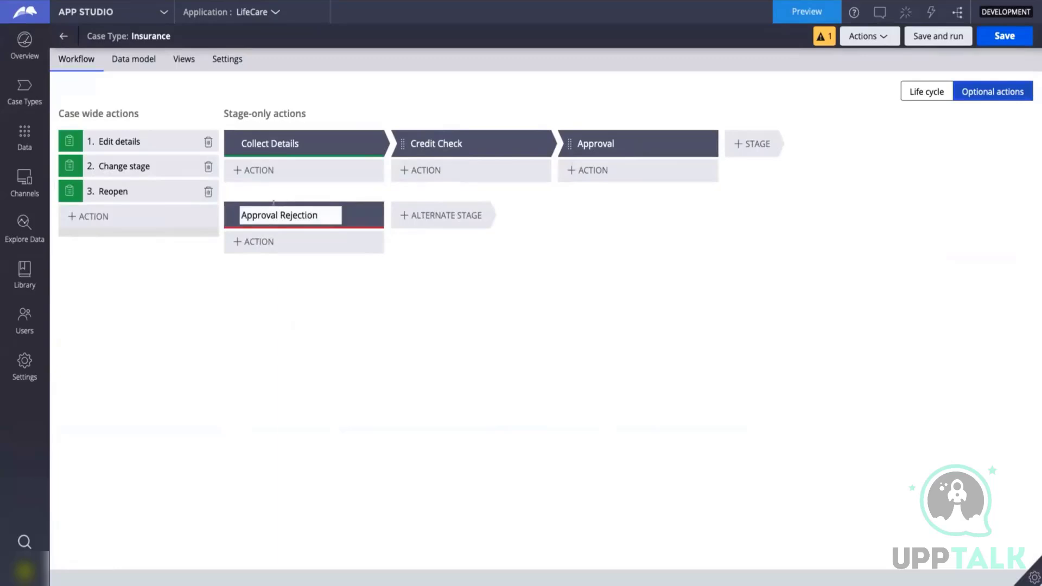
Save and run the Insurance case type, and close the newly started case with its work saved
click(114, 89)
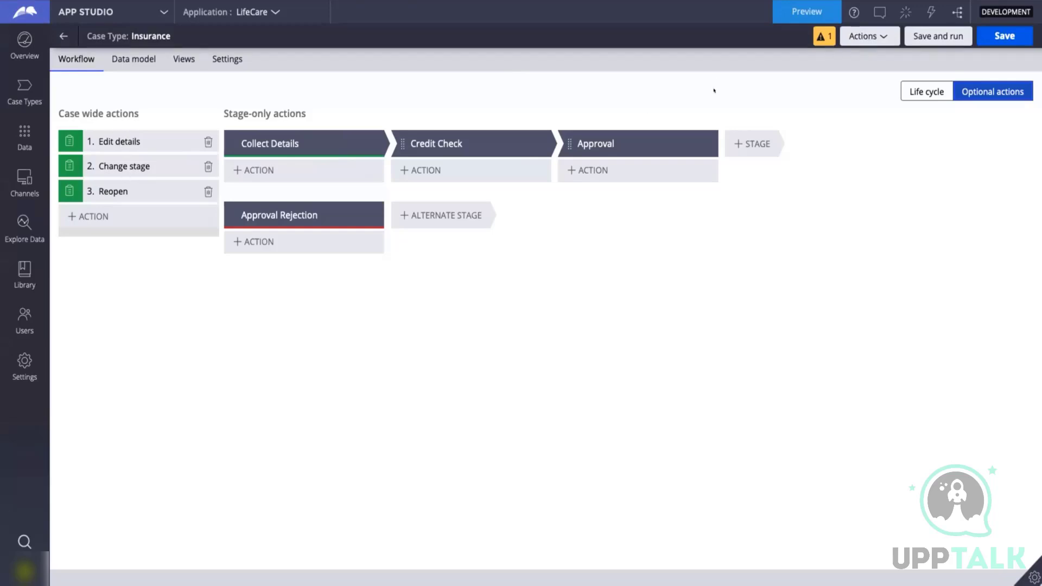
click(925, 36)
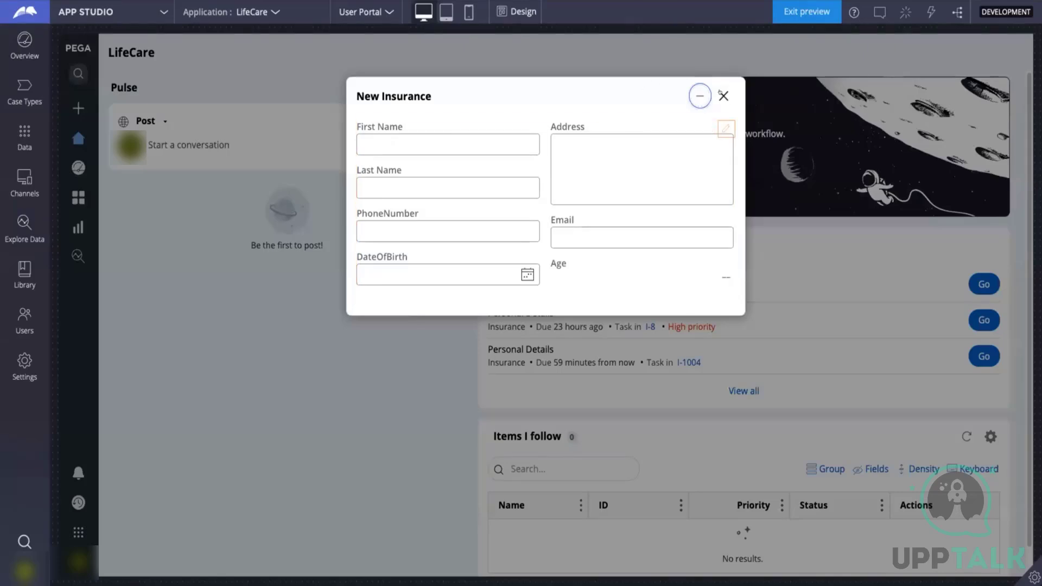
click(723, 96)
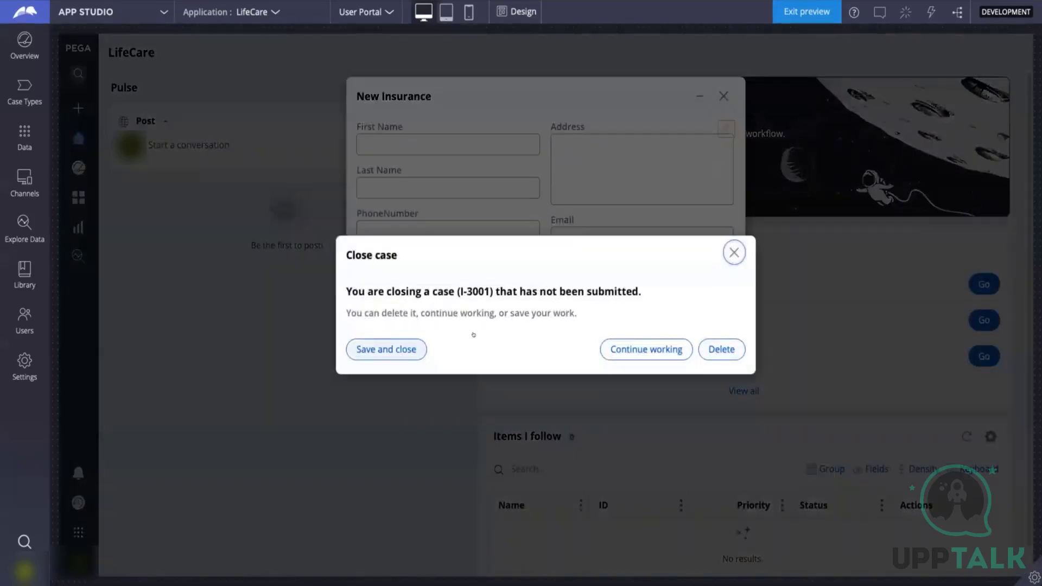
click(380, 350)
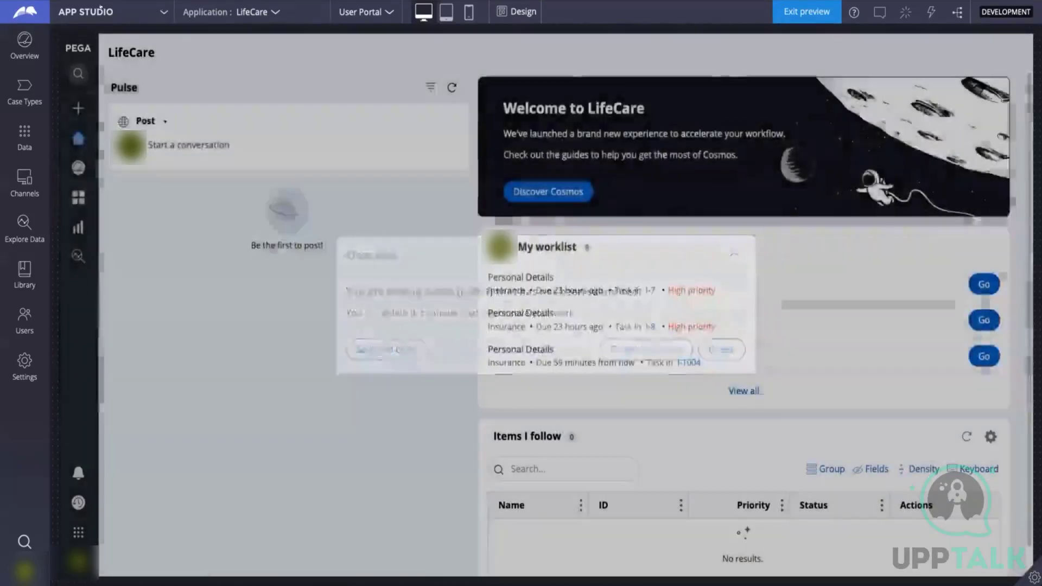
Switch to Dev Studio and create a new Insurance case in the LifeCare user portal
click(98, 12)
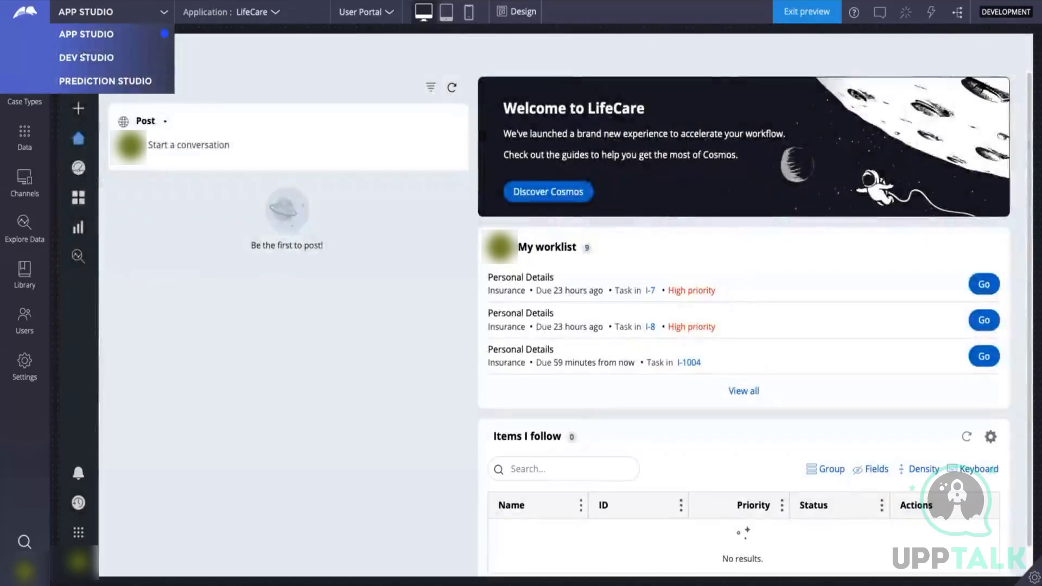
click(85, 57)
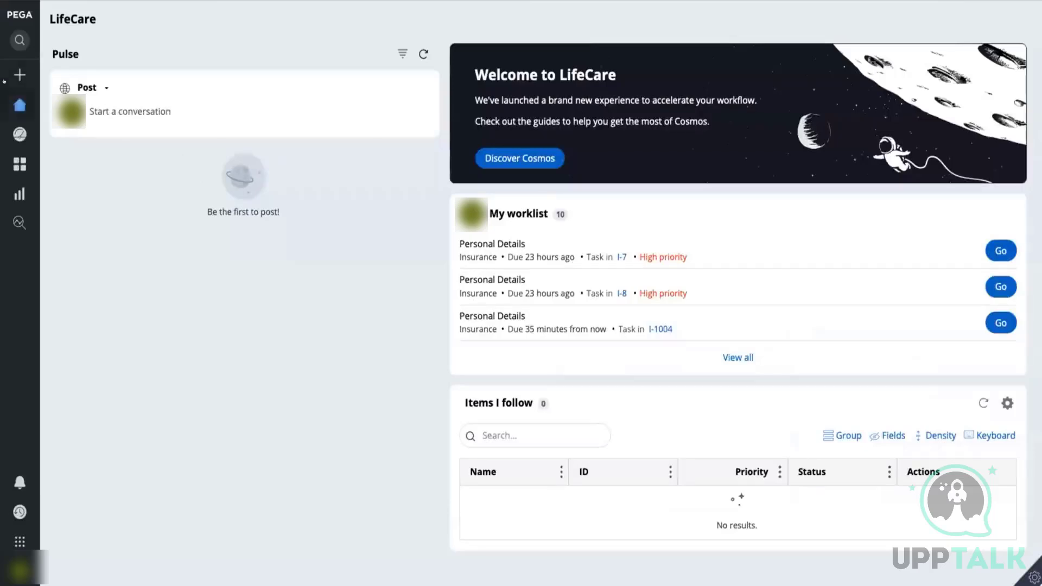
mouse_move(19, 103)
click(54, 74)
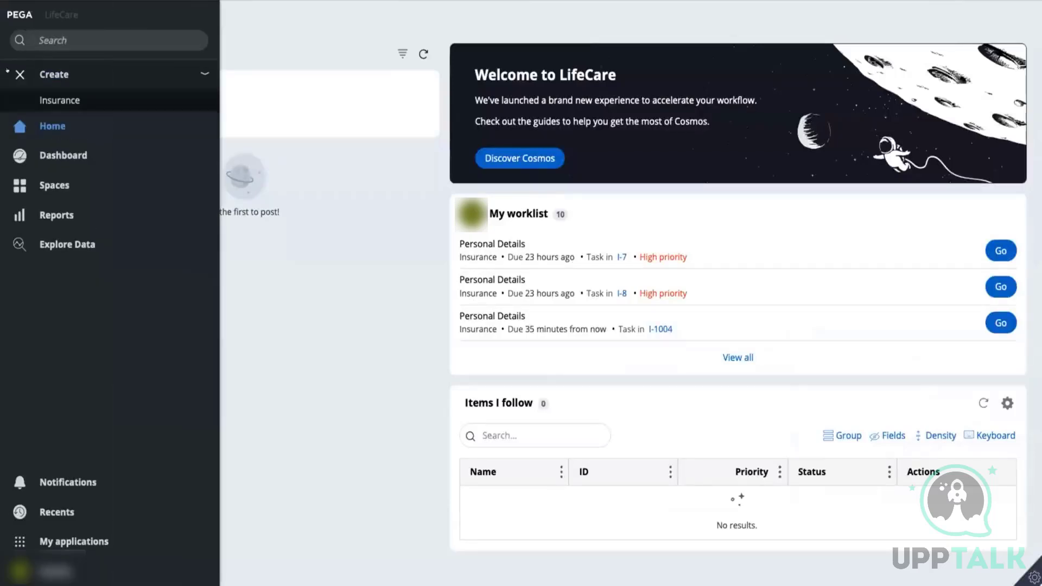
click(58, 101)
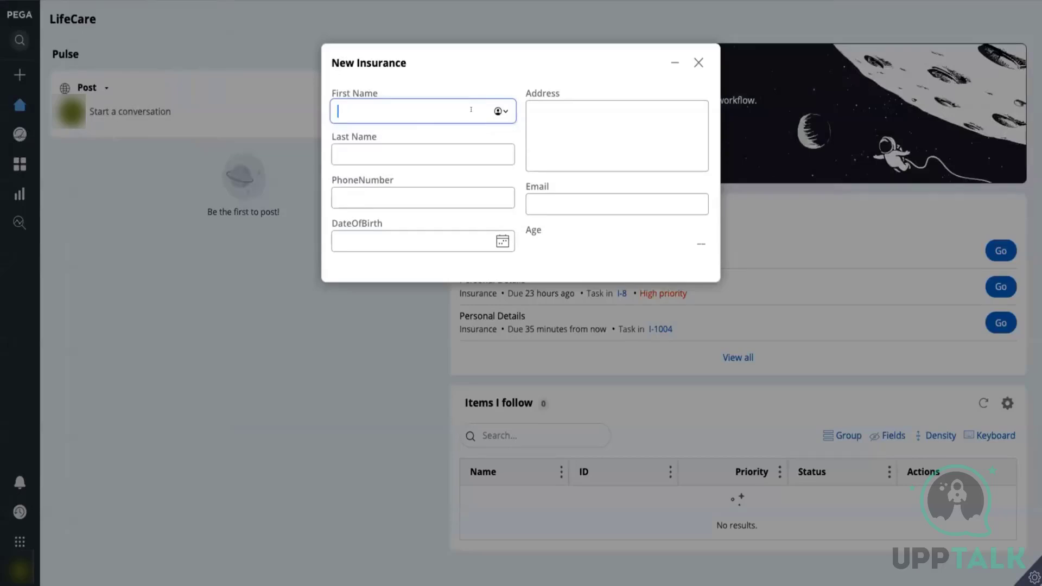
Fill in the first name, last name and phone number of the new Insurance case
text(fdsf)
click(465, 154)
text(fdsfsd)
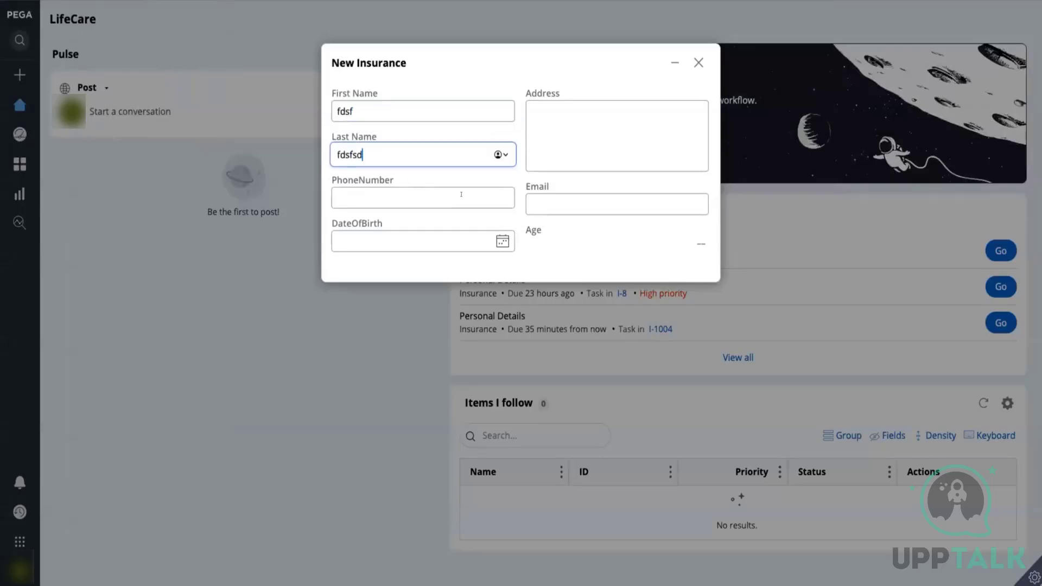
click(461, 194)
text(1234567890)
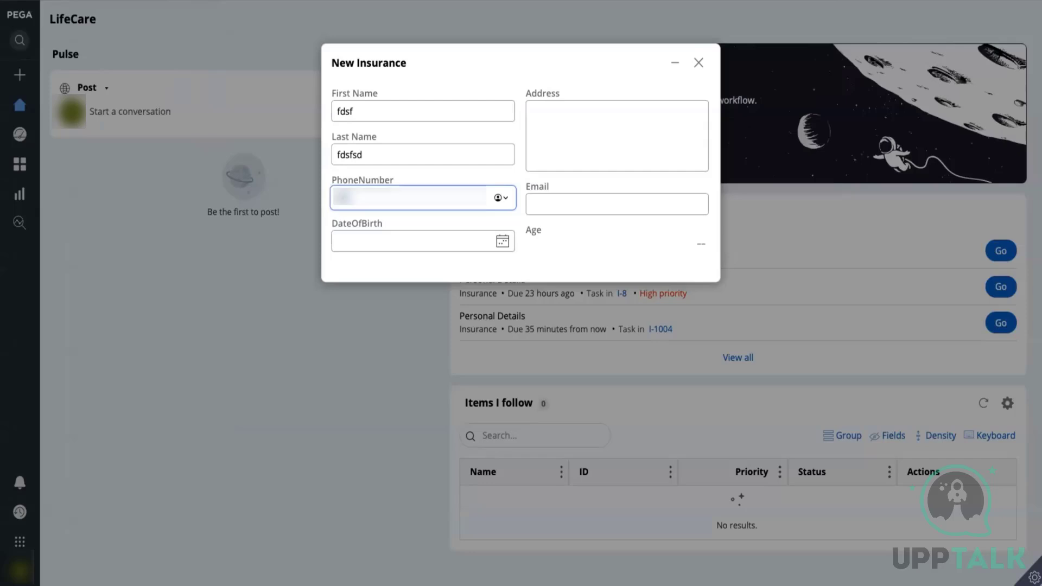
text(1)
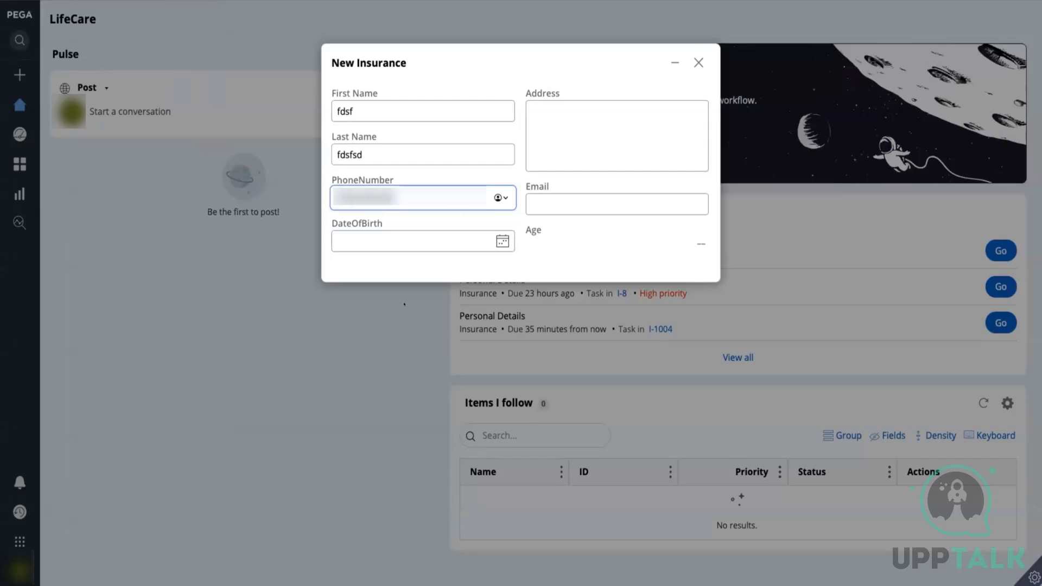
Pick a date of birth for the new Insurance case from the calendar and check the calculated age
click(499, 240)
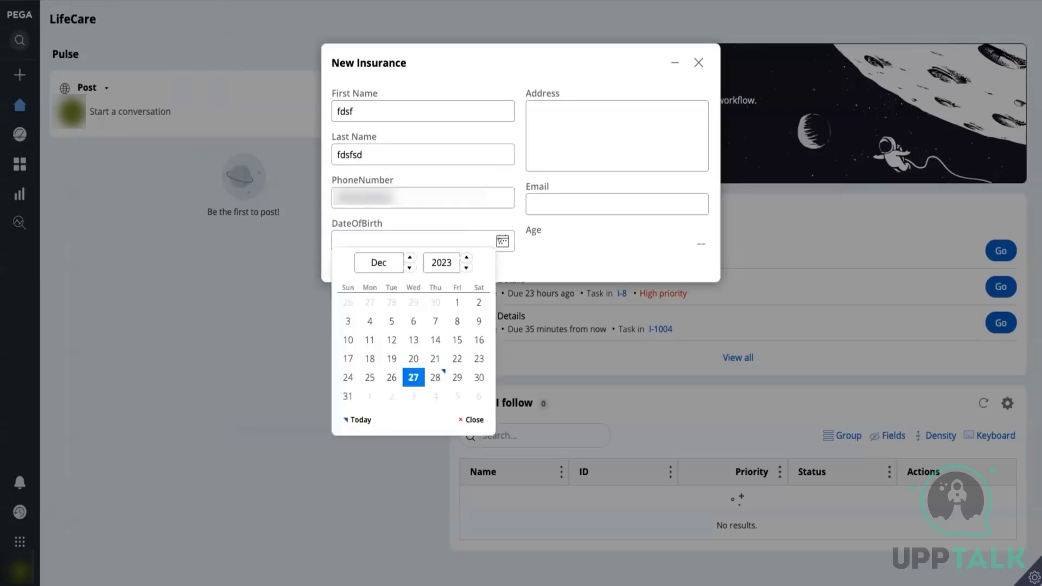
click(467, 258)
click(467, 257)
click(467, 257)
click(467, 257)
click(467, 257)
click(467, 257)
click(467, 257)
click(467, 257)
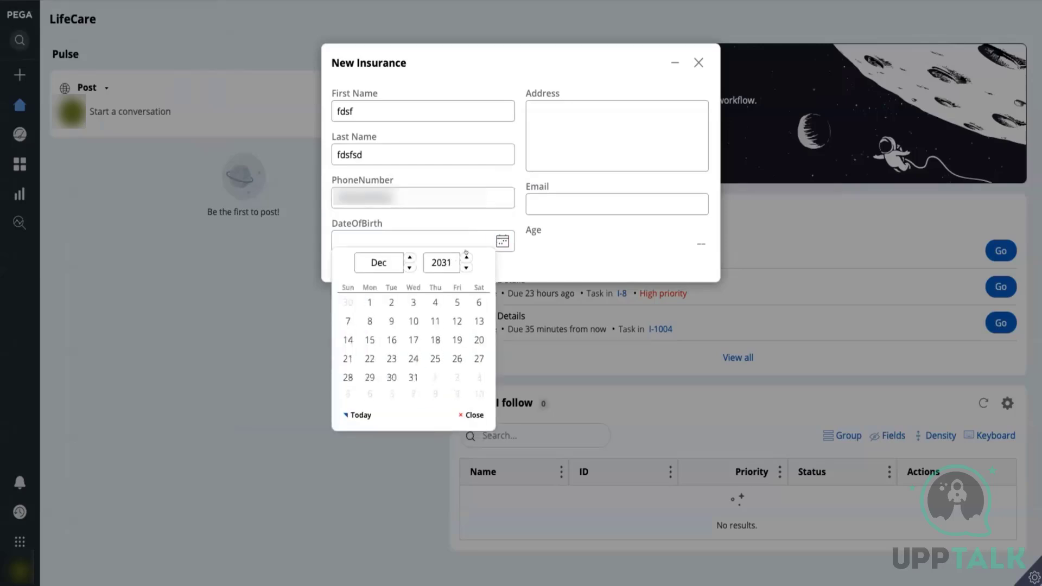
double_click(466, 267)
triple_click(466, 268)
double_click(466, 268)
double_click(467, 267)
triple_click(466, 267)
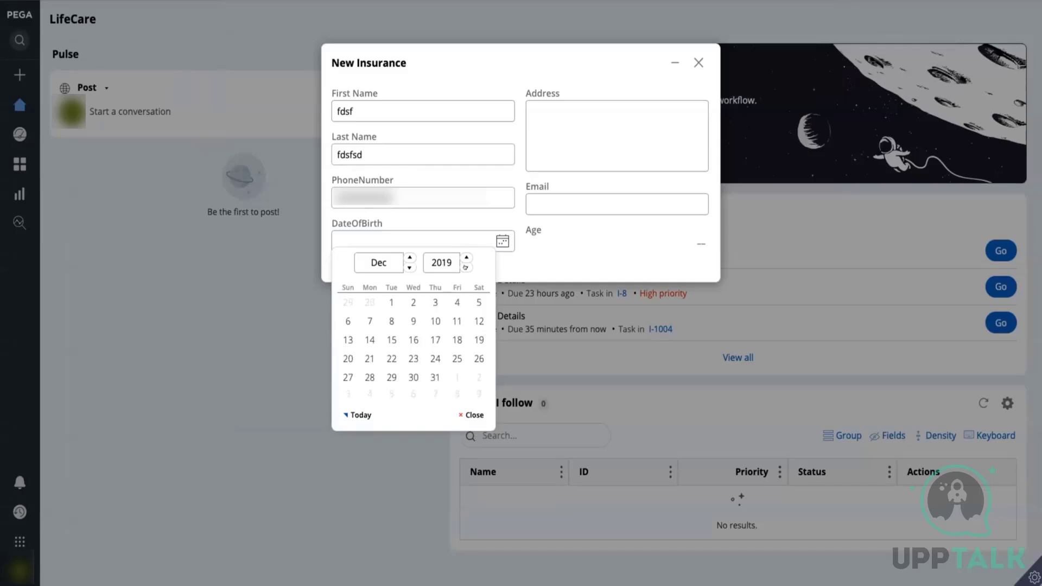
triple_click(466, 267)
triple_click(466, 268)
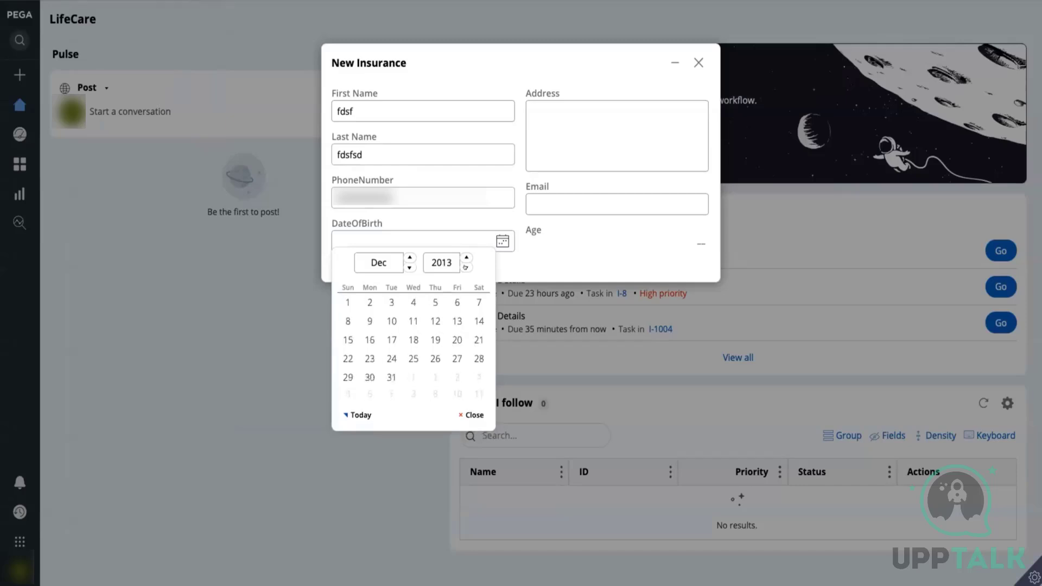
click(392, 321)
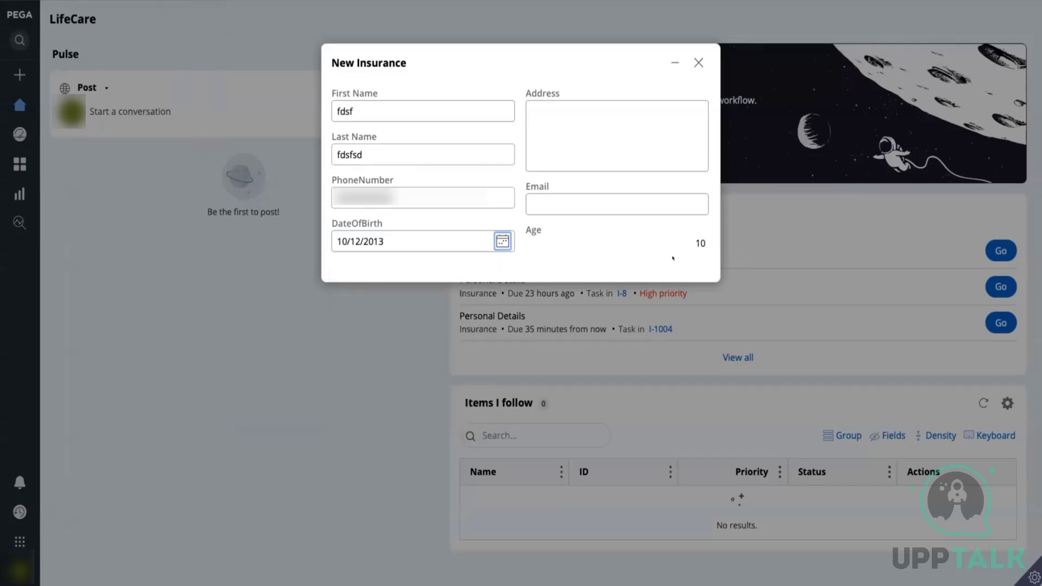
double_click(698, 241)
click(691, 258)
Change the date of birth to an earlier day of December in the following year
click(502, 241)
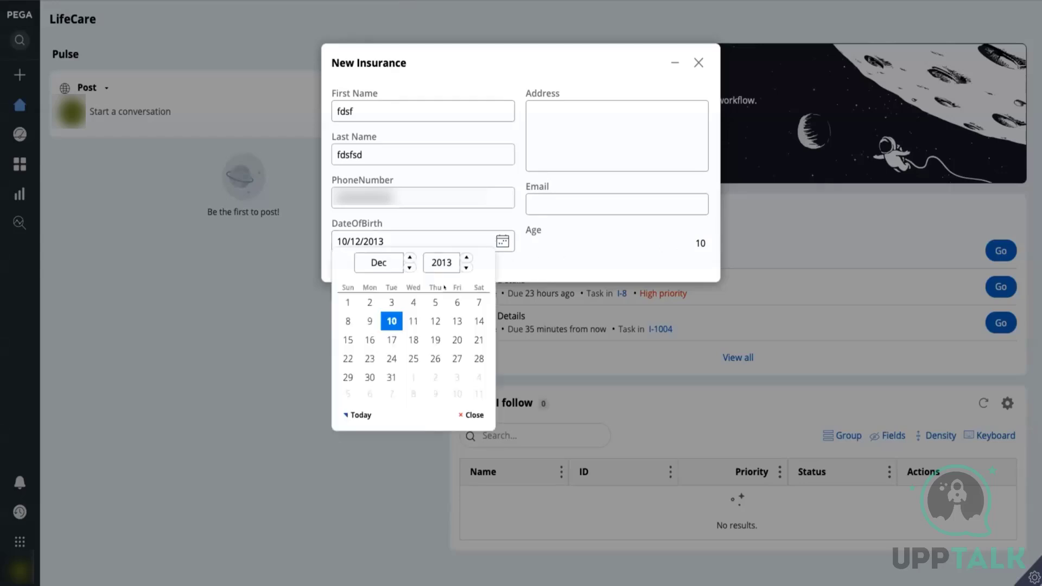
click(466, 258)
click(465, 267)
click(466, 258)
click(434, 304)
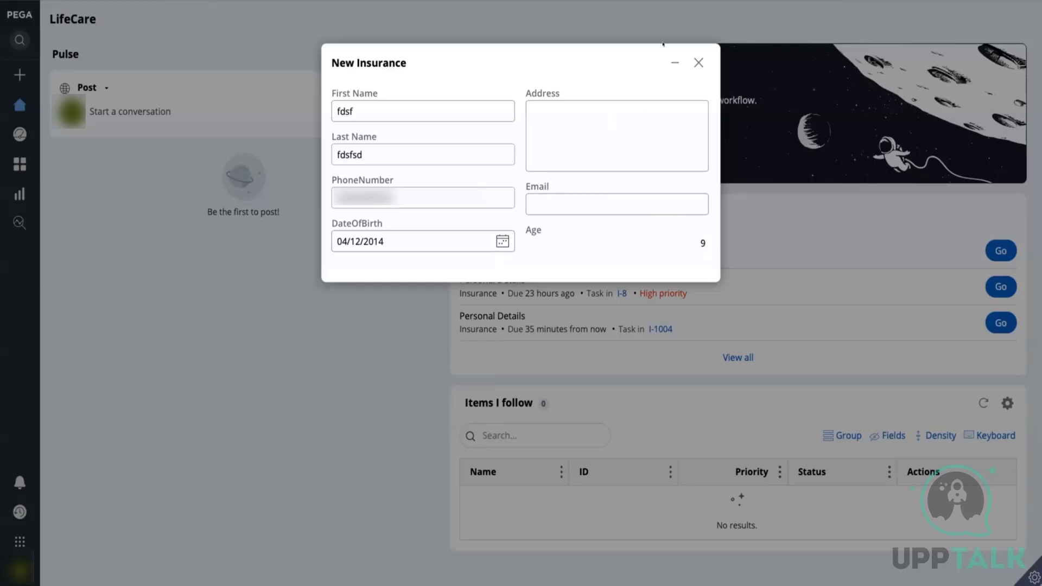
Save and close the new Insurance case, and show the available actions of an existing pending case from the worklist
click(540, 128)
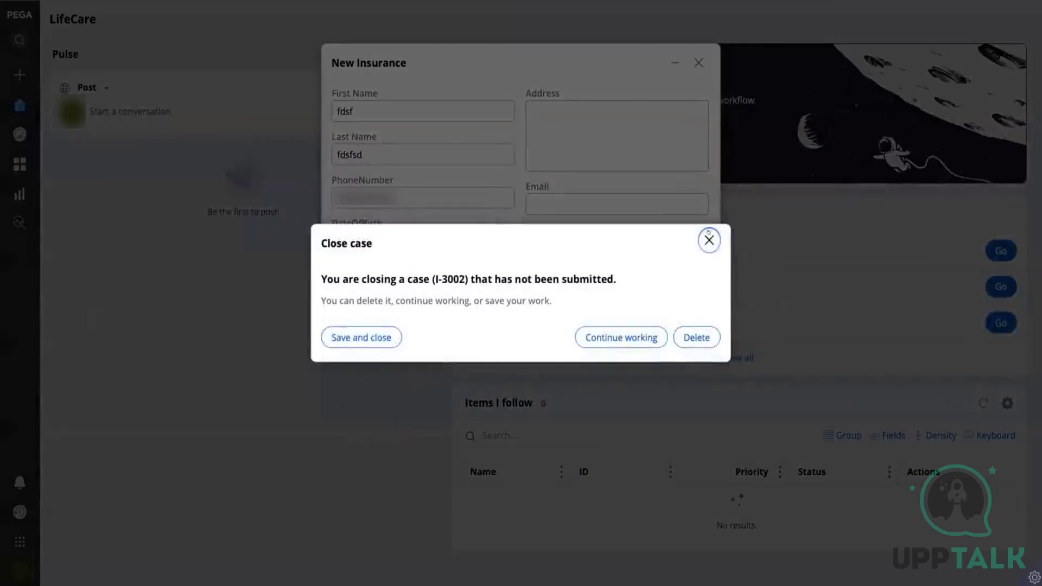
click(709, 239)
click(346, 338)
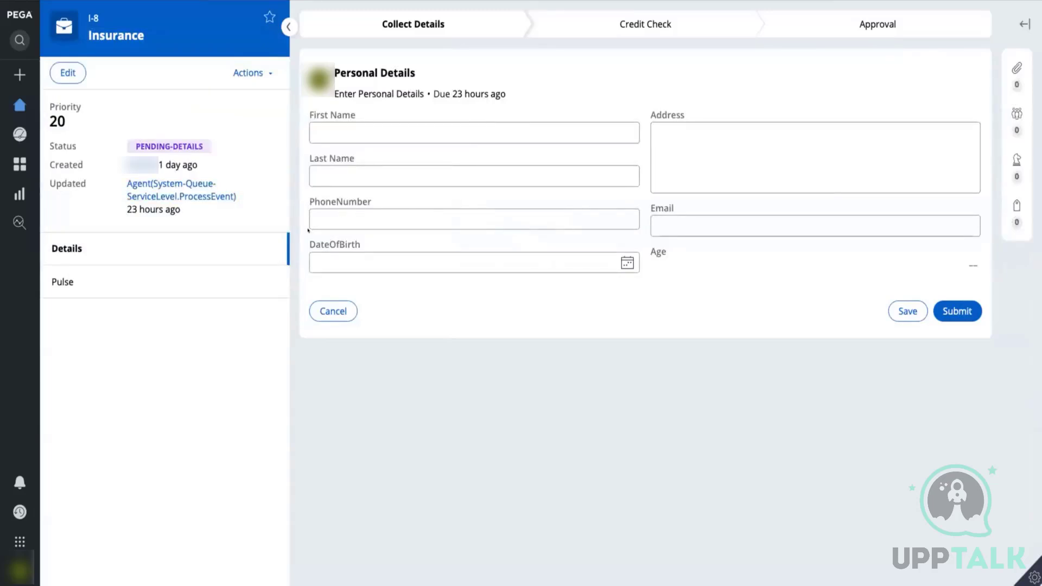
click(250, 71)
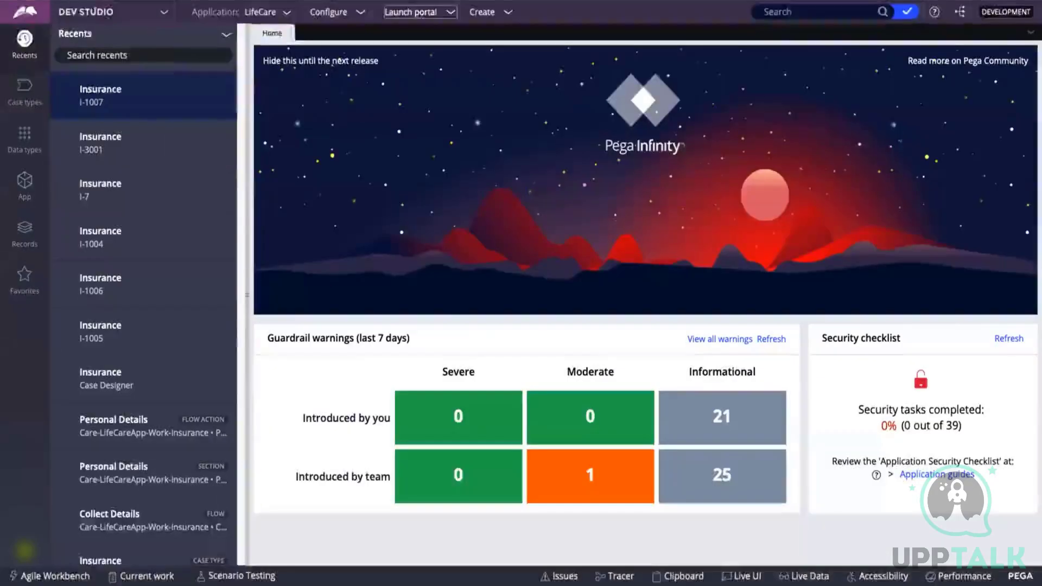
Switch to App Studio and open the Insurance case type
click(94, 12)
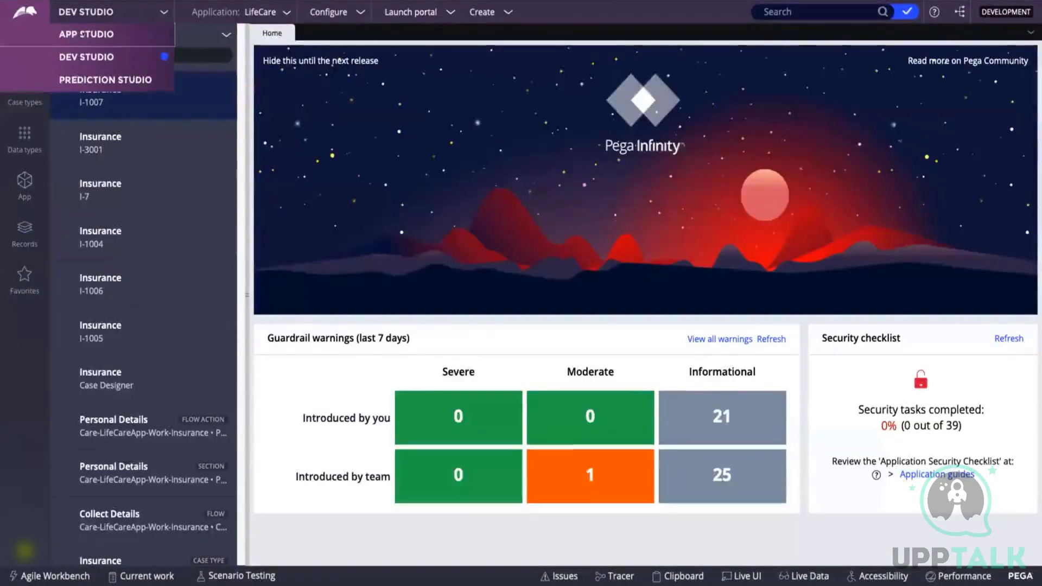
click(86, 33)
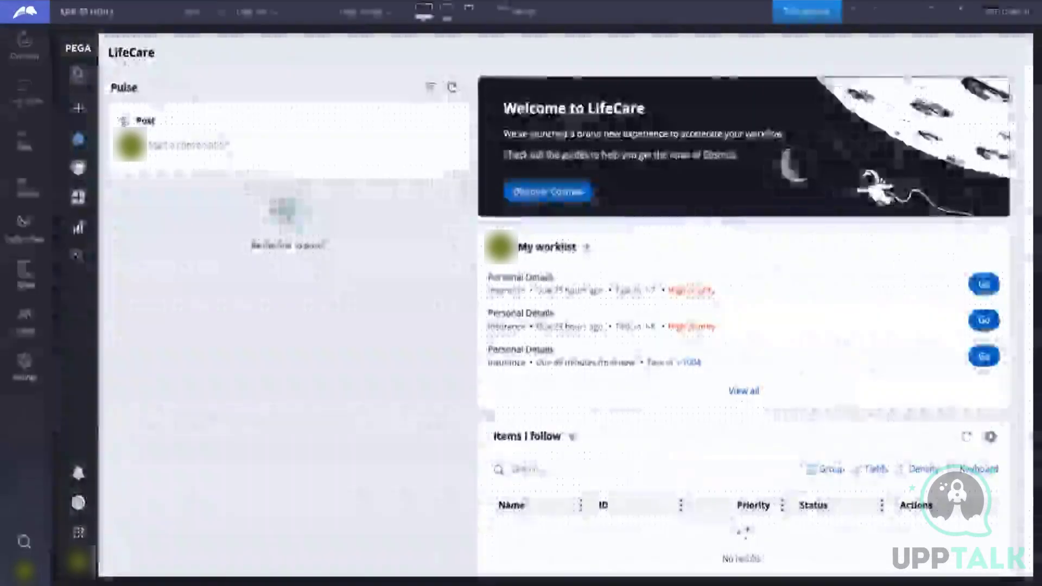
click(24, 92)
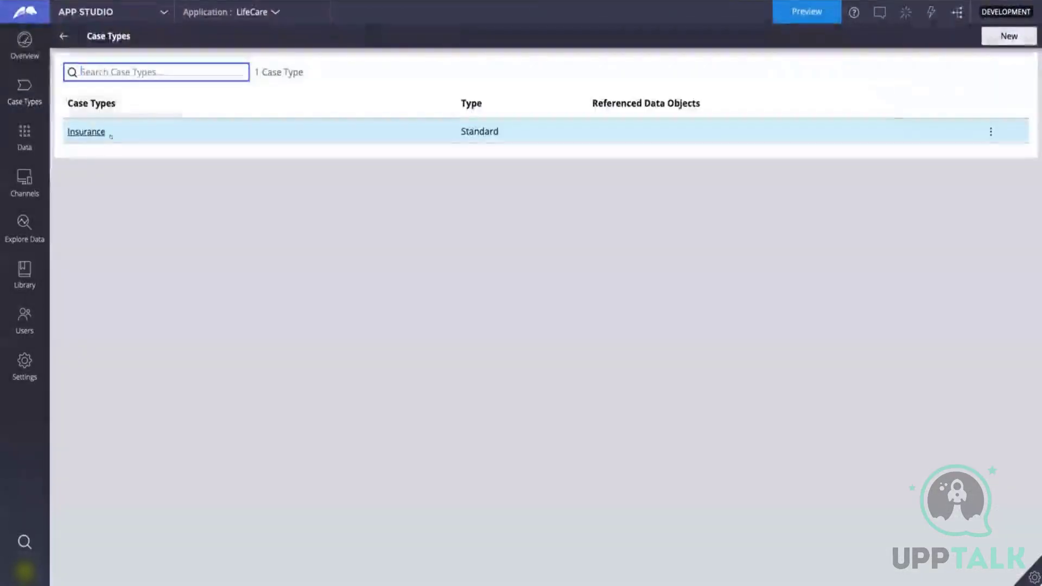
click(83, 132)
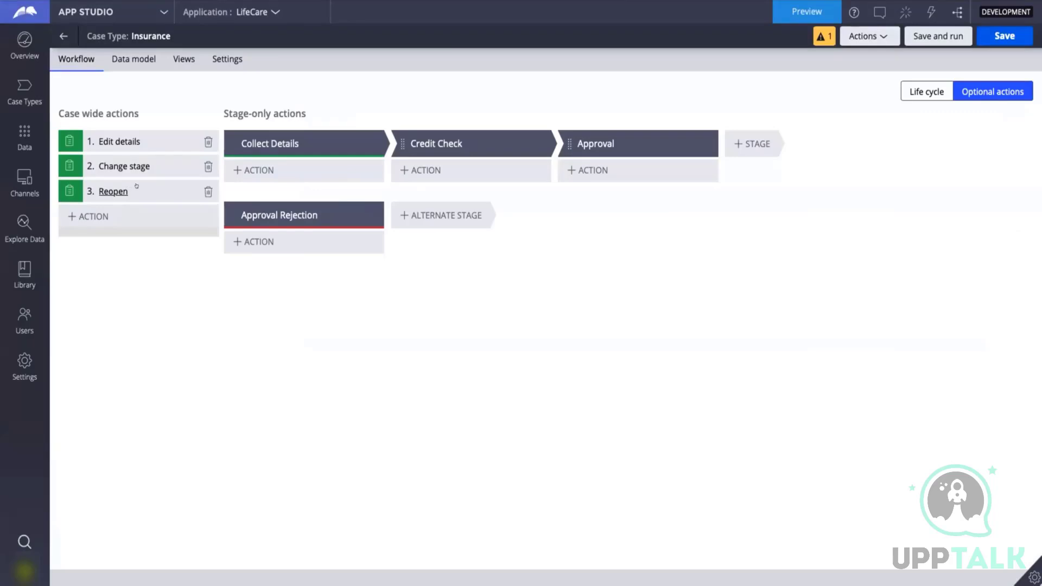
Examine the visibility settings of the Reopen case-wide action and choose the condition When the work item is resolved
click(137, 186)
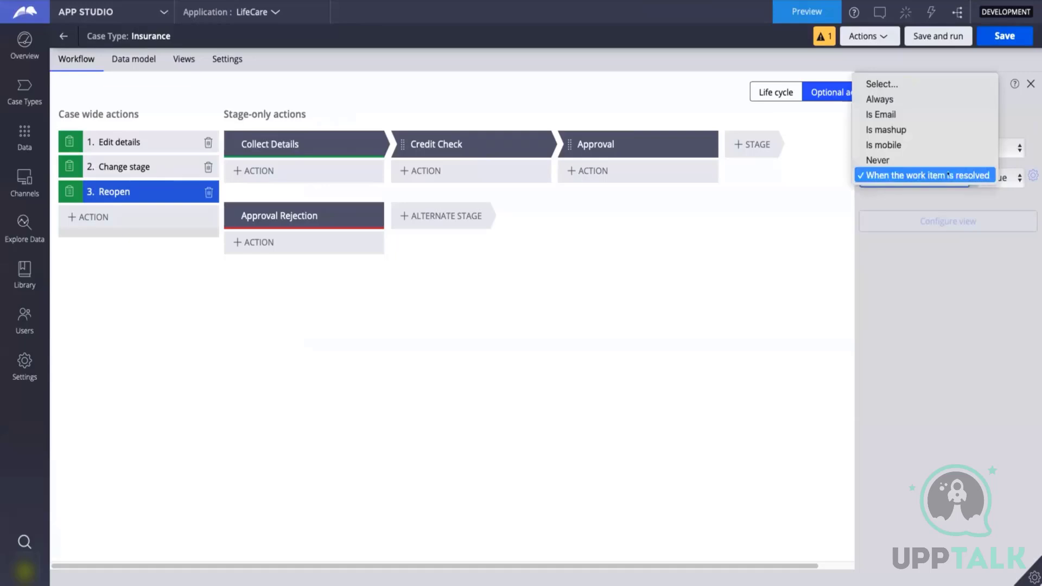
click(977, 175)
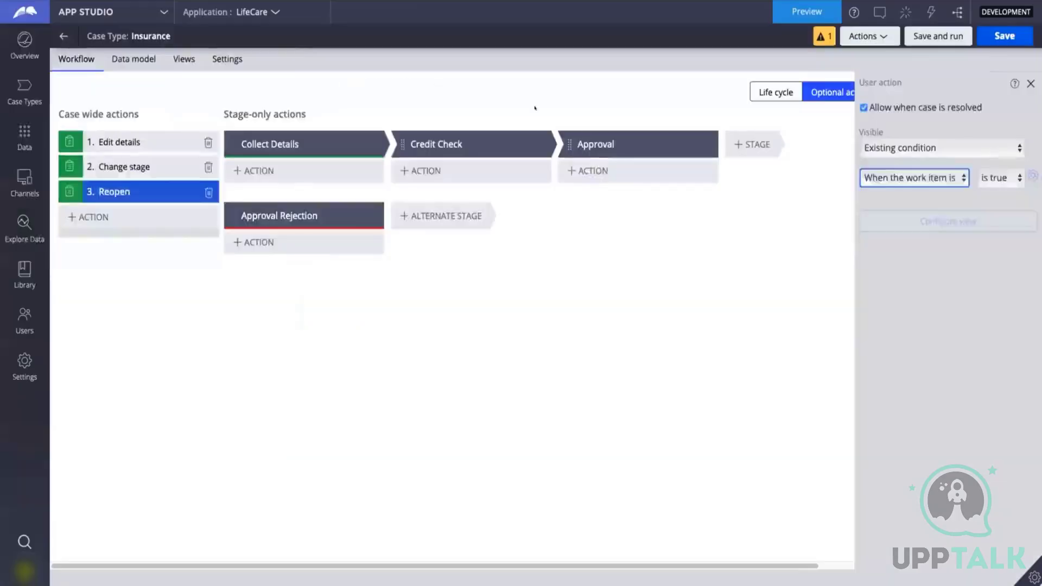
click(369, 368)
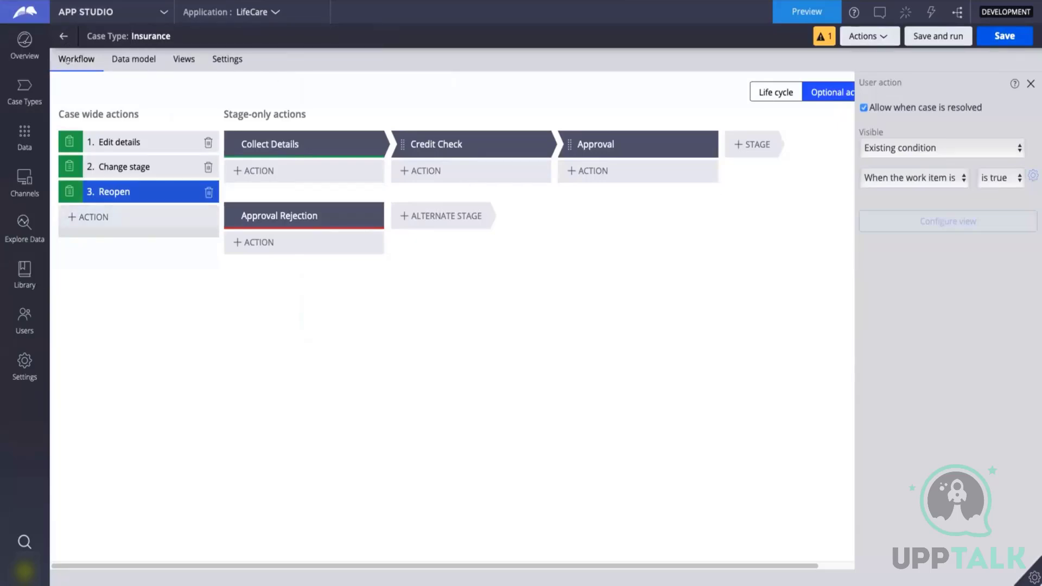
In the case life cycle, set the Approval Rejection stage to wait for a user action and save the case type
click(776, 93)
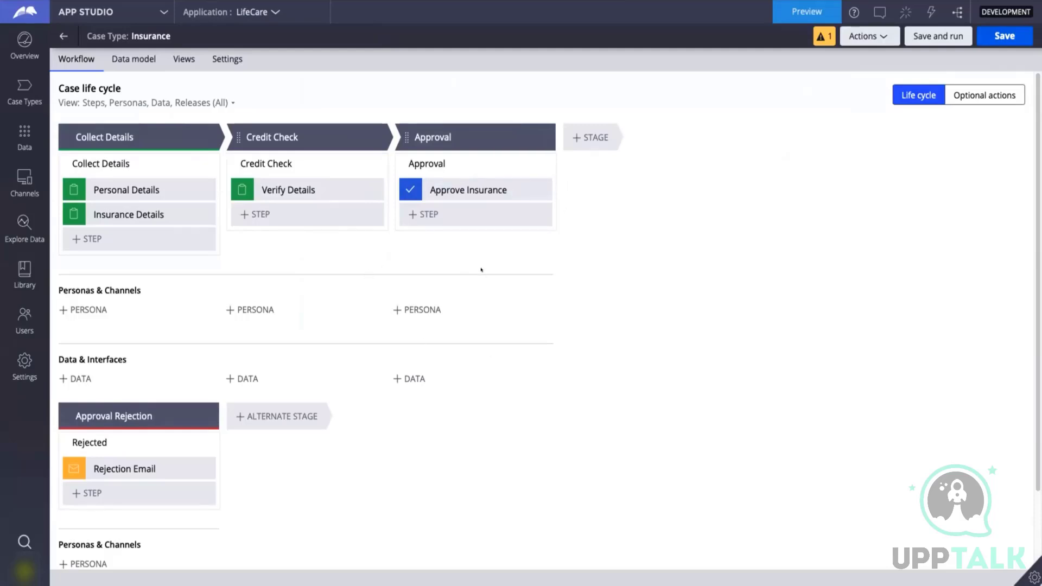
click(125, 416)
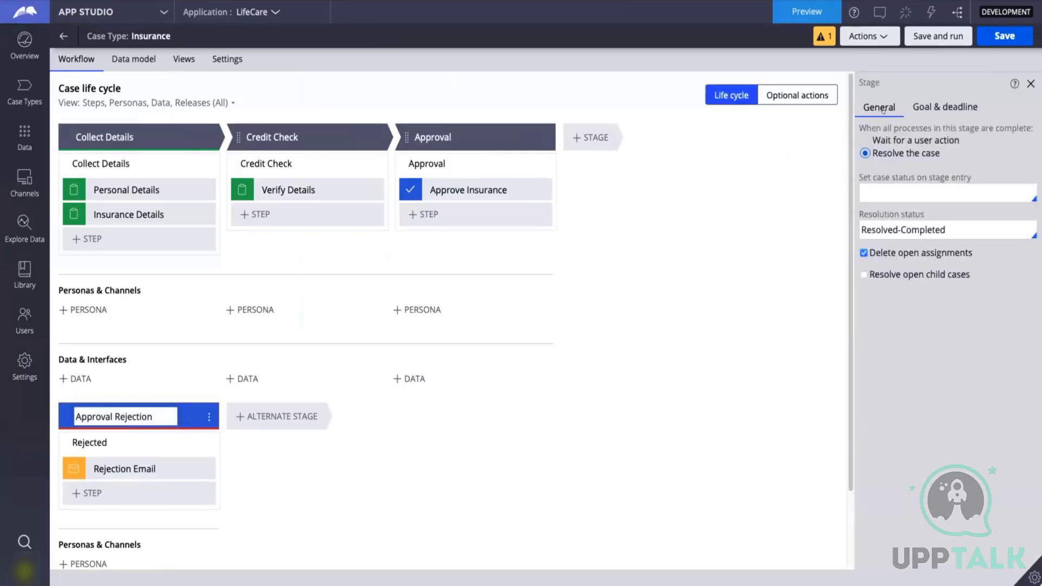
click(865, 140)
click(1002, 42)
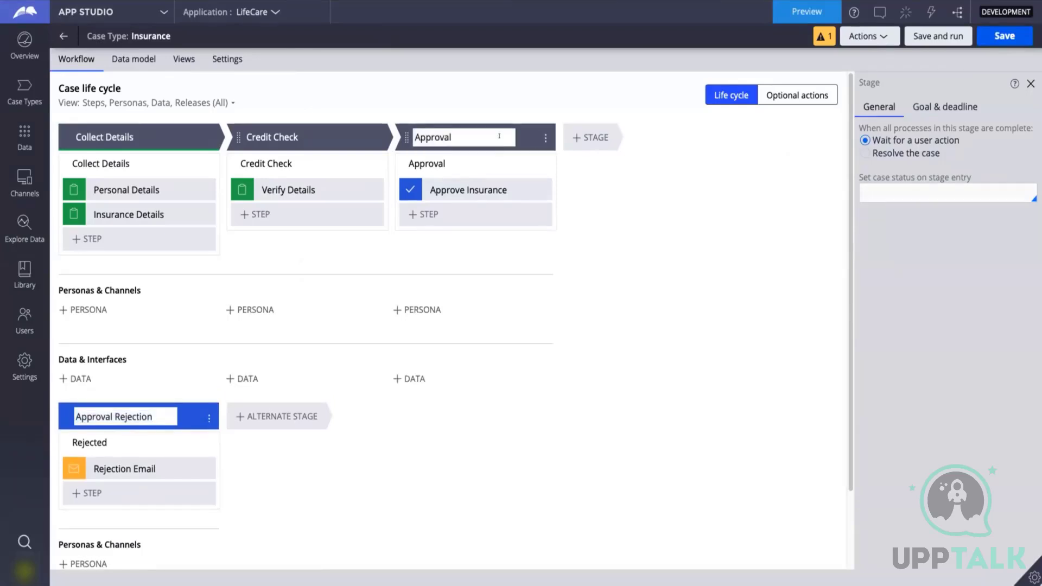
Set the Approval stage to resolve the case when all its processes are complete
click(499, 136)
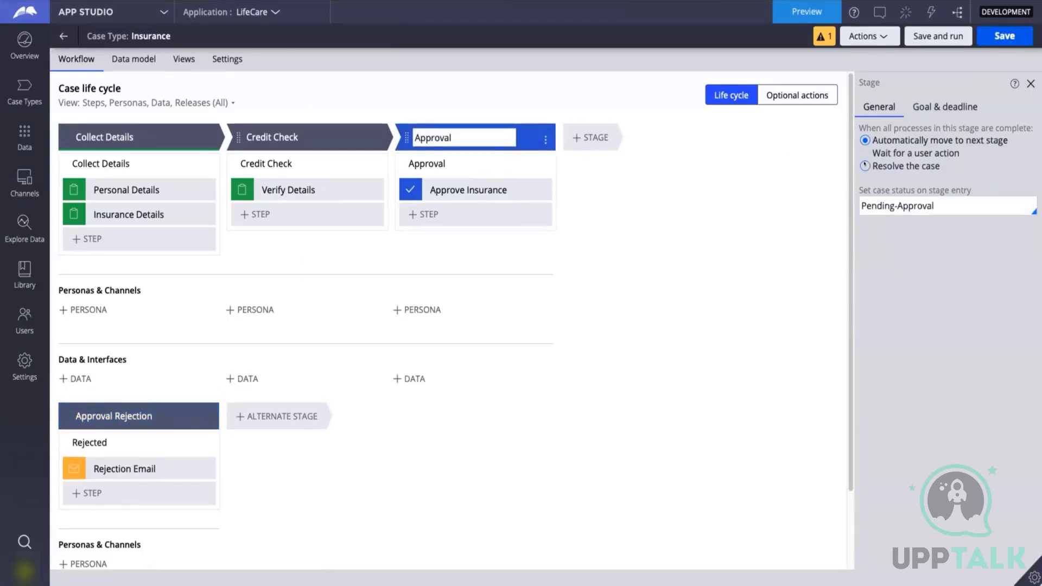
click(865, 166)
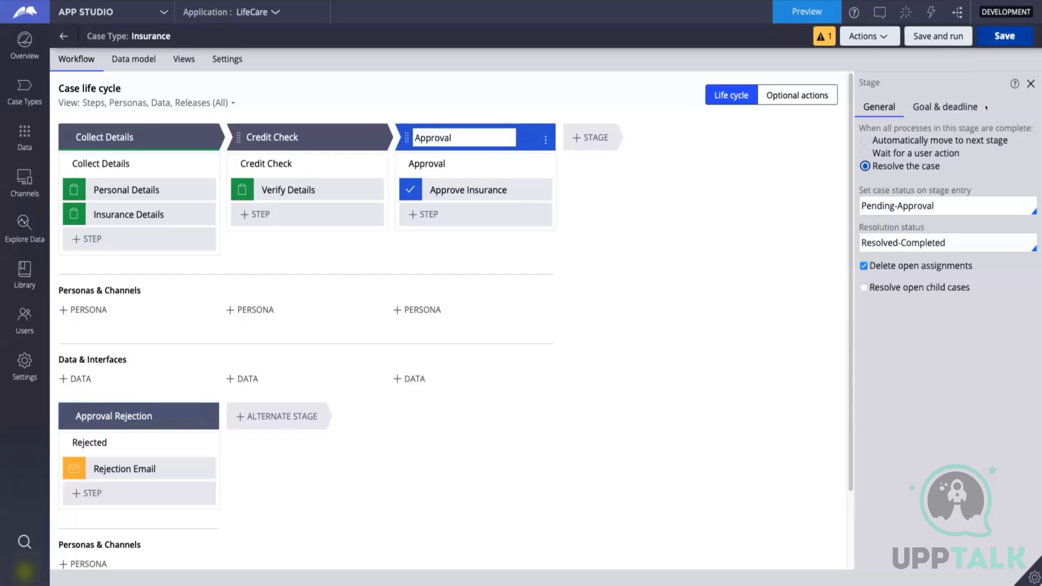
Add a primary stage named Resolved after the Approval stage
click(593, 130)
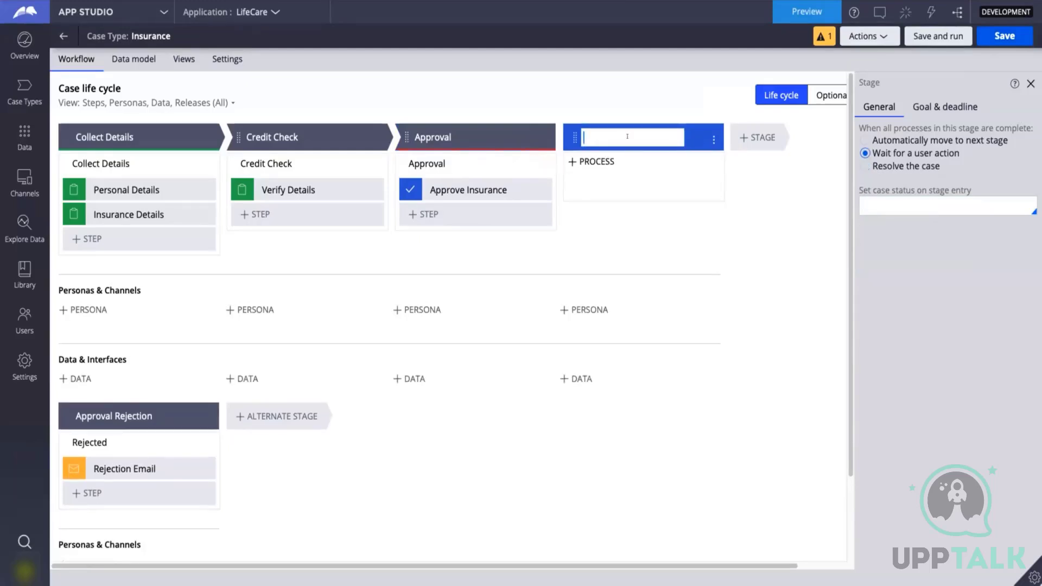
text(Resolved)
mouse_move(622, 185)
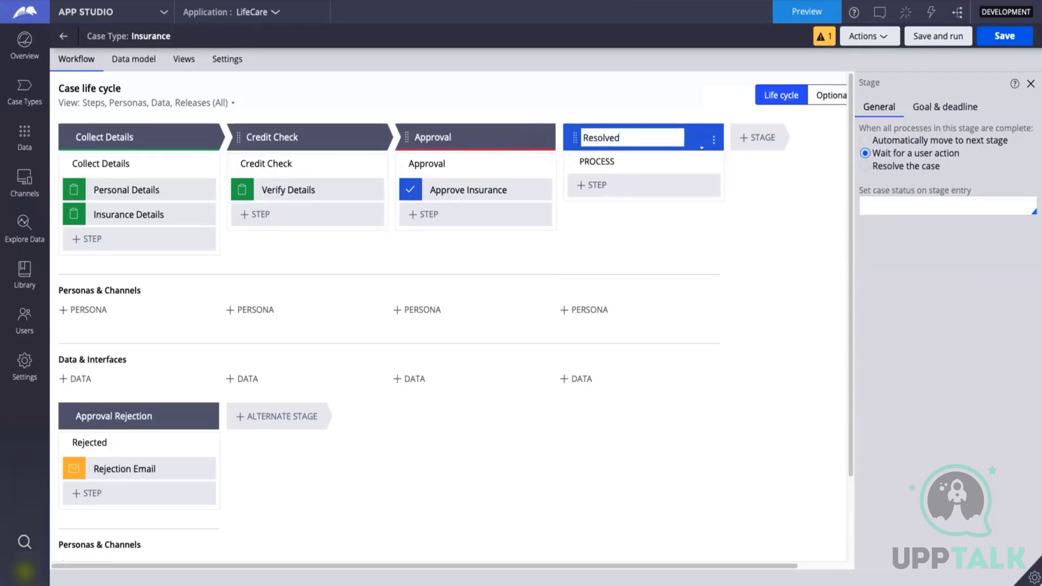
Set the Resolved stage to resolve the case and the Approval stage to wait for a user action, and save the case type
click(866, 166)
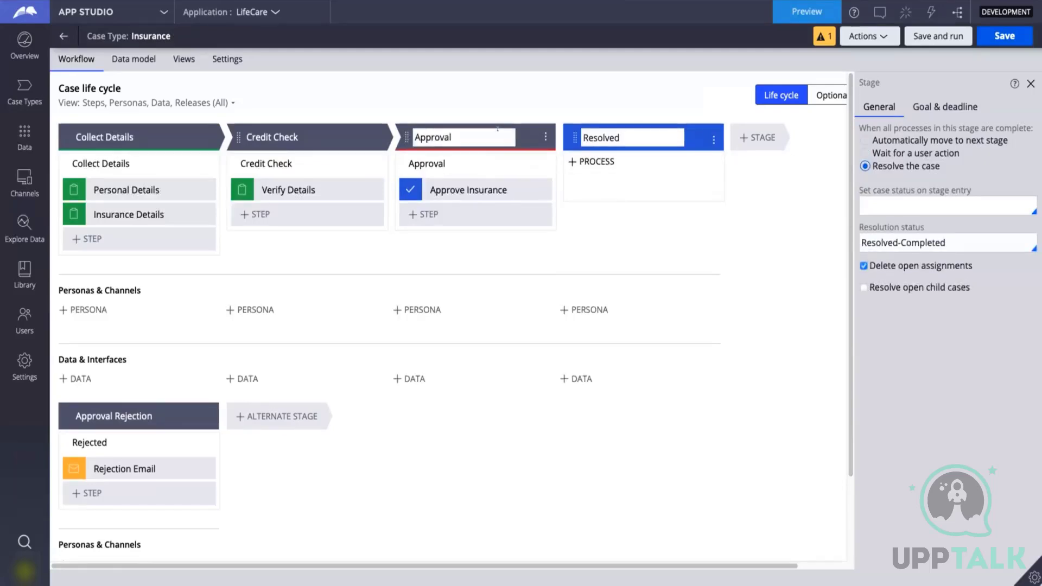
click(498, 131)
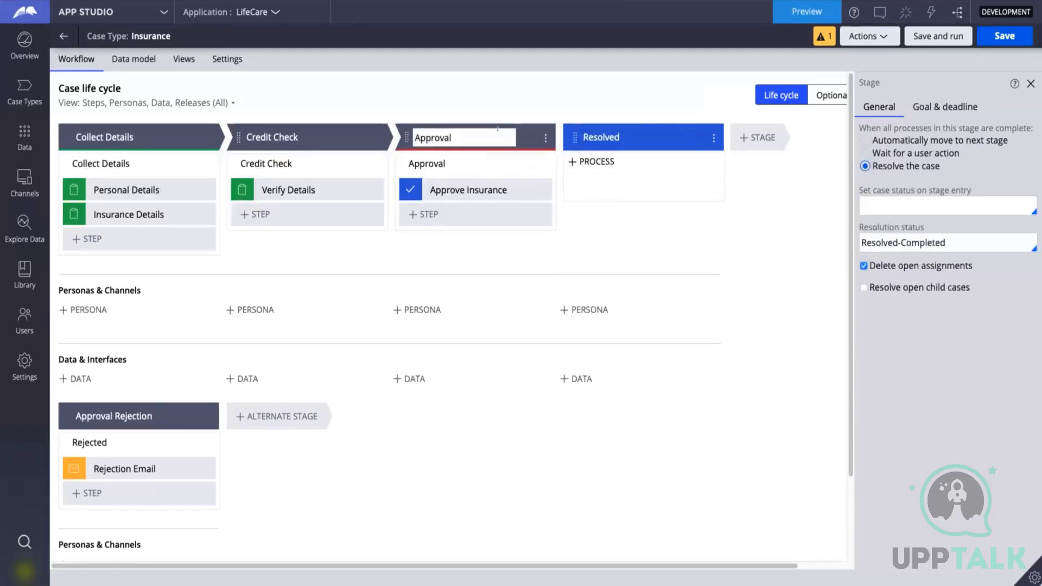
click(864, 154)
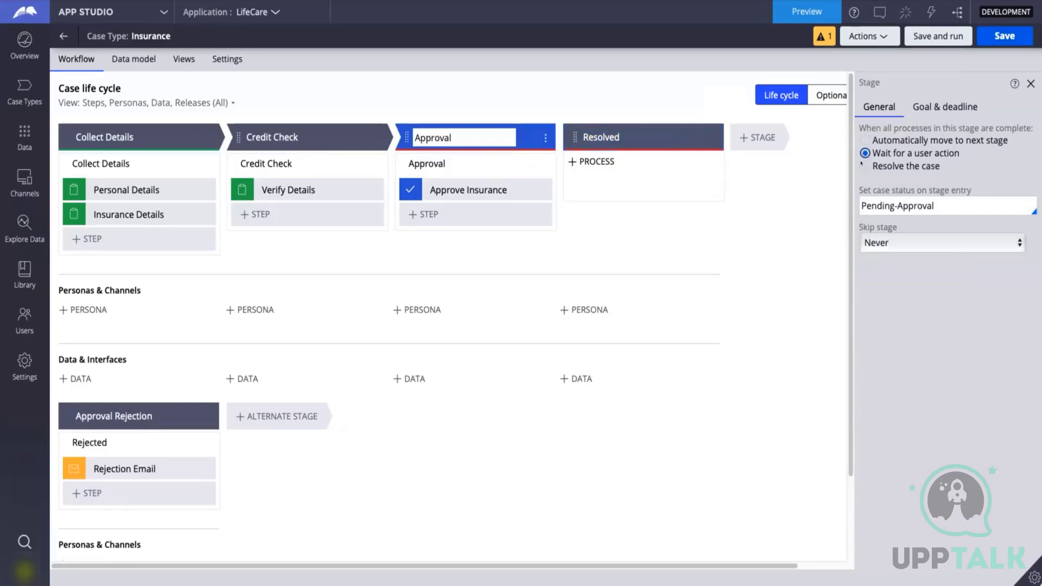
click(985, 35)
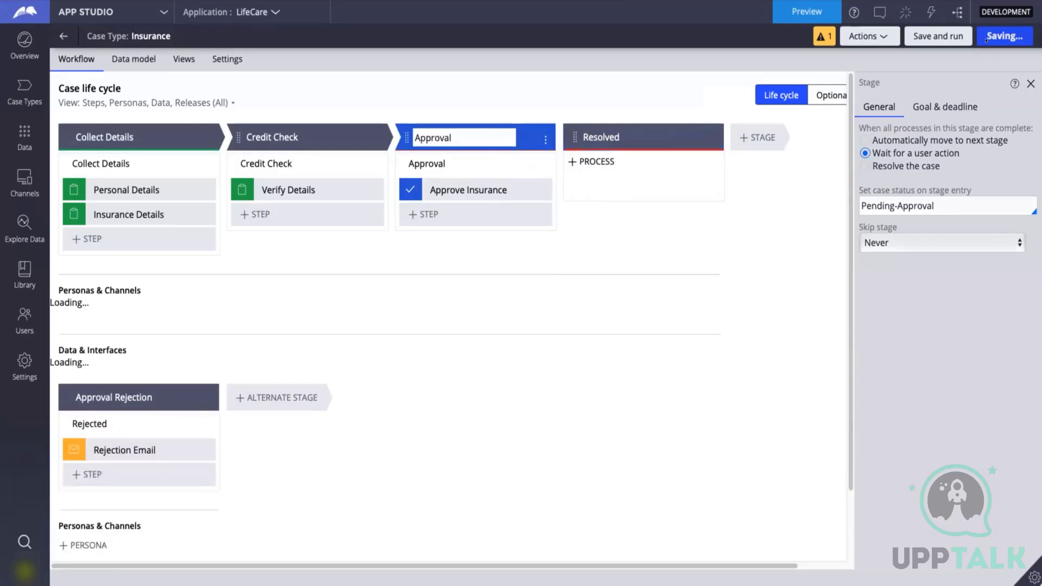
click(596, 161)
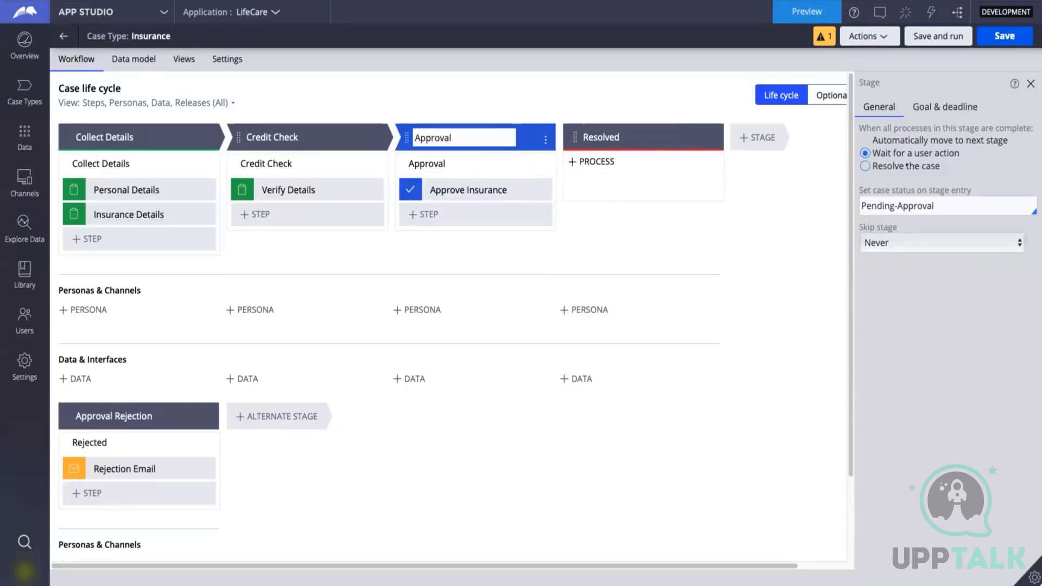
click(596, 127)
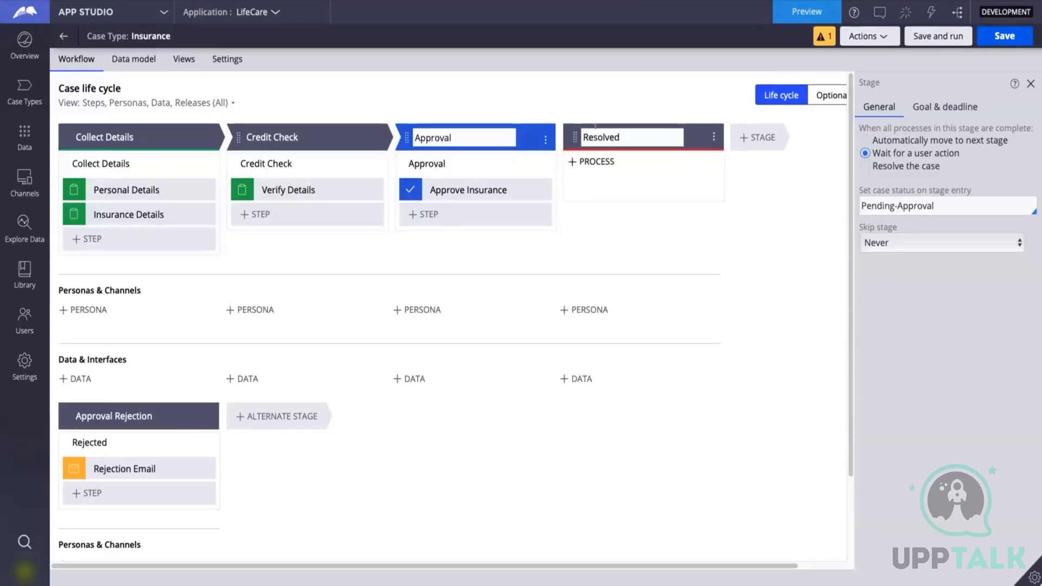
click(865, 166)
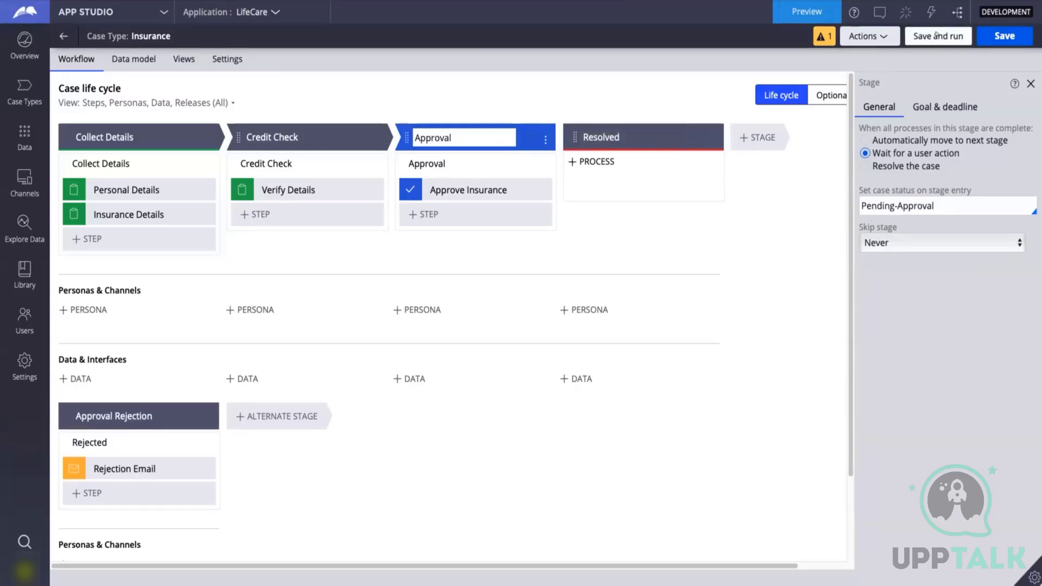
click(1005, 36)
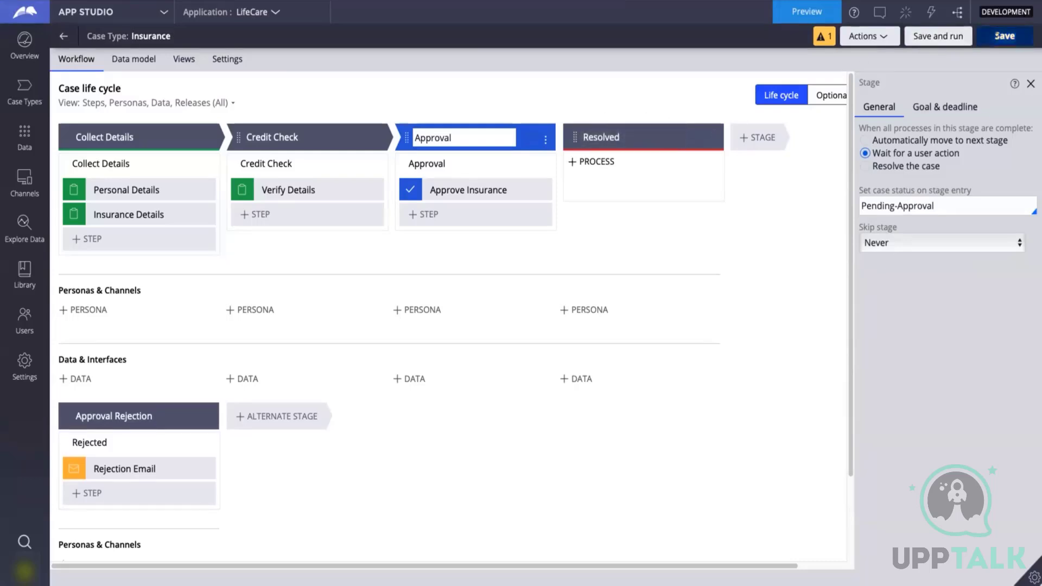
Run the Insurance case type, dismiss the new case form, and open the first Insurance case in the worklist
click(934, 36)
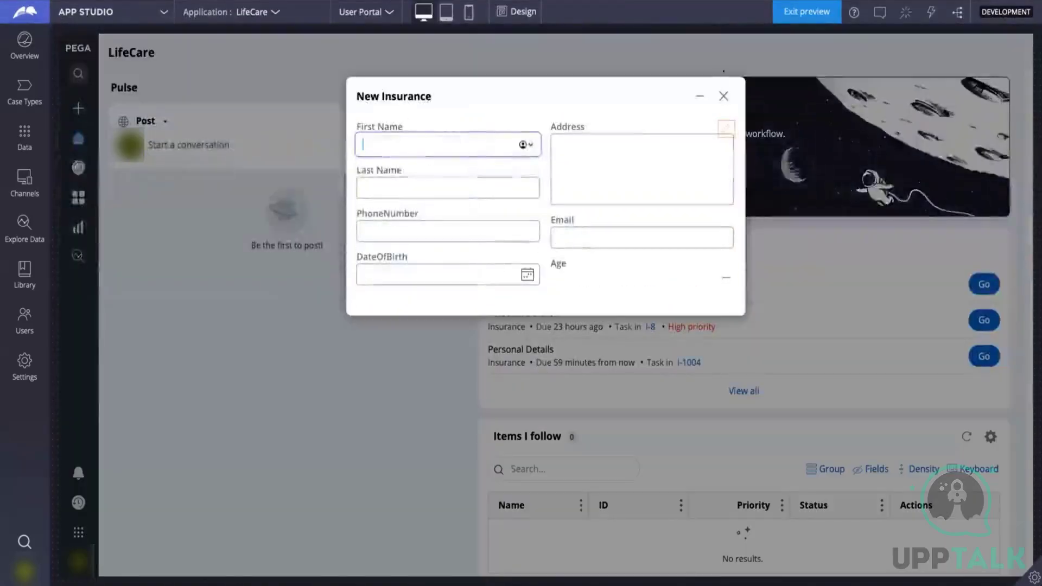
click(723, 95)
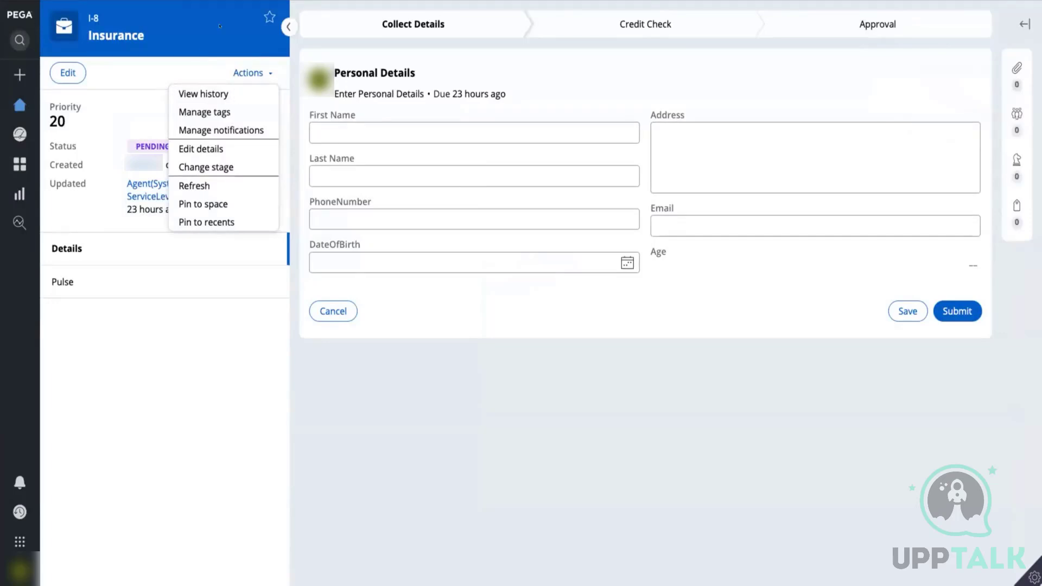
click(18, 100)
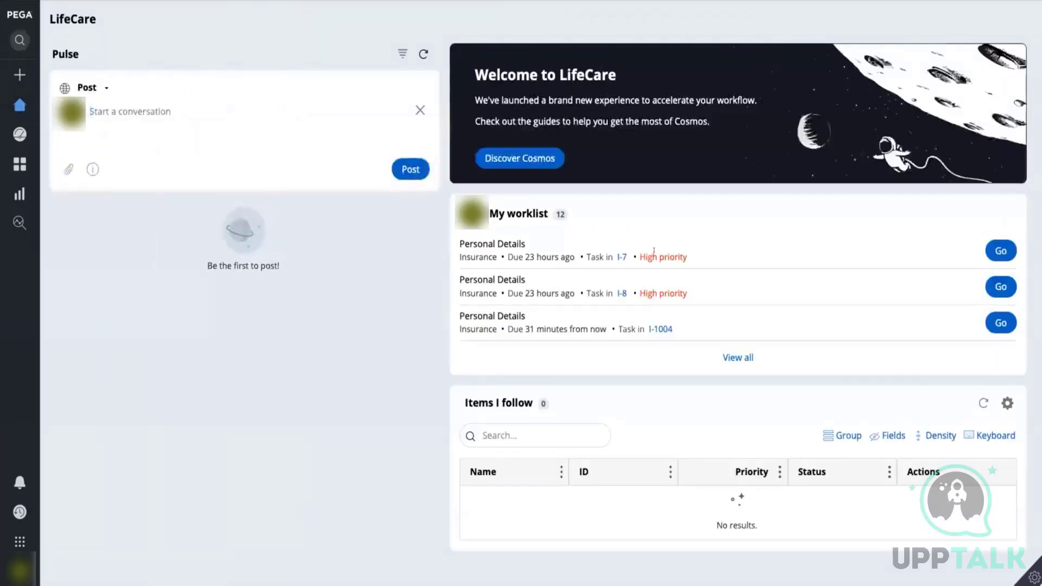
click(1001, 251)
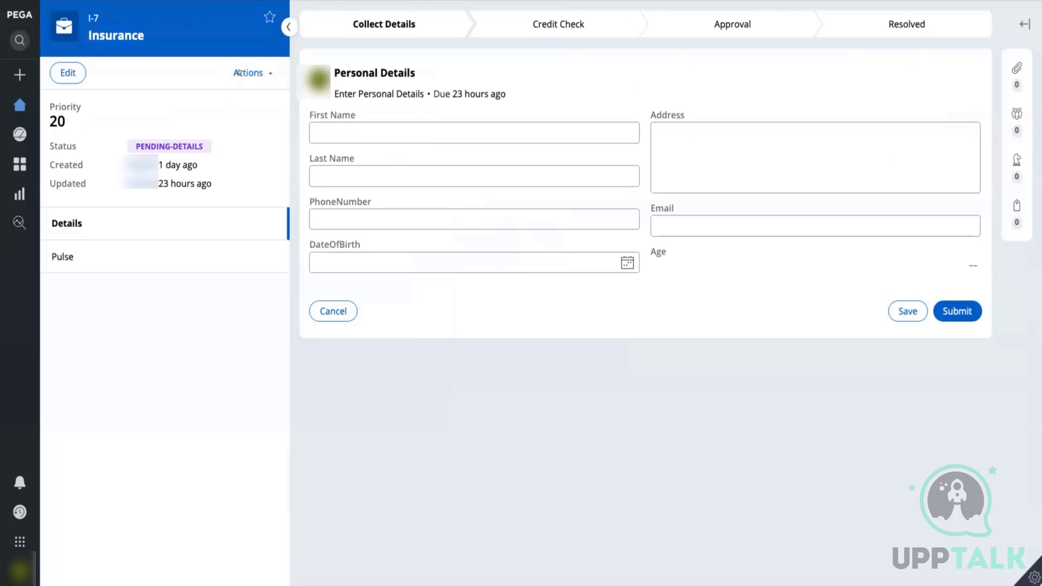
Submit the blank Personal Details and Insurance Details forms, checking the case's available actions at each one
click(238, 73)
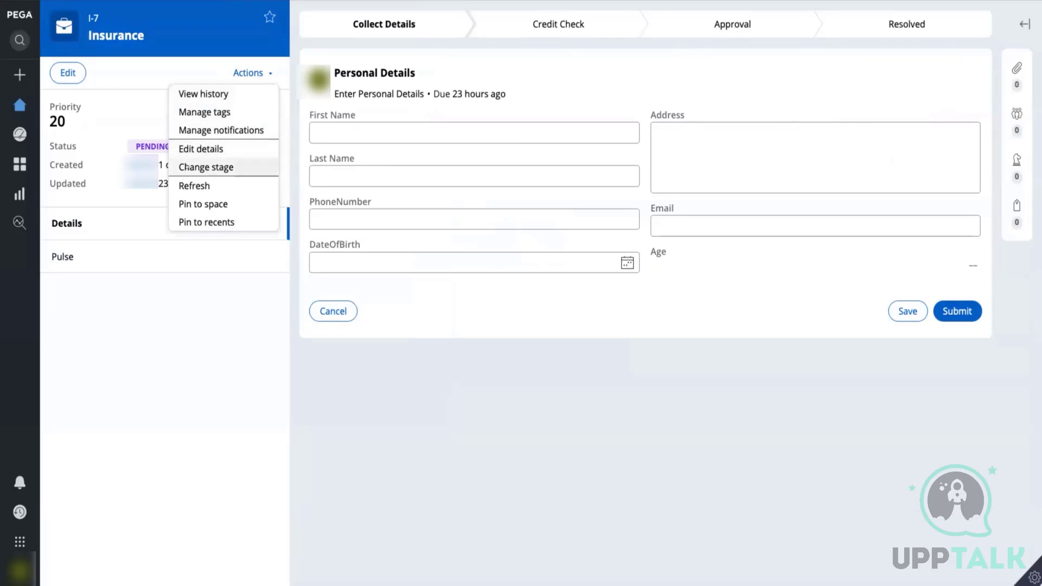
click(376, 71)
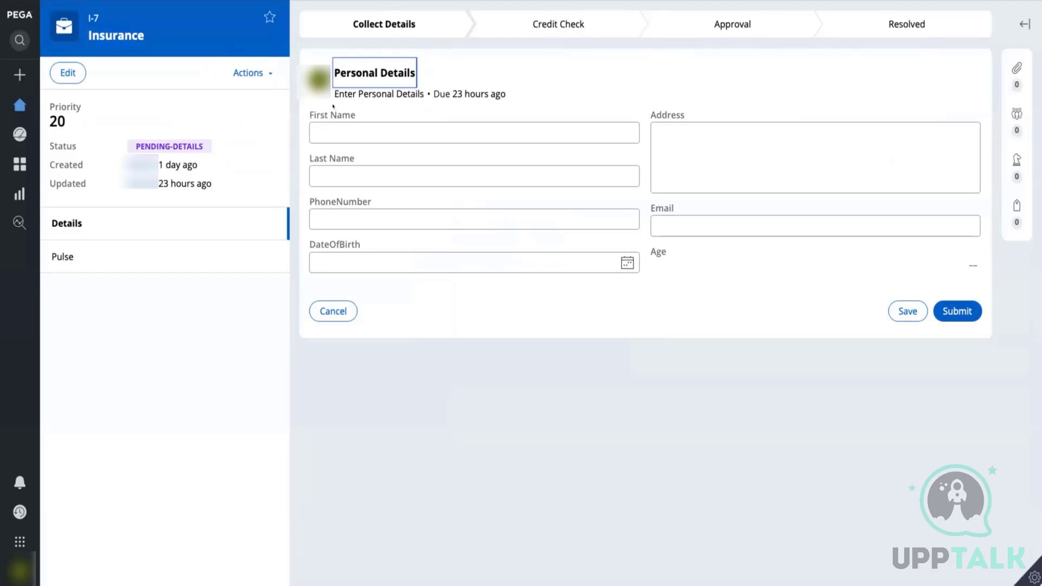
click(945, 306)
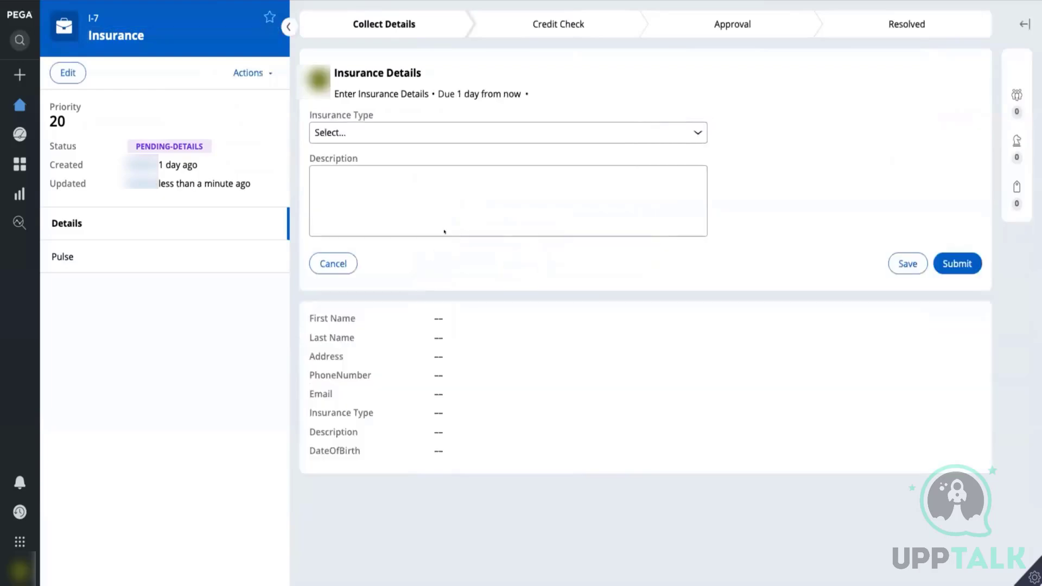
click(242, 73)
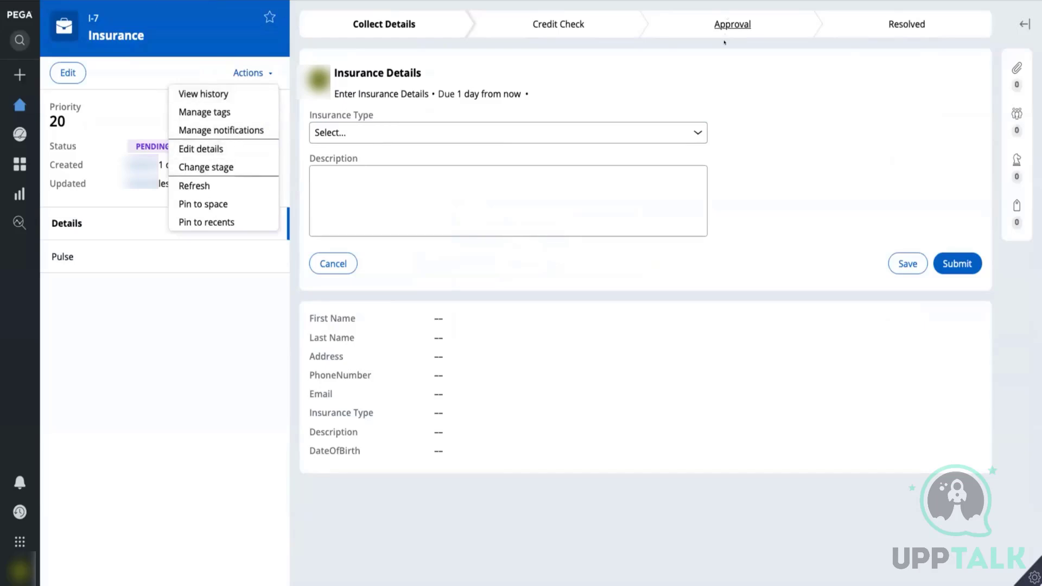
click(943, 262)
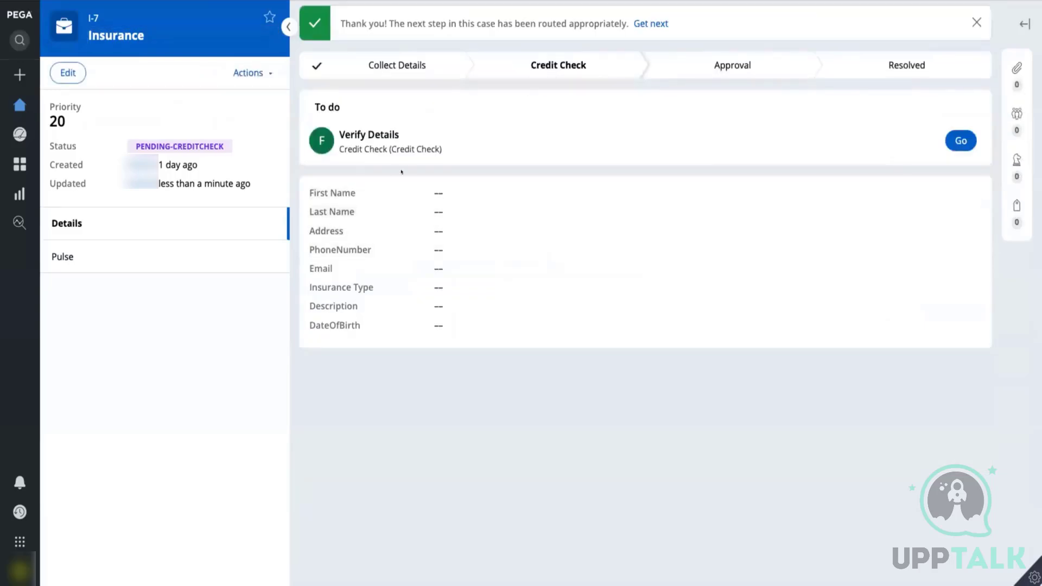
Submit the Verify Details assignment and approve the case, checking the available actions in the Credit Check and Approval stages
click(960, 141)
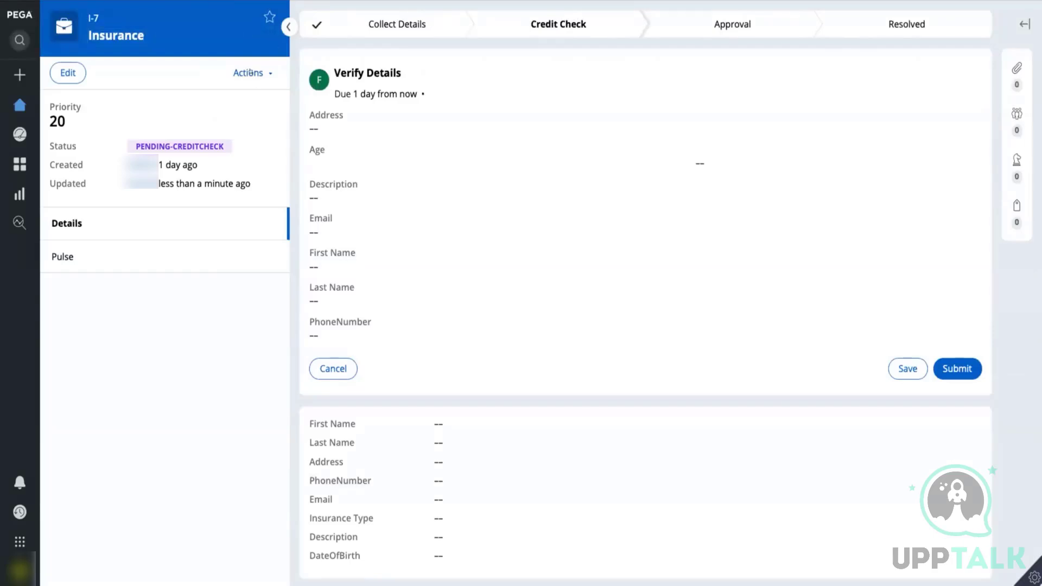
click(250, 72)
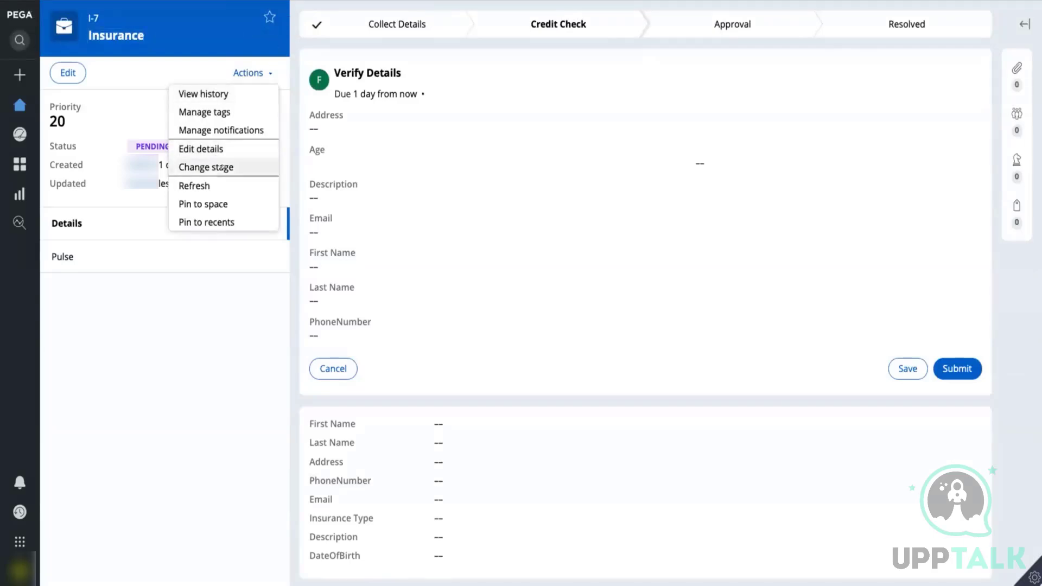
click(937, 366)
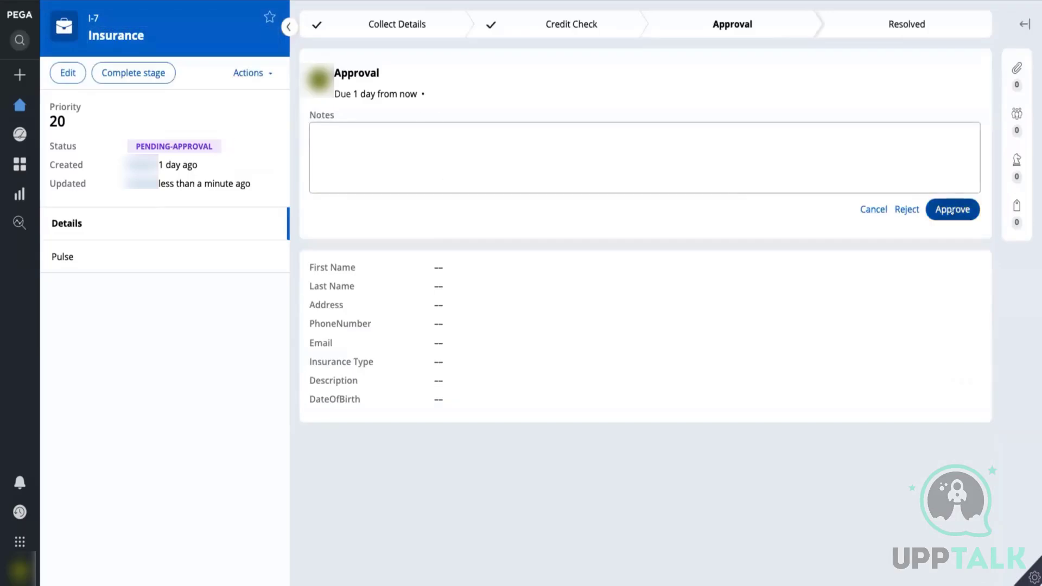
click(249, 72)
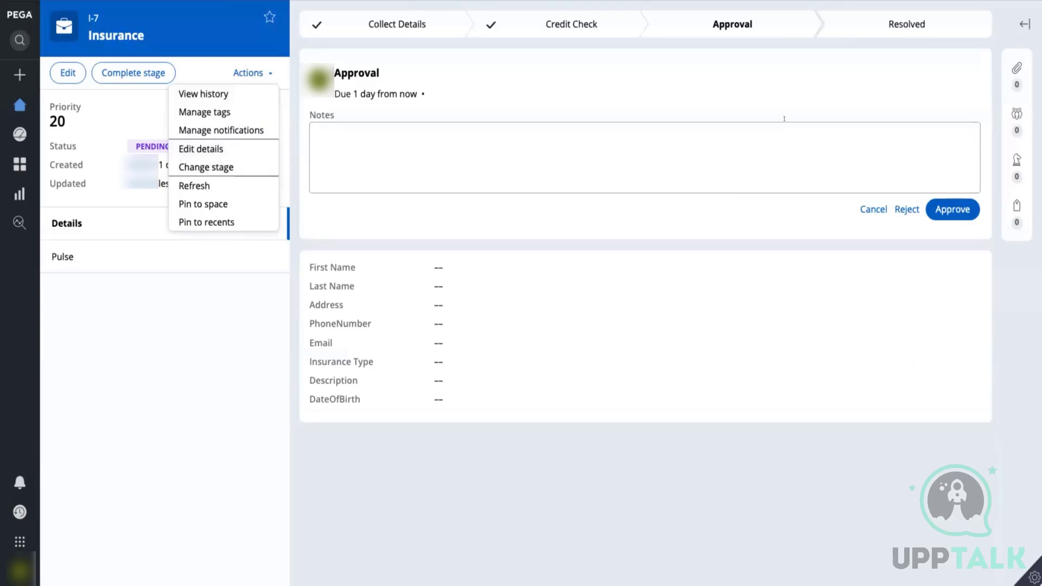
click(943, 208)
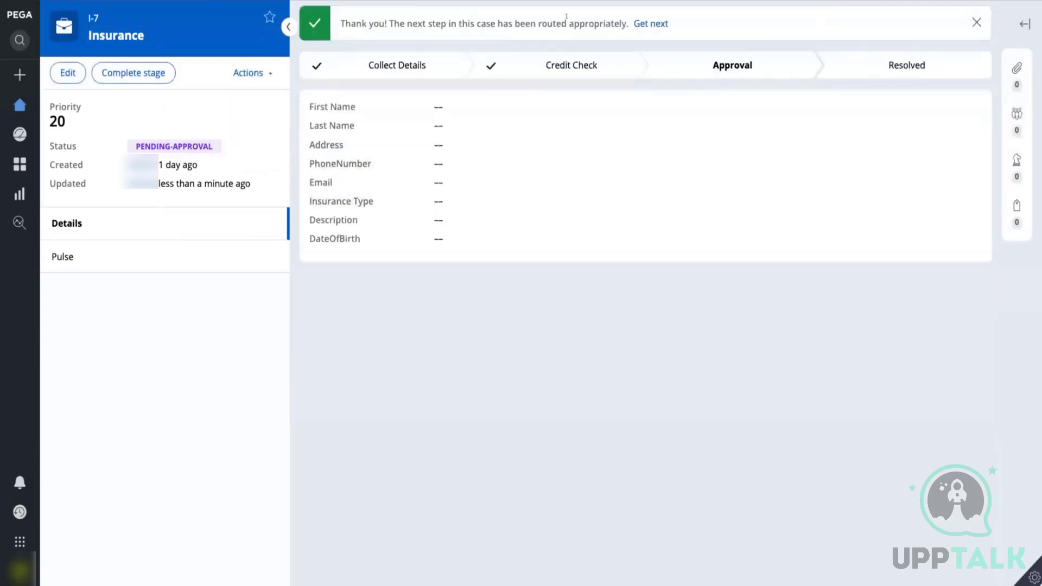
Check the available actions of the approved case, and get the next case to check its actions too
click(240, 74)
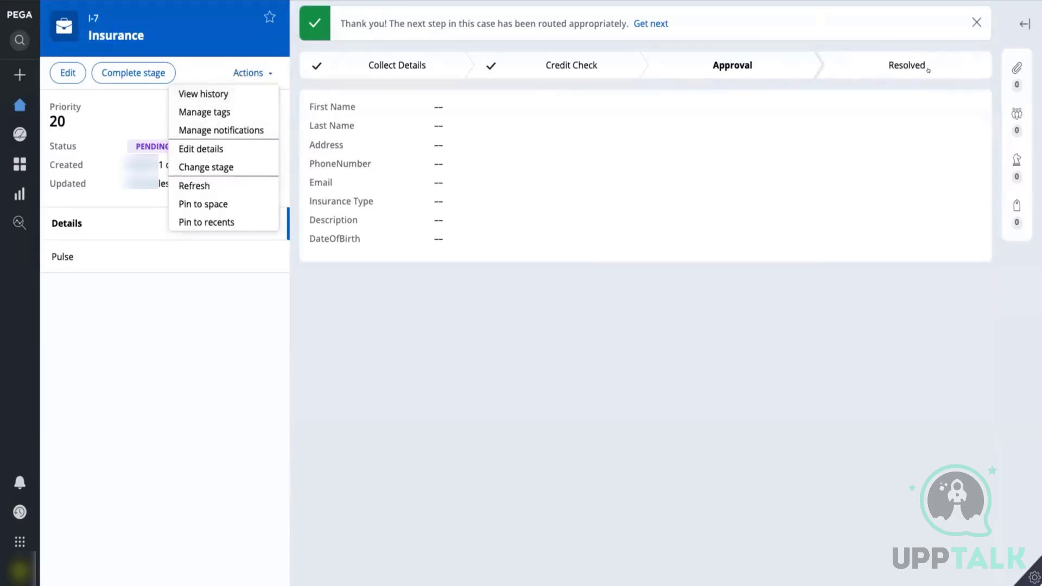
click(649, 25)
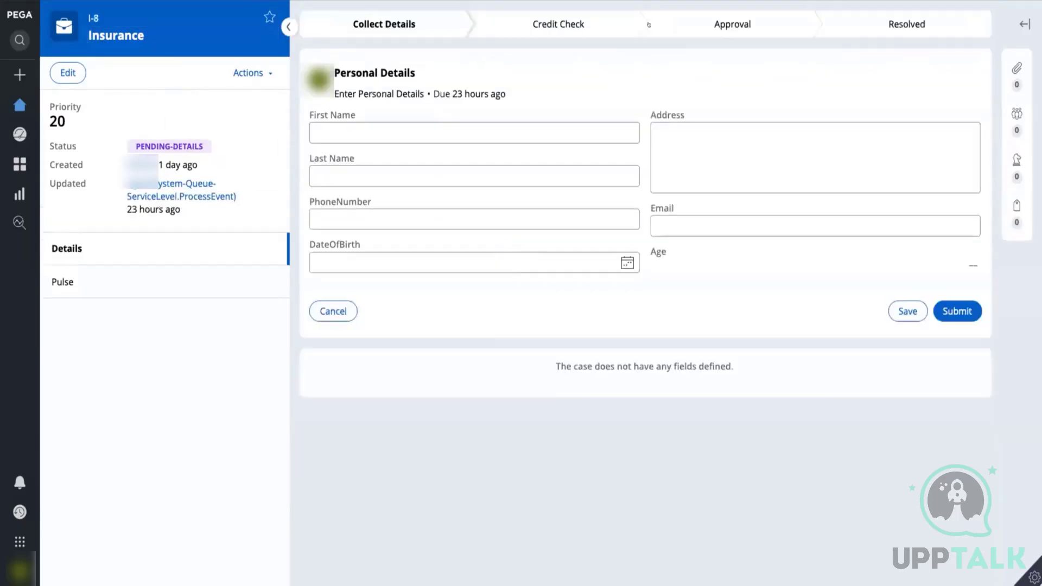
click(251, 72)
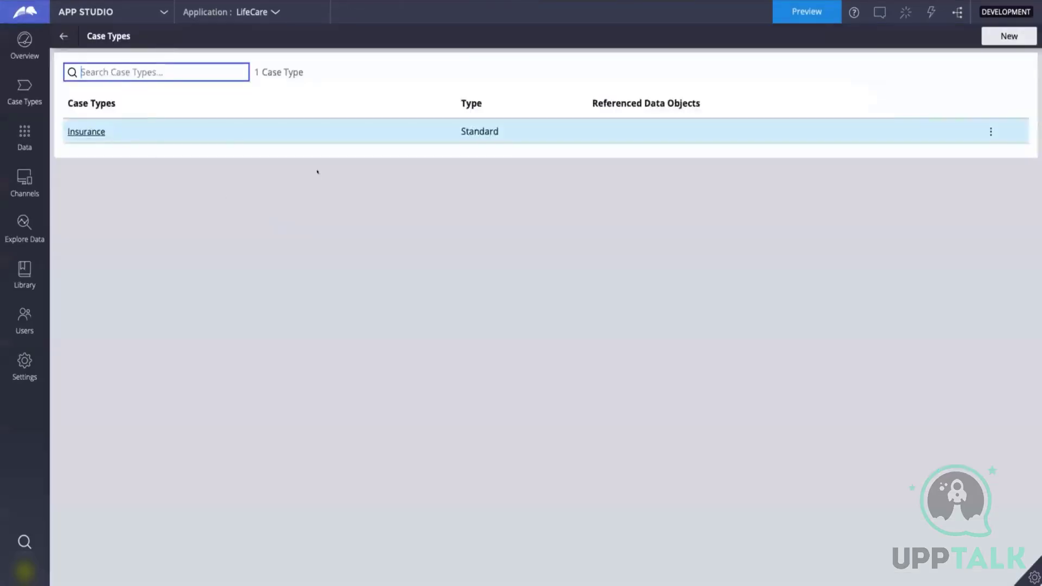
In the Insurance case type's optional actions, add a Collect information action to the Collect Details stage
click(94, 131)
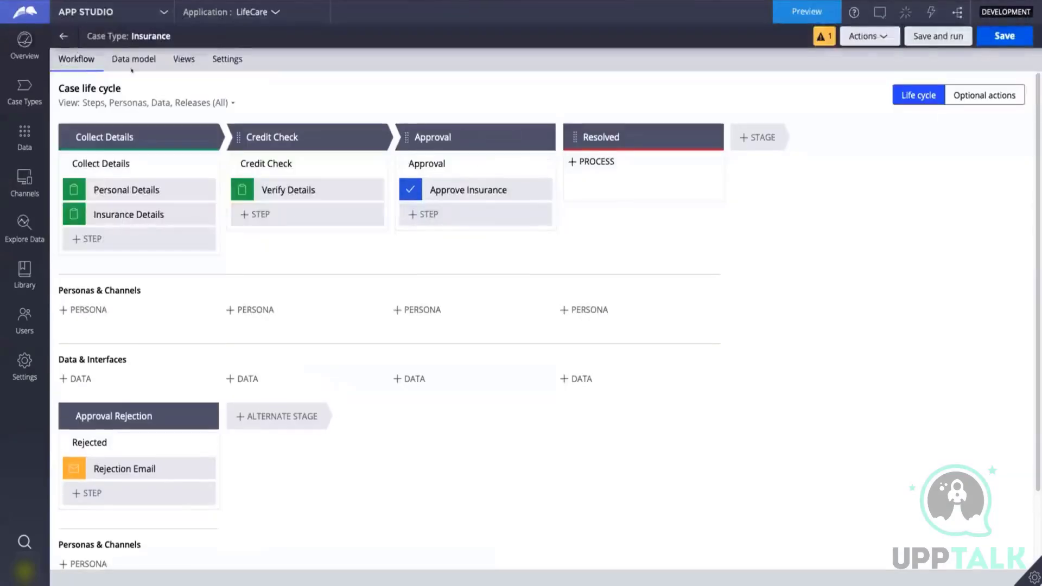
click(985, 95)
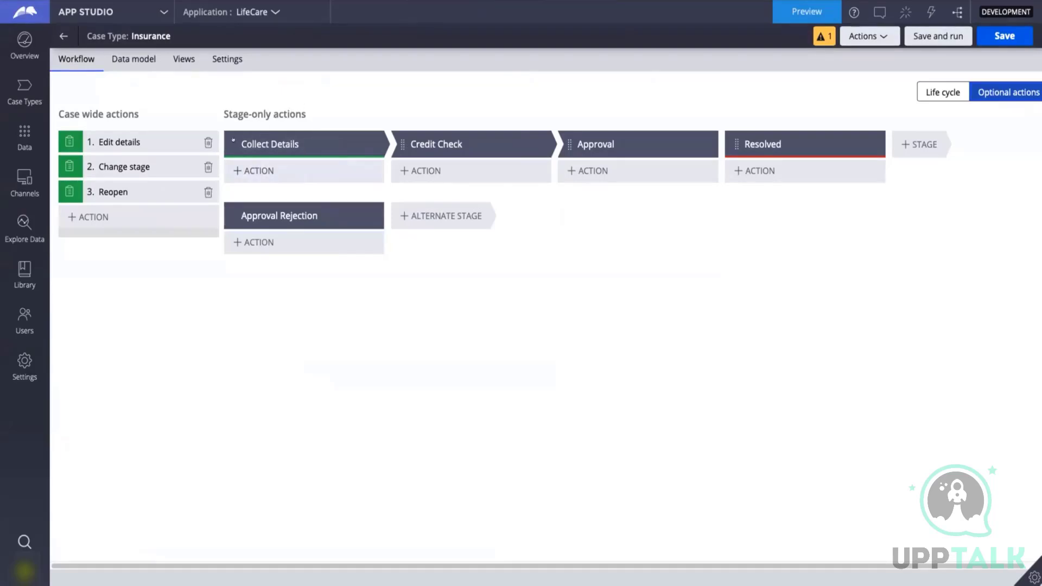
click(248, 169)
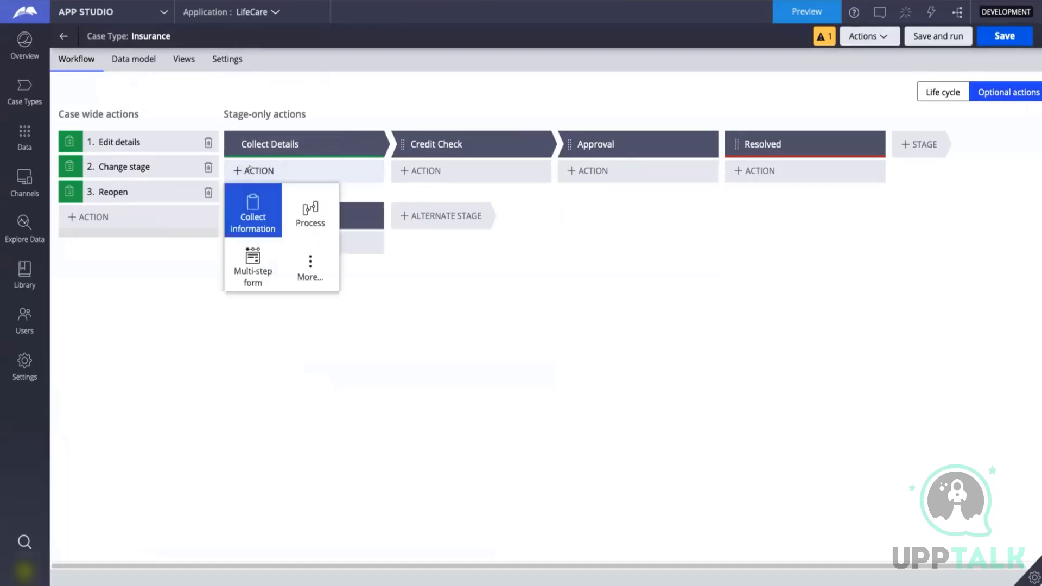
click(248, 203)
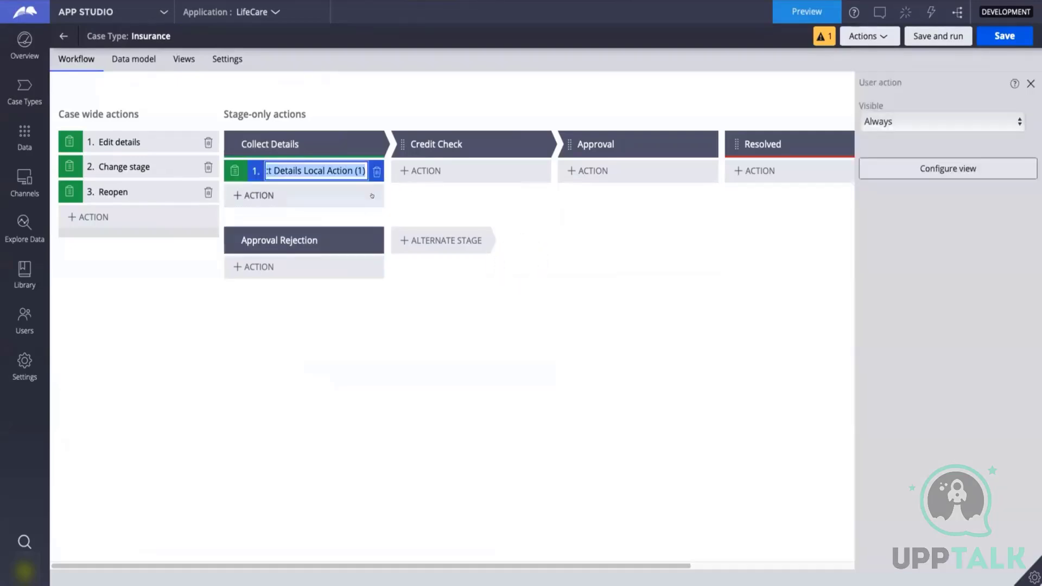
Add a single-line text field named Address_2 to the Collect Details local action's view, and save the case type
click(883, 167)
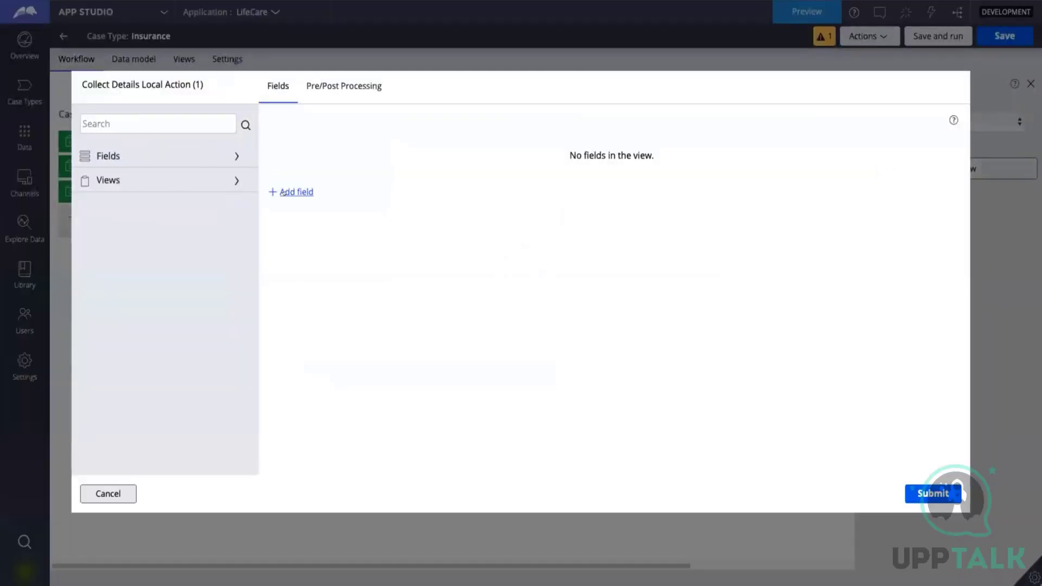
click(312, 192)
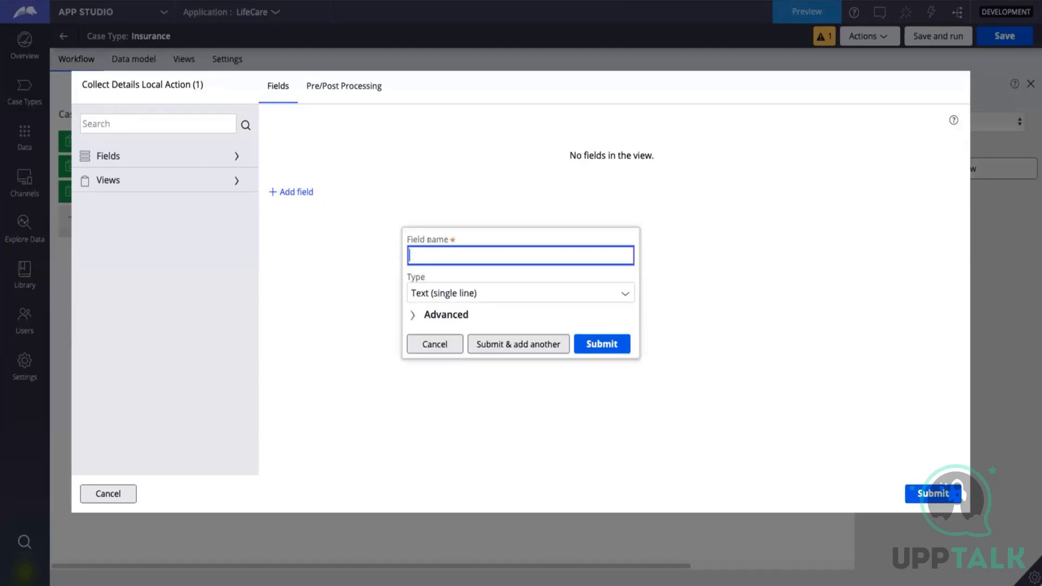
text(Address_2)
click(590, 342)
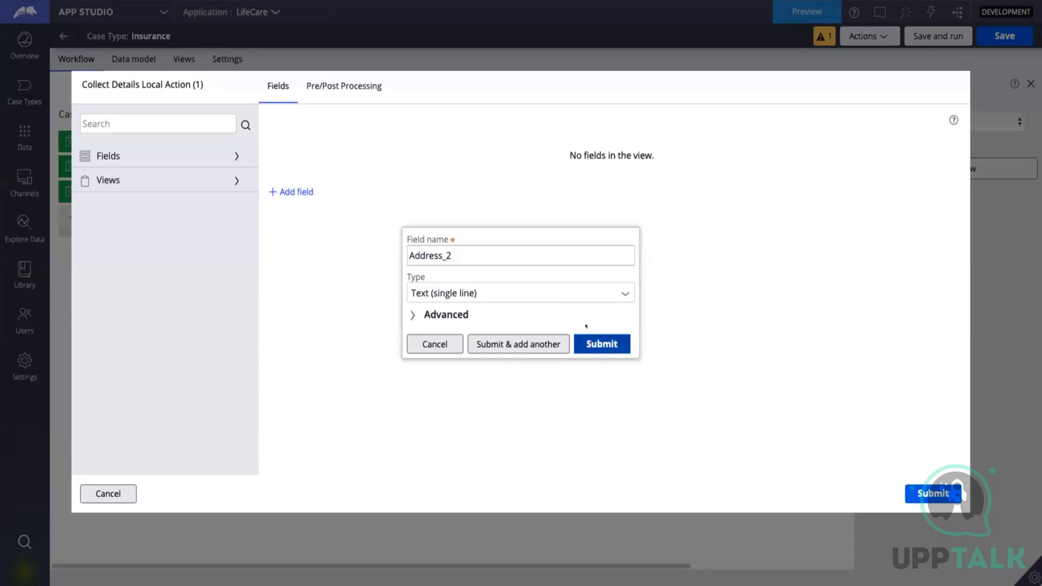
click(593, 342)
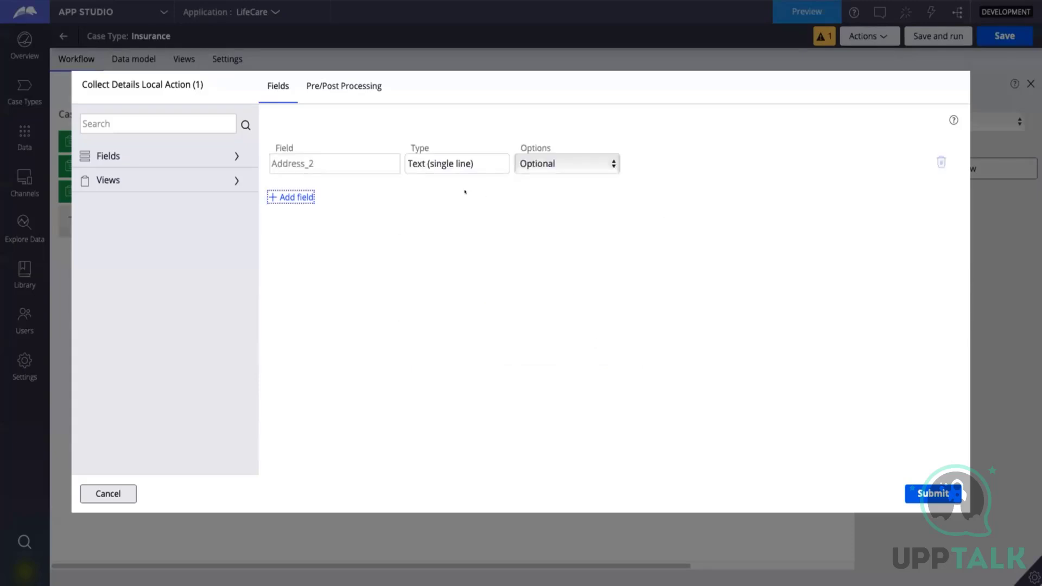
click(949, 494)
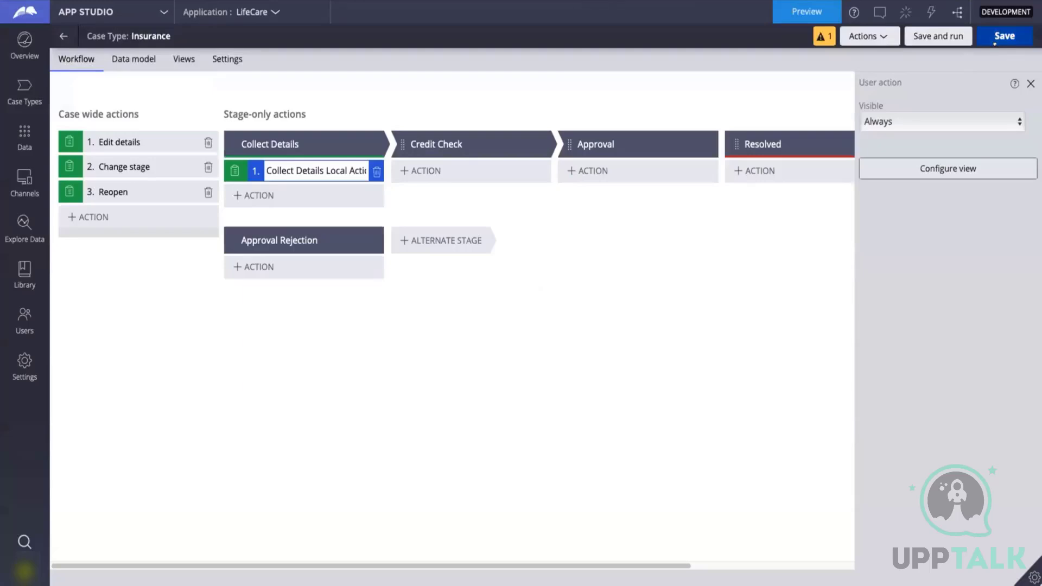
click(995, 35)
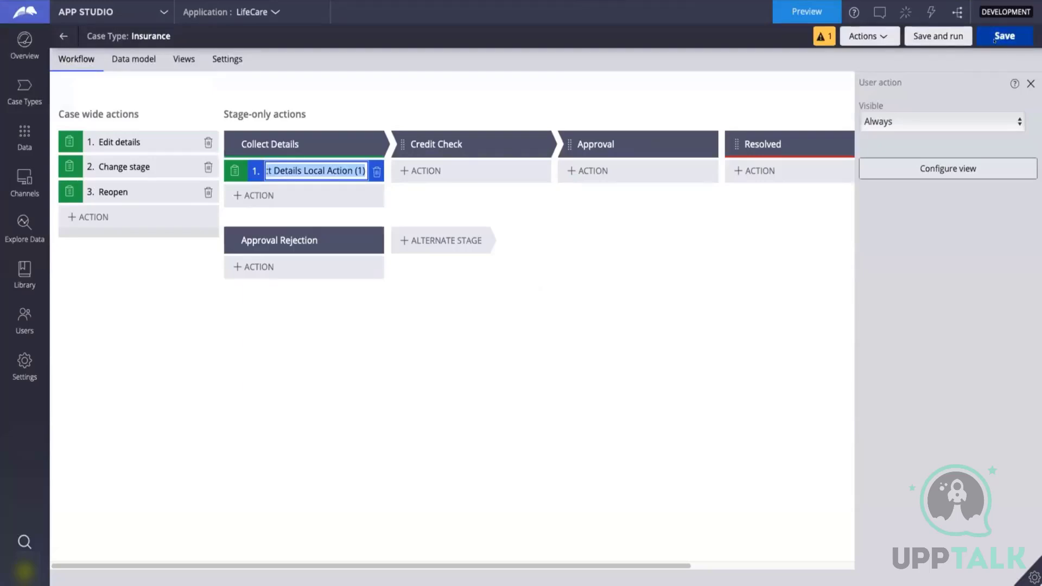
Save the Insurance case type, then reopen the high-priority Personal Details case from the portal worklist and check its available actions
click(983, 35)
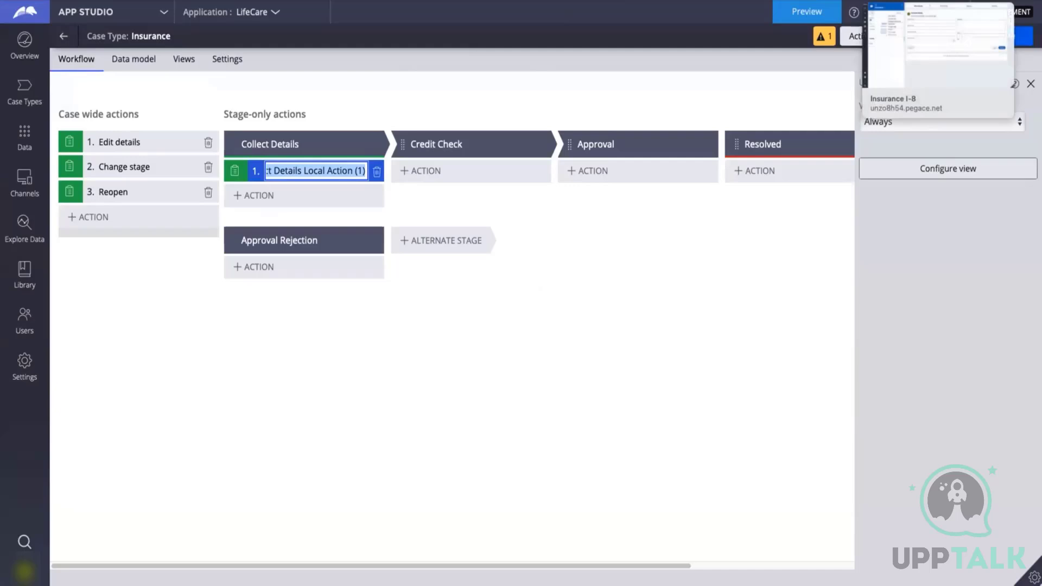
click(918, 1)
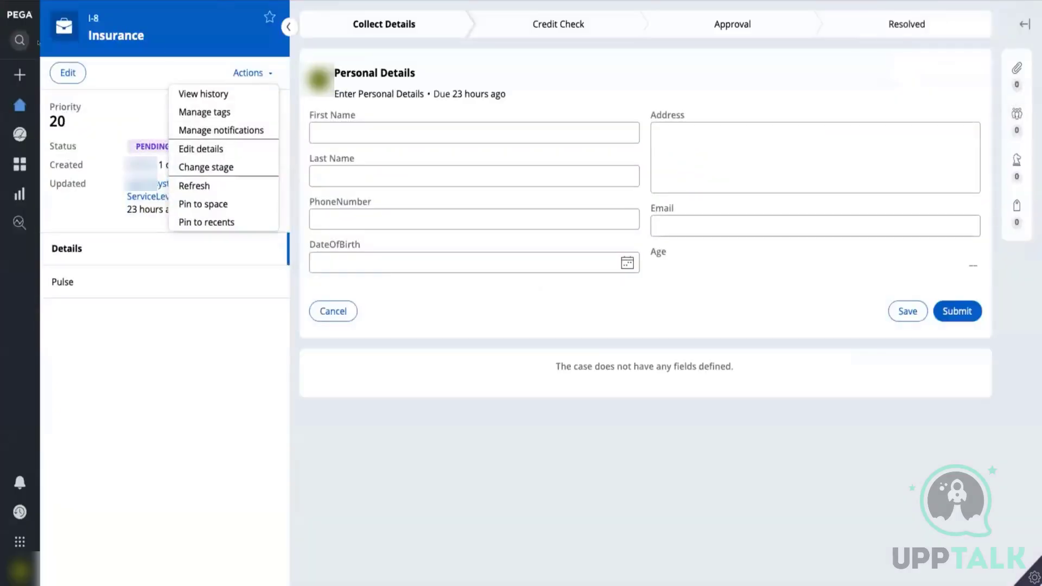
click(21, 105)
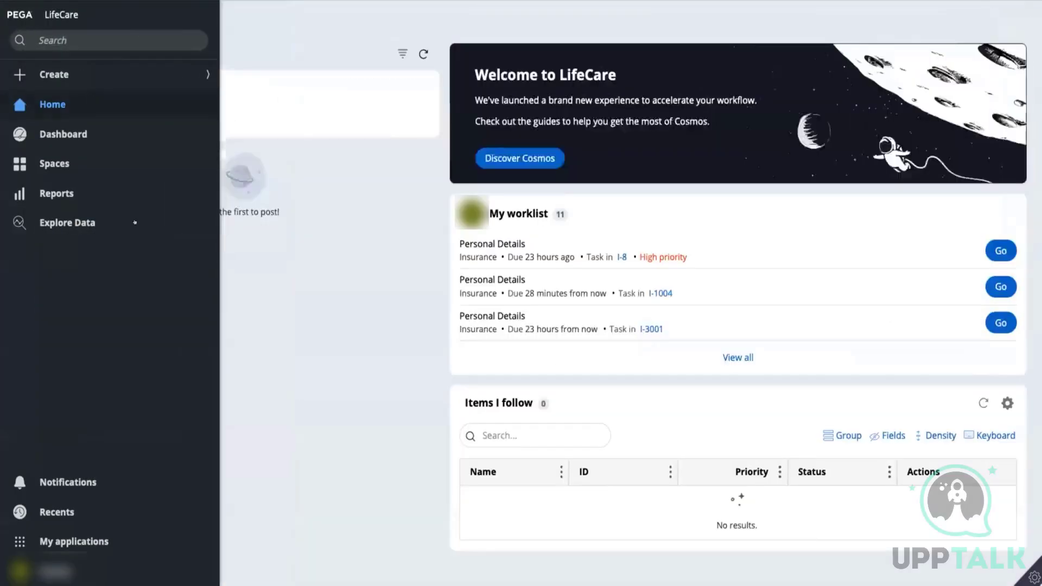
click(1003, 250)
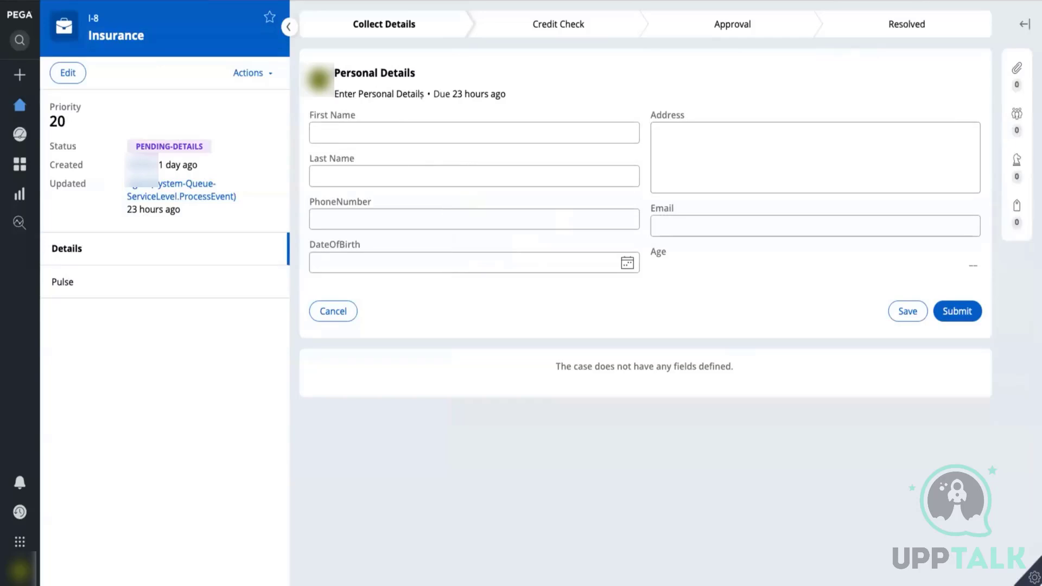
click(248, 72)
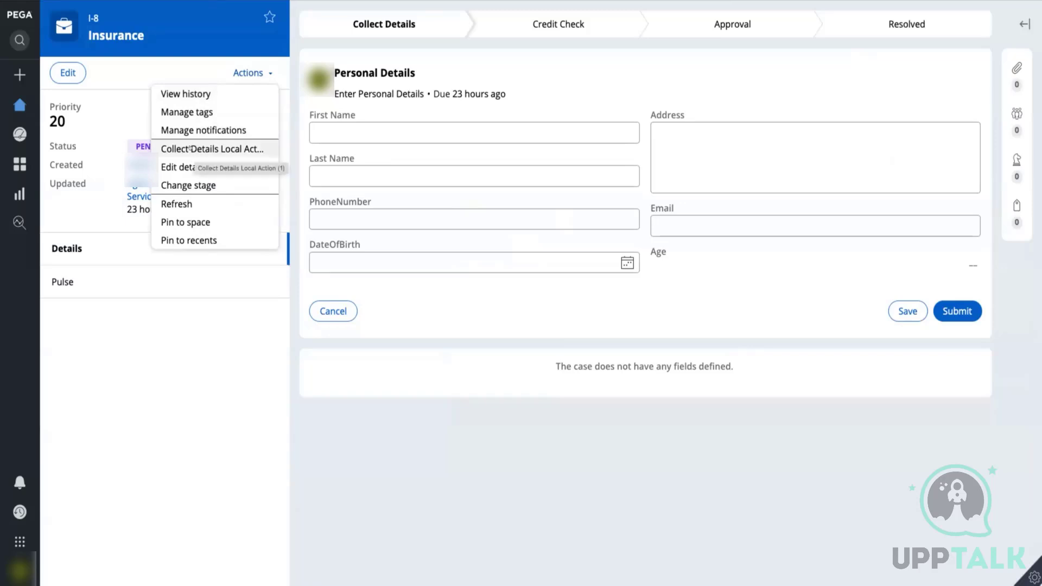
Run the Collect Details Local Action on the case, set Address_2 to fdfsd and submit it
click(237, 149)
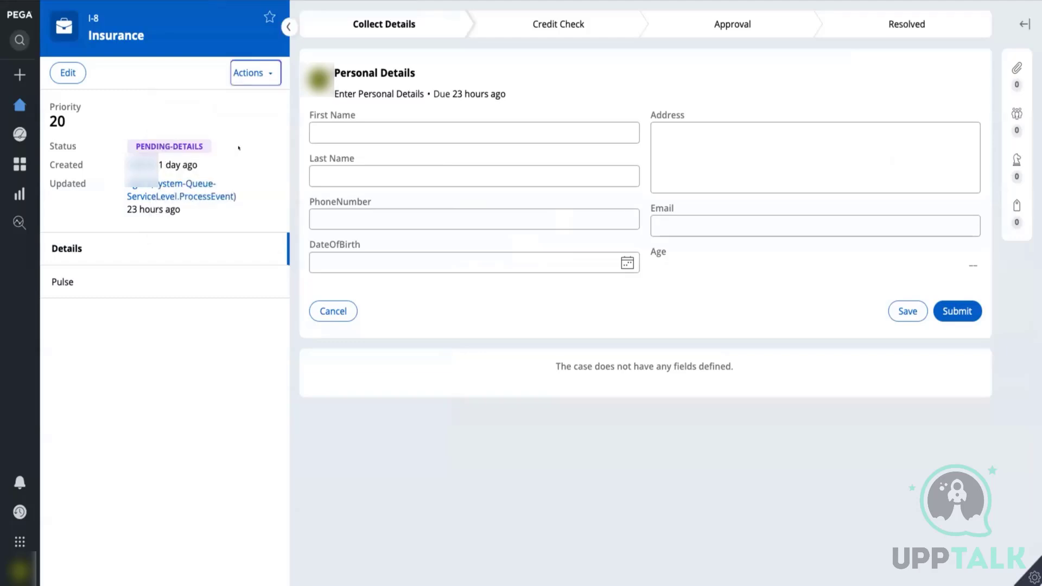
click(366, 127)
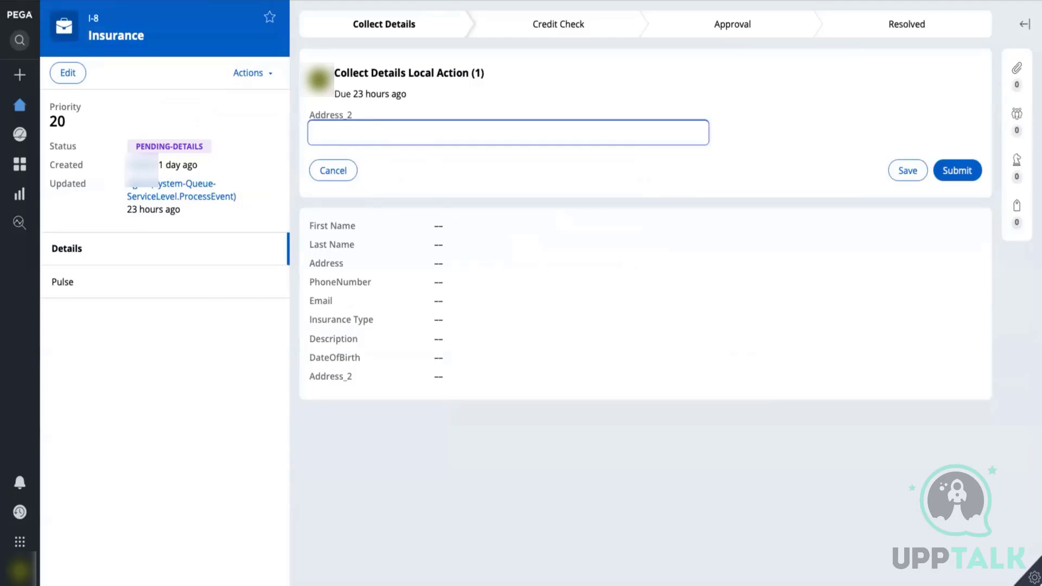
text(fdfsd)
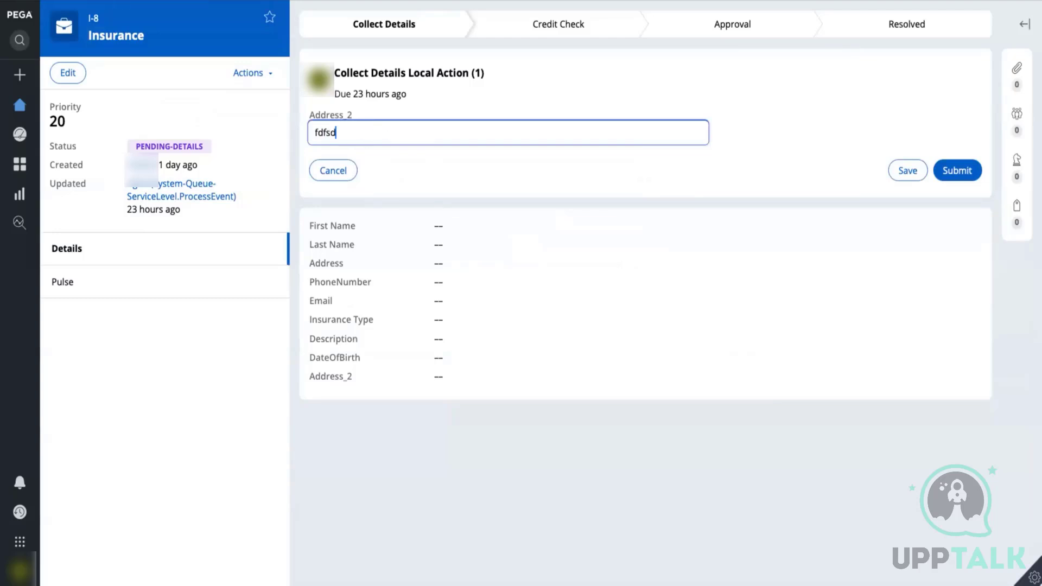
click(953, 168)
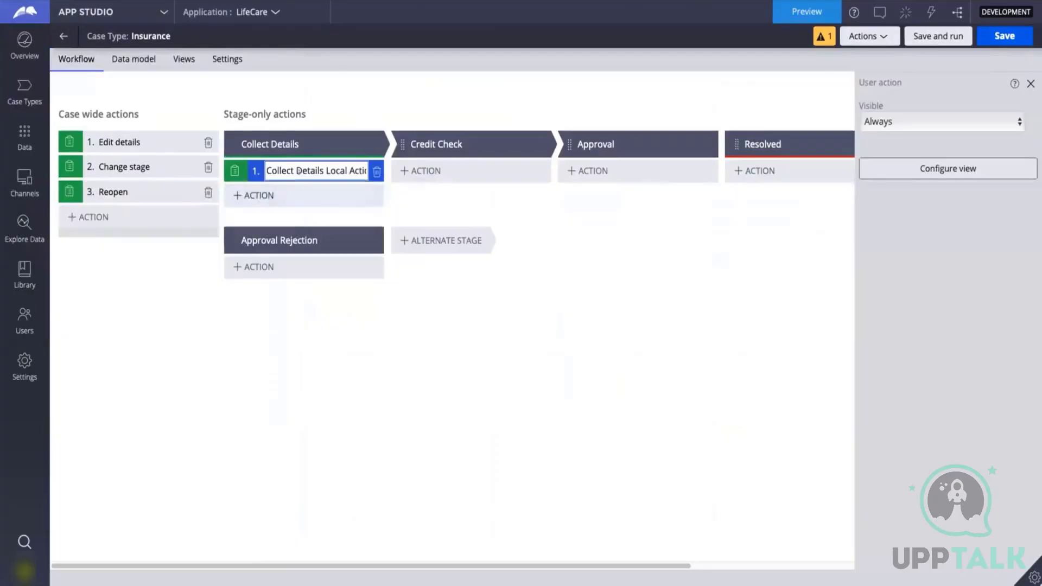
Submit the Personal Details assignment with its fields left blank, and check the available actions at the Insurance Details step
click(306, 139)
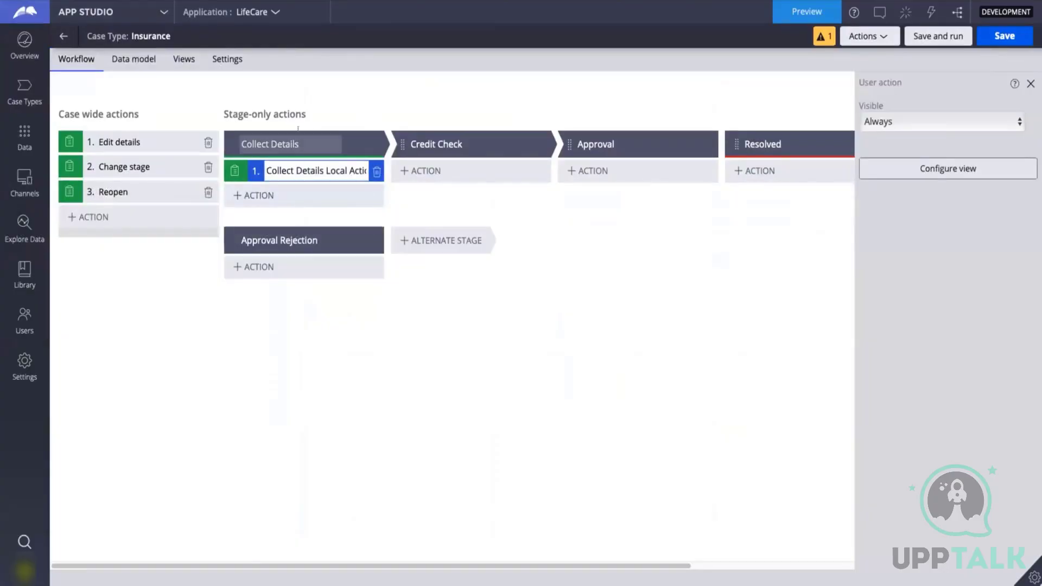
key(Return)
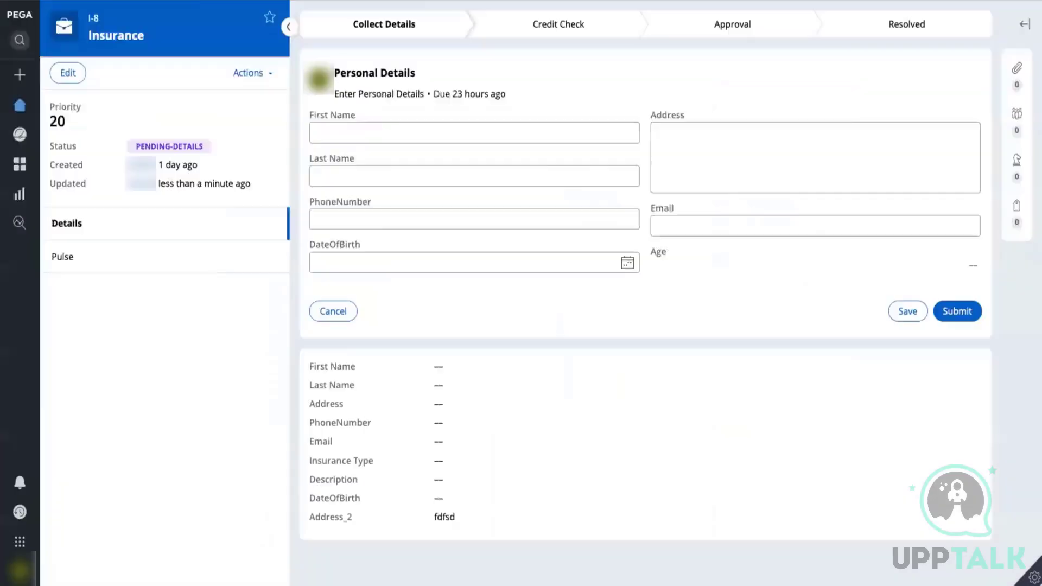
click(950, 301)
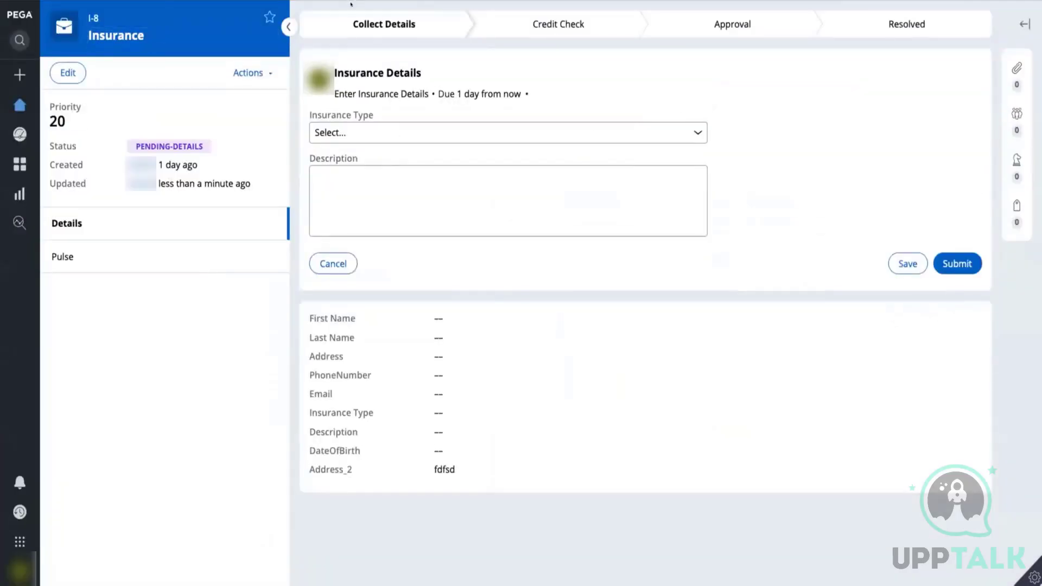
click(258, 72)
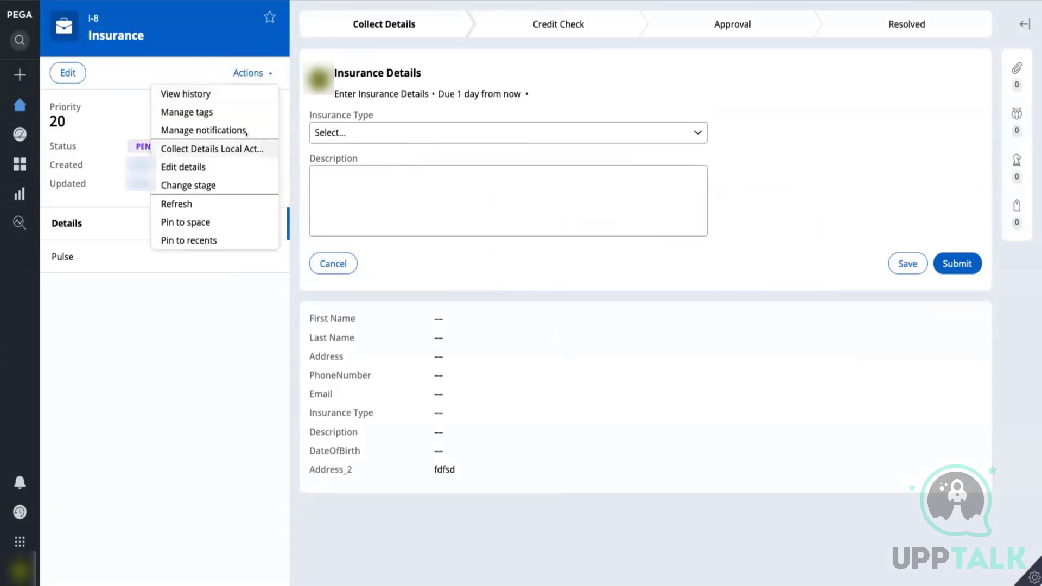
click(890, 222)
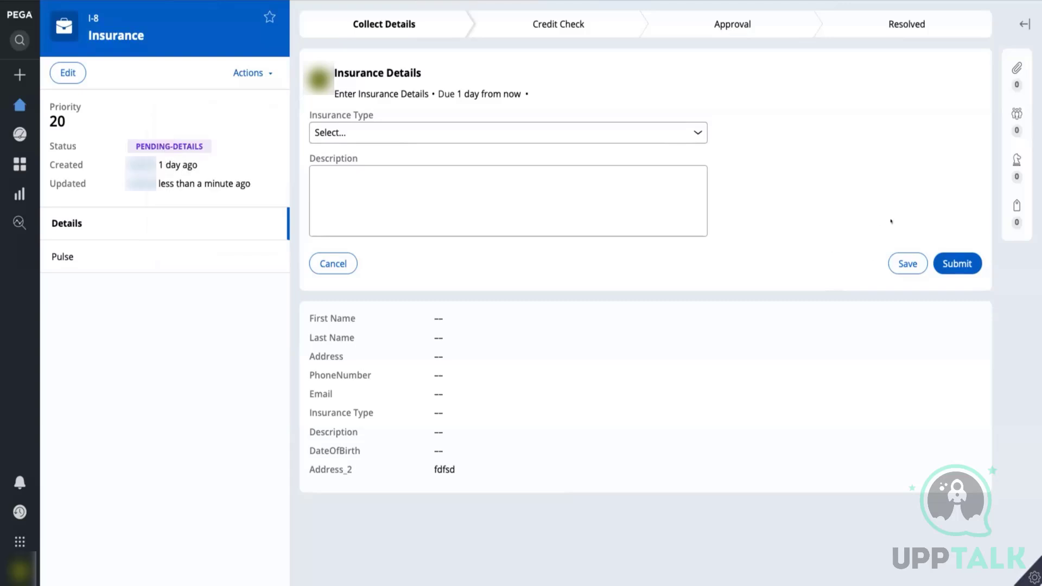
Submit the Insurance Details assignment with its fields left blank, and check the available actions in the Credit Check stage
click(957, 260)
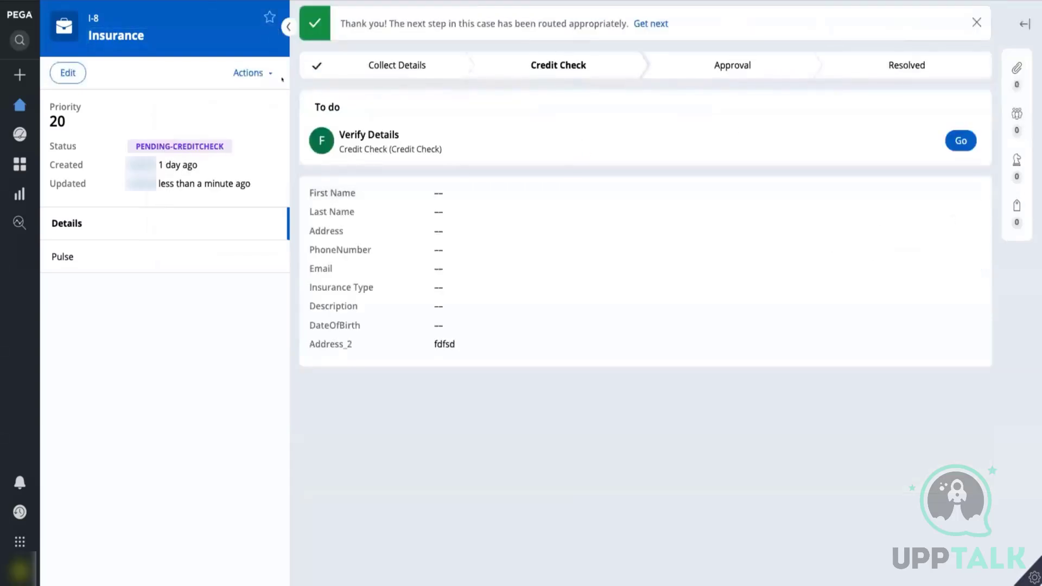
click(248, 73)
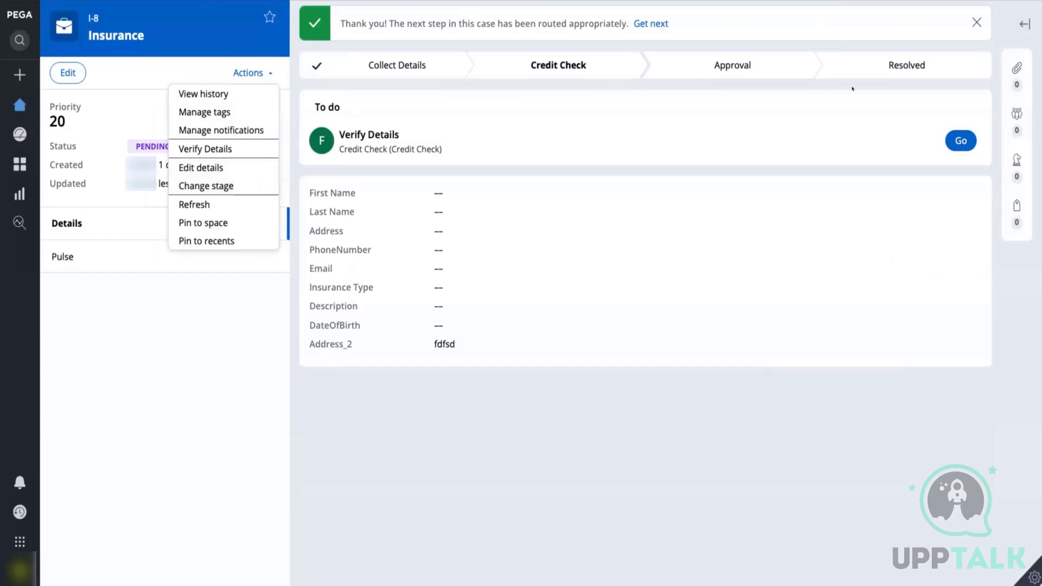
click(621, 143)
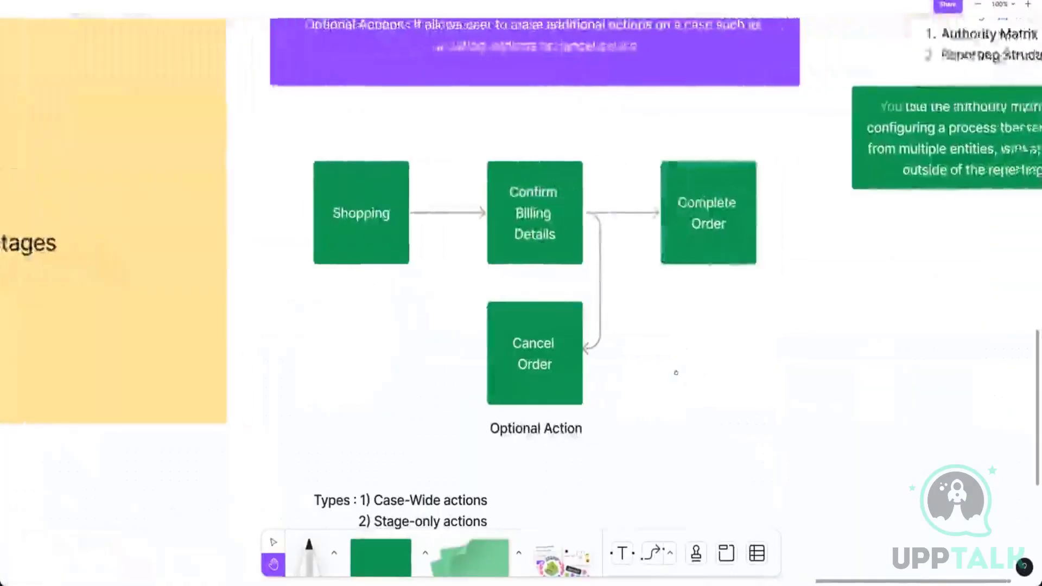
scroll(755, 353, right, 3)
scroll(755, 353, up, 2)
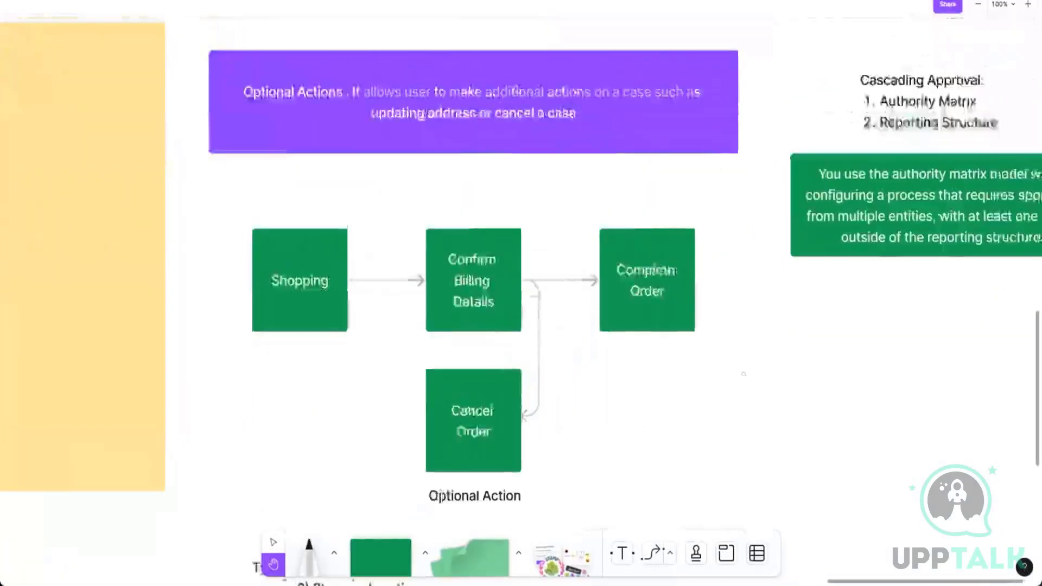
scroll(755, 353, left, 1)
scroll(754, 352, down, 1)
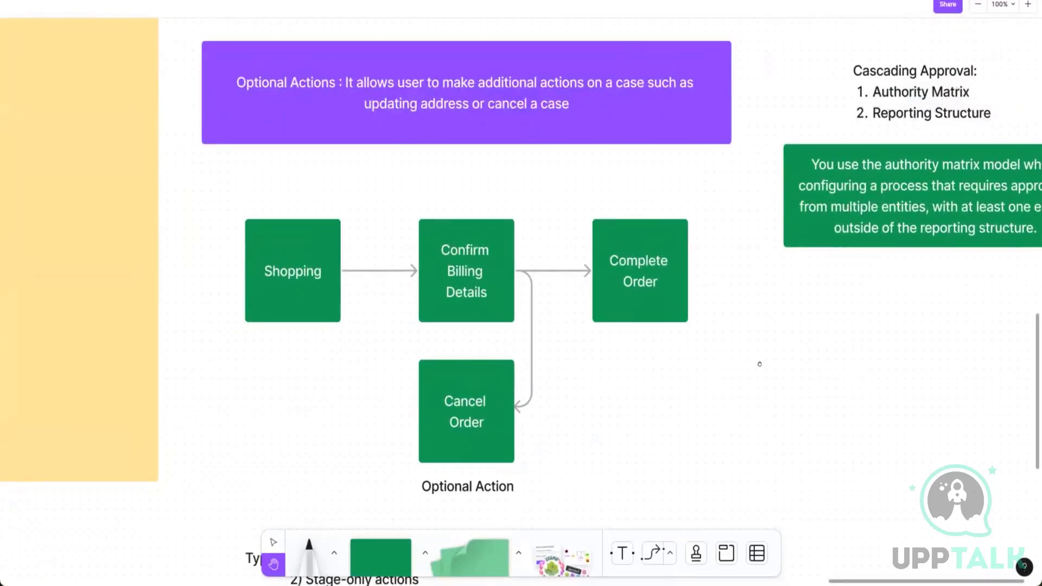
mouse_move(698, 379)
mouse_down()
mouse_move(719, 379)
mouse_move(707, 381)
mouse_up()
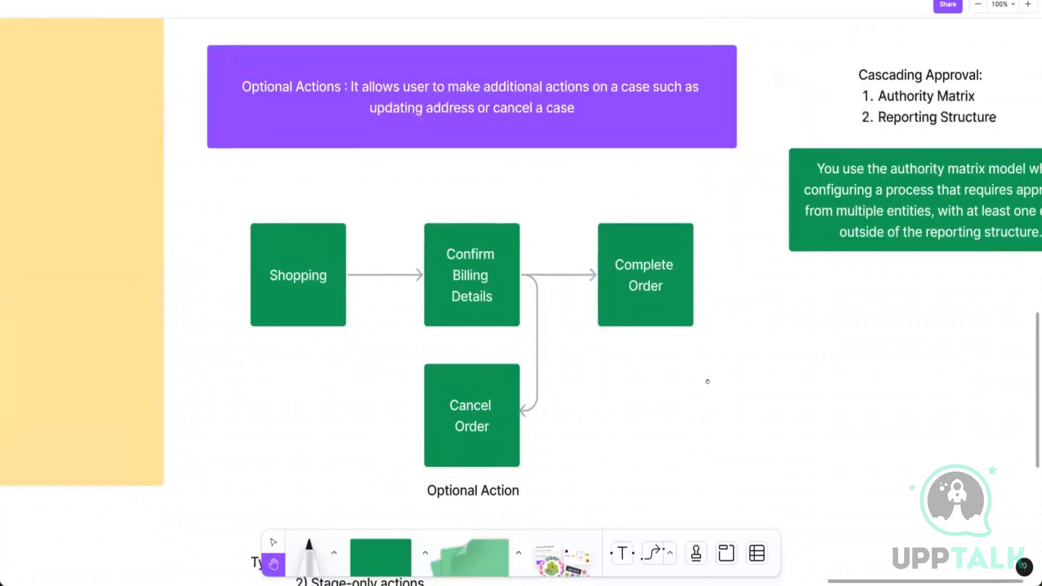
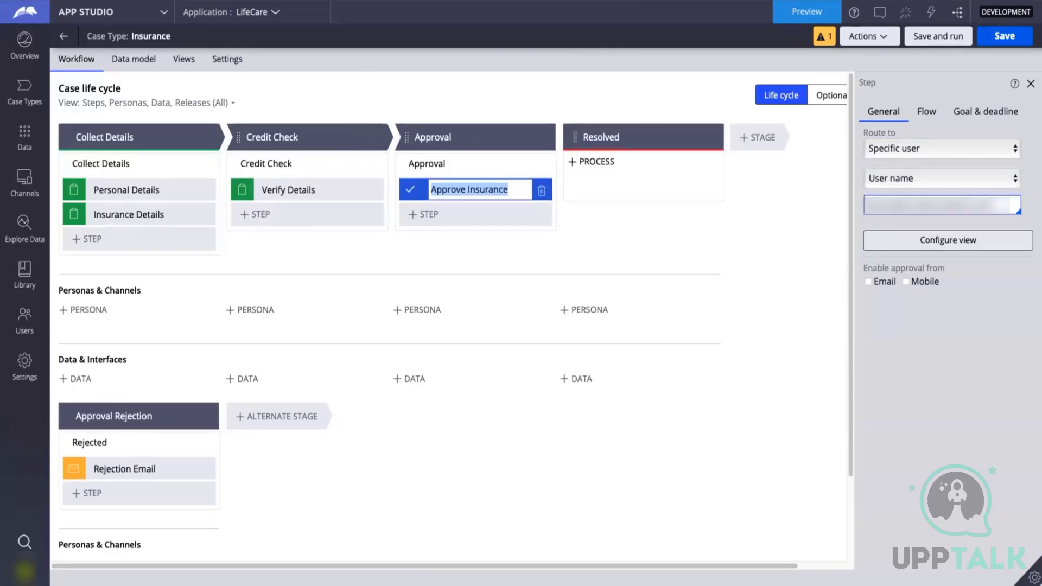
Examine the Approve Insurance step's routing options and its approved and rejected flow outcomes, leaving the settings as they are
click(872, 147)
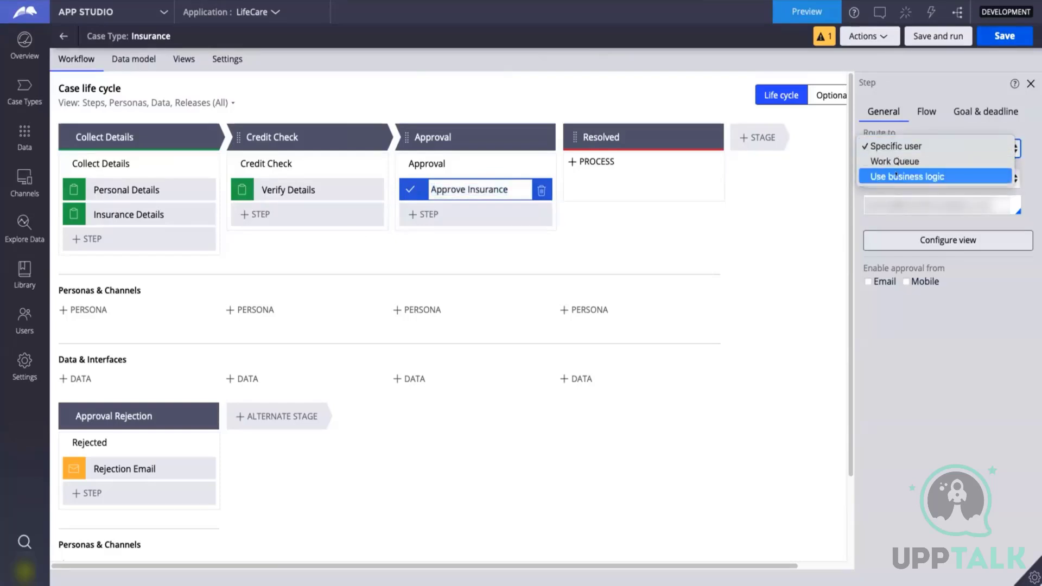
click(899, 73)
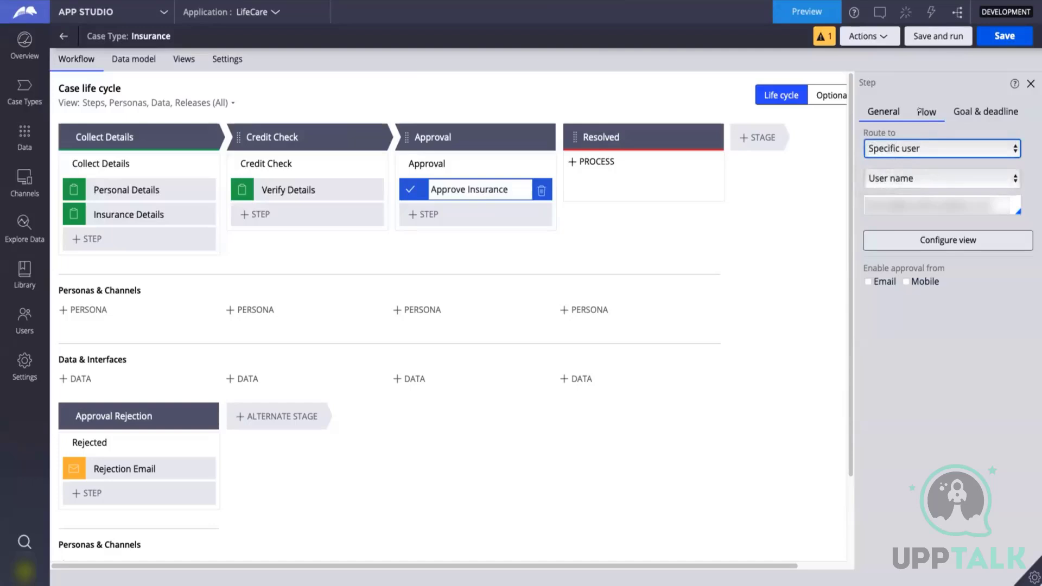
click(918, 111)
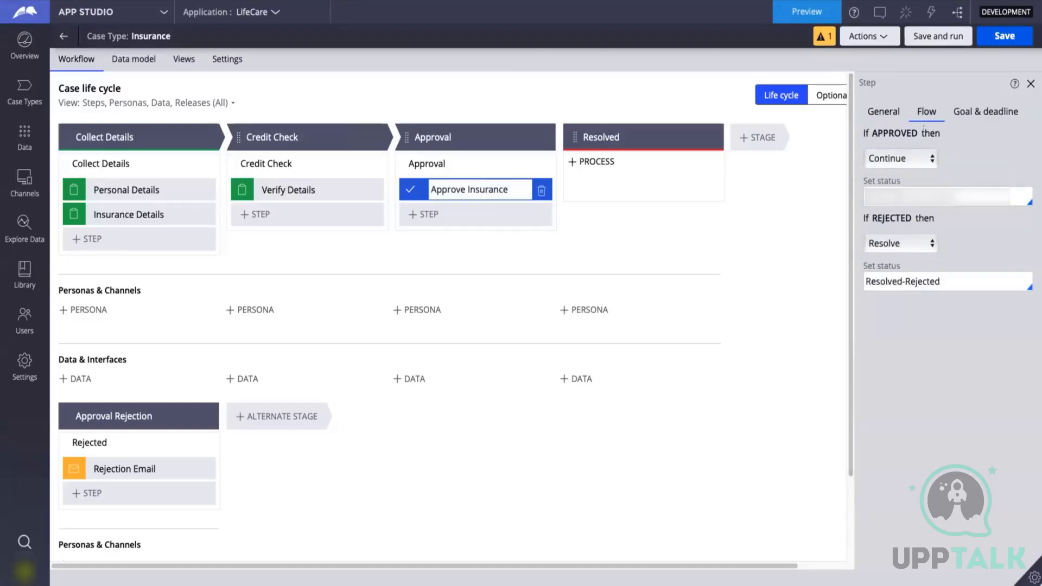
click(890, 157)
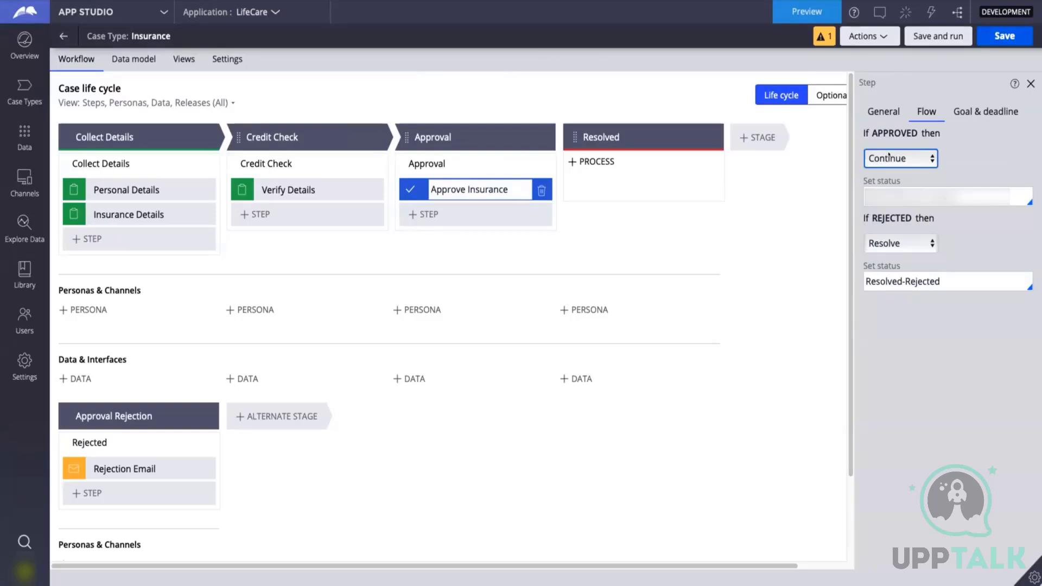
click(862, 135)
click(900, 280)
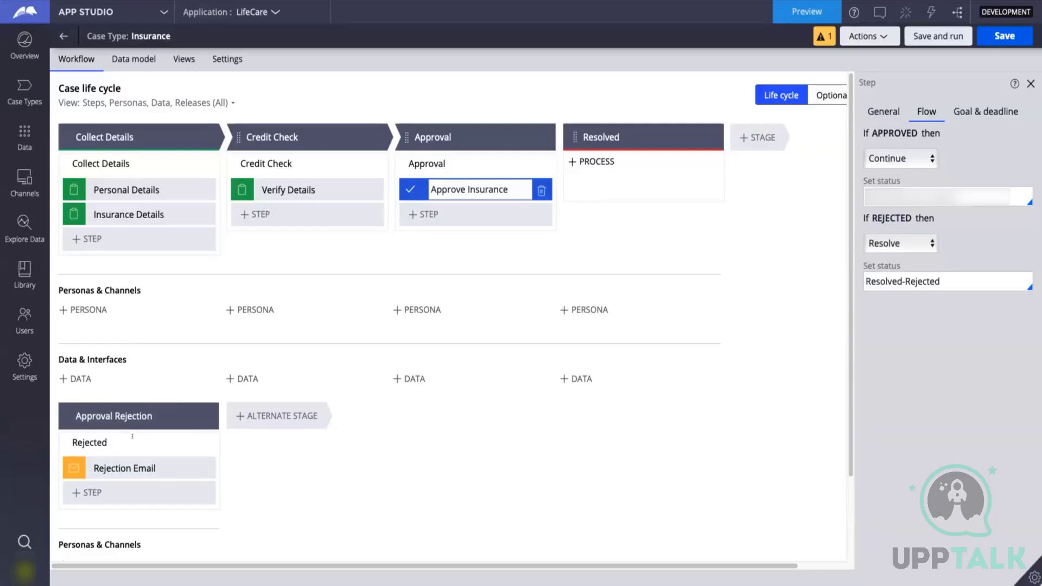
click(889, 158)
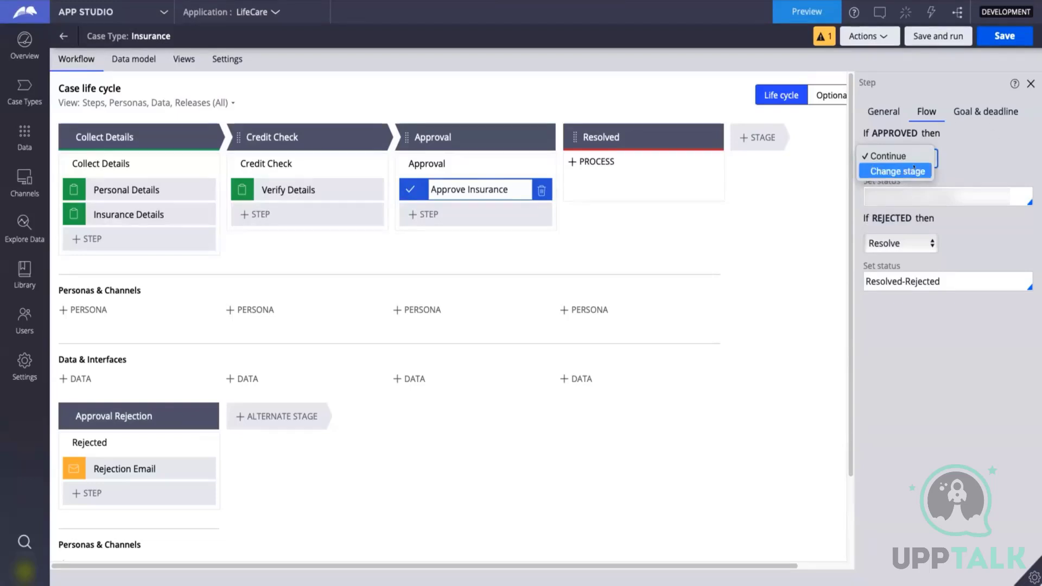
click(896, 242)
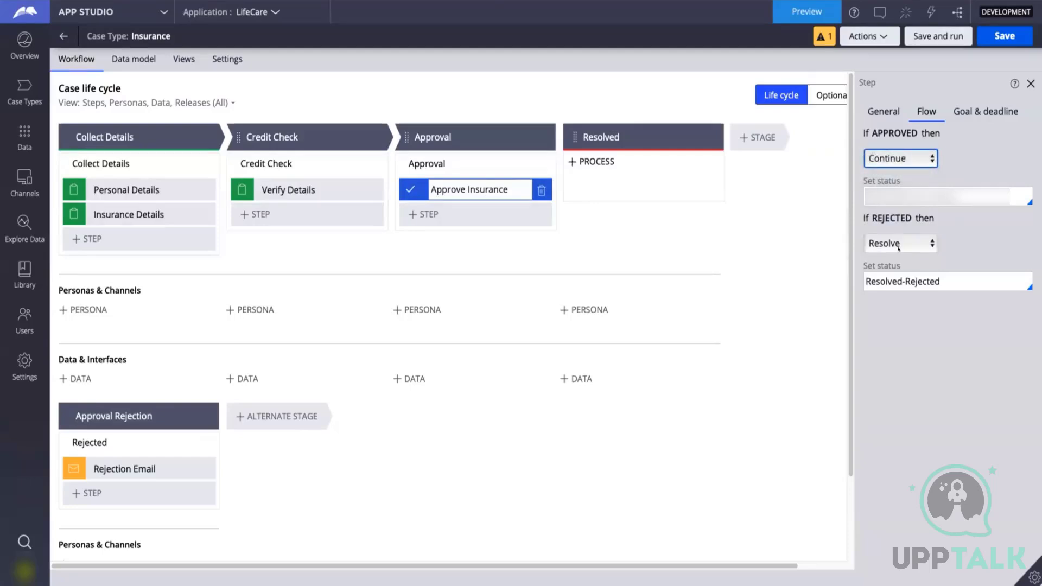
click(897, 242)
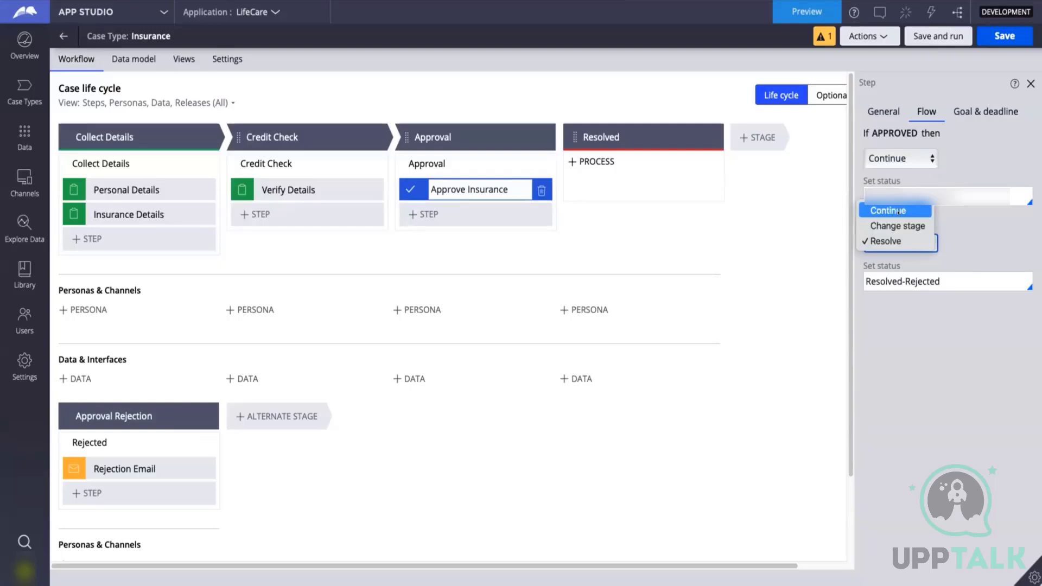
click(969, 147)
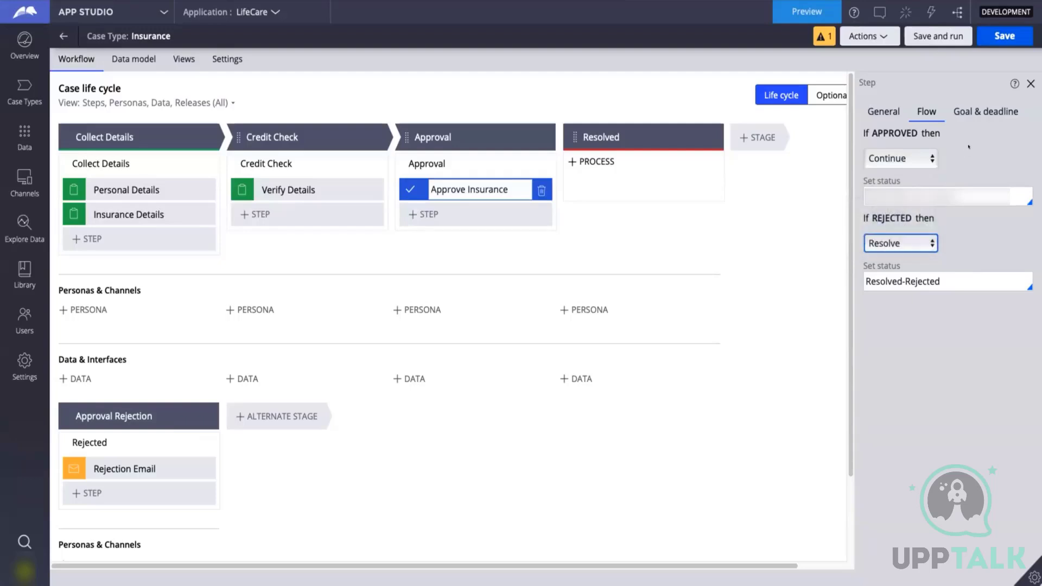
click(1031, 83)
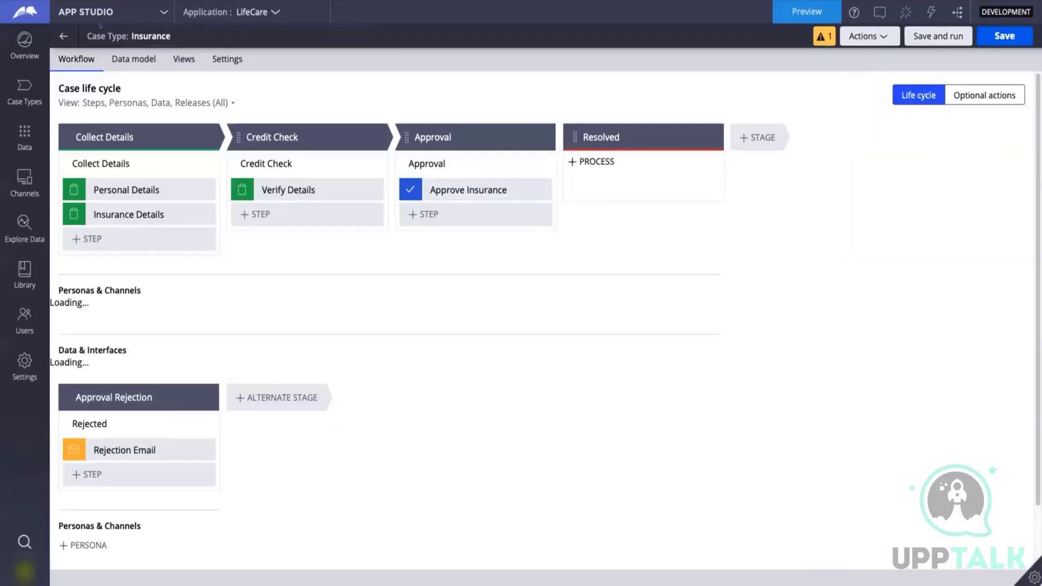
Switch to Dev Studio and open the Insurance case type
click(102, 13)
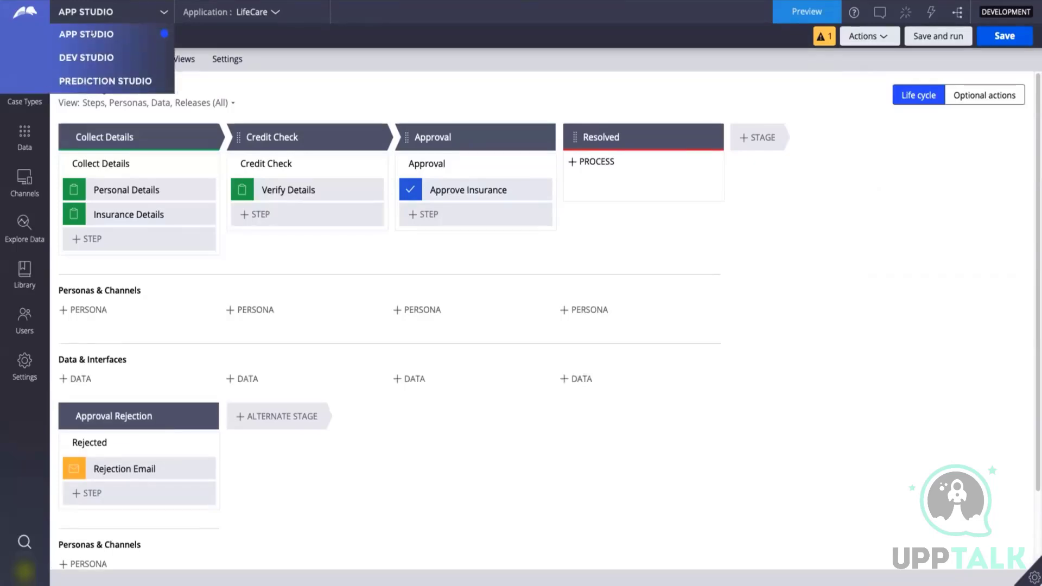
click(82, 56)
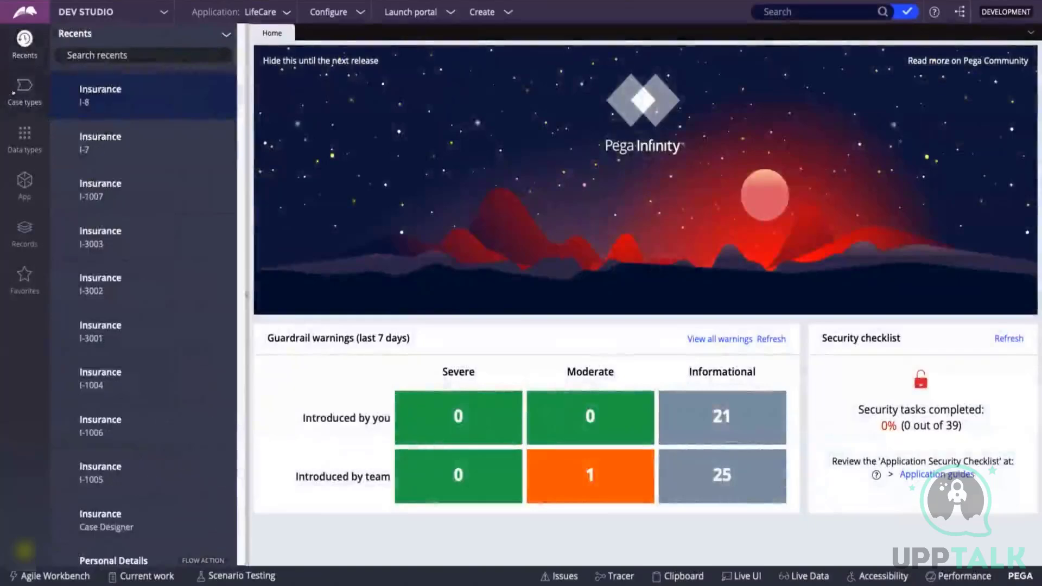
click(17, 89)
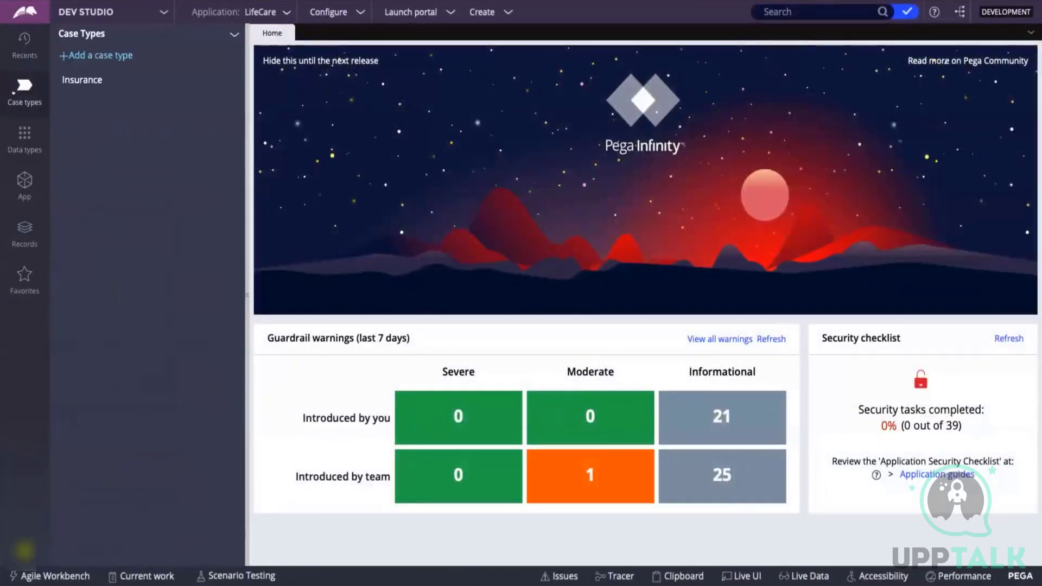
click(74, 81)
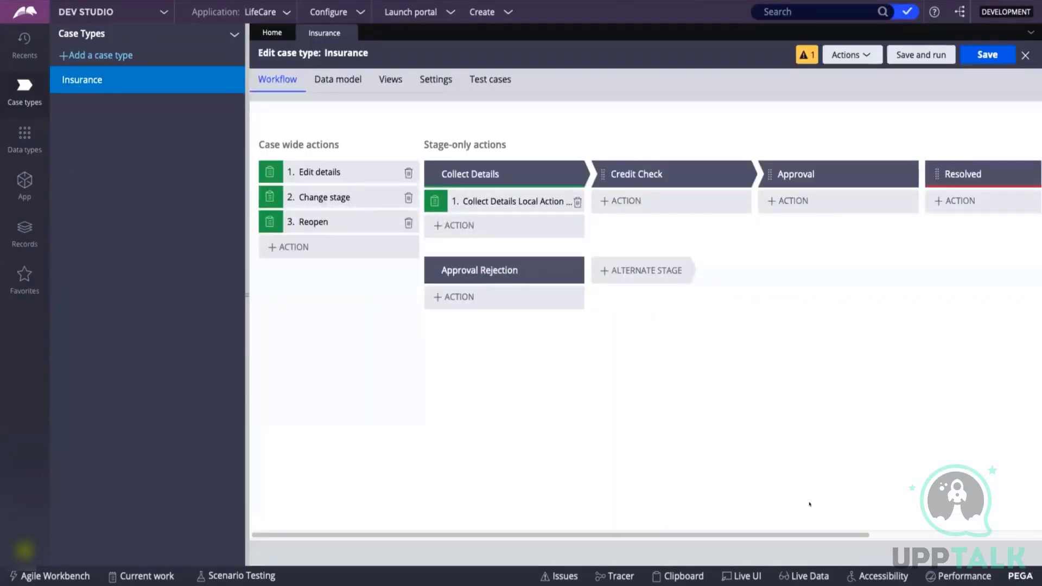
Show the case life cycle and examine the Approve Insurance step's flow, goal and deadline, and general settings, including the approval flow types
drag(802, 534, 973, 534)
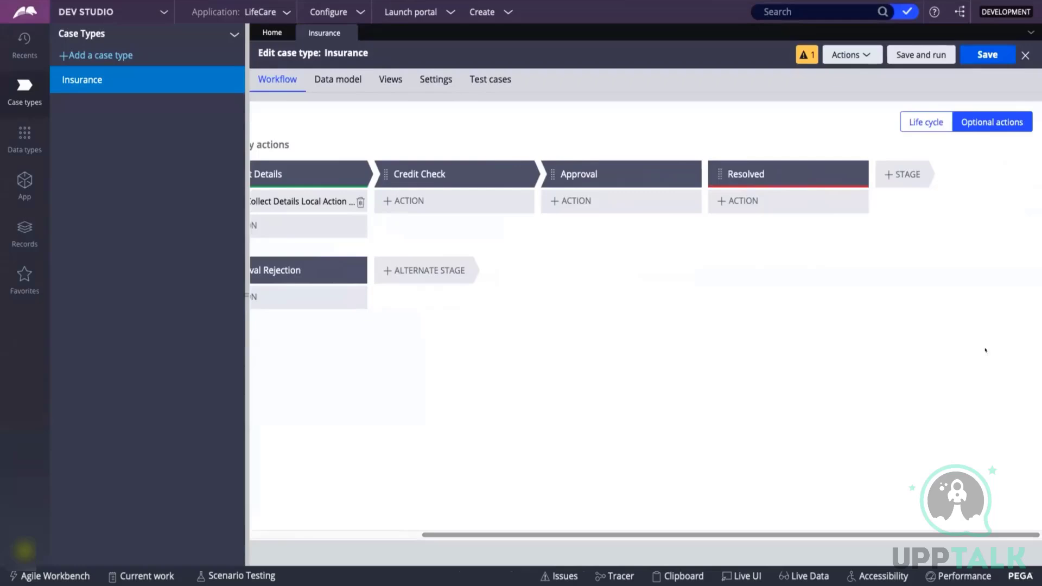
click(920, 120)
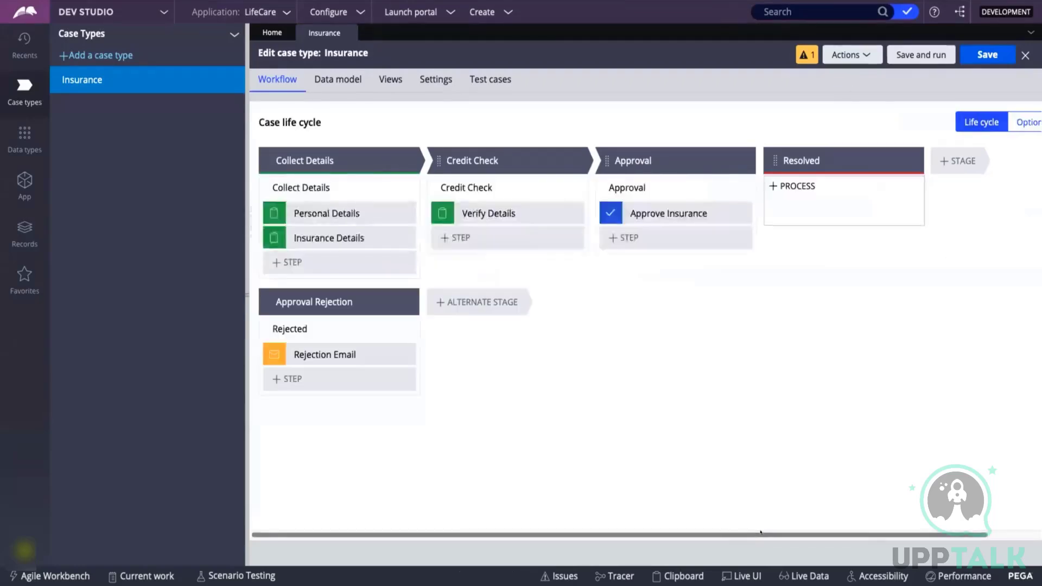
click(669, 213)
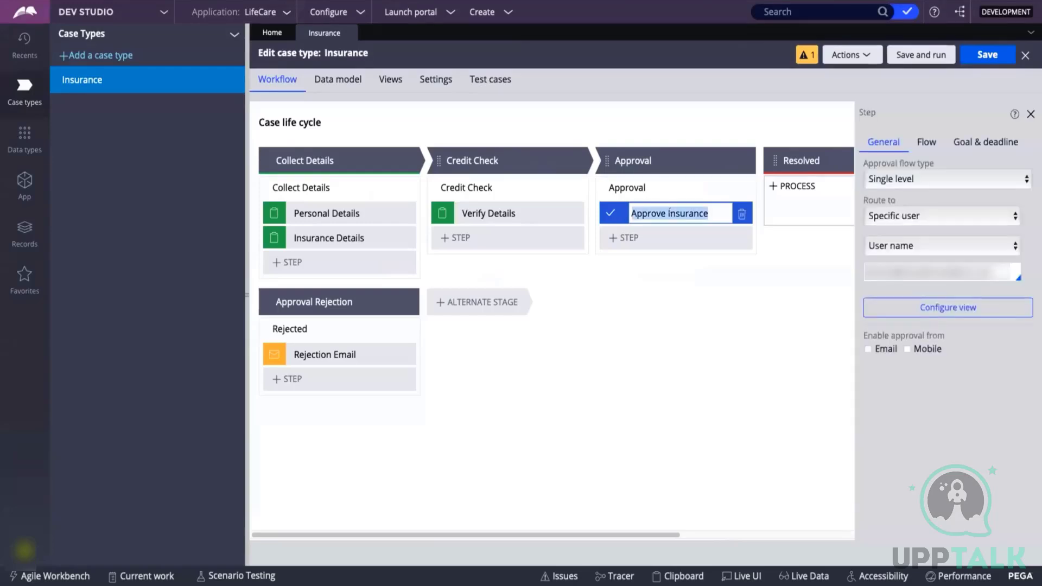
click(924, 142)
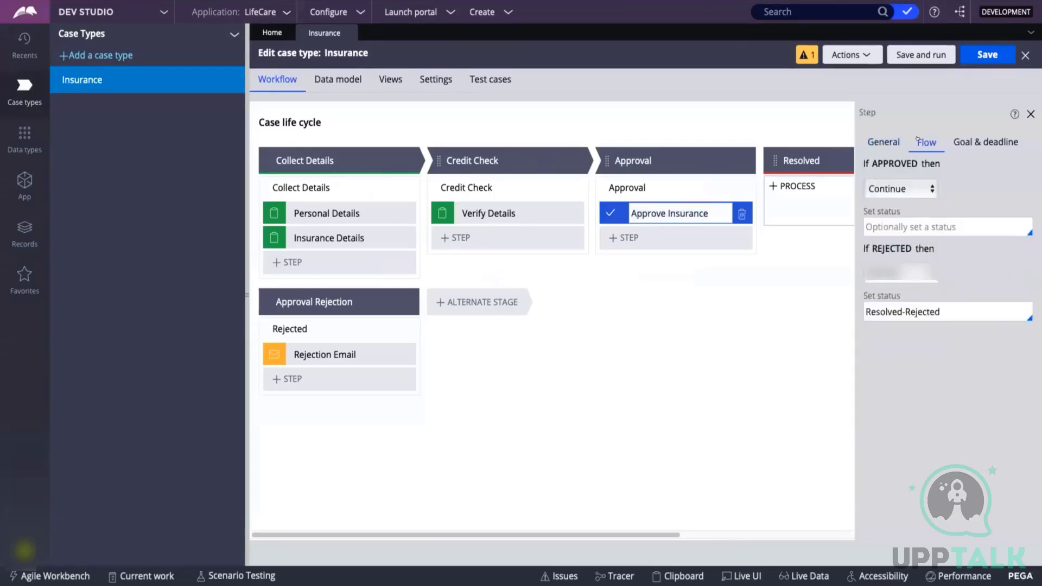
click(986, 142)
click(927, 141)
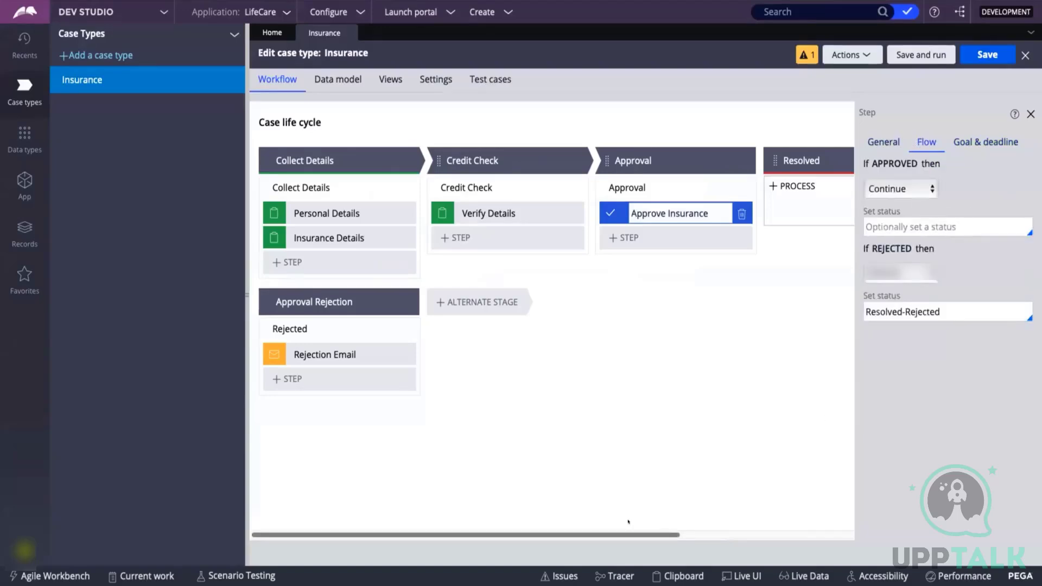
click(873, 142)
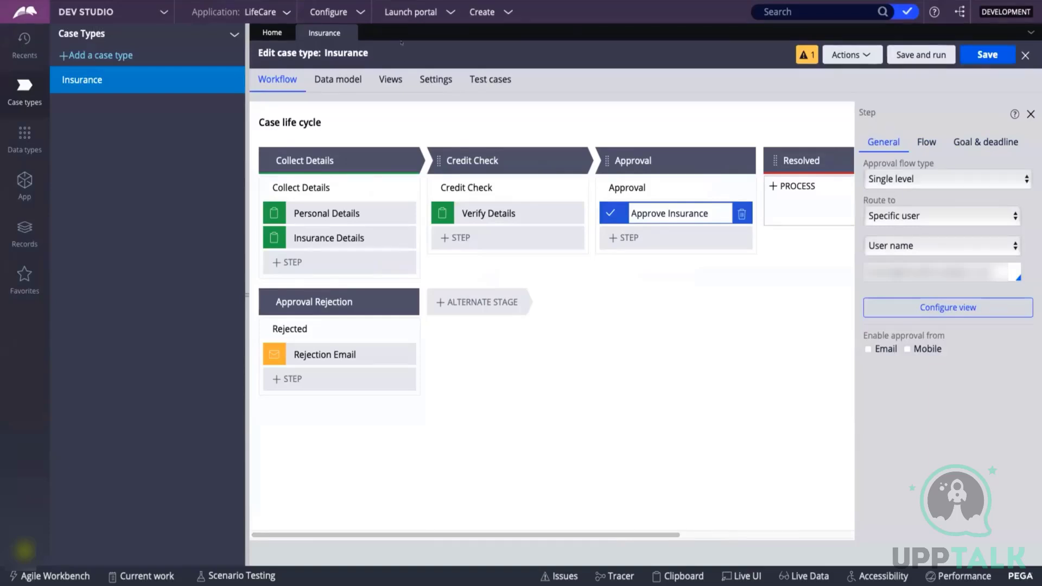
click(925, 177)
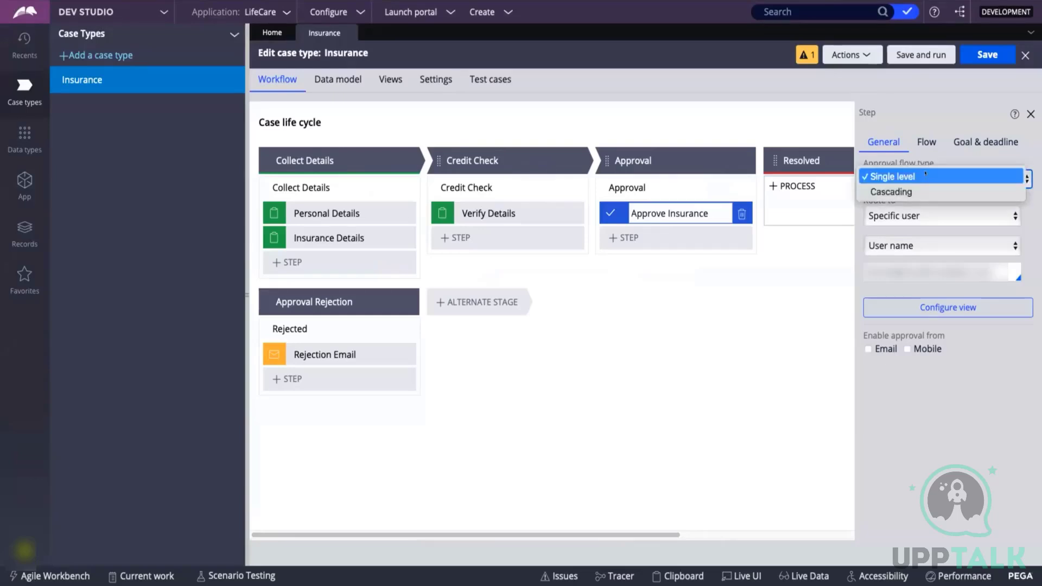
click(931, 155)
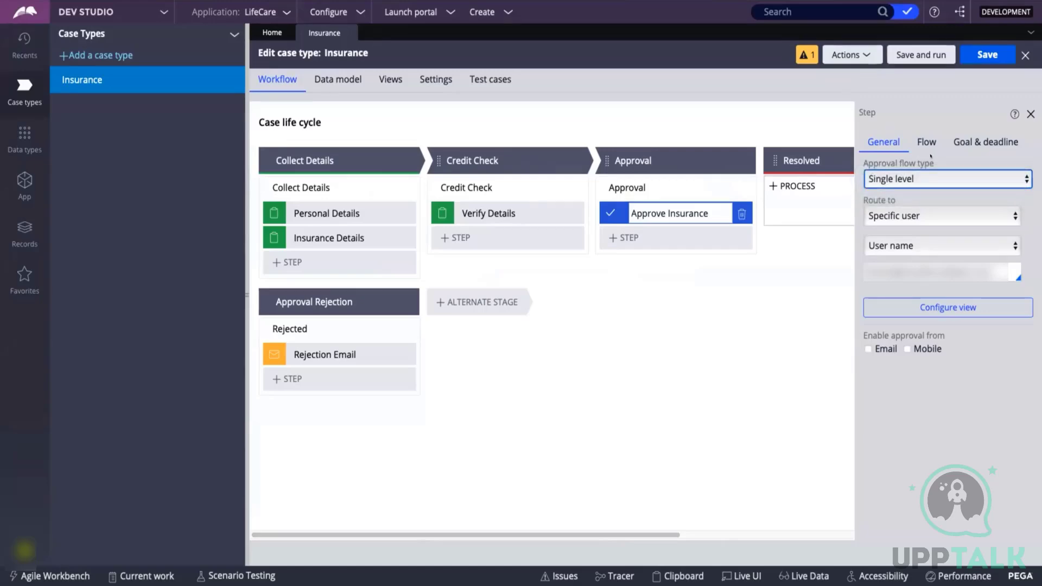
Switch to App Studio to inspect the Approve Insurance step's configuration there, and return to Dev Studio
click(87, 12)
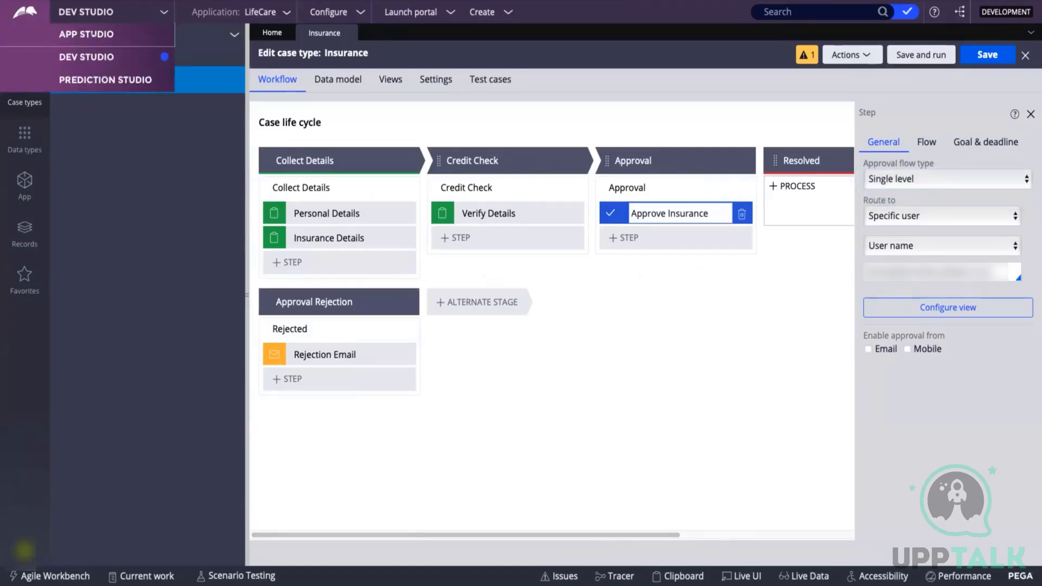
click(87, 35)
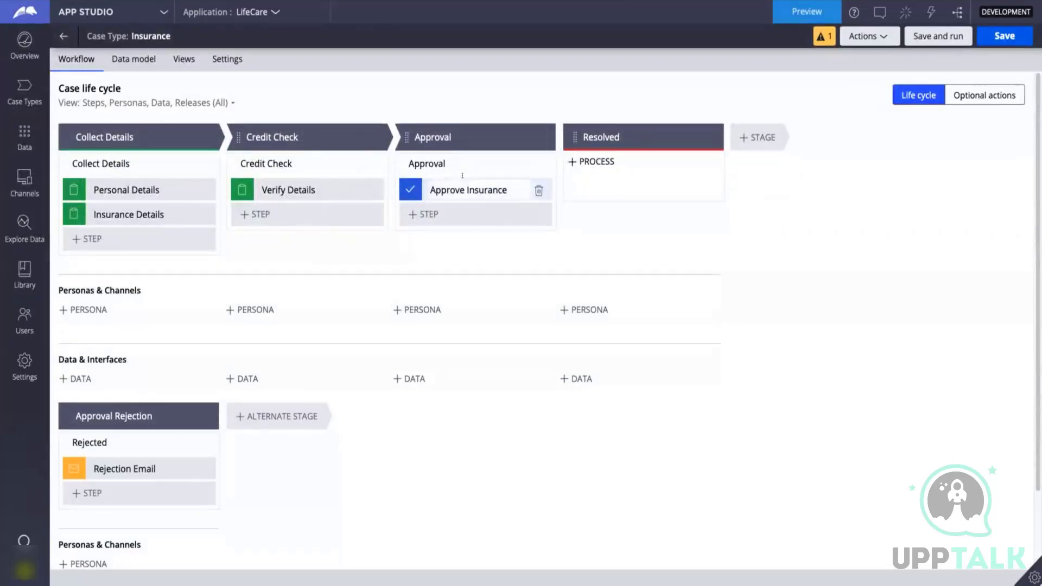
click(472, 189)
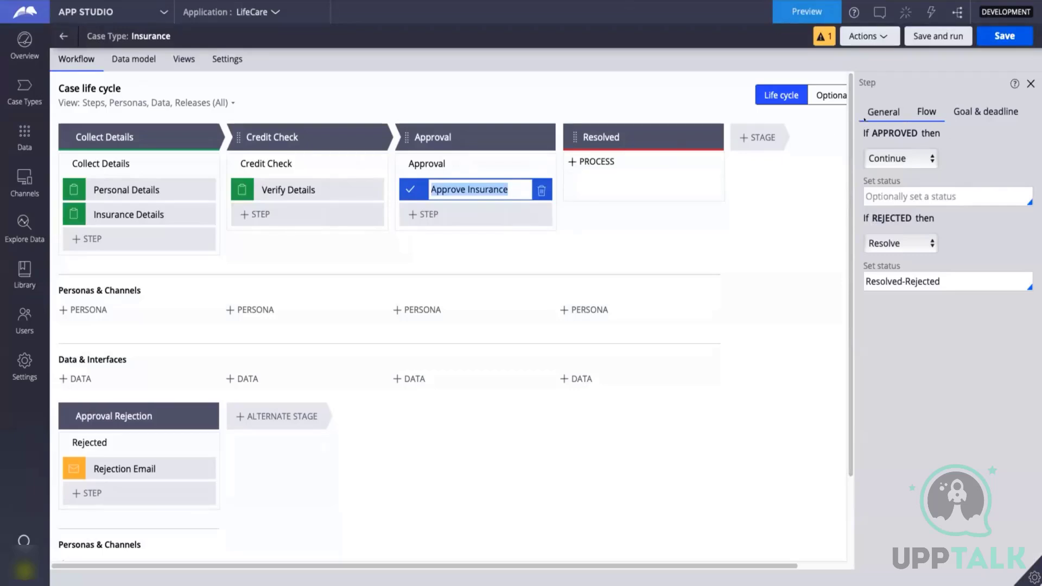
click(95, 11)
click(85, 57)
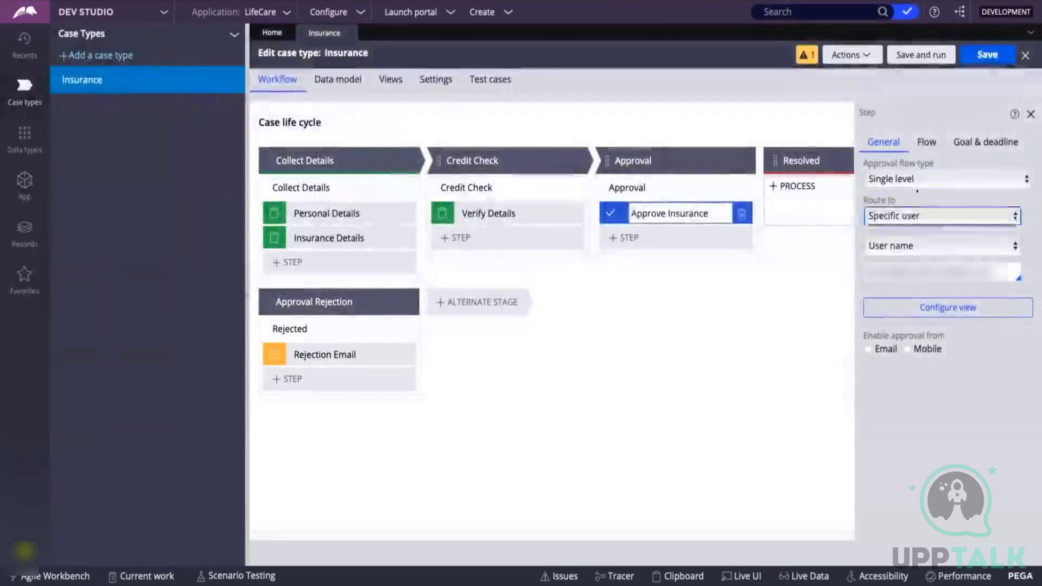
Set the Approve Insurance step's approval flow type to Cascading, keeping the approval based on Reporting structure
click(905, 179)
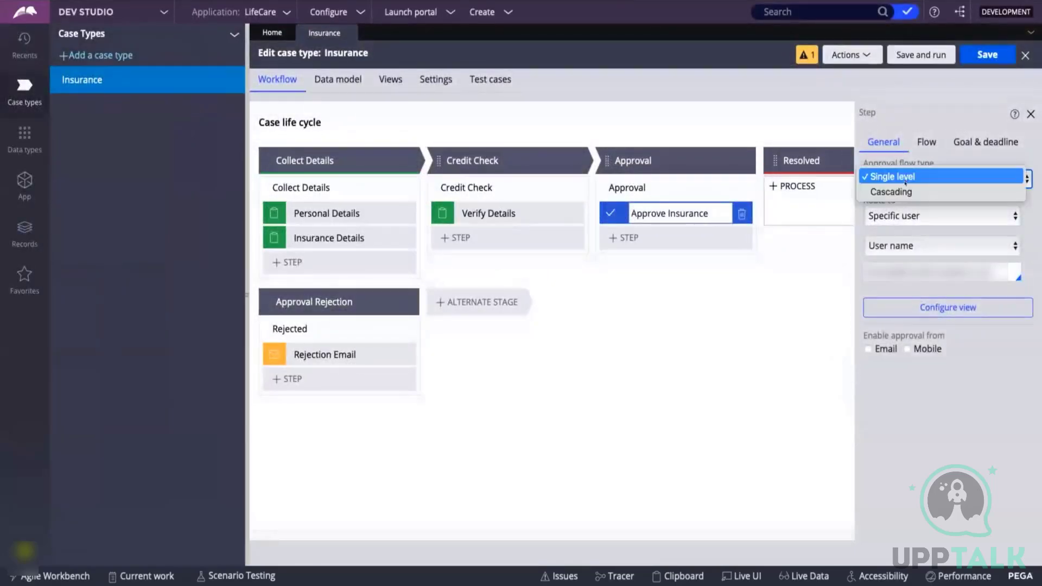
click(905, 192)
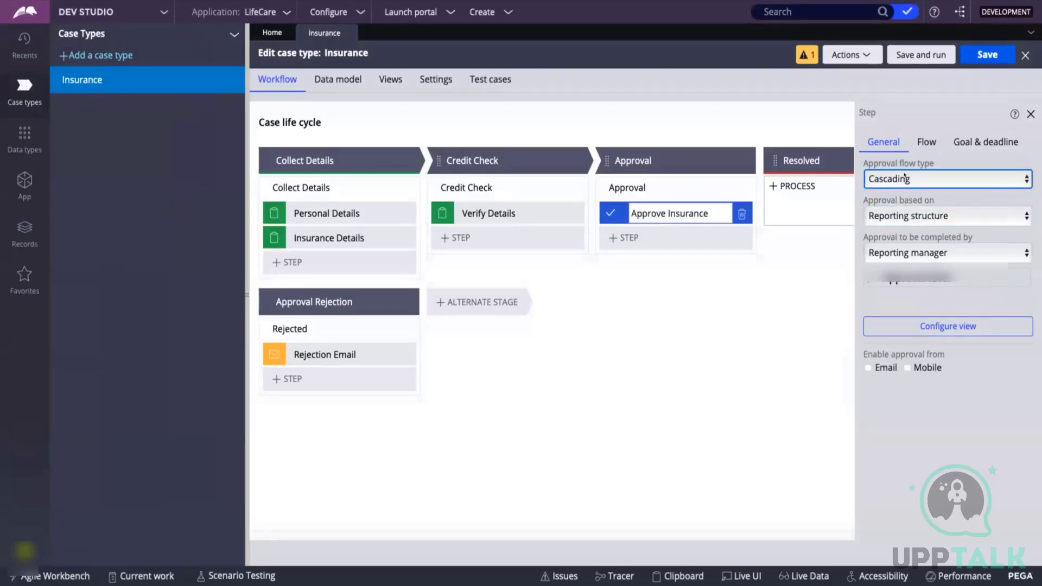
click(897, 217)
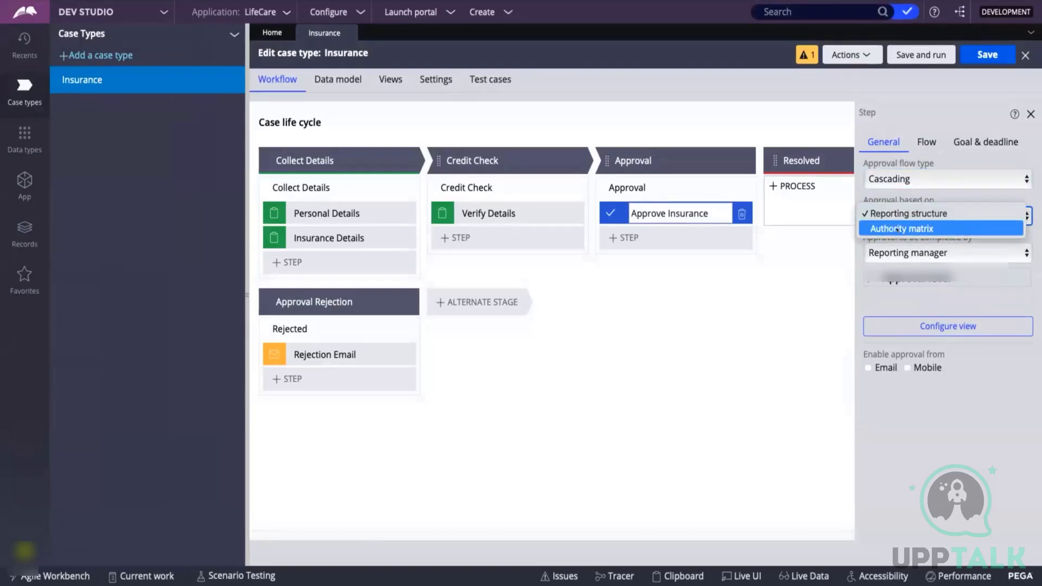
click(933, 201)
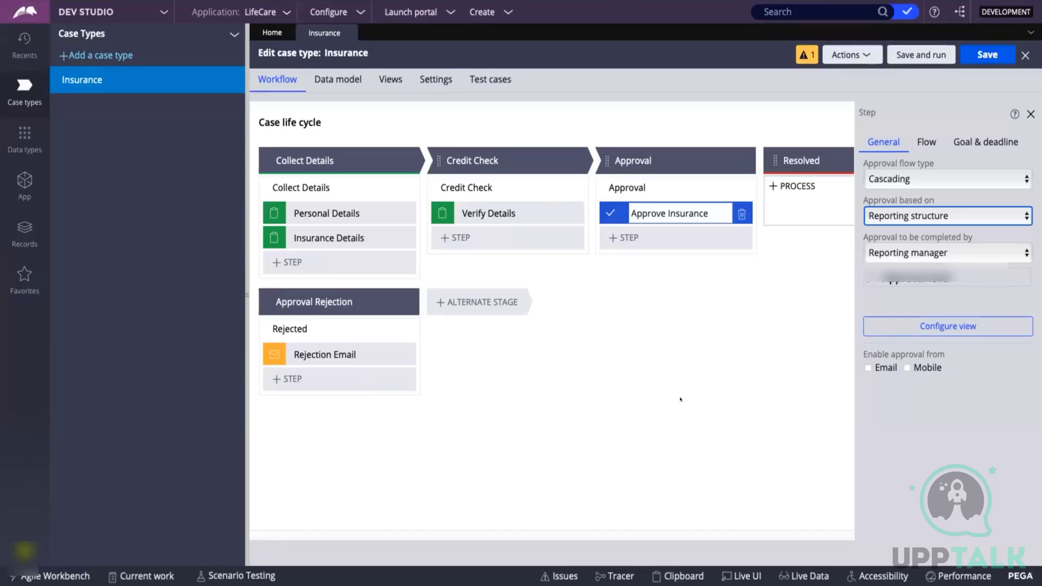
Base the cascading approval on Authority matrix to examine its fields, and set it back to Reporting structure
click(882, 216)
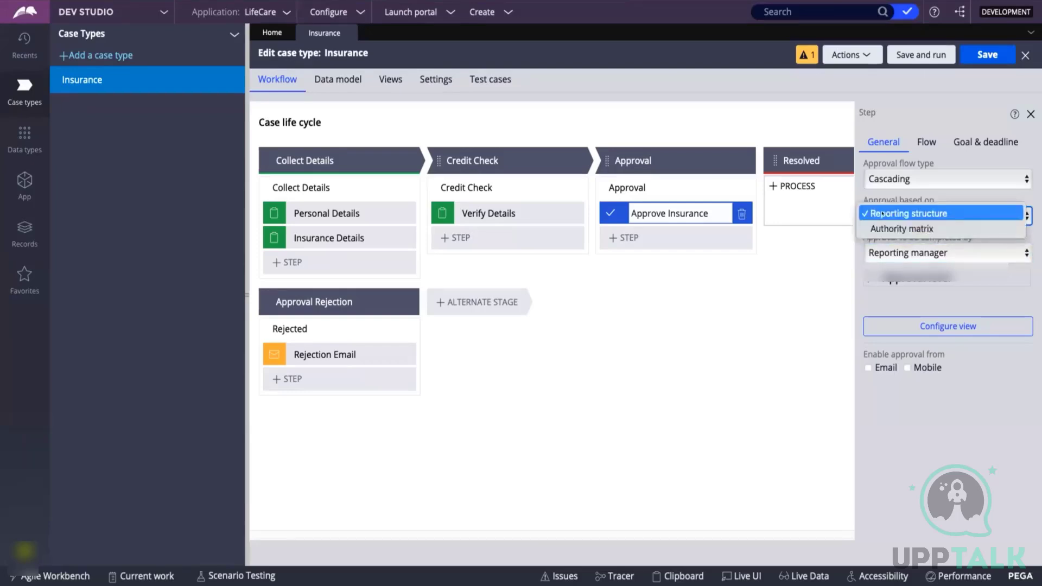
click(881, 229)
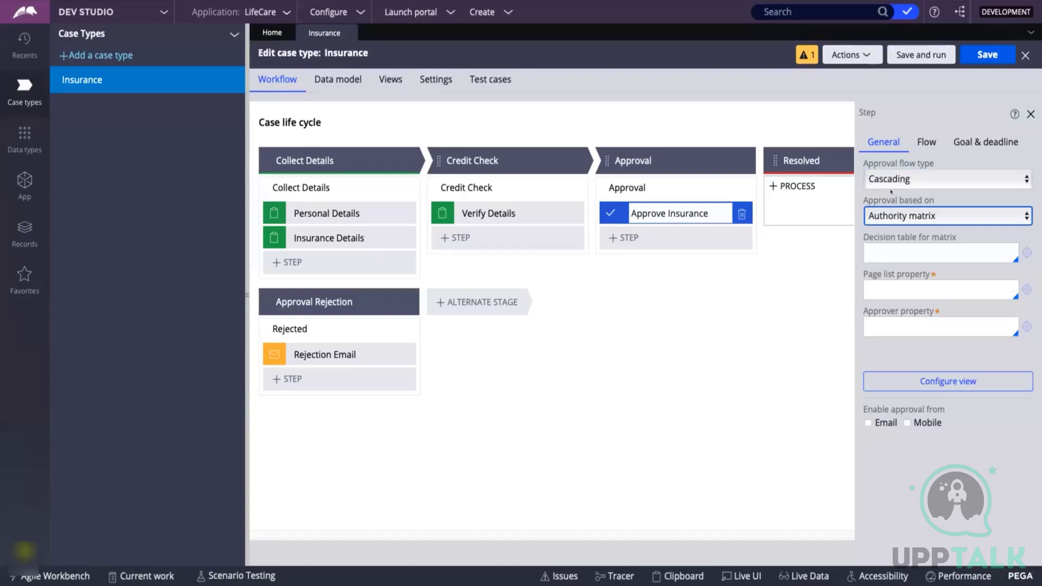
click(890, 215)
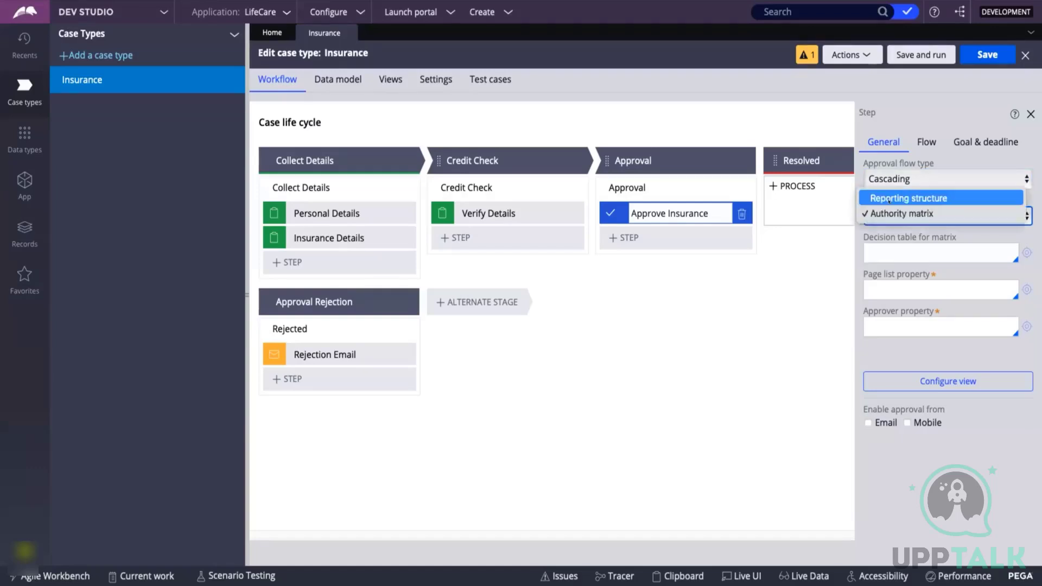
click(908, 198)
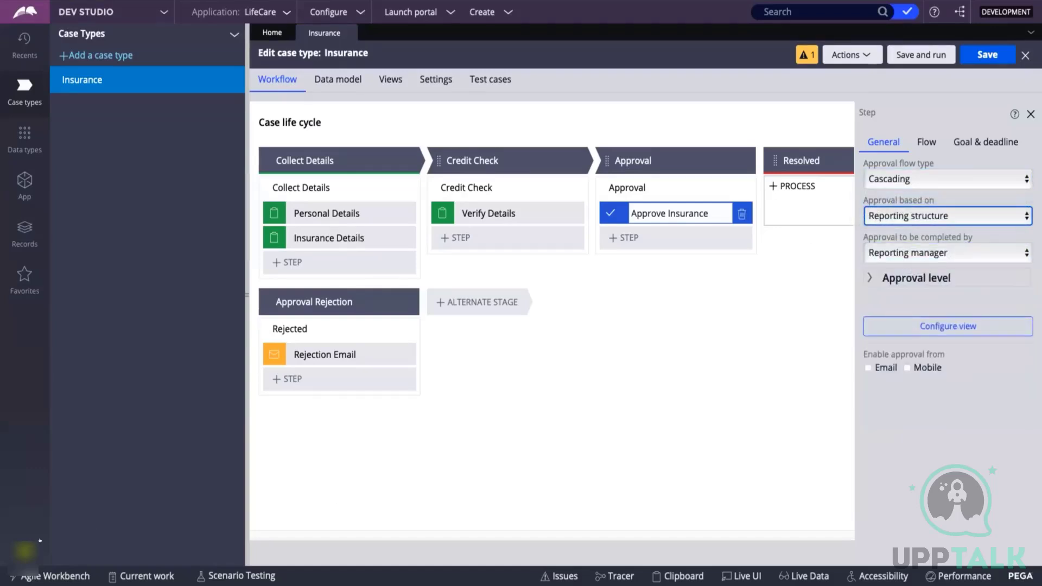
Open the current operator's record and show its organizational unit in the work routing settings
click(23, 551)
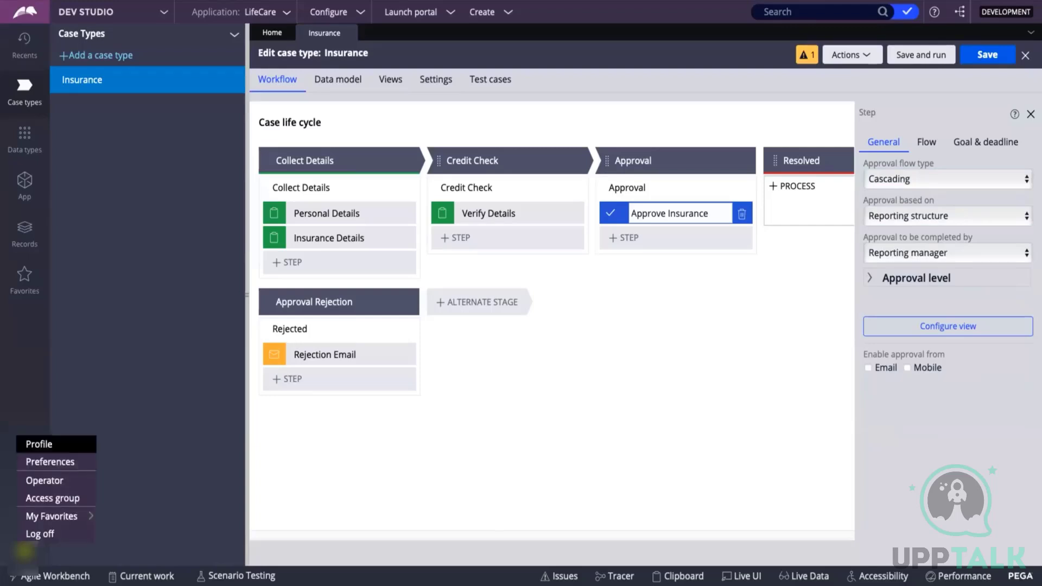
click(42, 478)
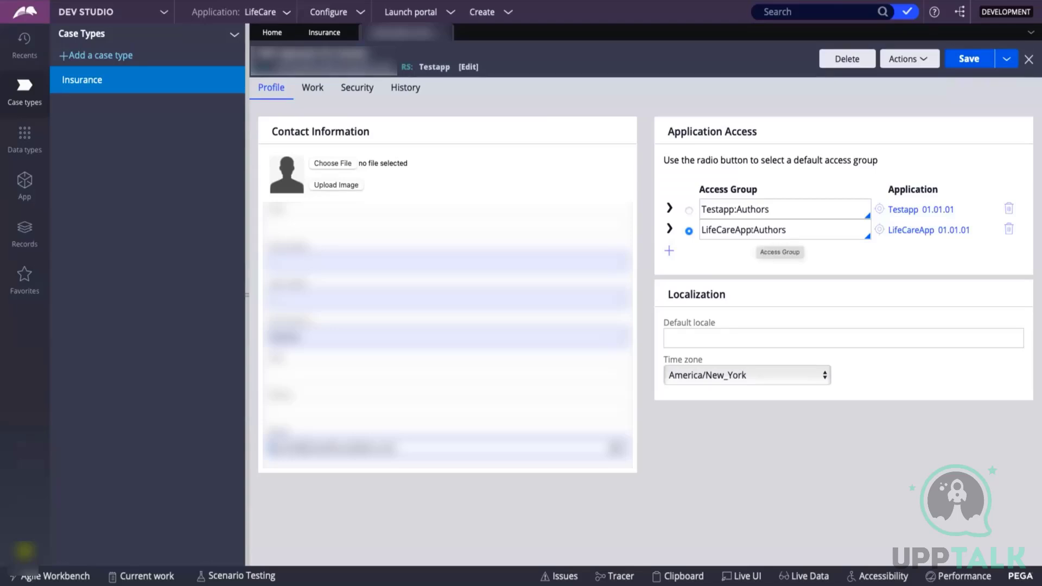
click(309, 85)
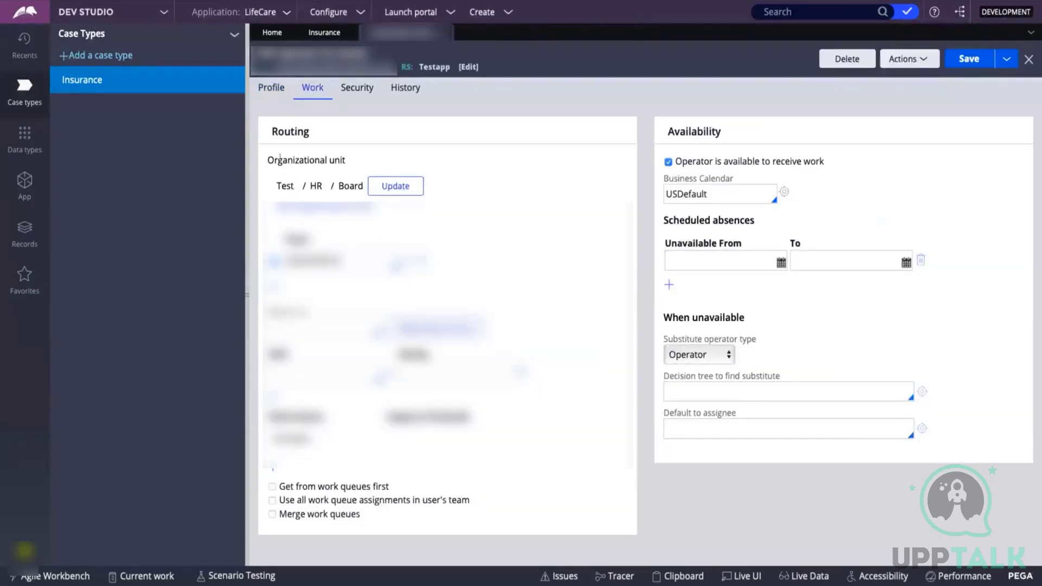
drag(272, 158, 358, 154)
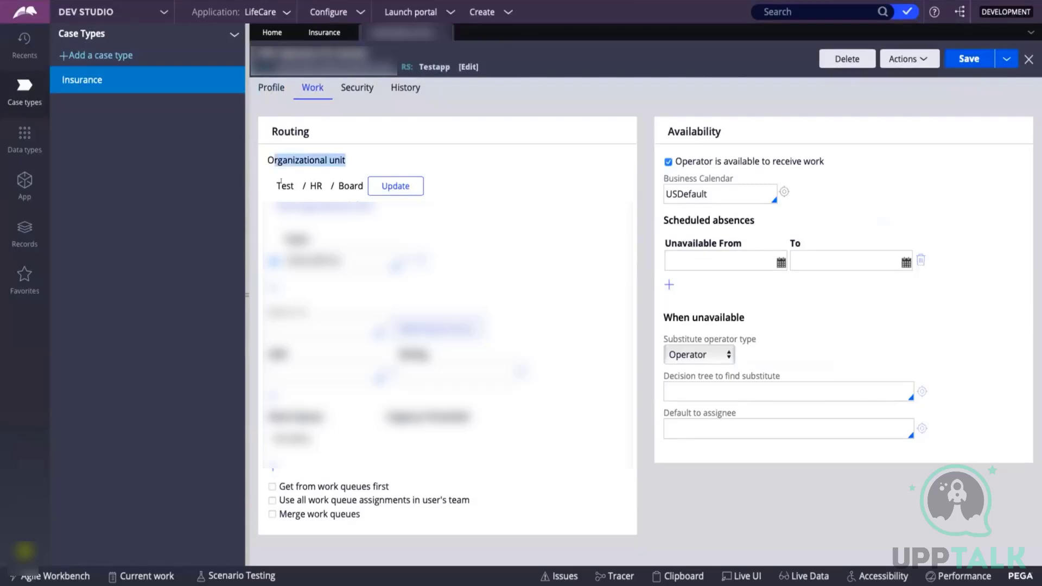
click(385, 185)
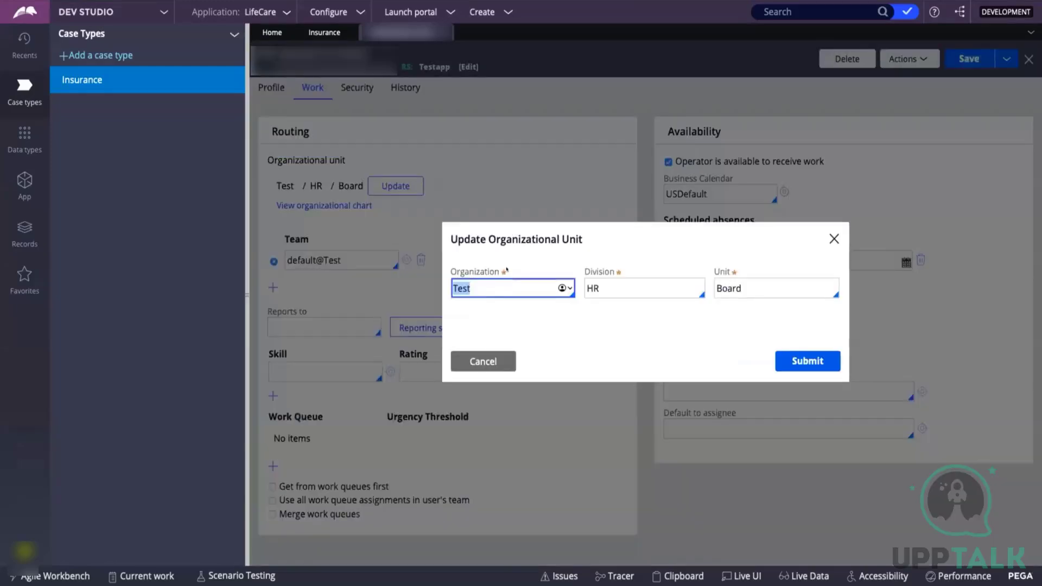
key(BackSpace)
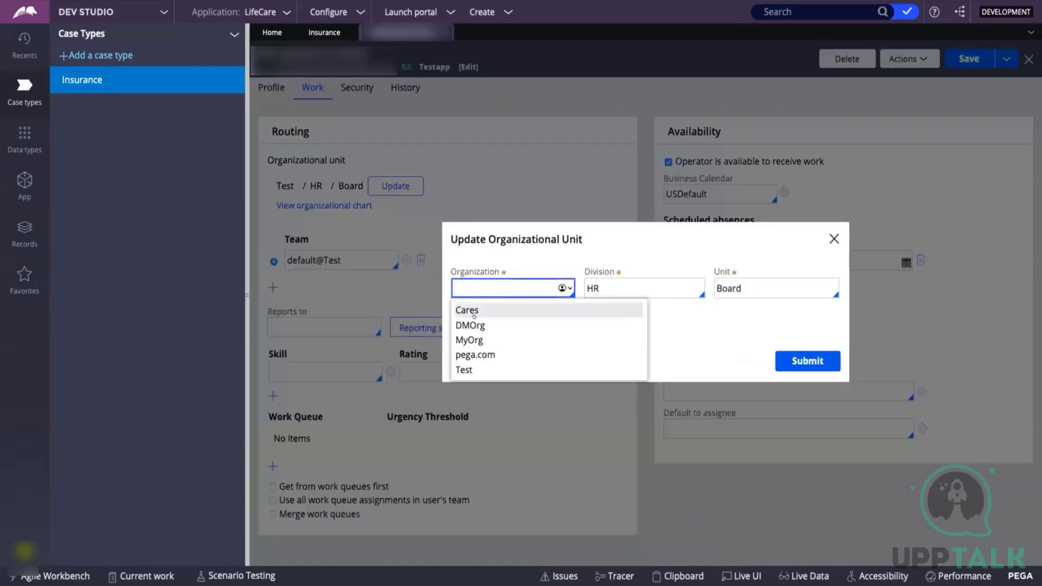
click(472, 305)
double_click(610, 288)
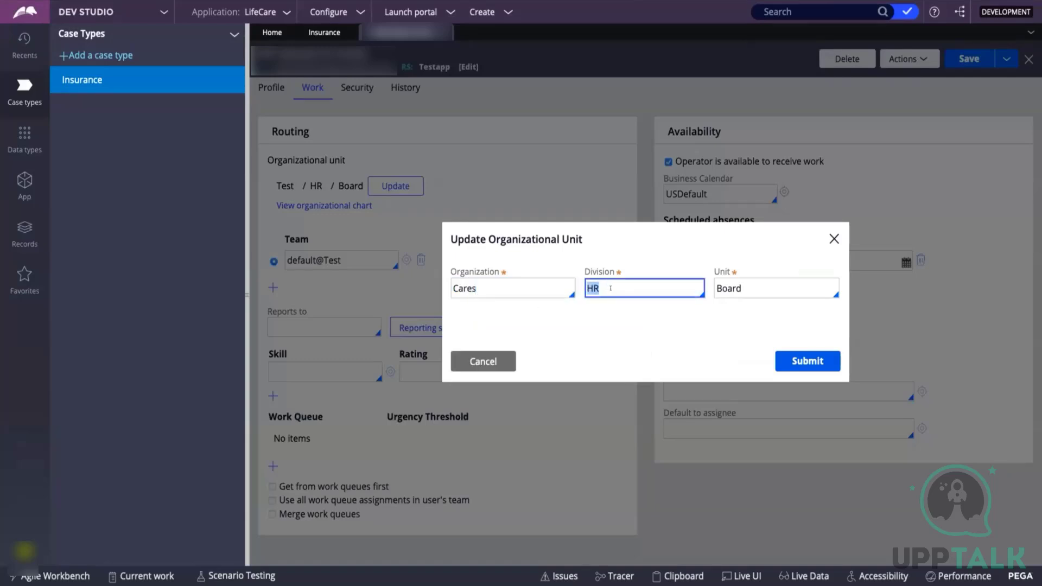
key(BackSpace)
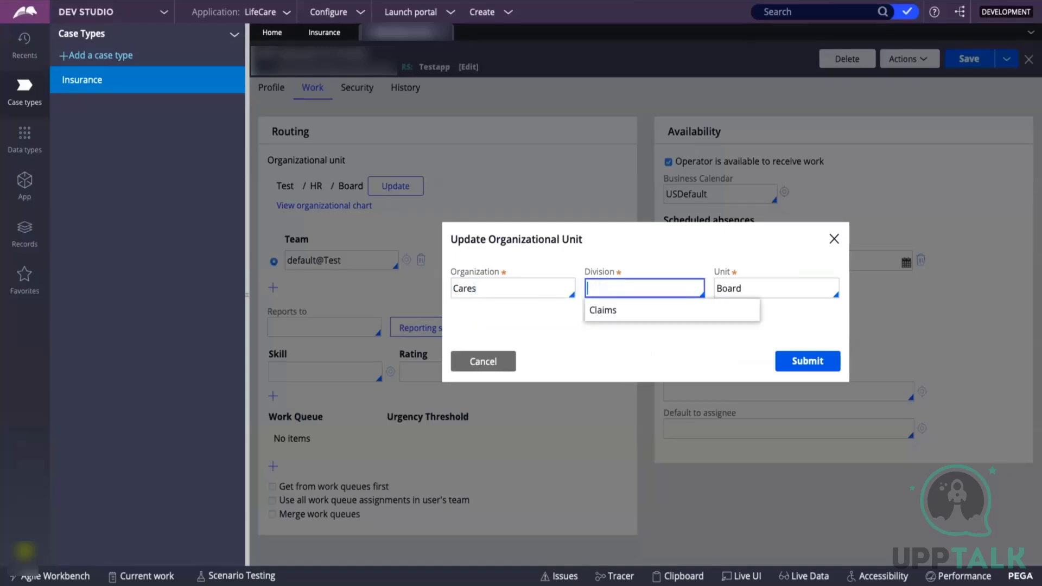
click(603, 310)
click(477, 362)
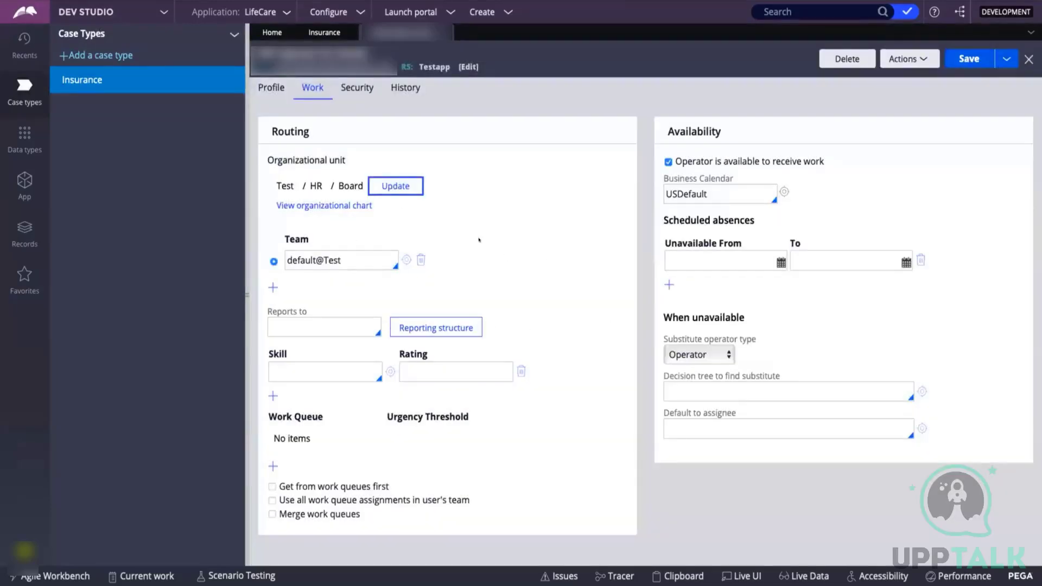
Assign the manager's operator ID as the operator's Reports to value, saving the record, and check the operator's reporting structure
click(274, 311)
click(280, 308)
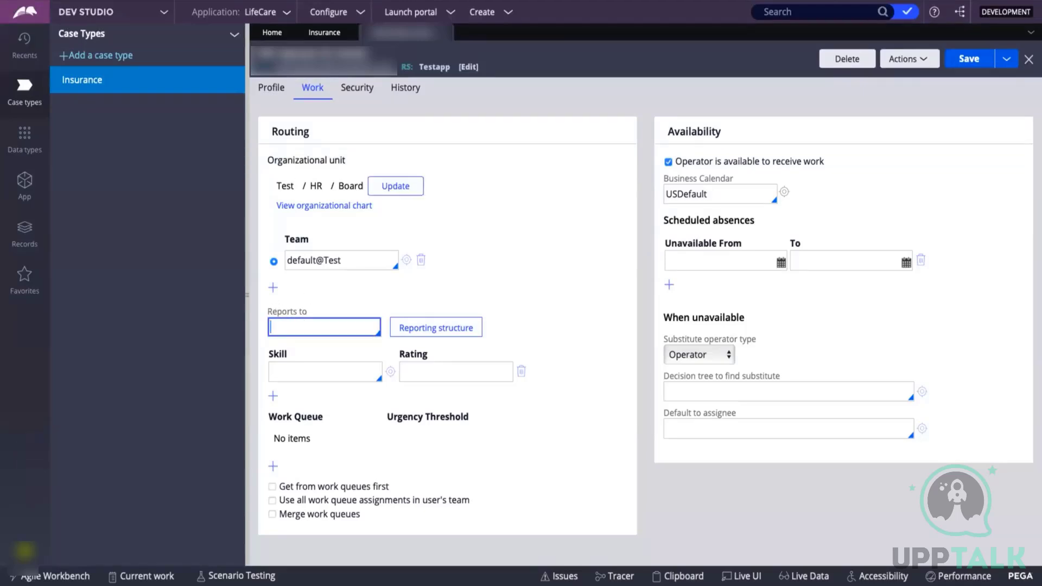
text(te)
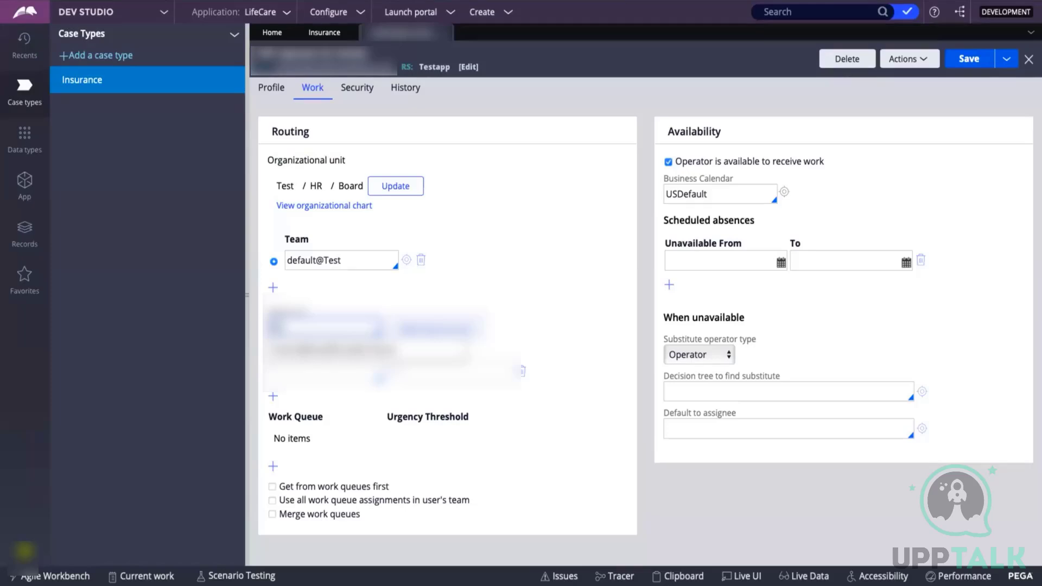
click(304, 348)
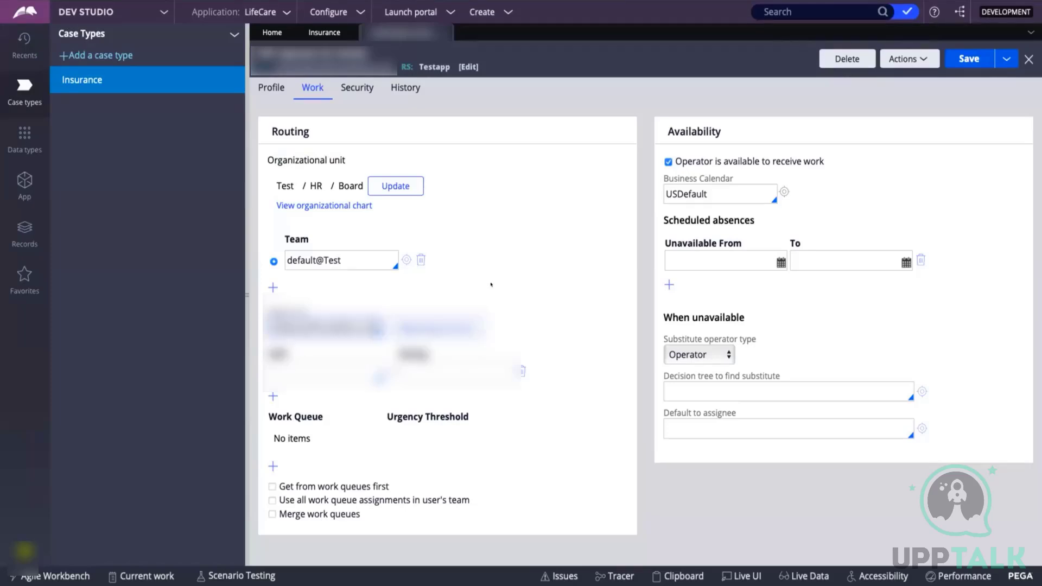
click(952, 53)
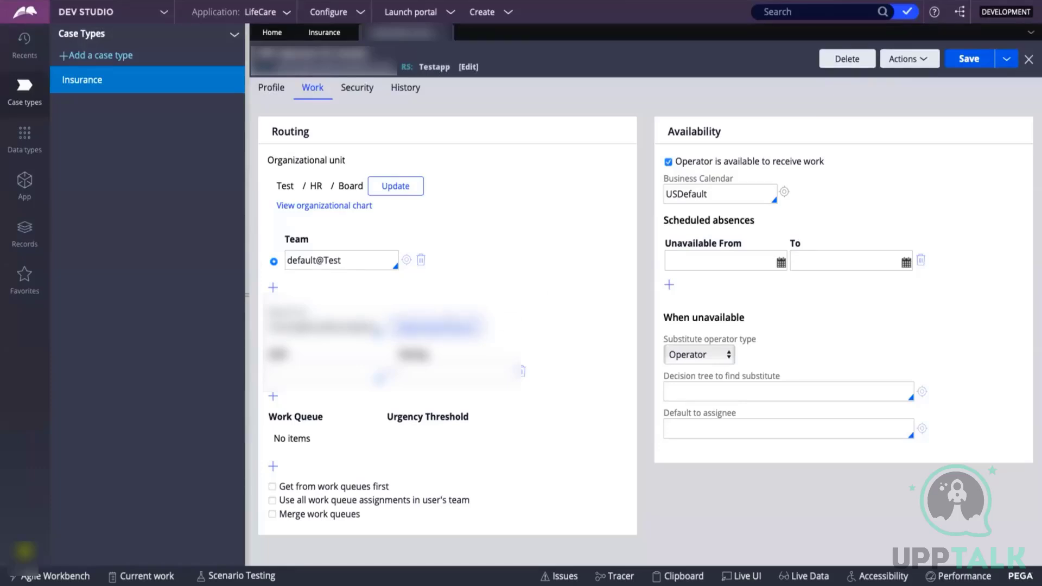
click(396, 186)
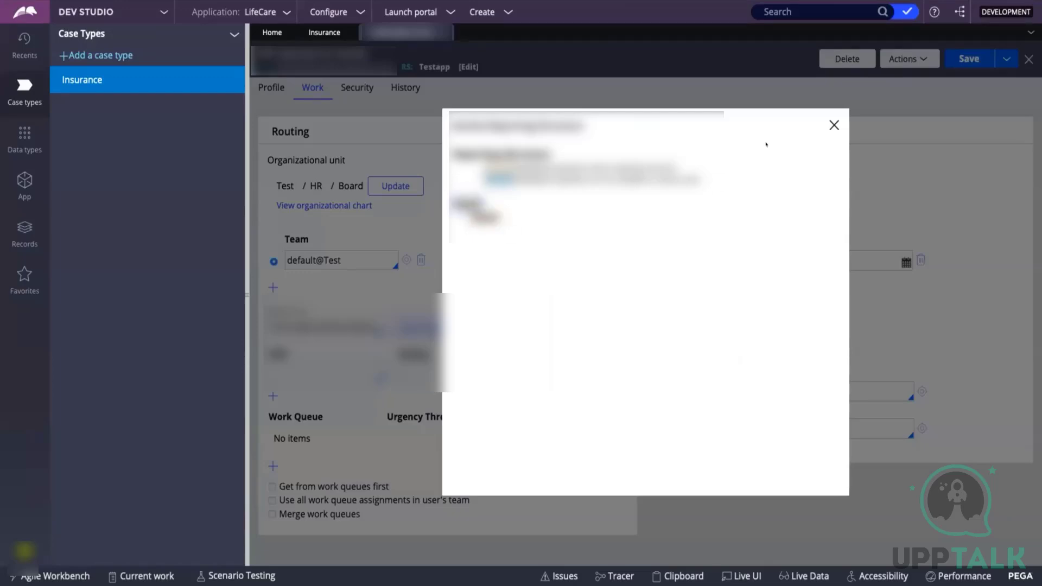
click(834, 124)
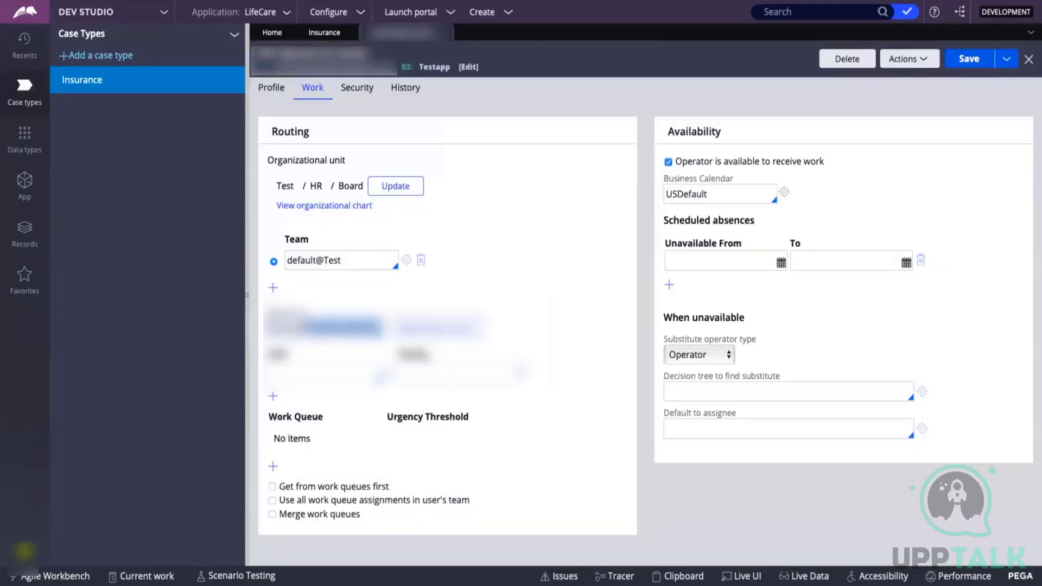
Look up the operator ID held in the current operator's Reports to field and open that manager's operator record
drag(307, 327, 267, 328)
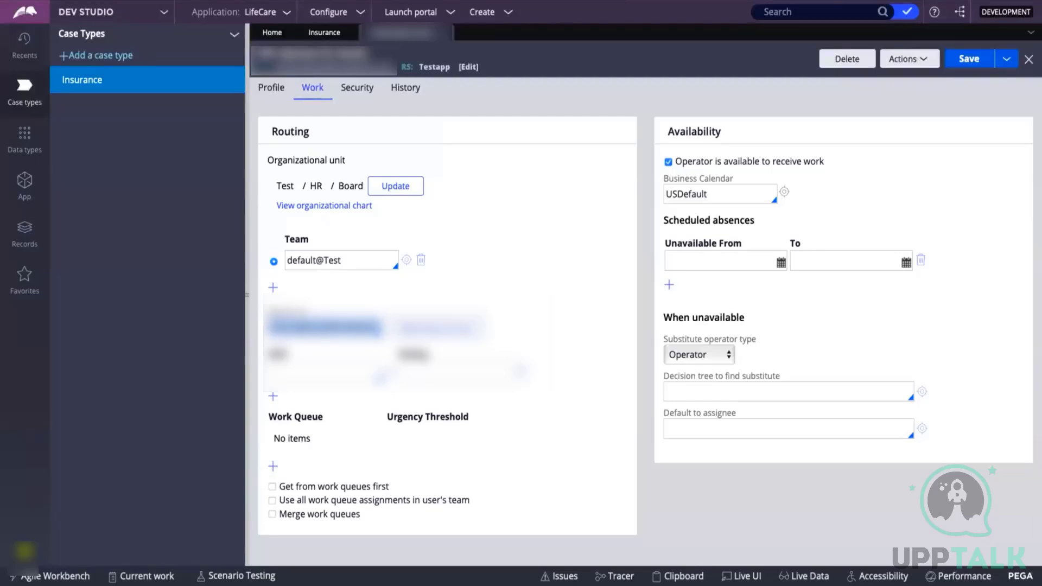
right_click(325, 318)
click(353, 392)
right_click(769, 12)
click(768, 12)
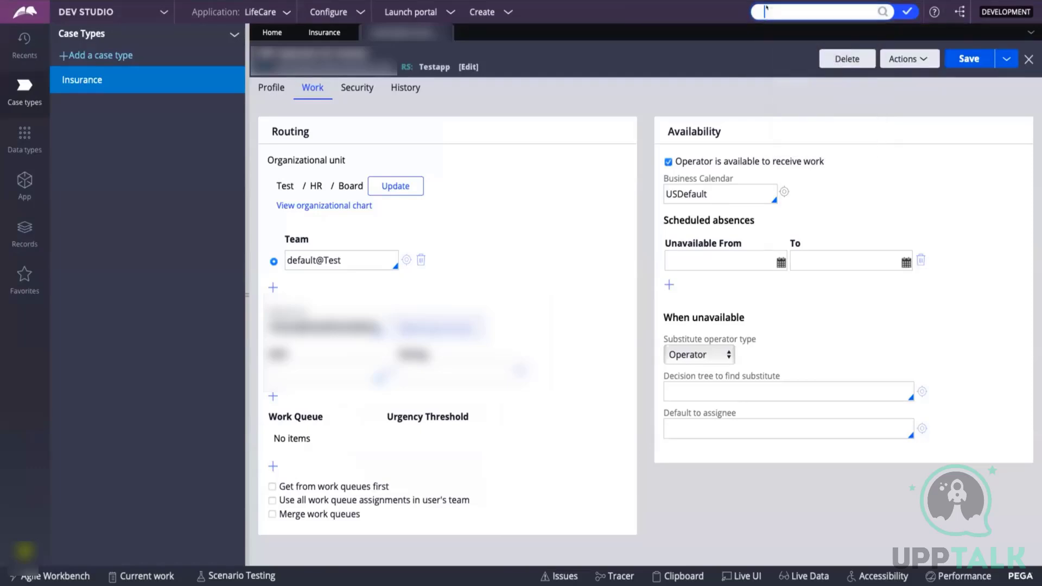
right_click(769, 11)
click(786, 43)
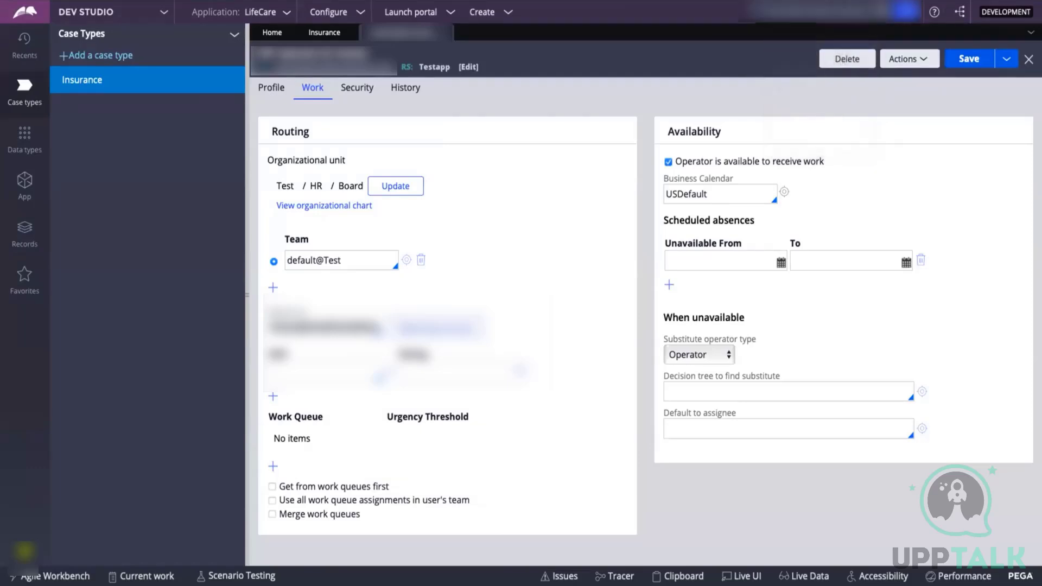
key(Return)
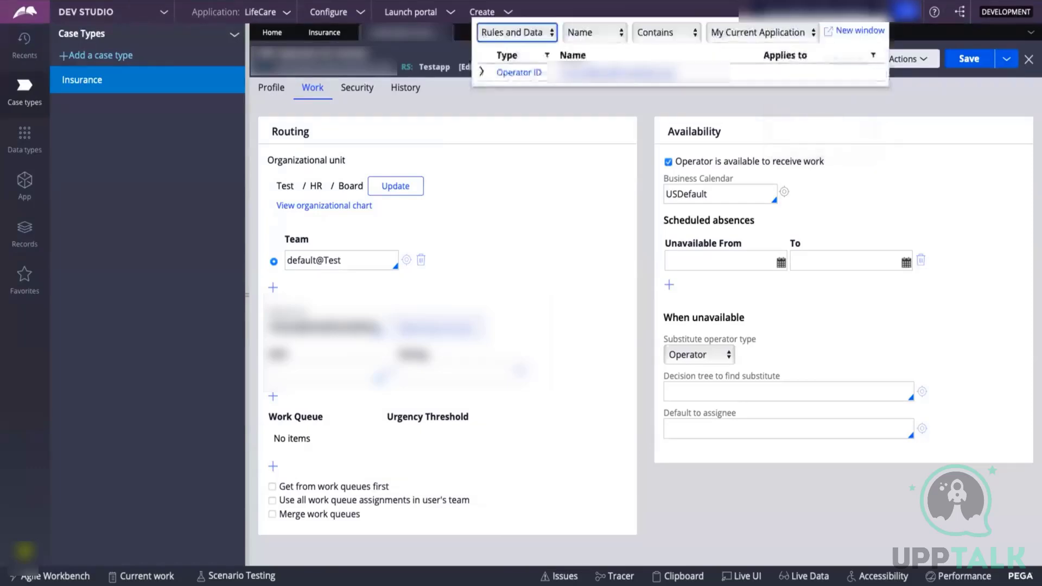
click(595, 70)
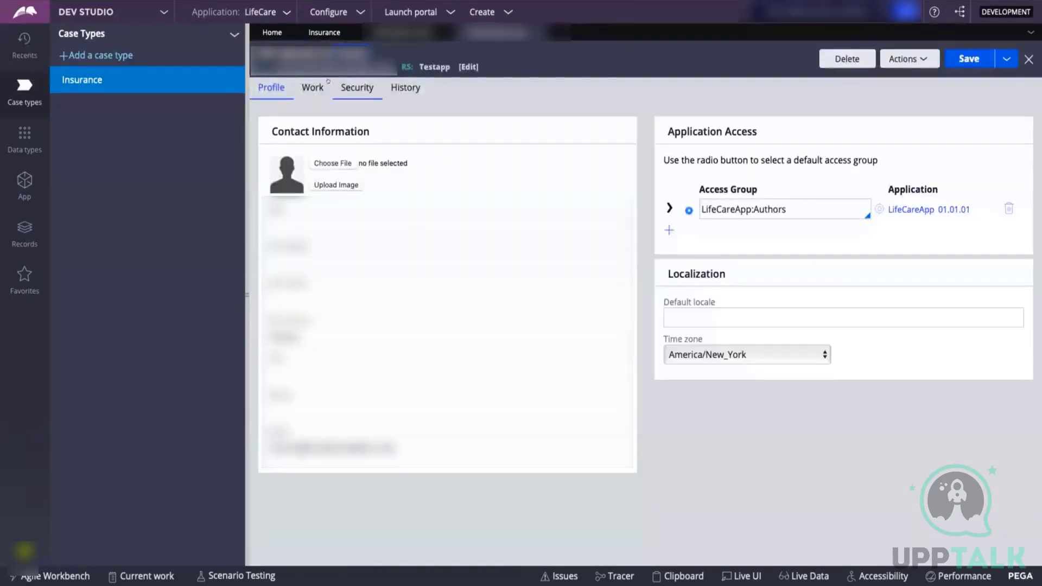
Assign the next-level manager's operator ID as the manager's Reports to value, save the record, and check the reporting structure
click(313, 87)
click(320, 328)
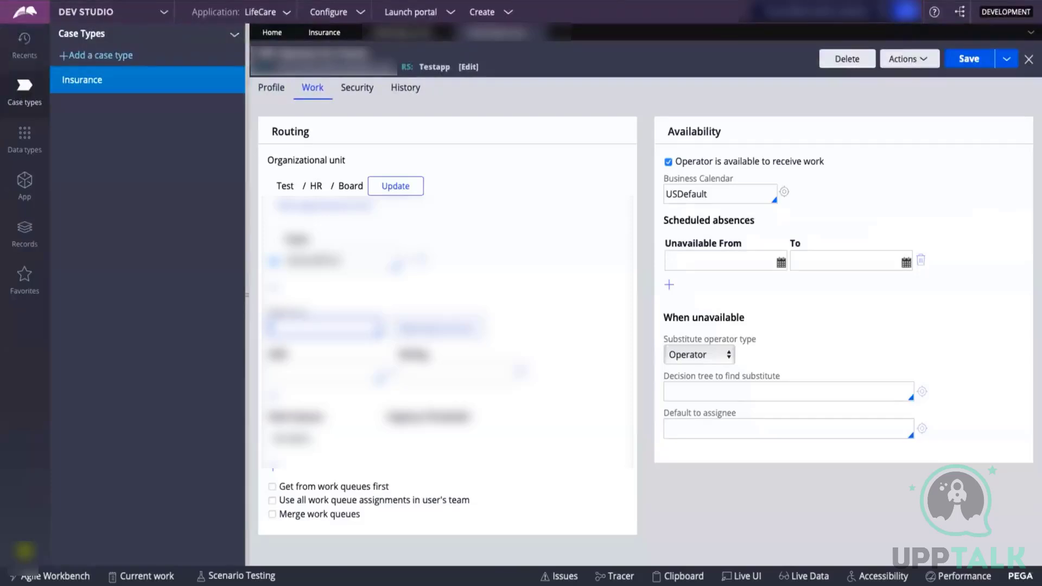
text(Man)
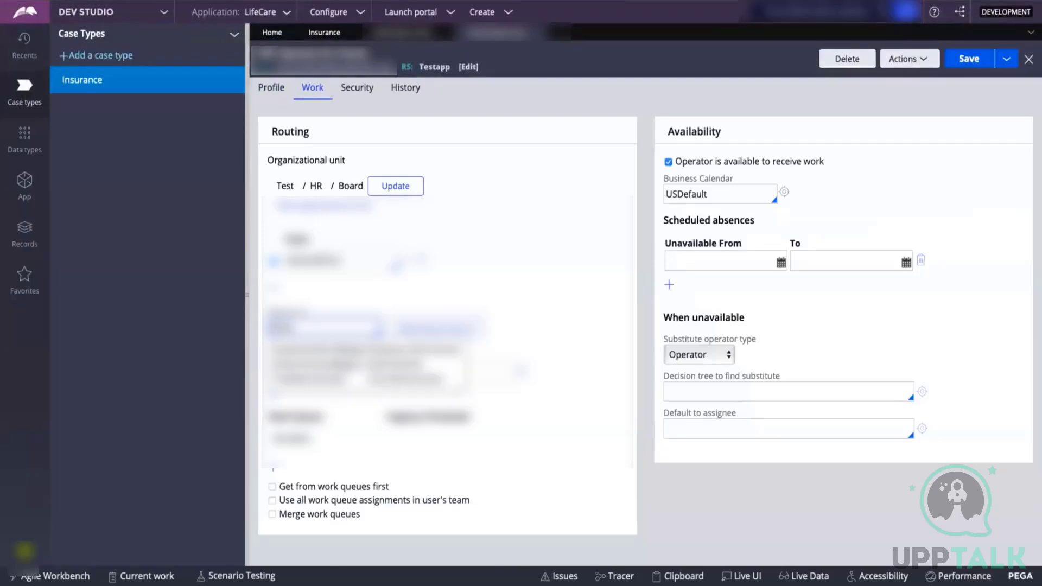
click(320, 365)
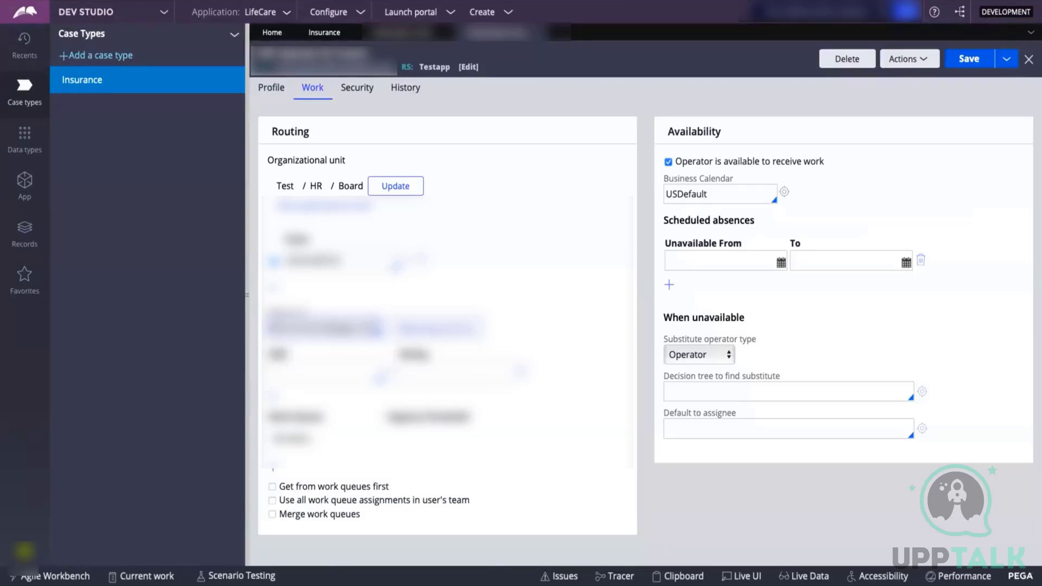
click(962, 62)
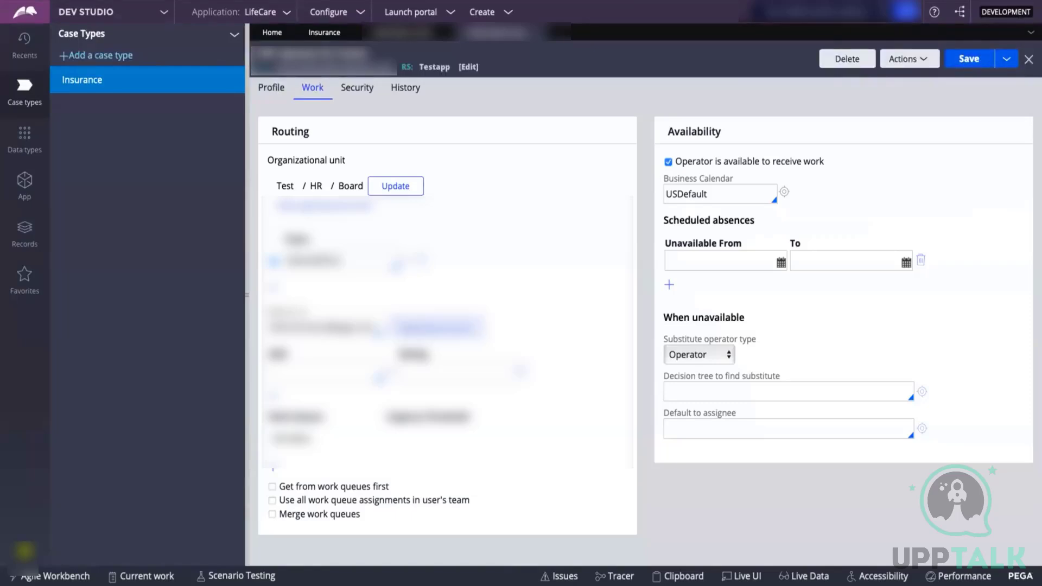
click(437, 328)
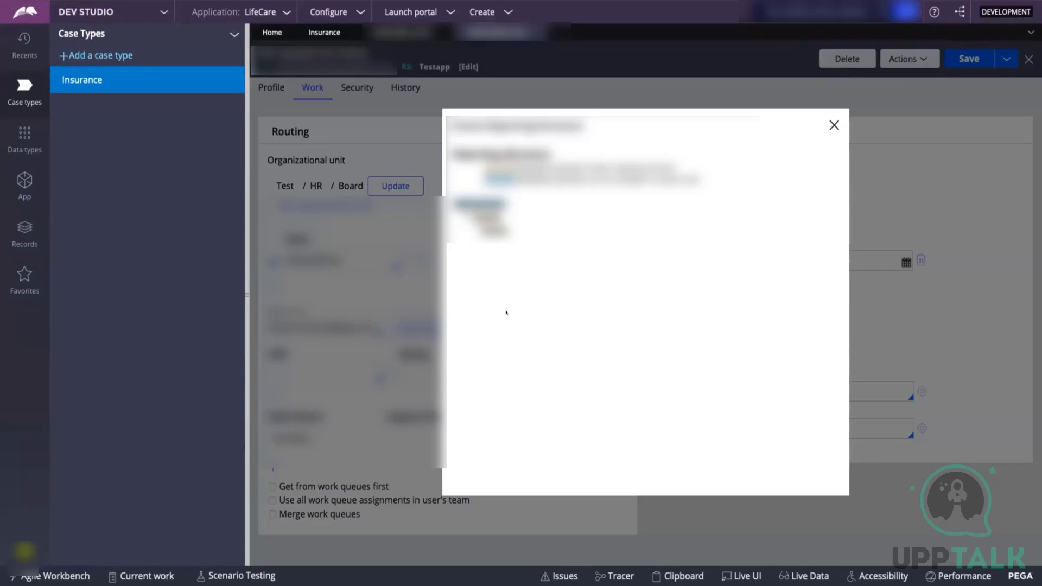
click(833, 124)
Compare both operators' Reports to values with the Approve Insurance step's options for who completes the approval
click(342, 34)
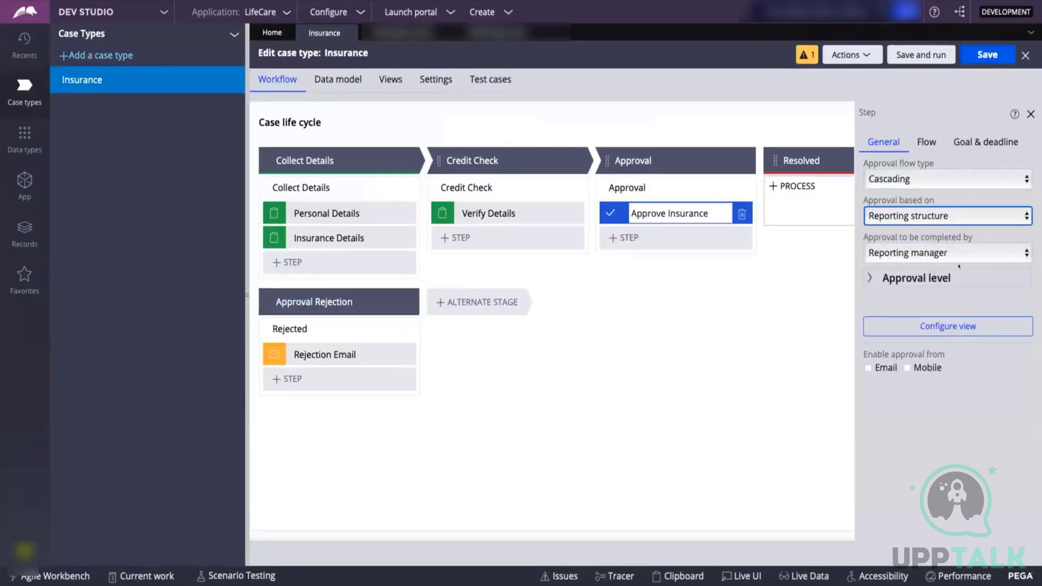
click(888, 240)
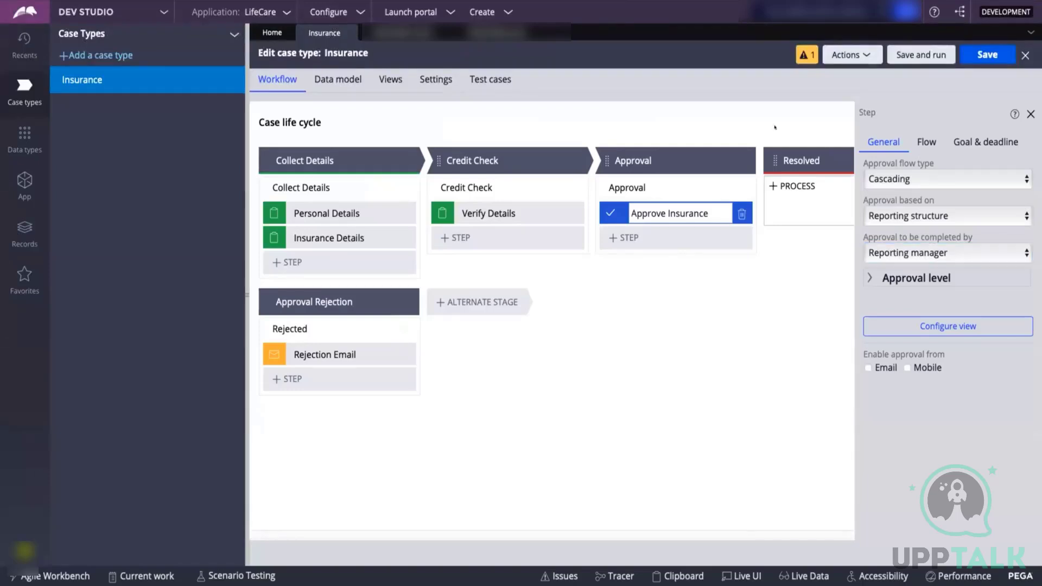
click(480, 41)
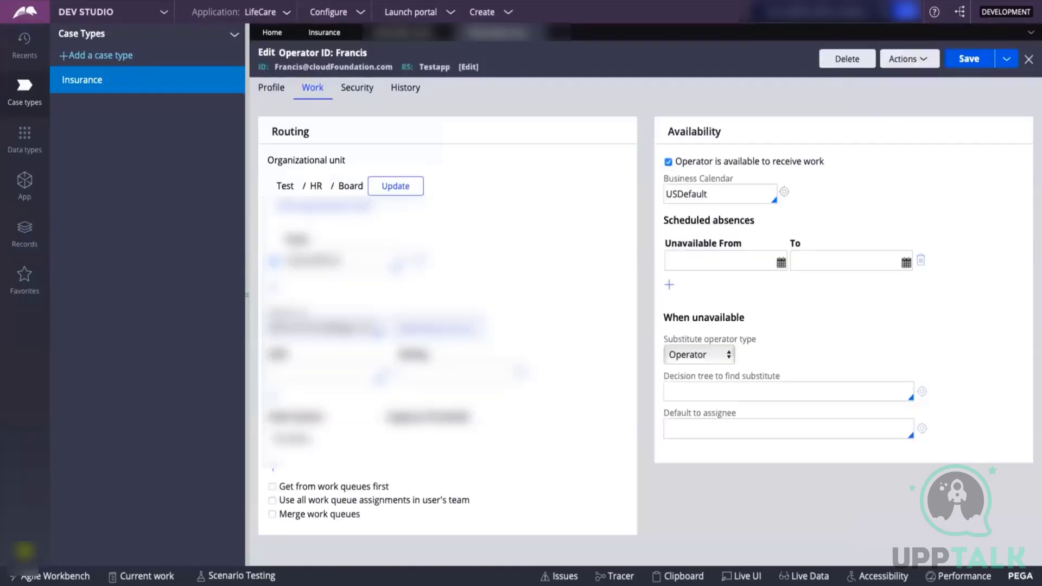
triple_click(325, 327)
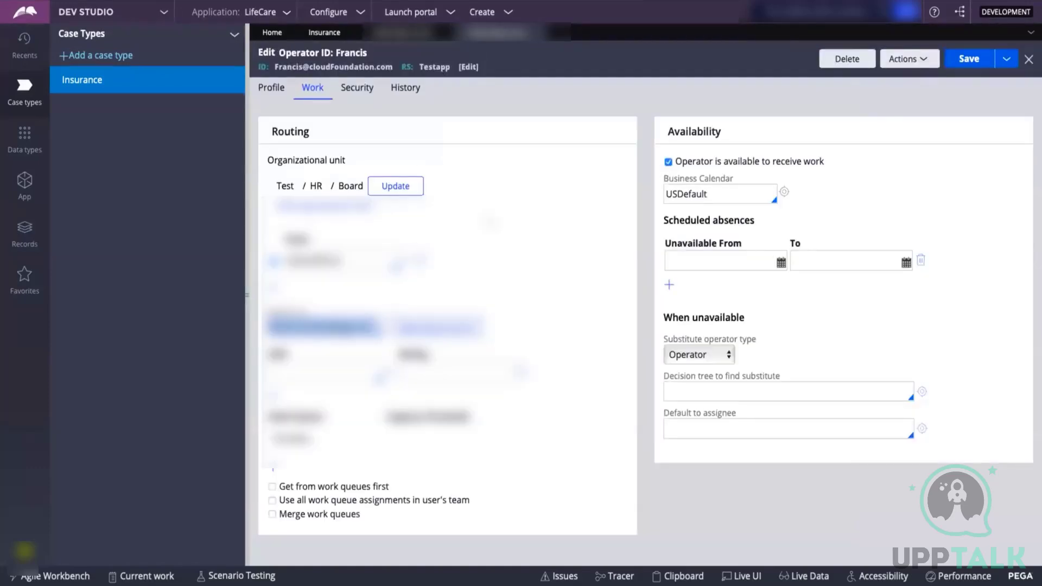
click(394, 35)
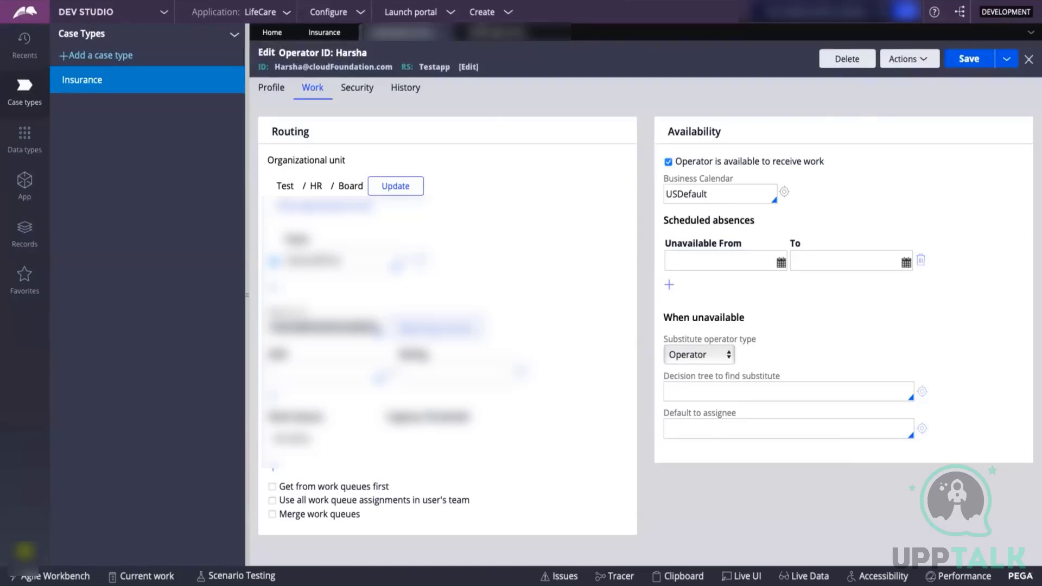
click(482, 30)
click(325, 33)
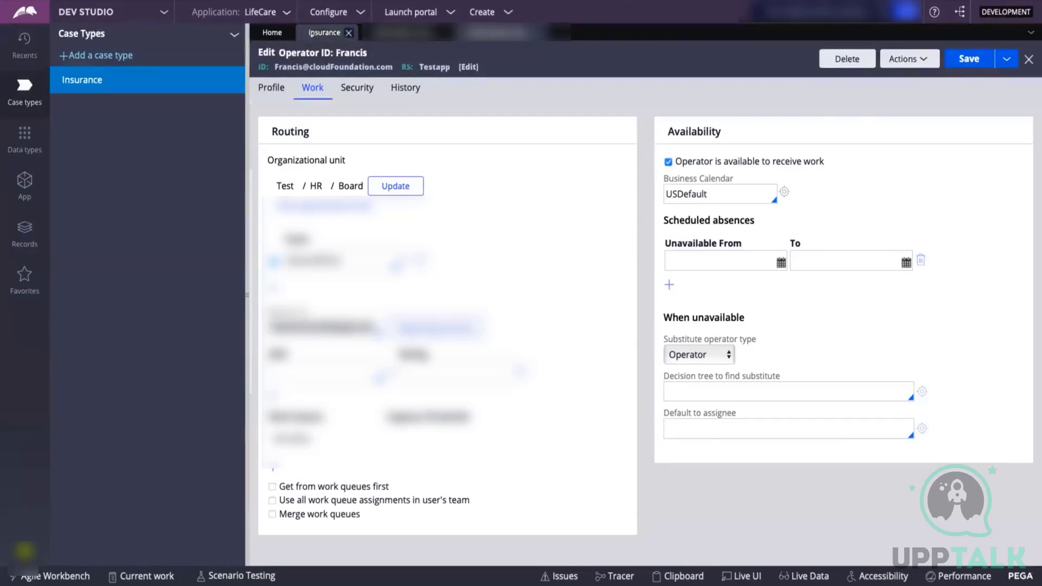
click(902, 252)
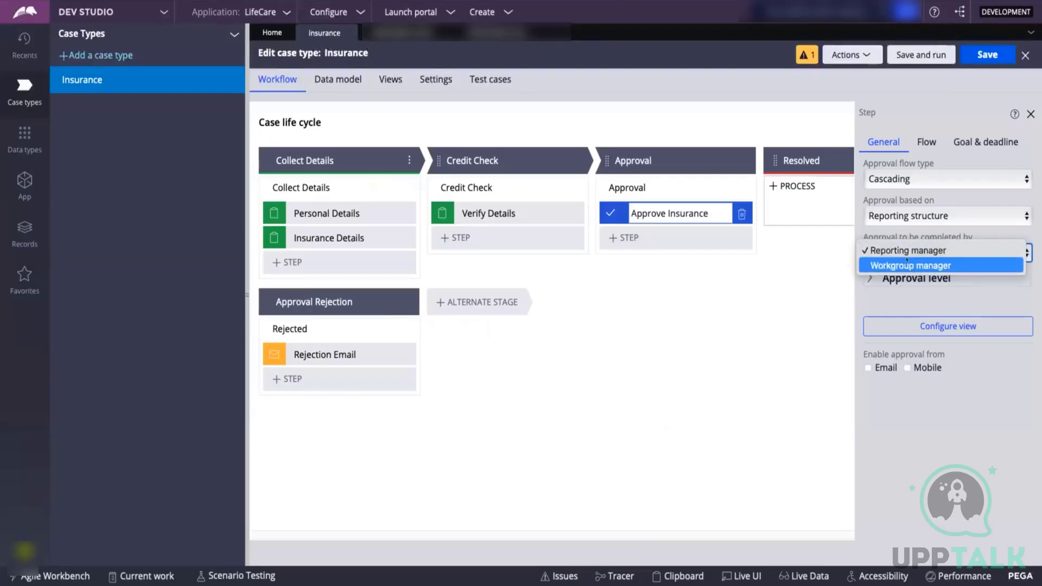
key(Escape)
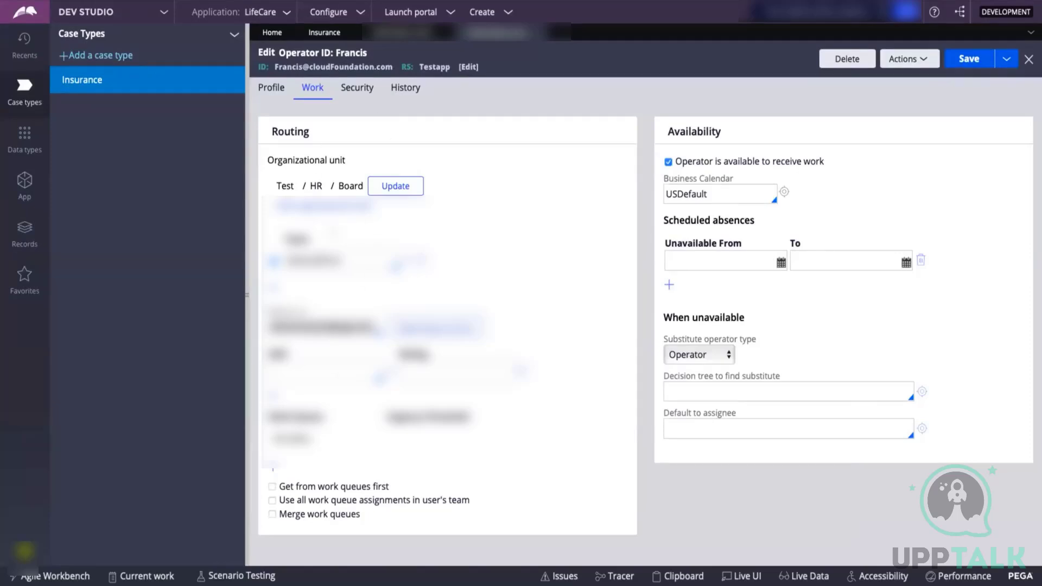
Examine the team assigned in both operators' work routing settings and open the default@Test work group
drag(345, 261, 286, 261)
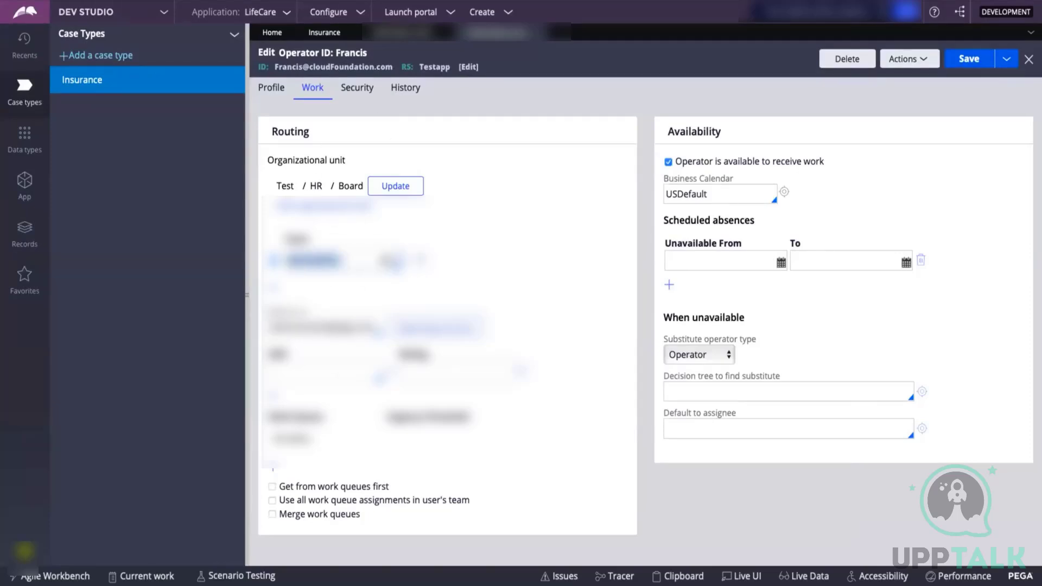
click(274, 262)
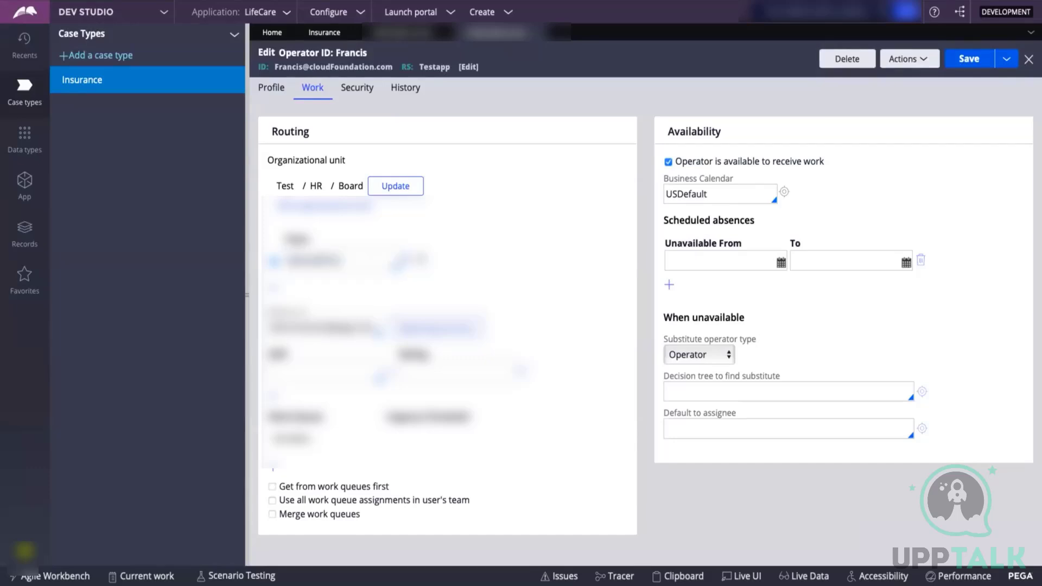
click(402, 258)
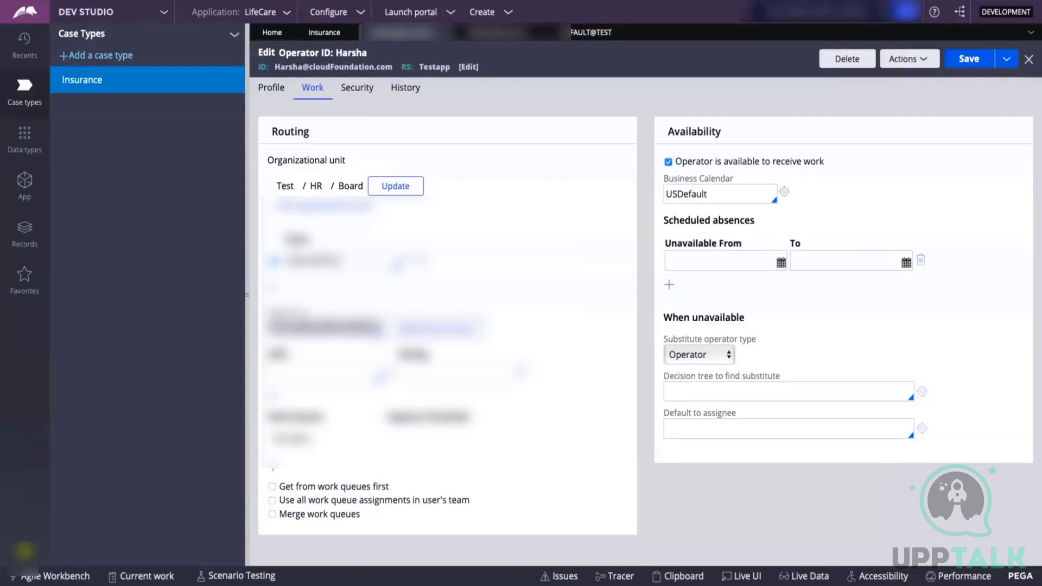
click(385, 261)
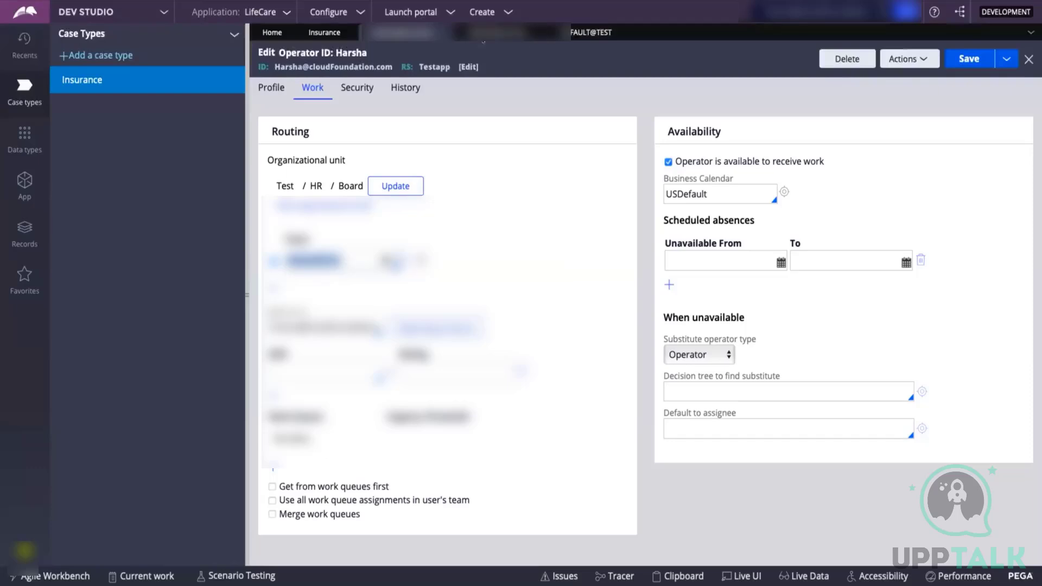
click(502, 33)
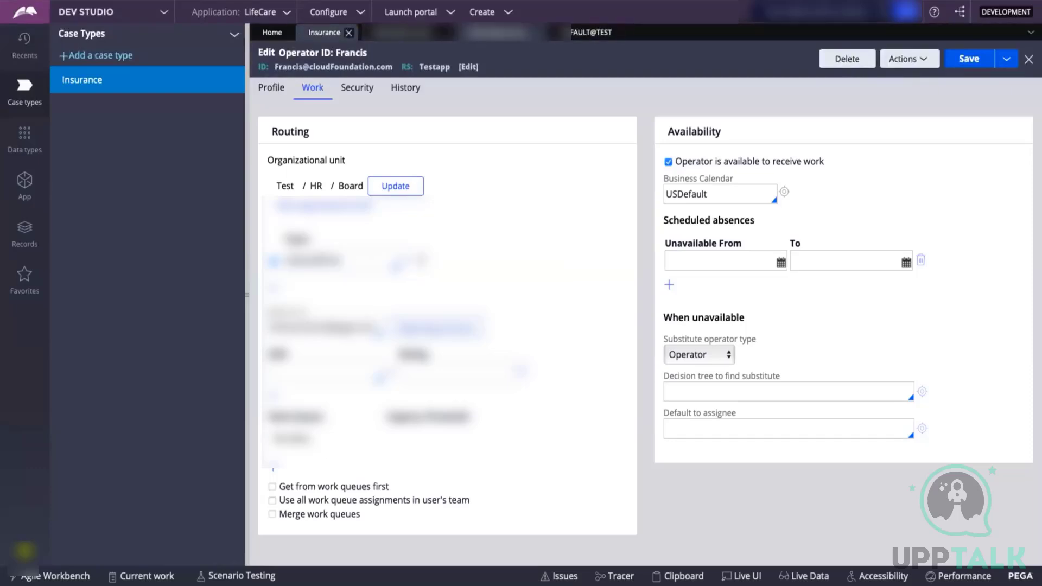
click(619, 33)
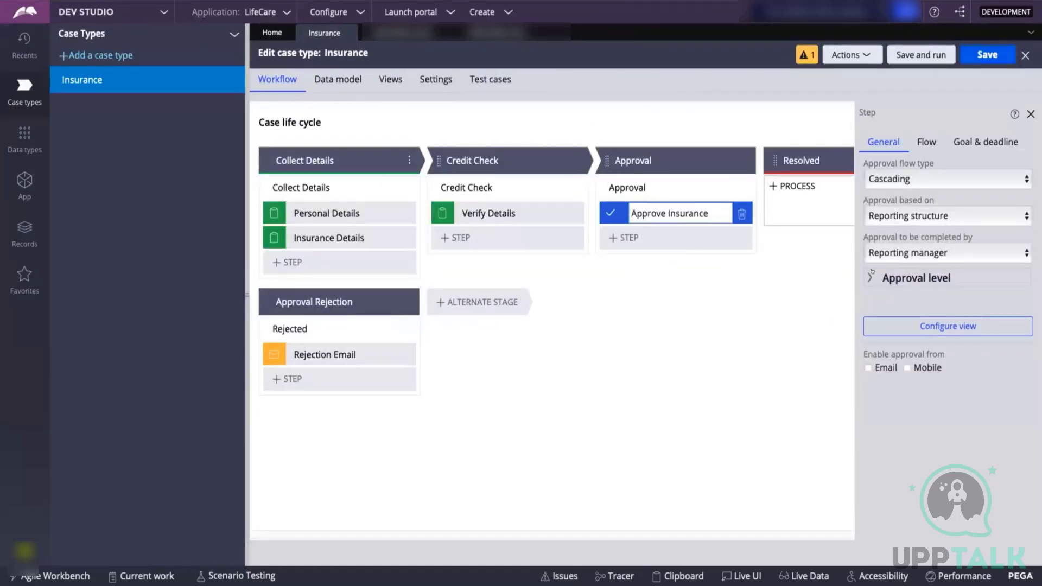
Keep Reporting manager as the approver of the Approve Insurance step and set its approval level to Custom
click(897, 253)
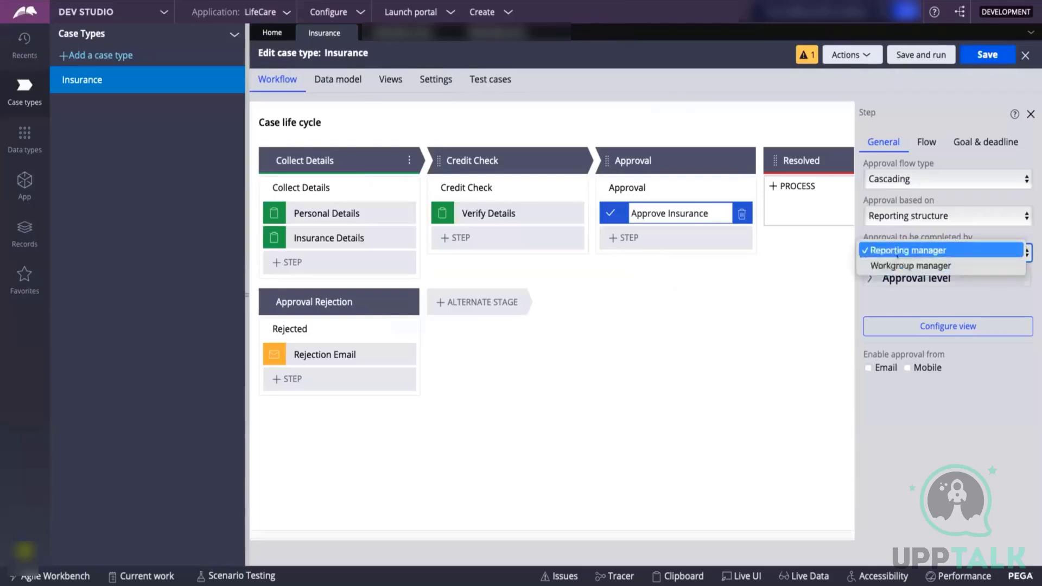
click(904, 251)
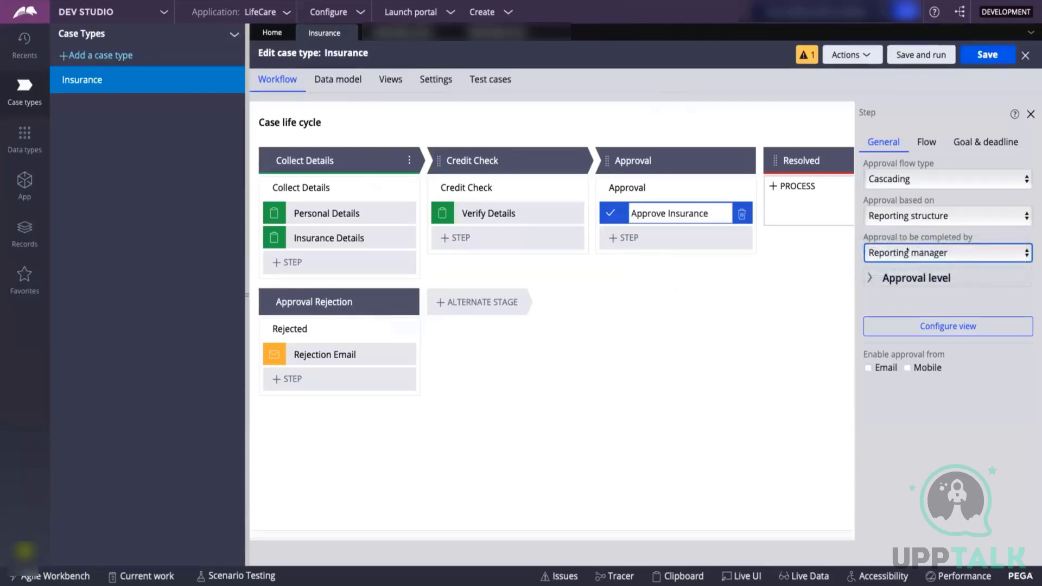
click(868, 278)
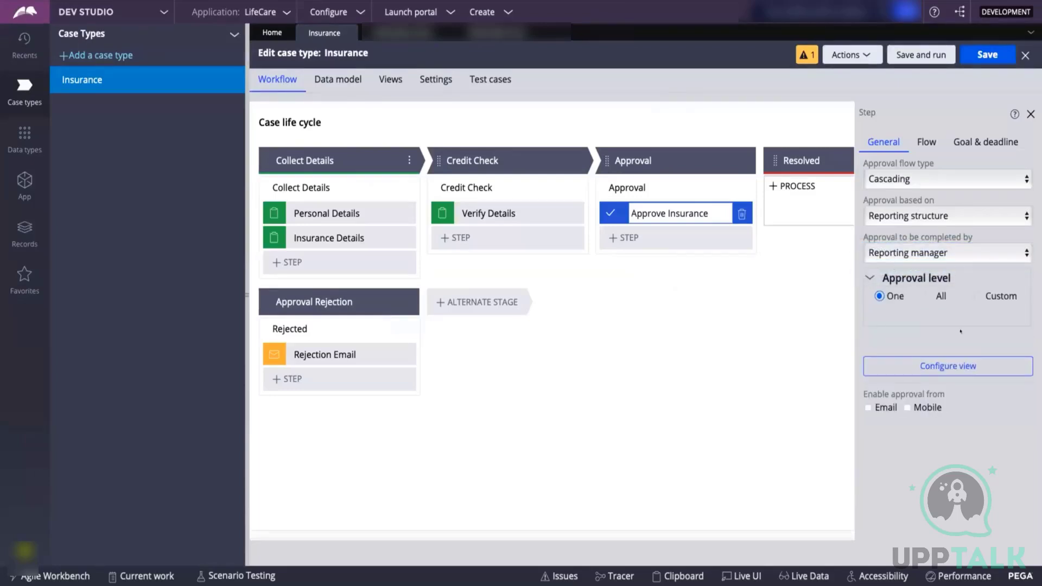
click(899, 201)
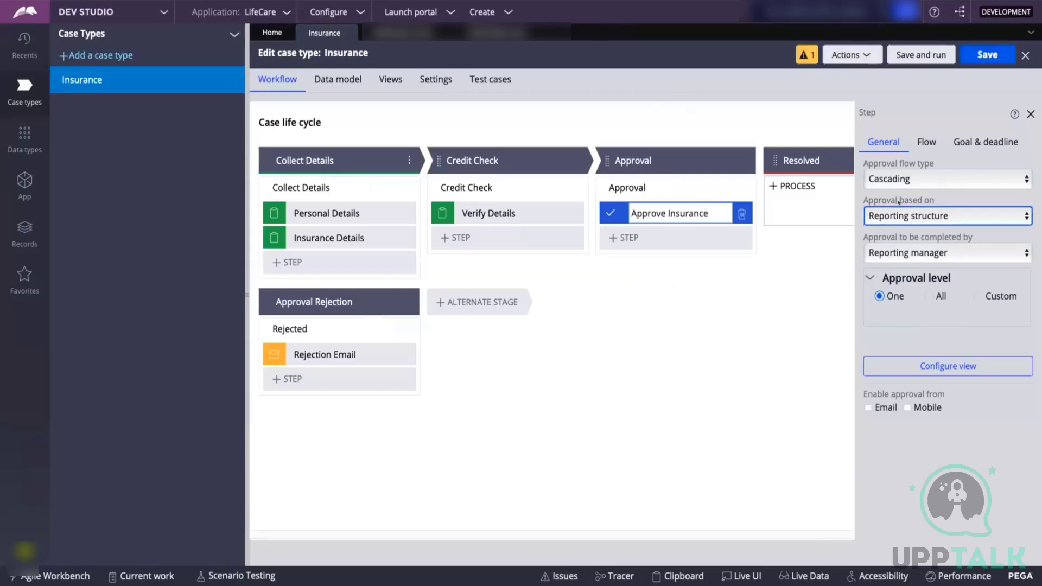
click(899, 249)
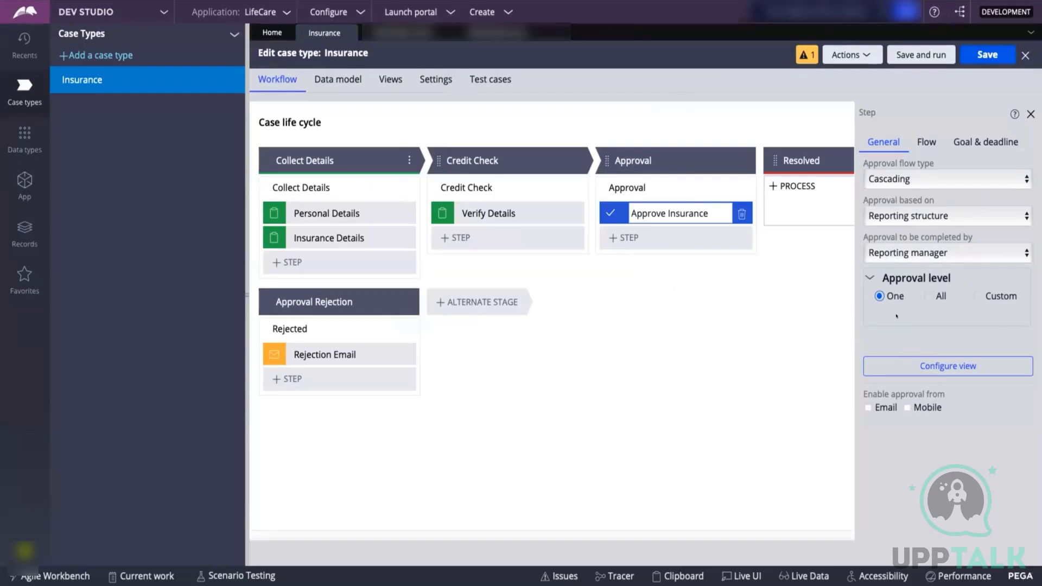
click(929, 296)
click(978, 296)
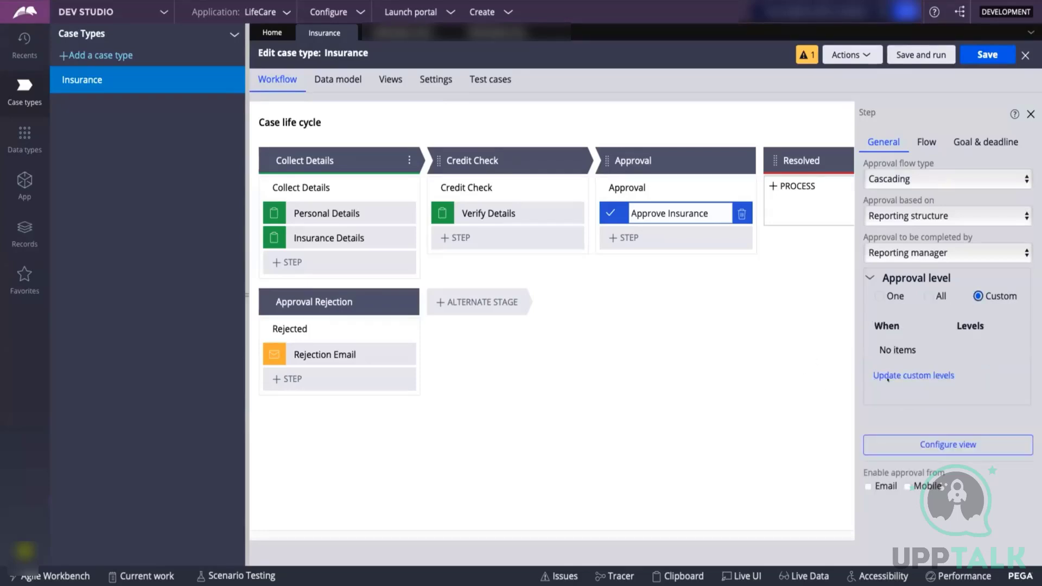
Add a custom approval with the condition .cost>100 and 1 level of approval to the Approve Insurance step
click(890, 375)
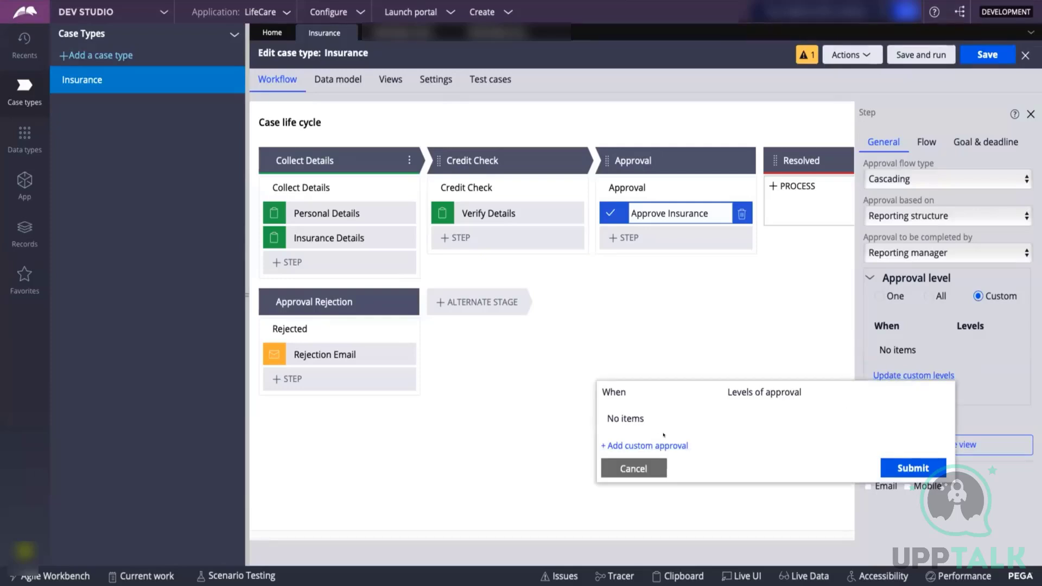
click(652, 445)
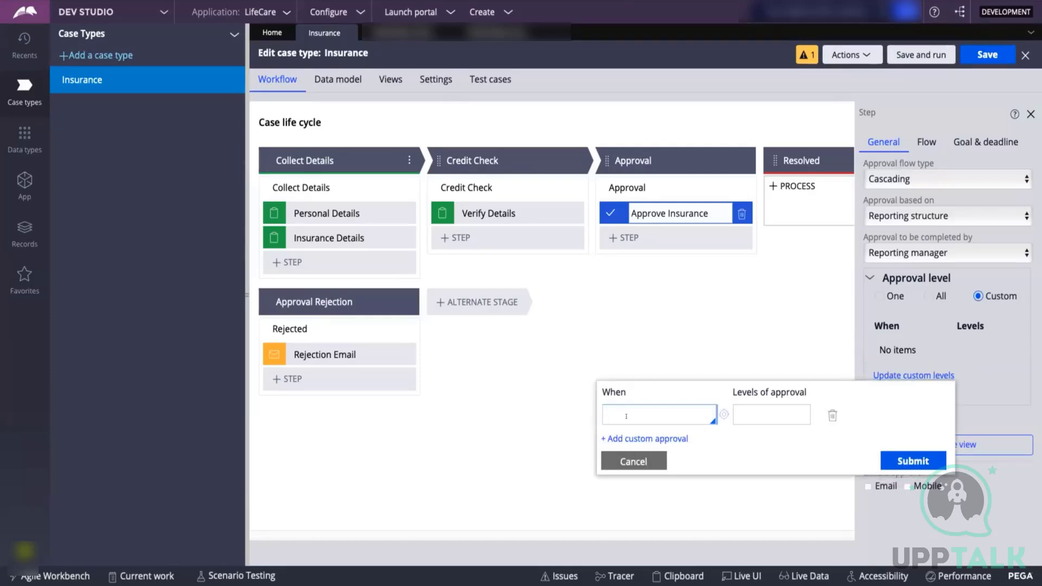
text(.age)
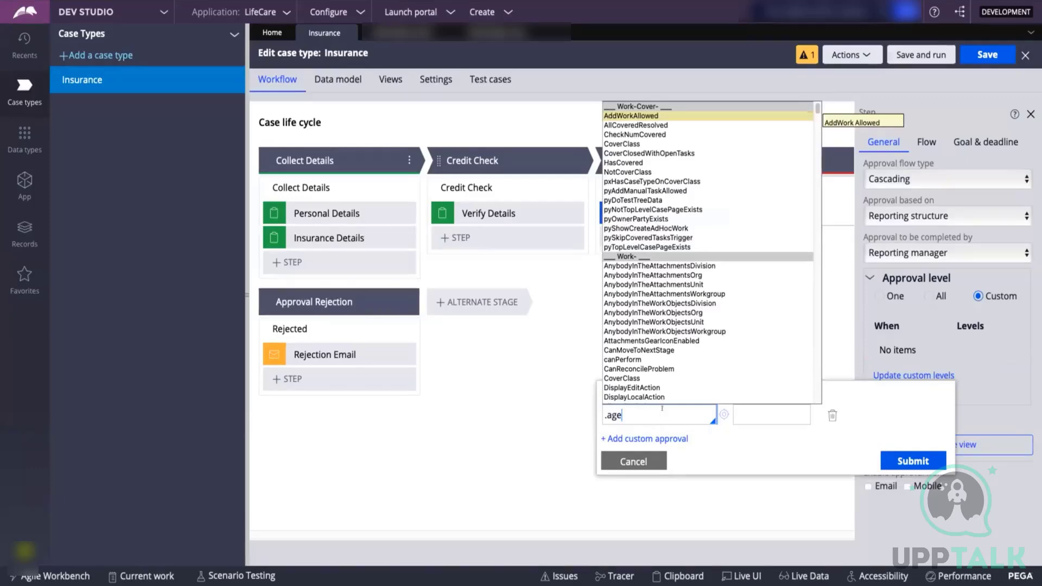
click(705, 445)
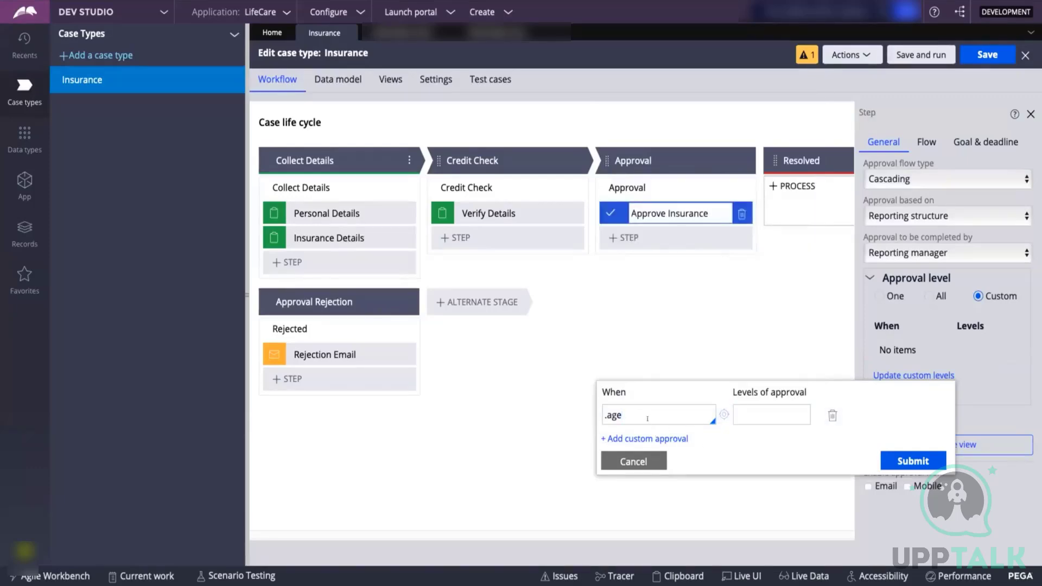
triple_click(647, 418)
key(BackSpace)
text(.cost>100)
click(748, 415)
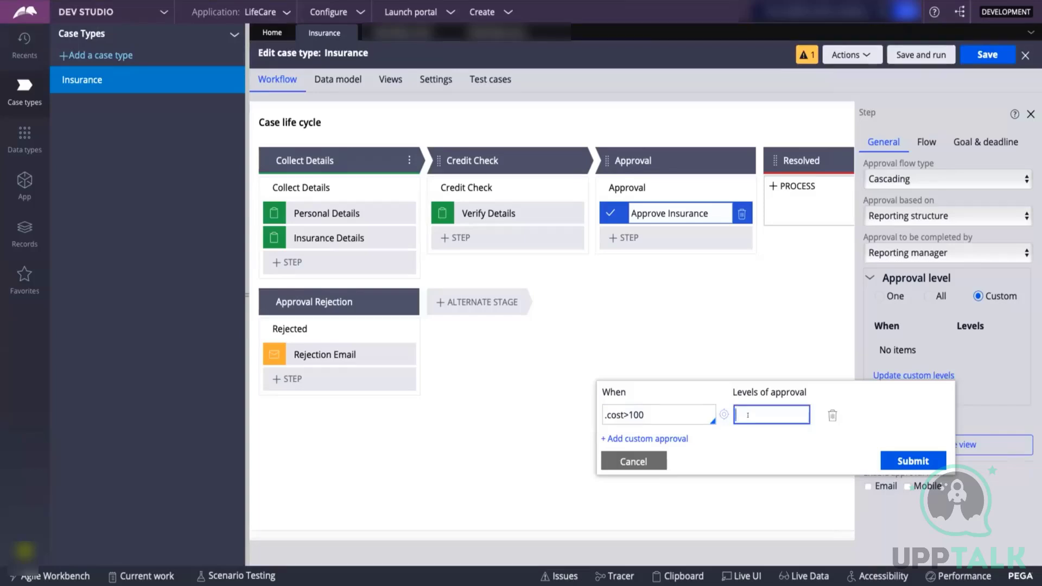
text(1)
Add a second custom approval with the condition .cost>101 && .cost<1001
click(667, 438)
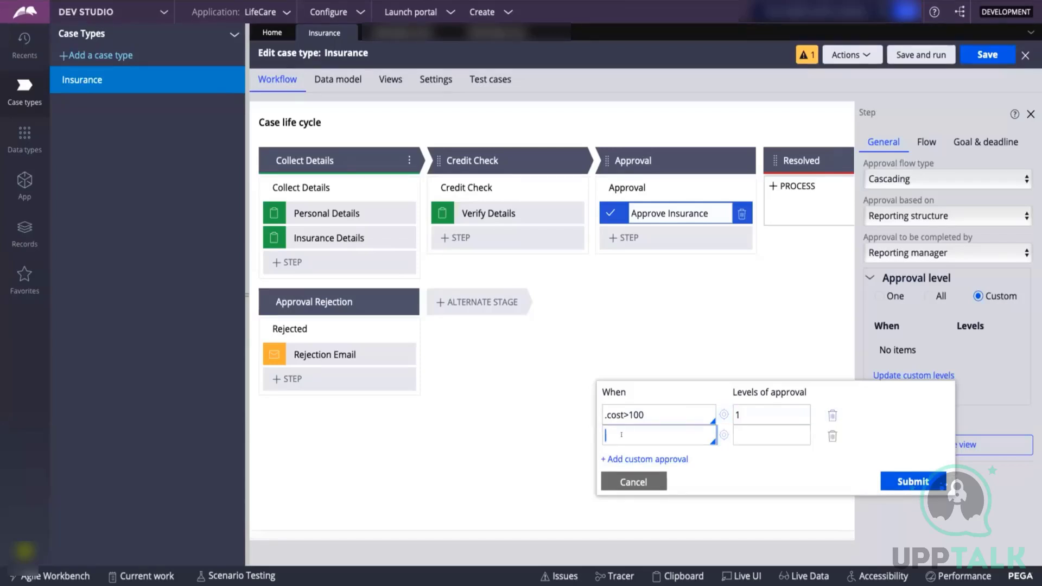
text(.vost)
key(BackSpace)
key(BackSpace)
key(BackSpace)
key(BackSpace)
key(BackSpace)
text(cost>1000)
key(BackSpace)
key(BackSpace)
key(BackSpace)
key(BackSpace)
key(BackSpace)
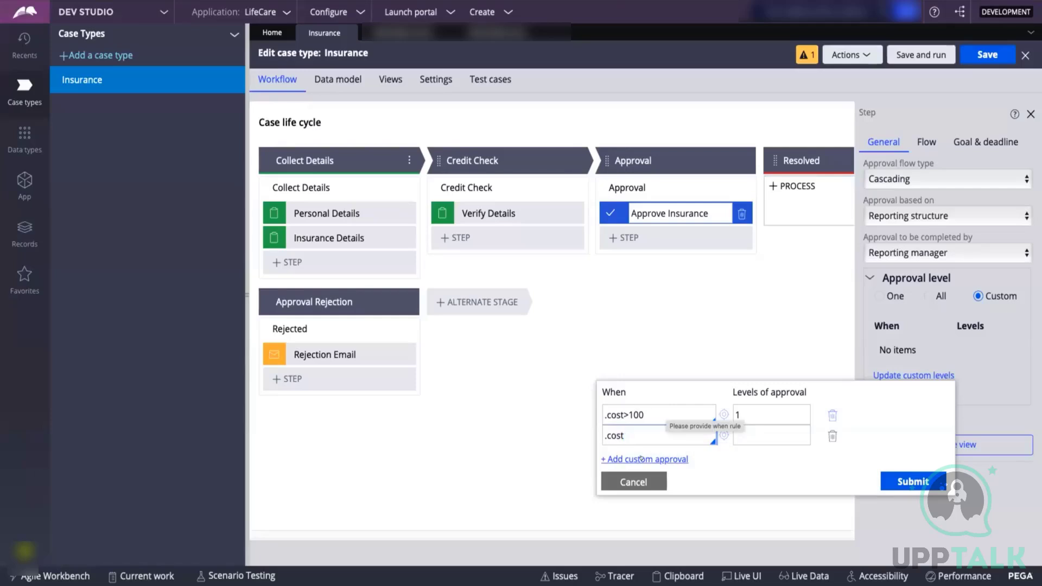
text(<)
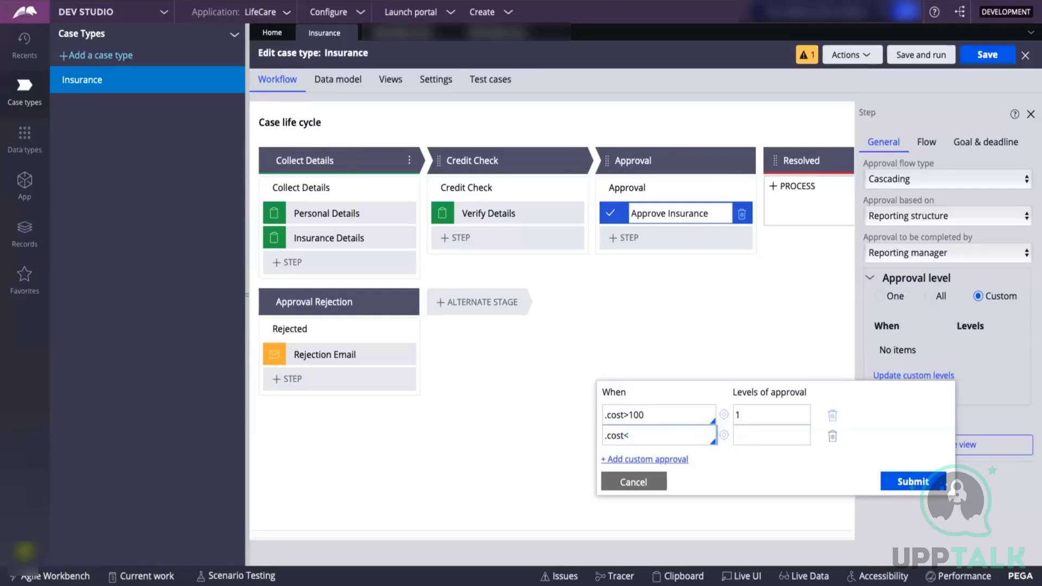
key(BackSpace)
text(>101 && .cosr)
text(<1000)
key(BackSpace)
text(1)
key(Left)
key(Left)
key(Left)
key(Left)
key(Left)
key(BackSpace)
text(t)
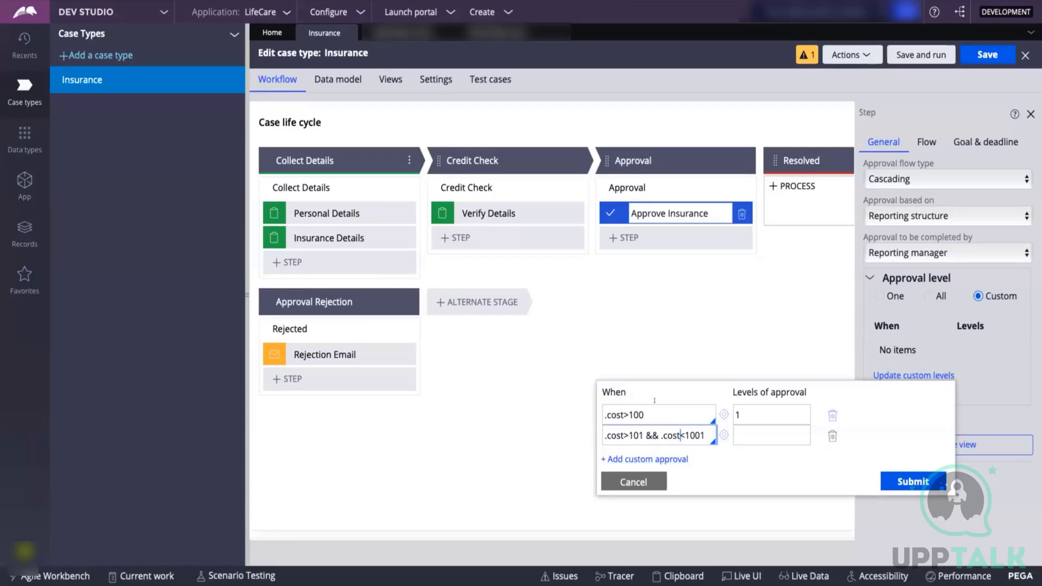
Change the first custom approval's condition to .cost=<100
click(646, 415)
key(Left)
key(Left)
key(Left)
key(Left)
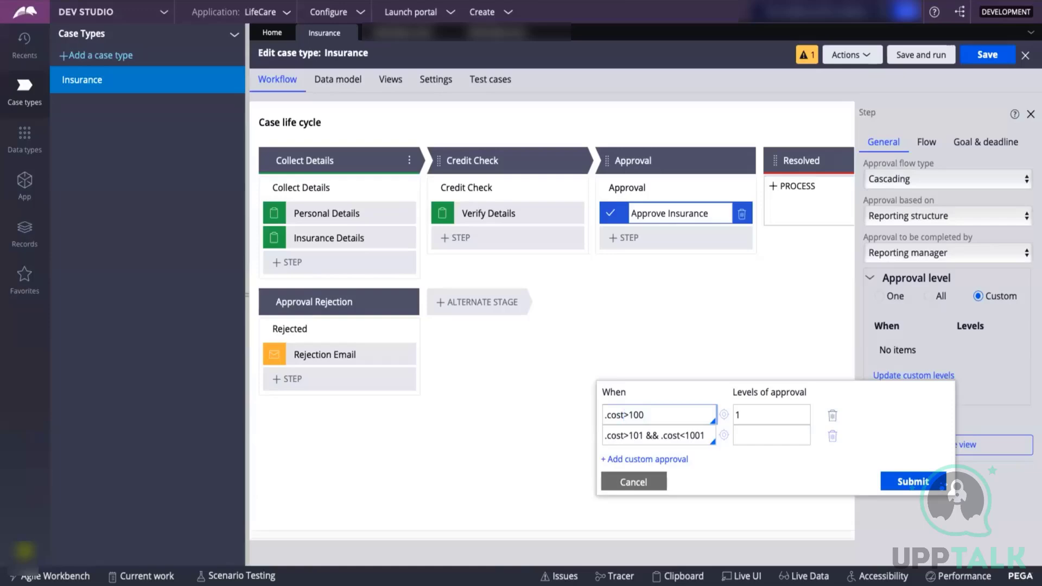
text(+)
drag(647, 412, 603, 415)
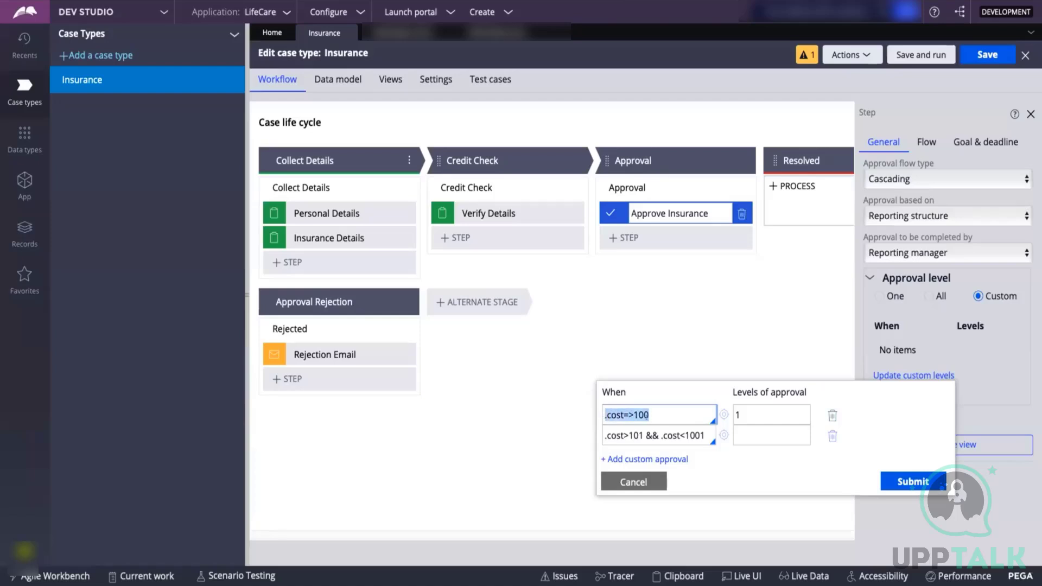
click(654, 415)
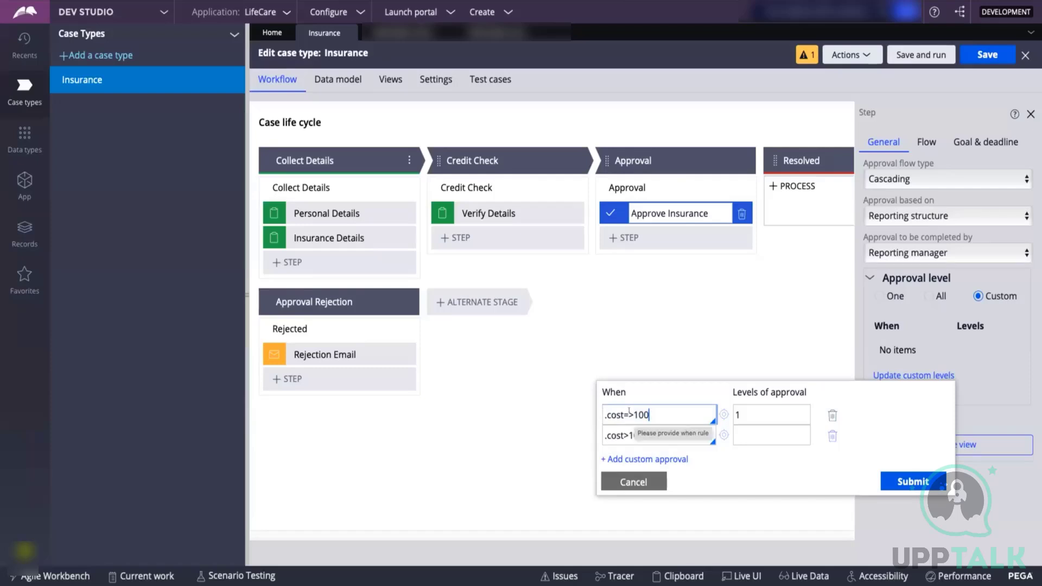
click(634, 415)
text(<)
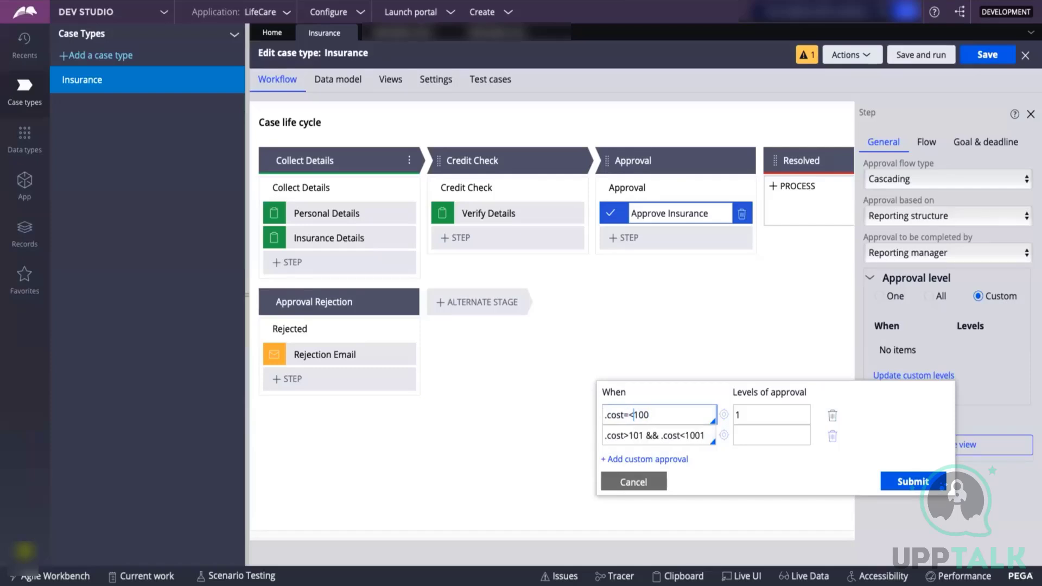
drag(654, 412, 613, 409)
click(663, 414)
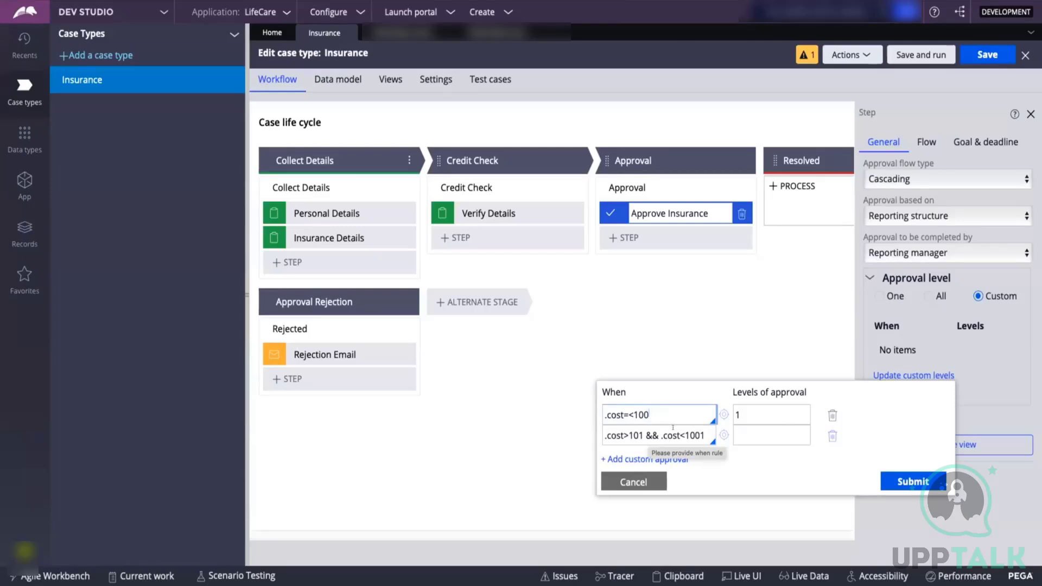
Set the second custom approval's levels of approval to 2, then discard the custom level entries
click(749, 430)
text(2)
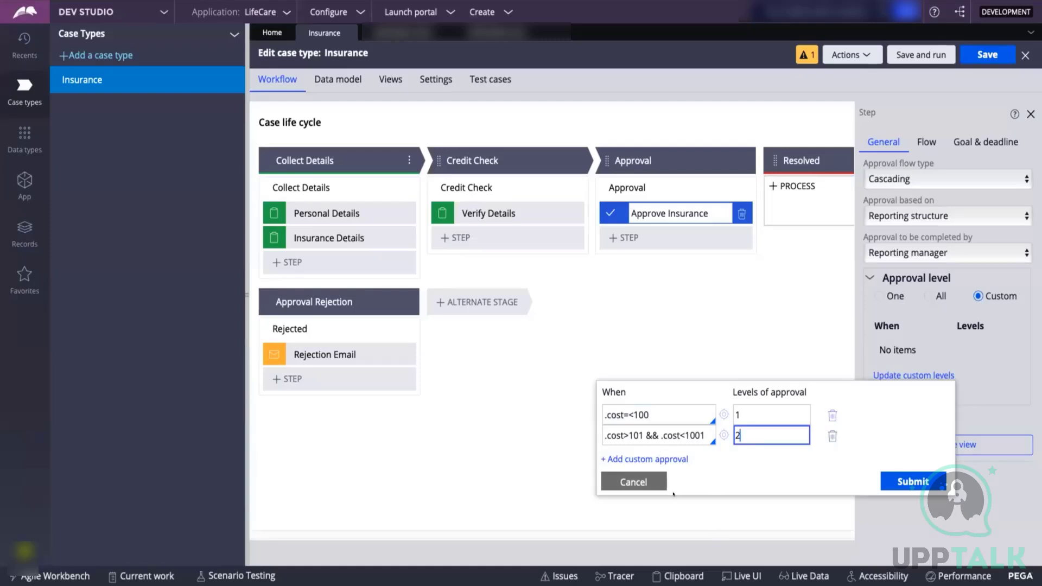
click(639, 480)
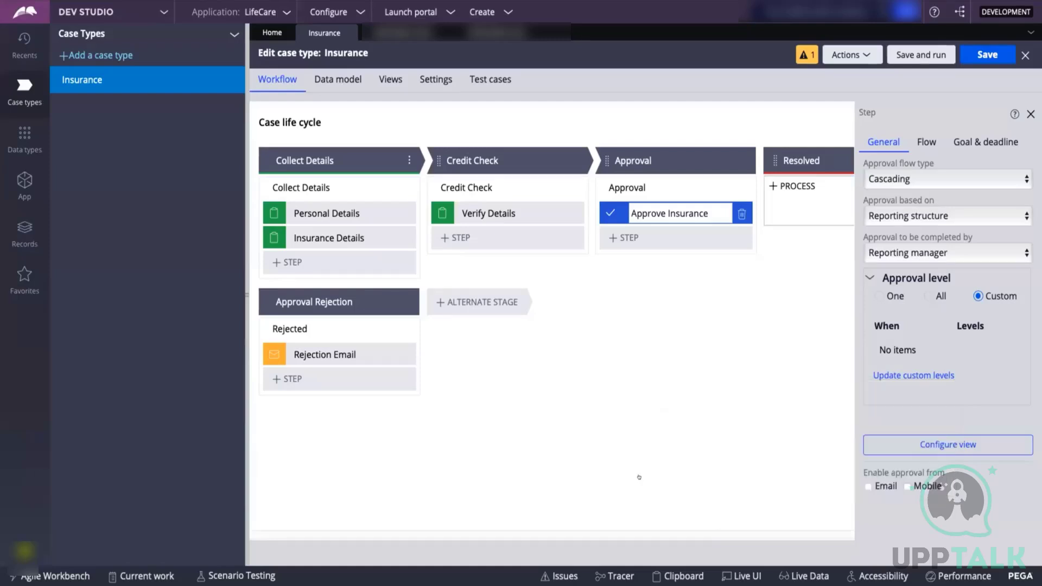
Base the Approve Insurance step's approval on Authority matrix and start choosing its decision table
click(896, 215)
click(899, 228)
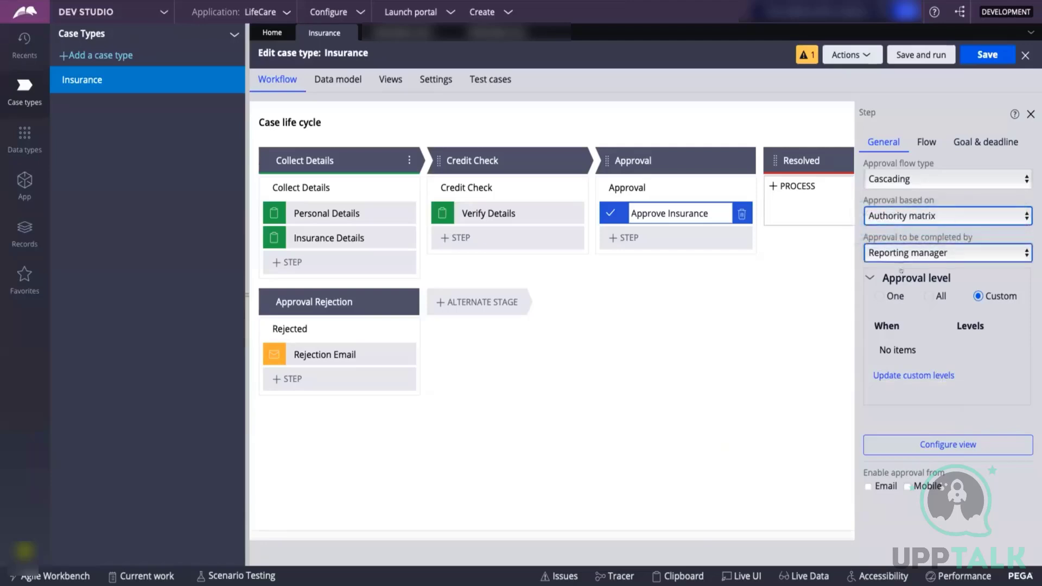
click(888, 250)
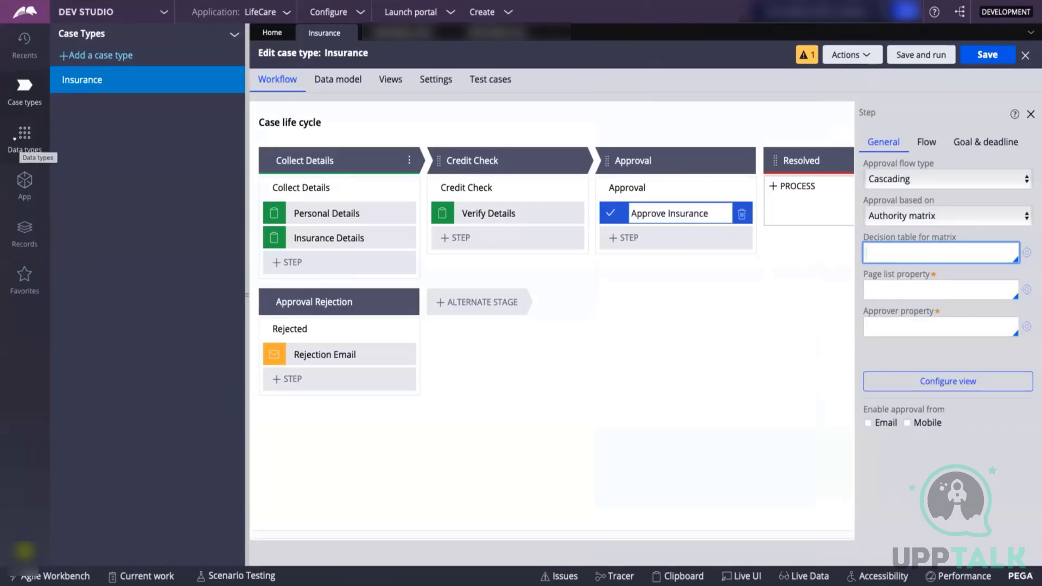
Browse the Decision Table records and open pyGetLocaleListSeparator as an example
click(15, 232)
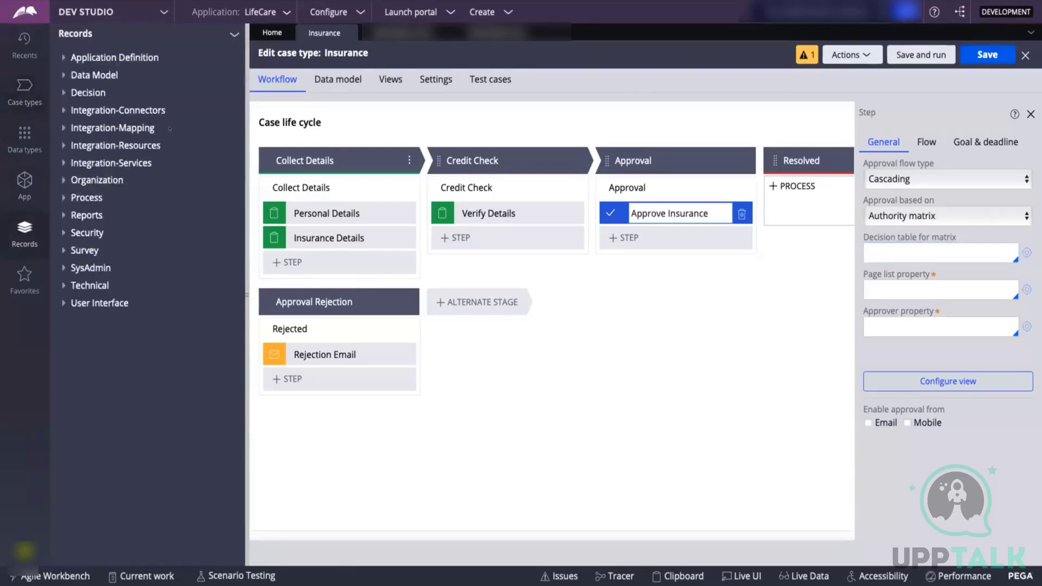
click(61, 92)
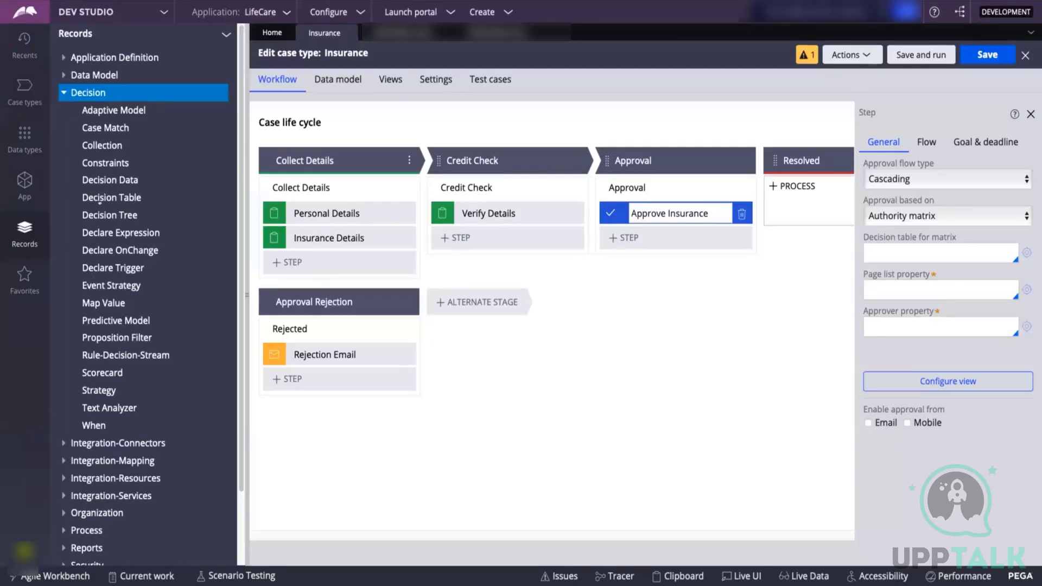
click(101, 196)
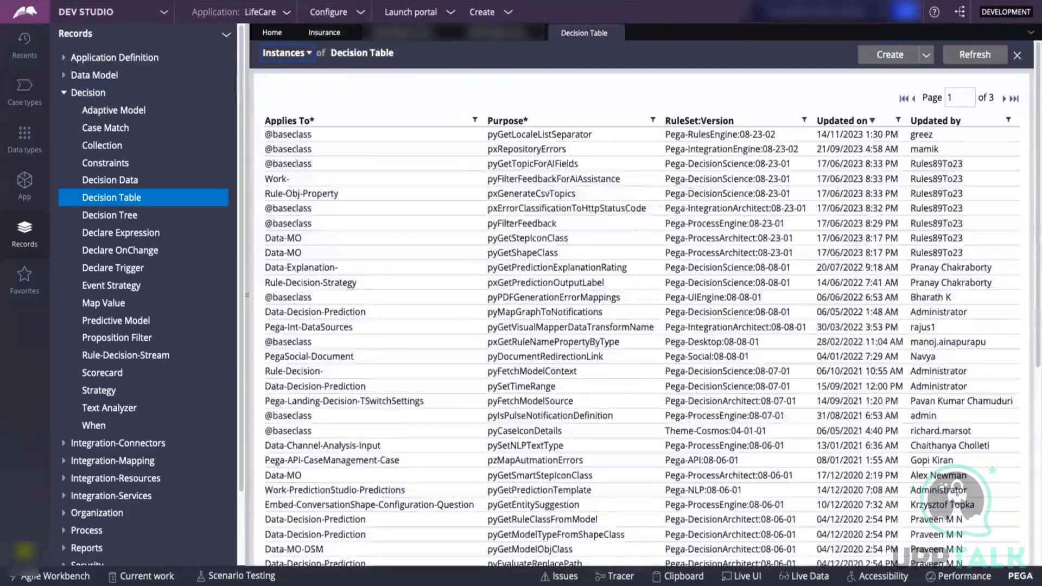
scroll(552, 442, down, 6)
scroll(552, 443, up, 6)
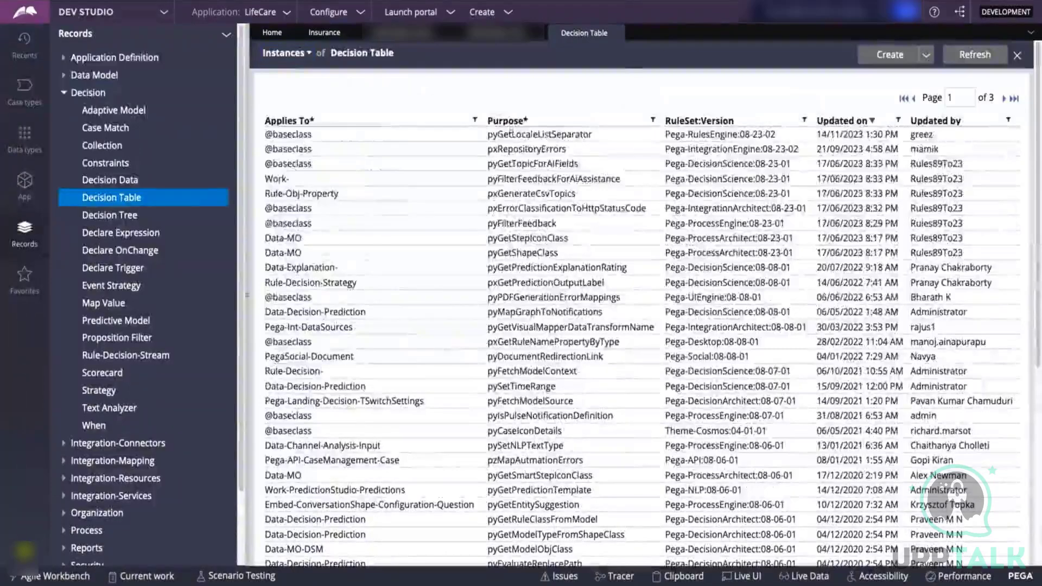
click(524, 147)
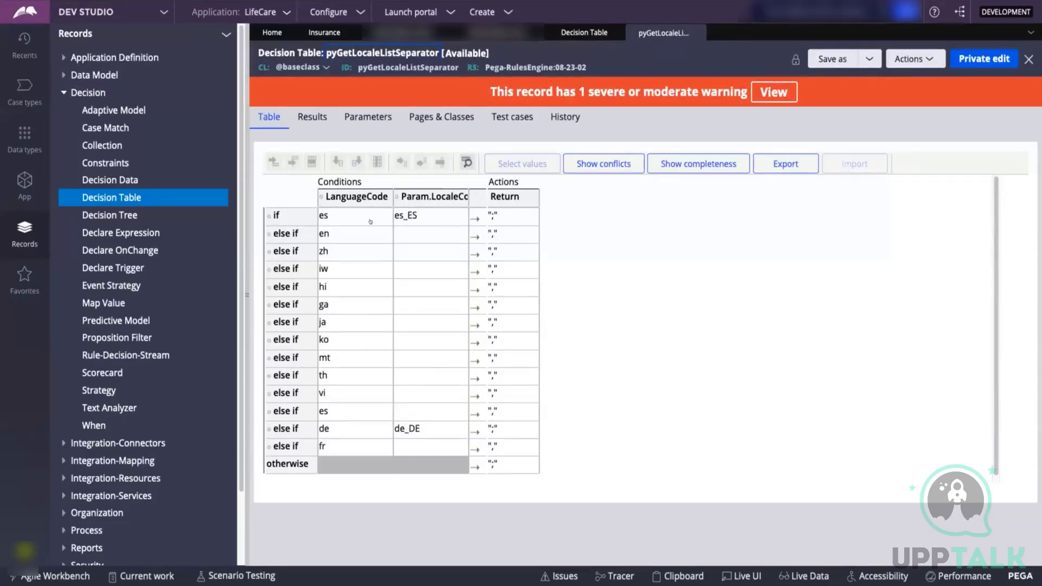
Start a private edit of the pyGetLocaleListSeparator decision table and check that its es_ES cell is editable
click(412, 215)
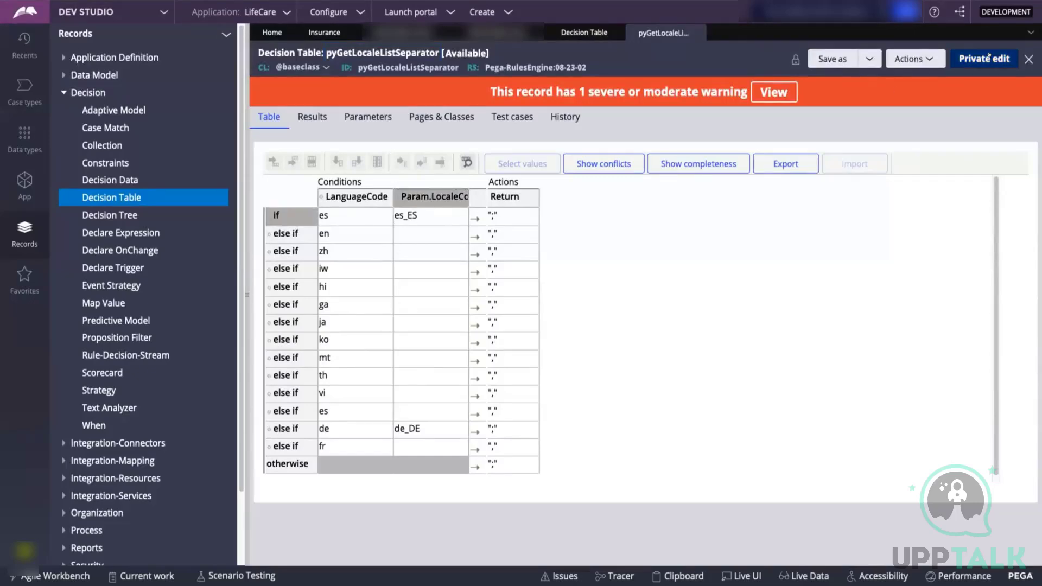
click(724, 298)
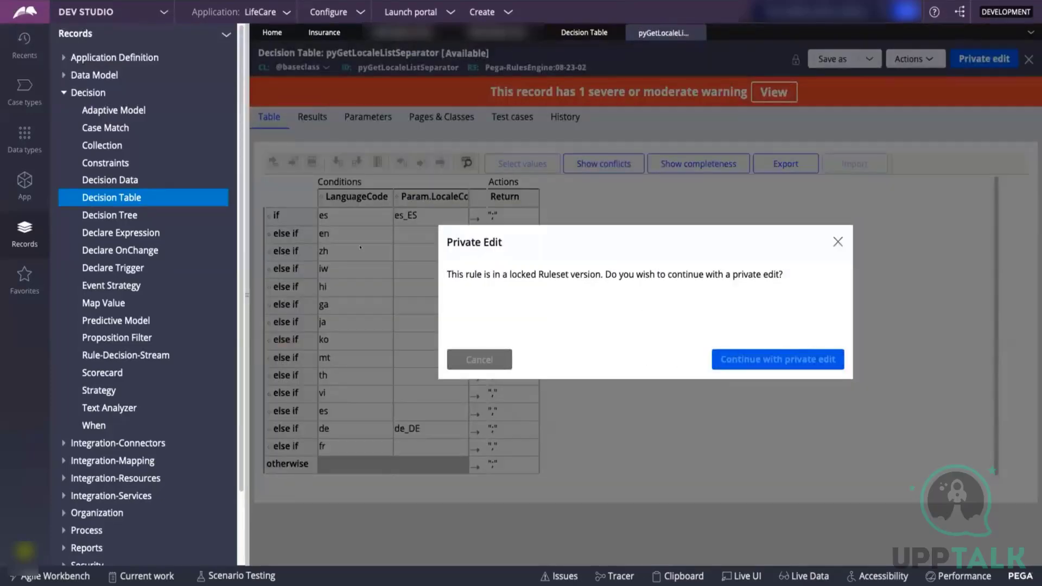
key(Return)
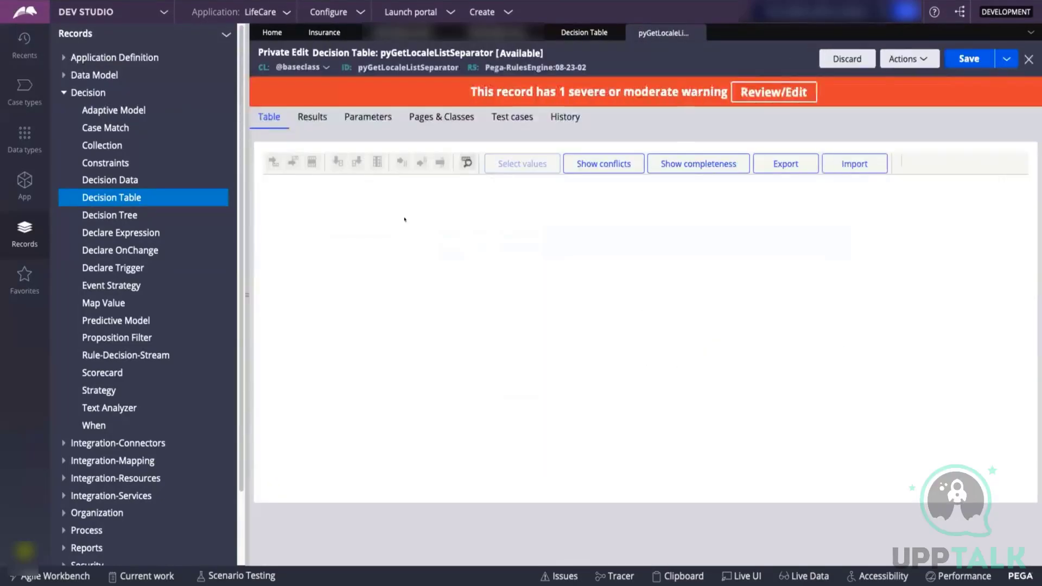
click(404, 216)
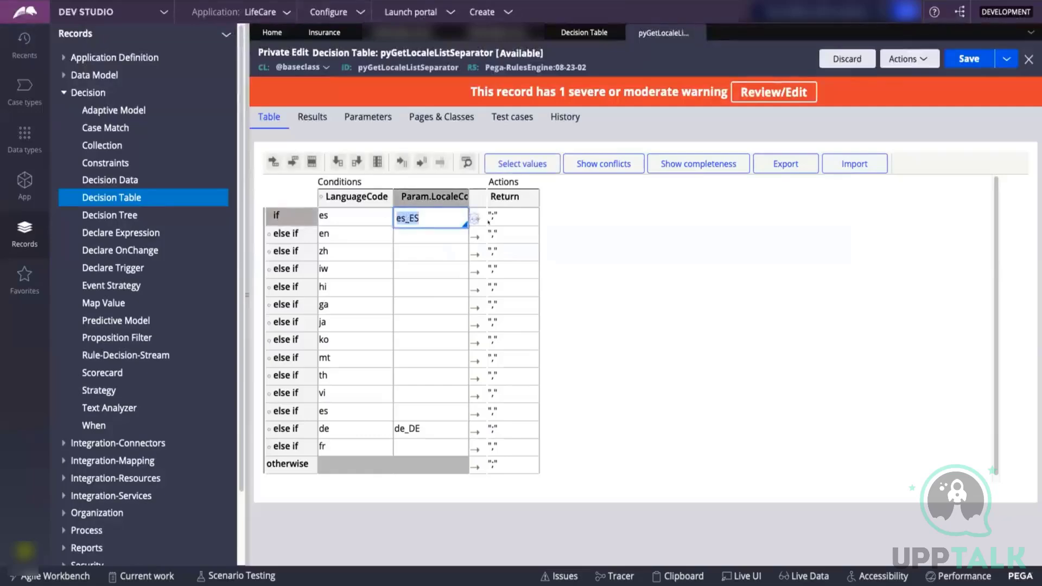
click(709, 202)
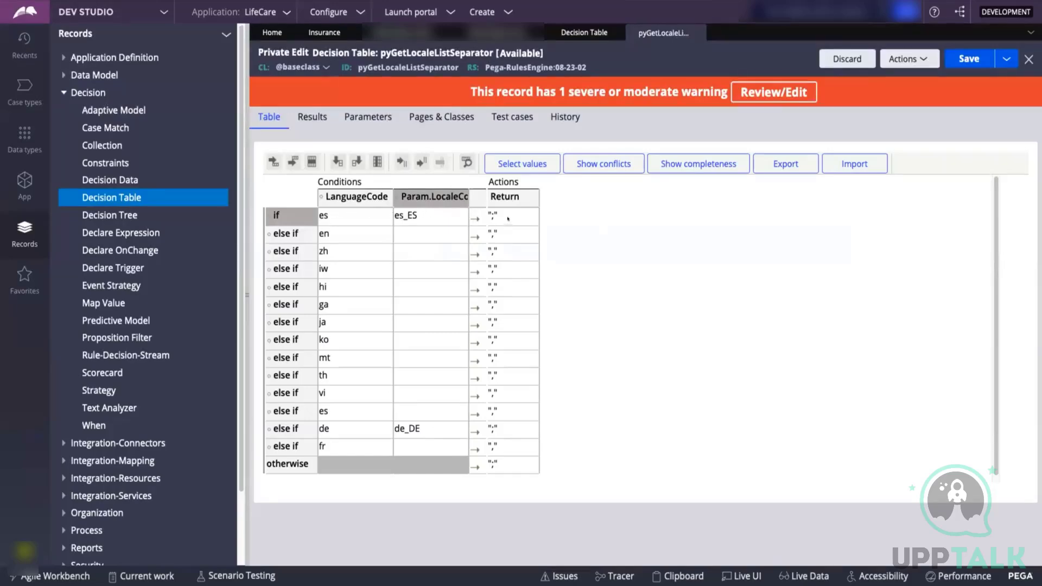
Clear the LanguageCode conditions in the if row and the first else if row of the decision table
click(329, 219)
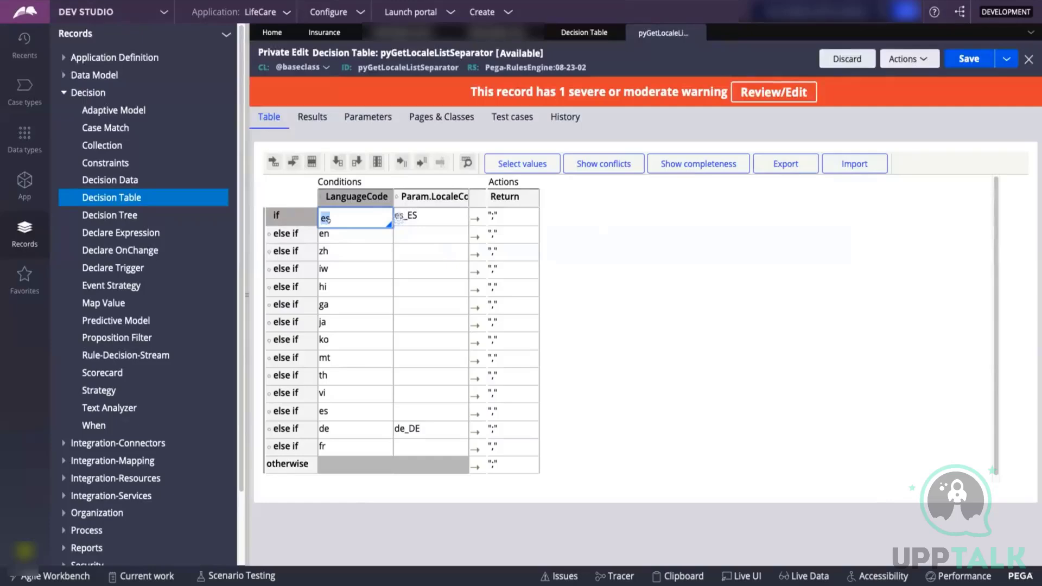
key(BackSpace)
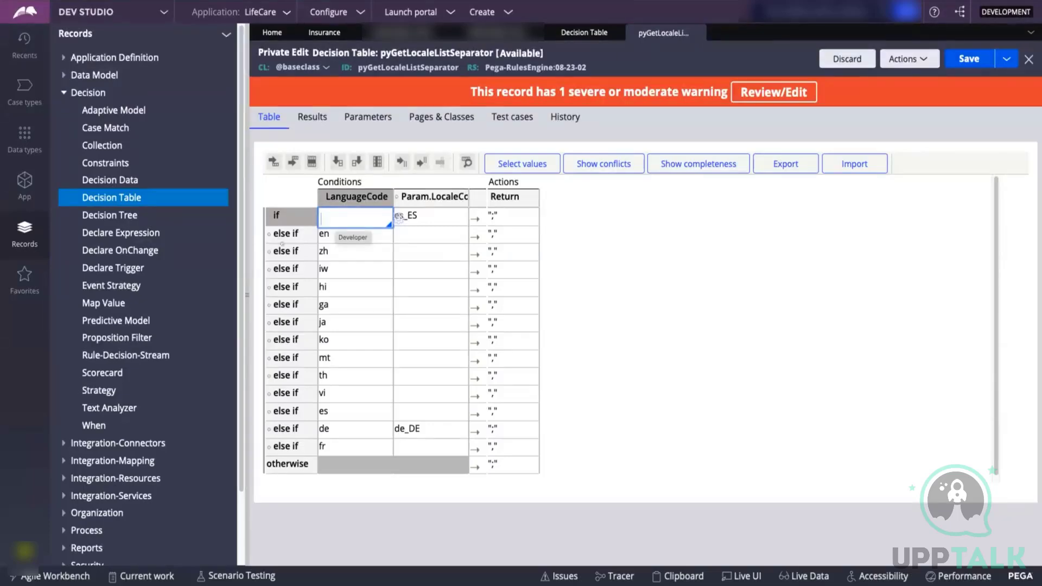
click(334, 270)
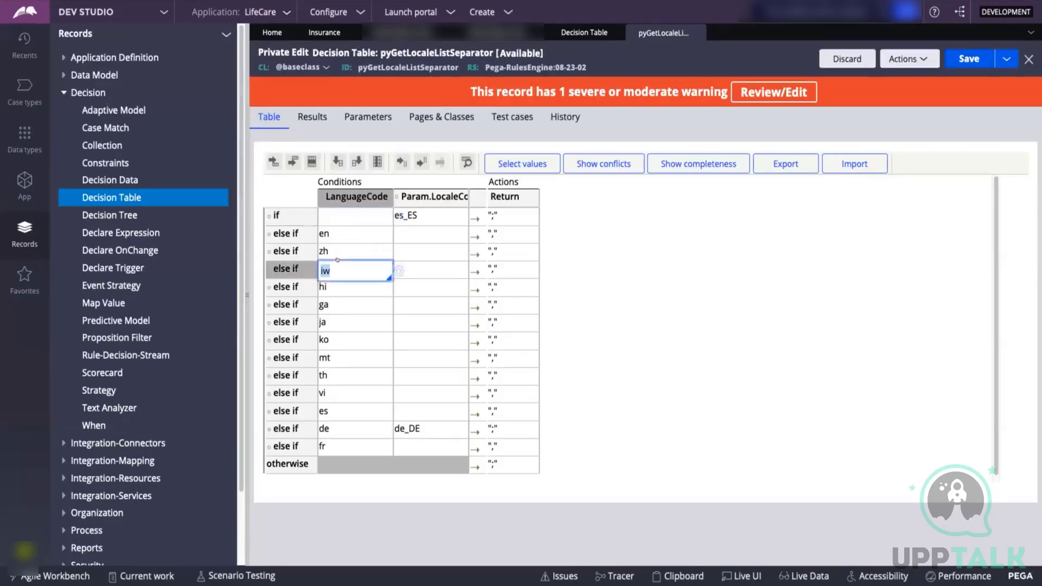
click(339, 233)
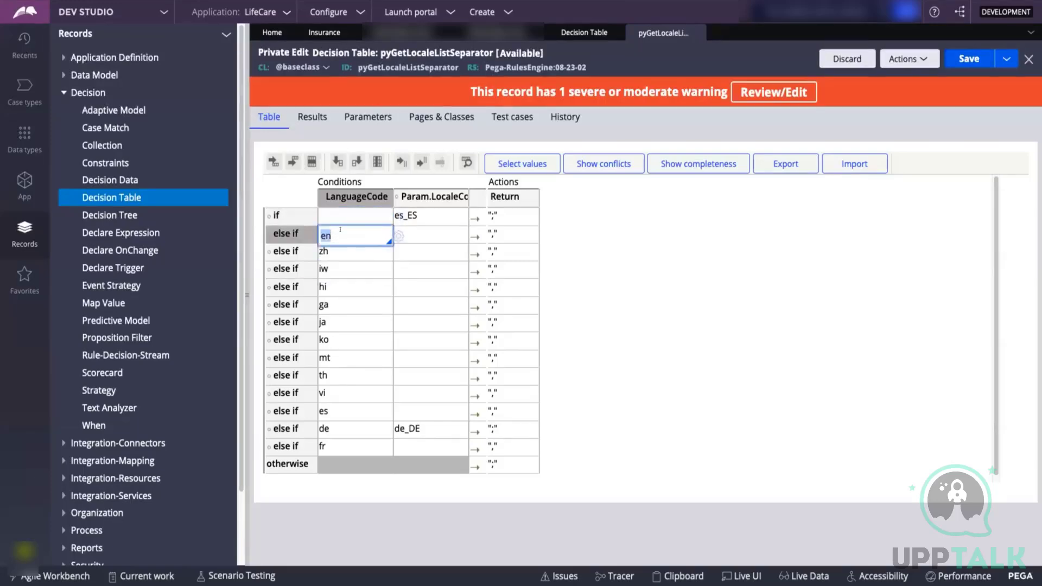
click(329, 253)
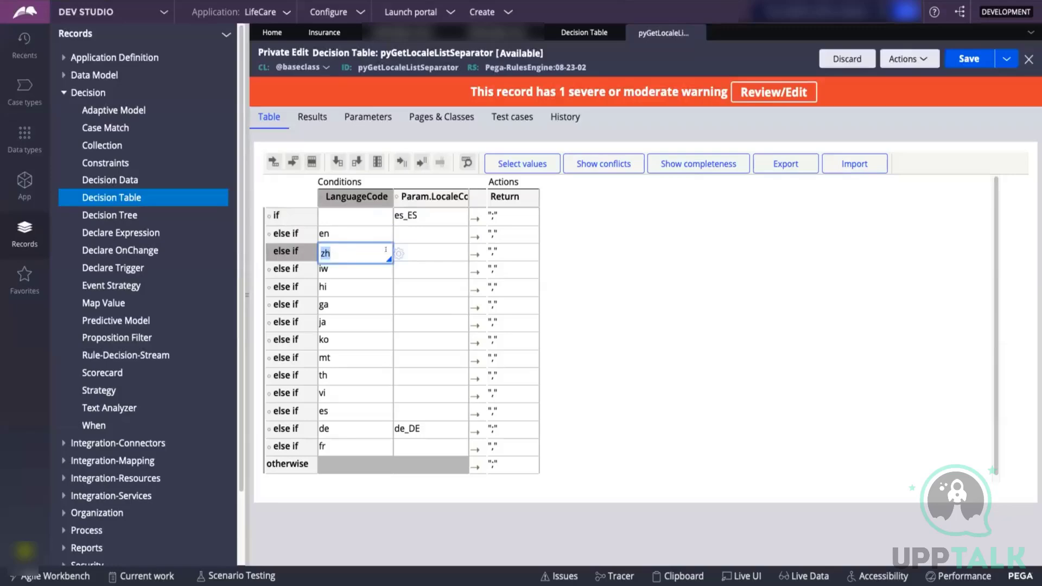
click(421, 251)
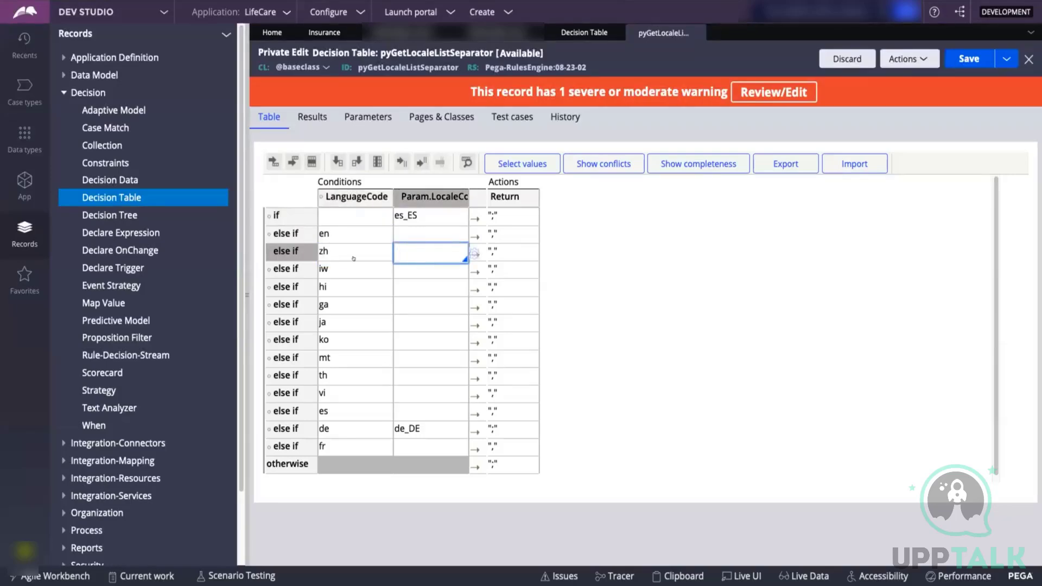
click(344, 232)
key(BackSpace)
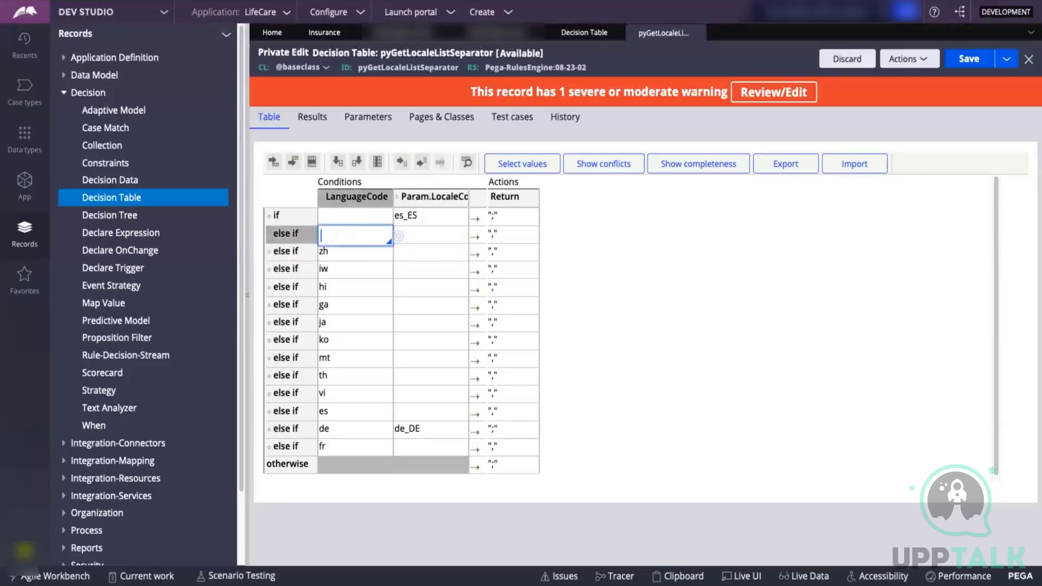
Fill the first else if row's conditions with Apple iPhone as LanguageCode and 128GB as the locale parameter
text(Apple Iphone)
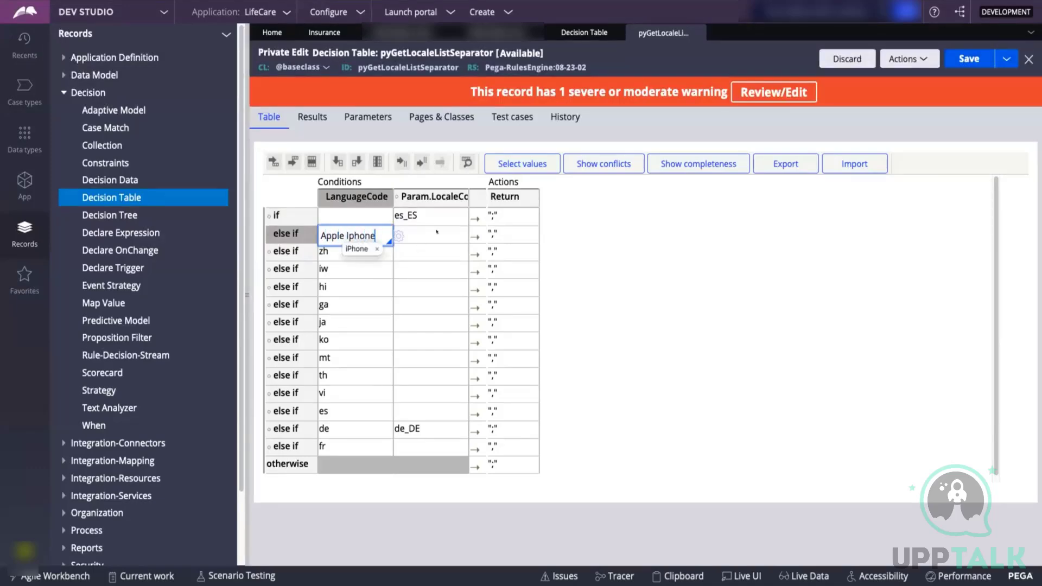
key(Tab)
text(128GB)
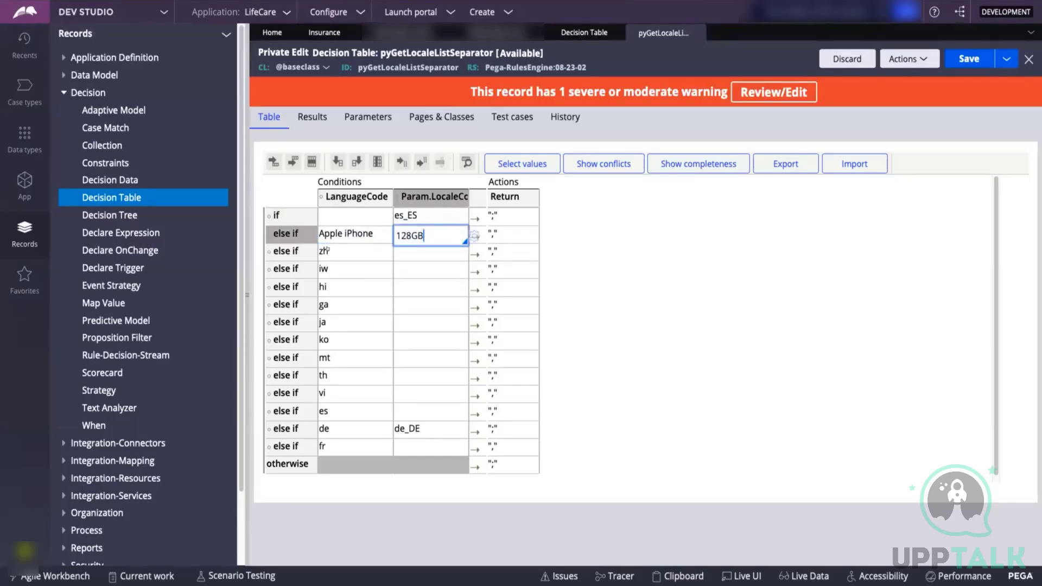
Copy the Apple iPhone condition into the second else if row and set its locale parameter to 256GB
click(337, 234)
key(ctrl+c)
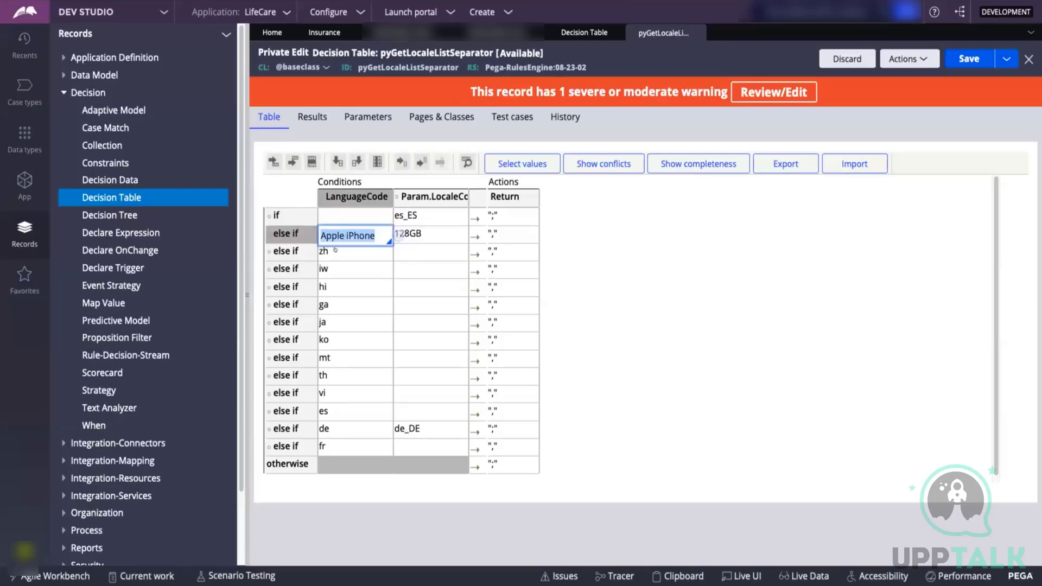
click(336, 250)
key(ctrl+v)
click(425, 250)
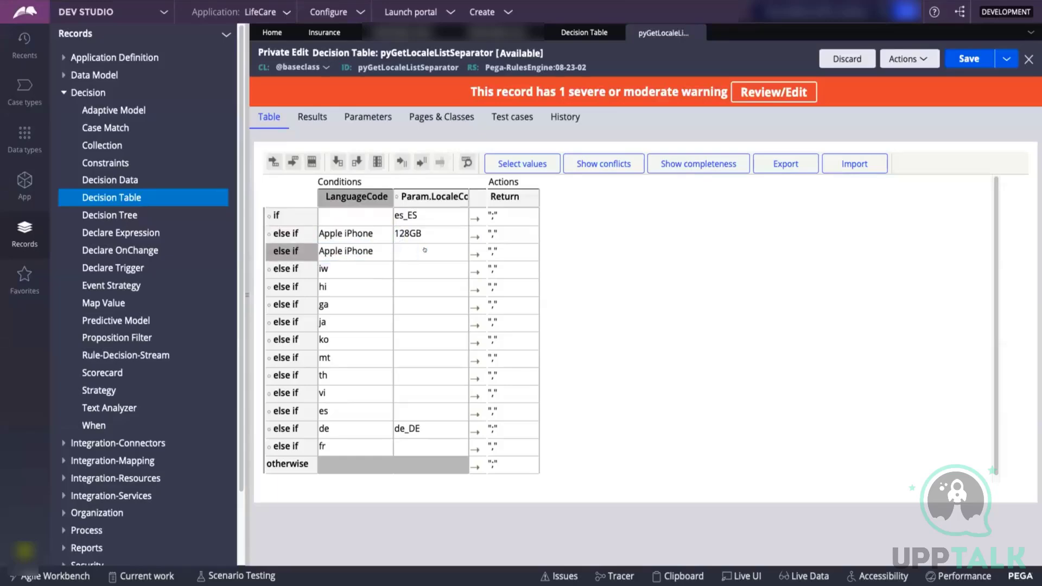
text(256)
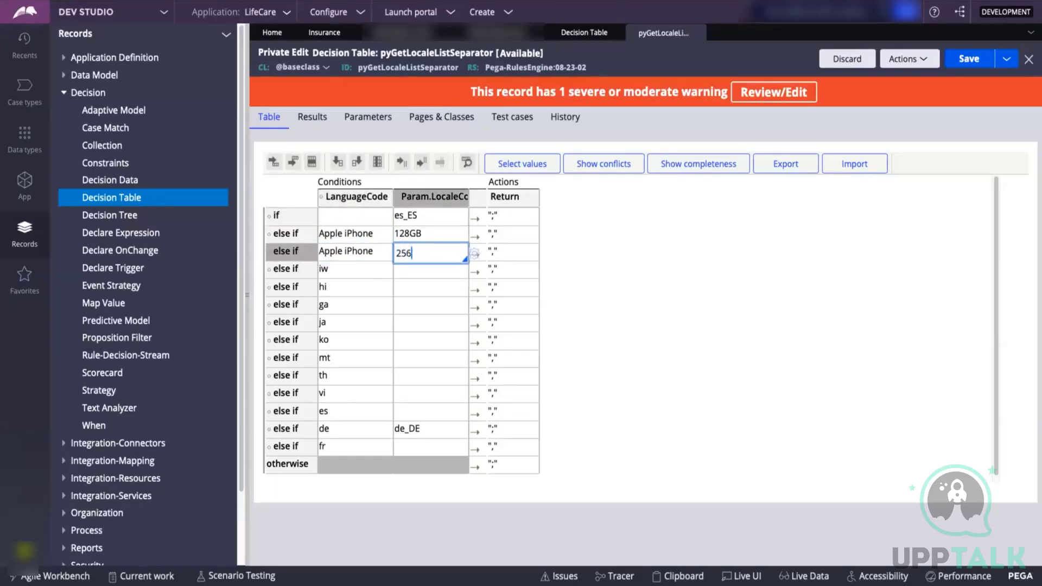
text(GB)
Copy the Apple iPhone condition into the third else if row and set its locale parameter to 512GB
click(335, 250)
key(ctrl+c)
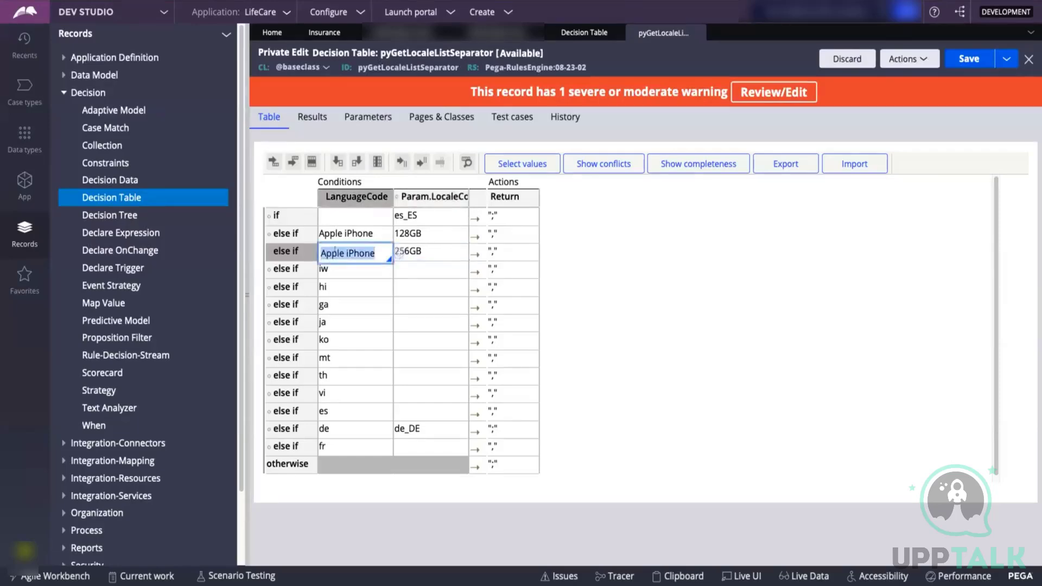
click(335, 270)
key(ctrl+v)
click(422, 264)
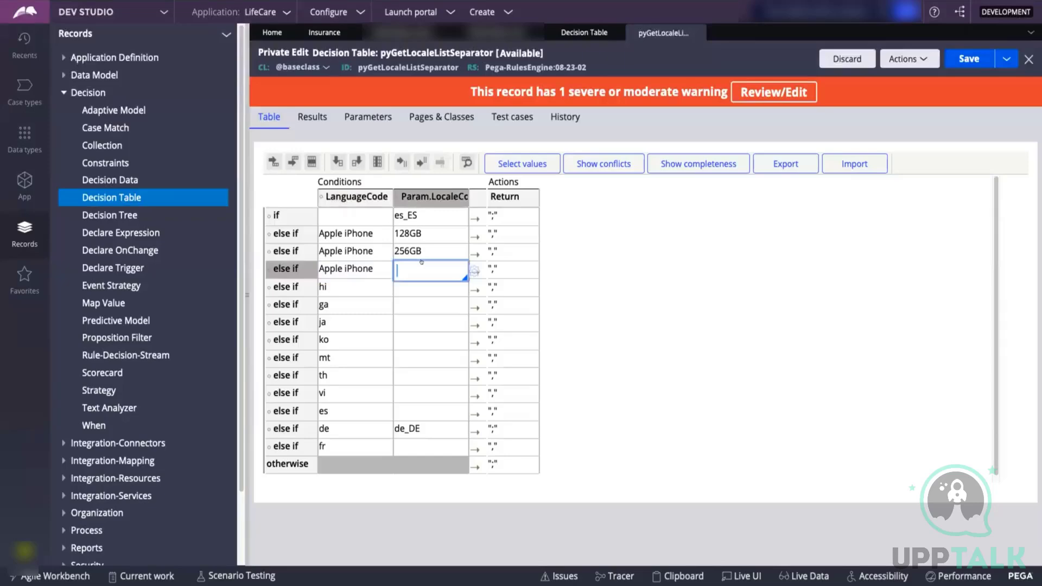
text(512GB)
click(594, 267)
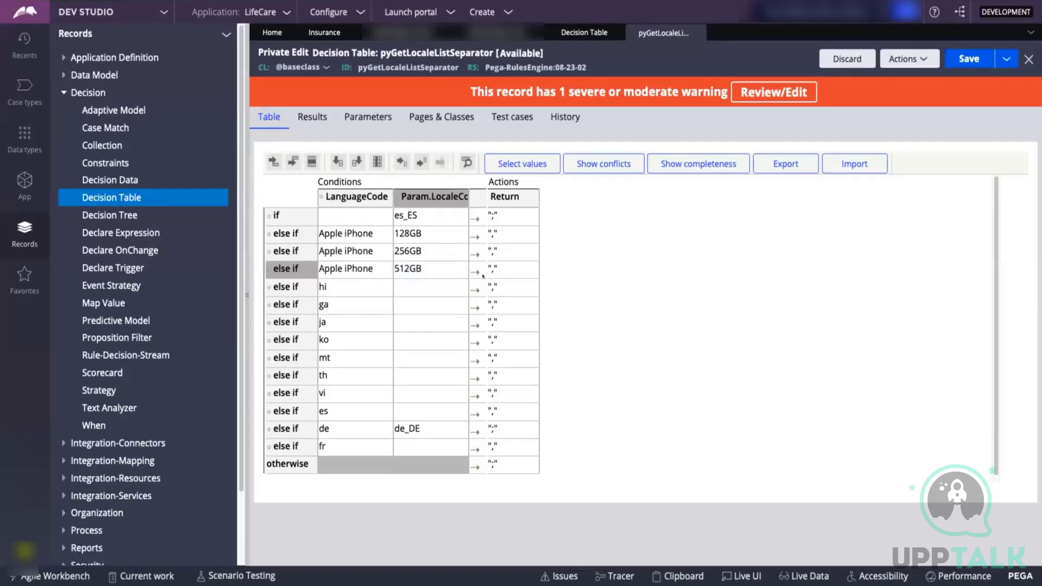
Set the Return values of the three Apple iPhone rows to AI128, AI256 and AI512
click(500, 232)
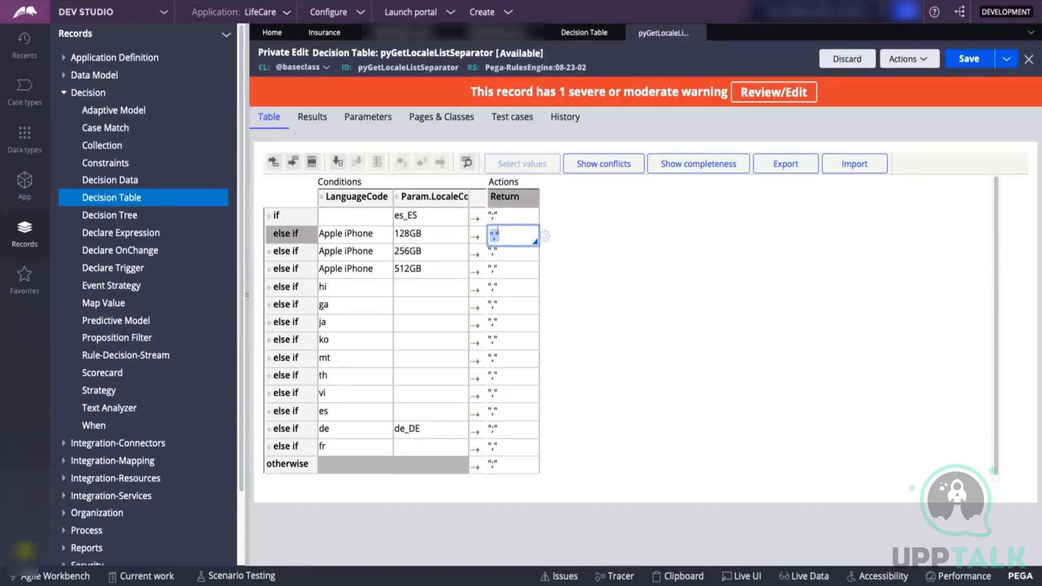
text(AI128)
click(496, 268)
click(495, 250)
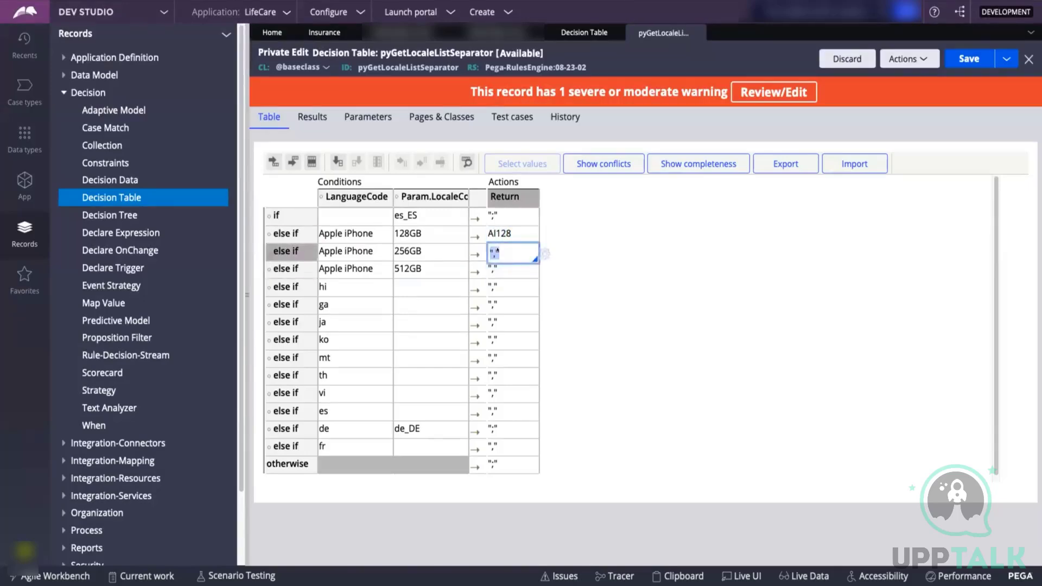
text(AI256)
click(490, 269)
text(A)
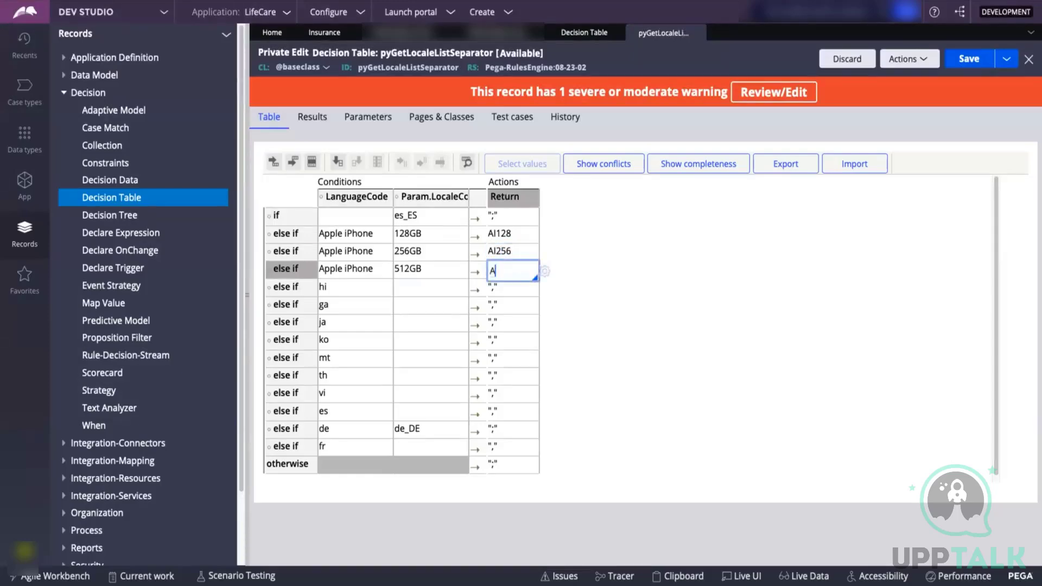
text(I512)
click(618, 314)
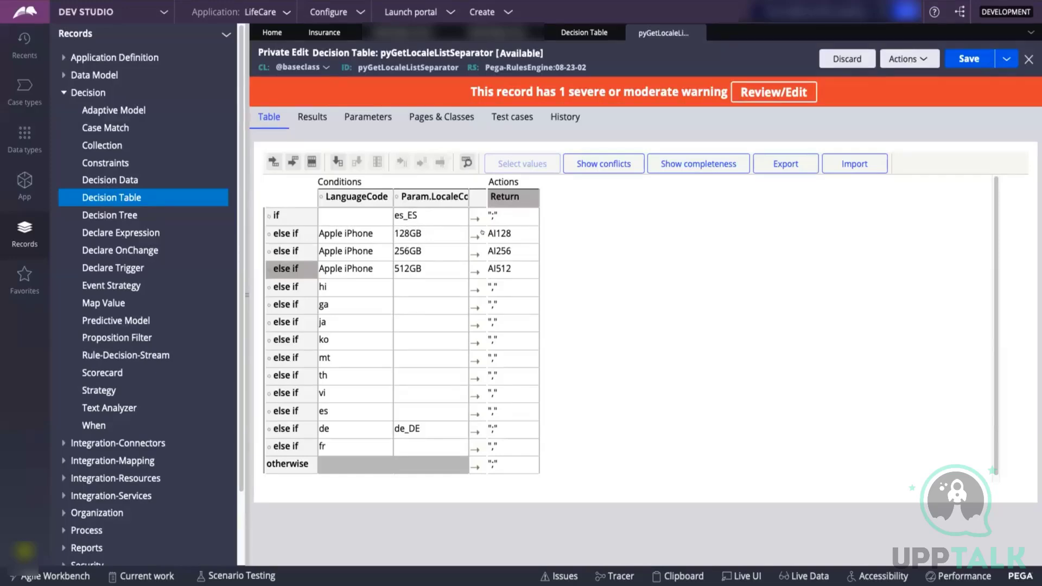
click(499, 233)
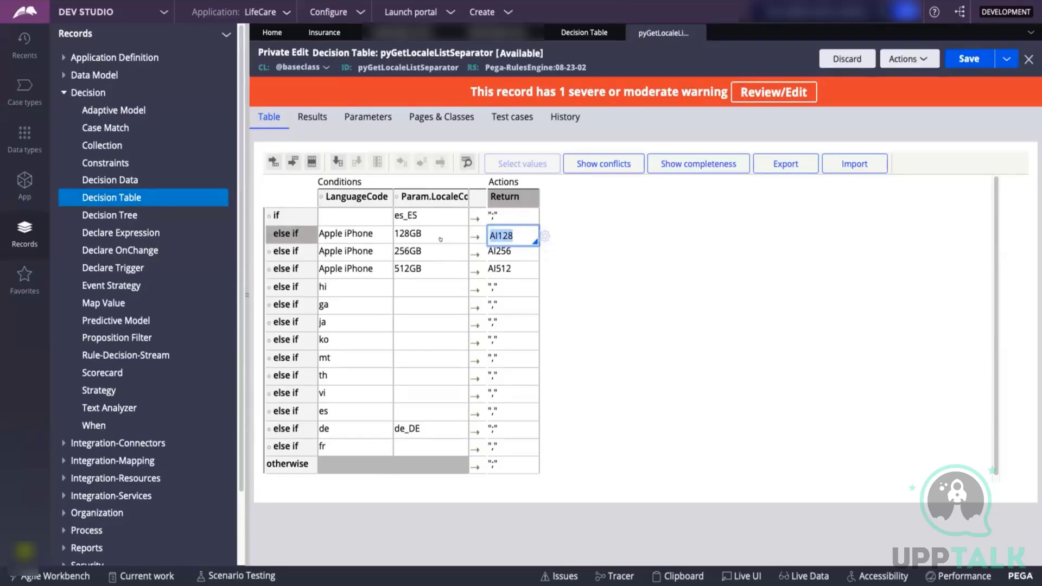
click(343, 253)
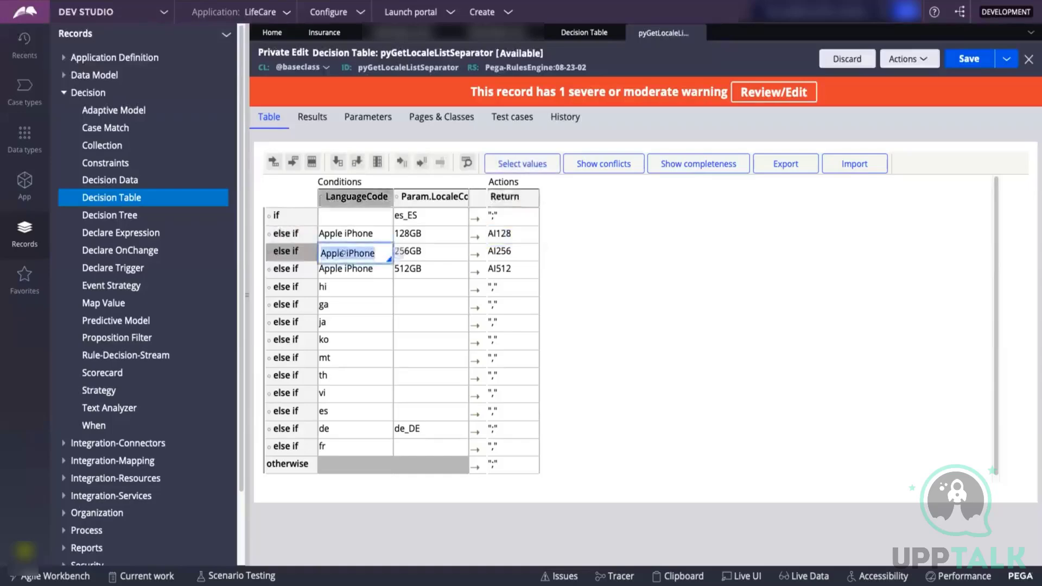
click(424, 251)
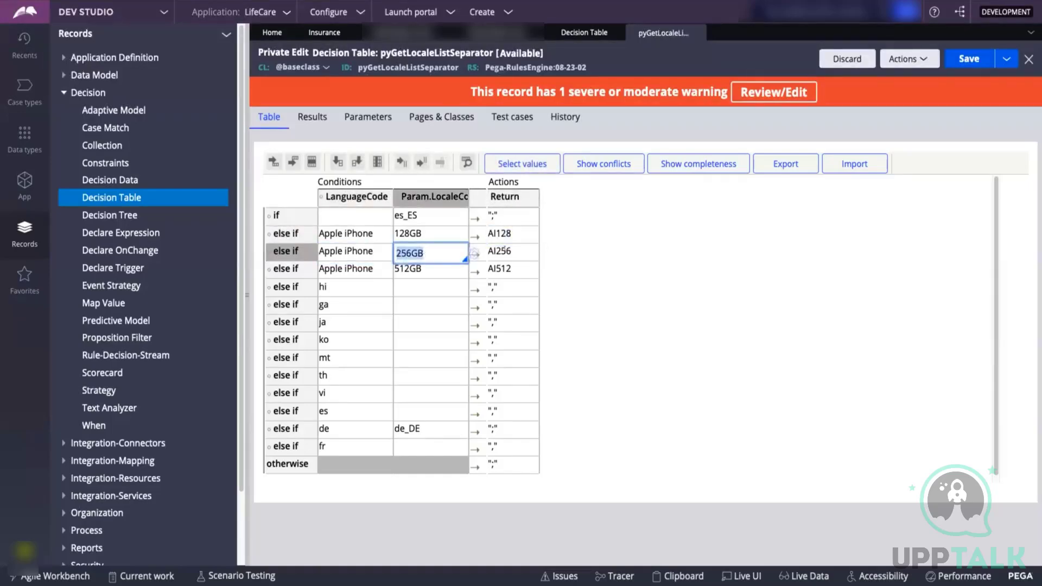
key(Tab)
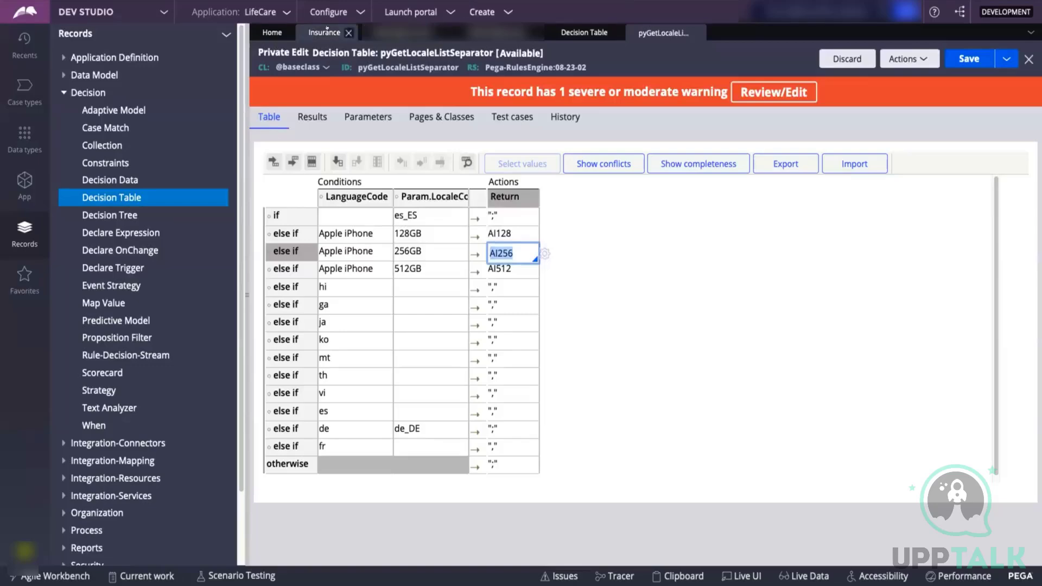
Return to the Insurance case type and open the view configuration of its Personal Details step
click(333, 32)
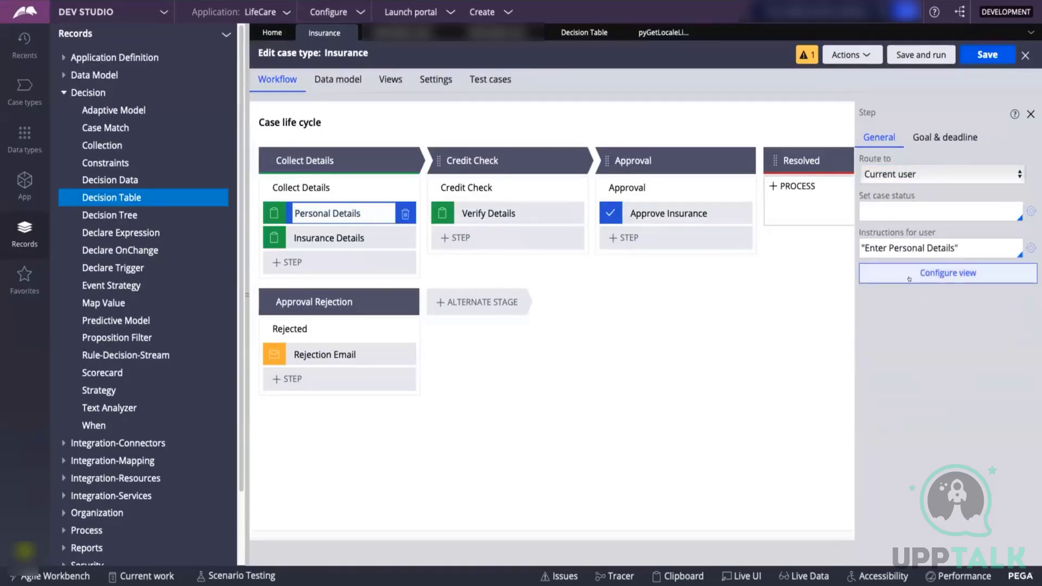
click(909, 278)
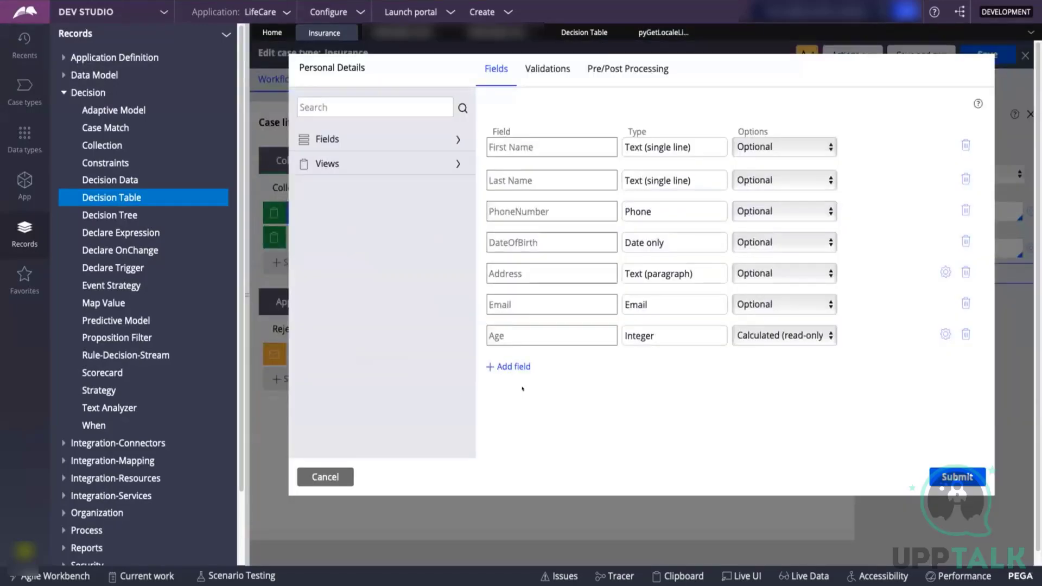
click(515, 367)
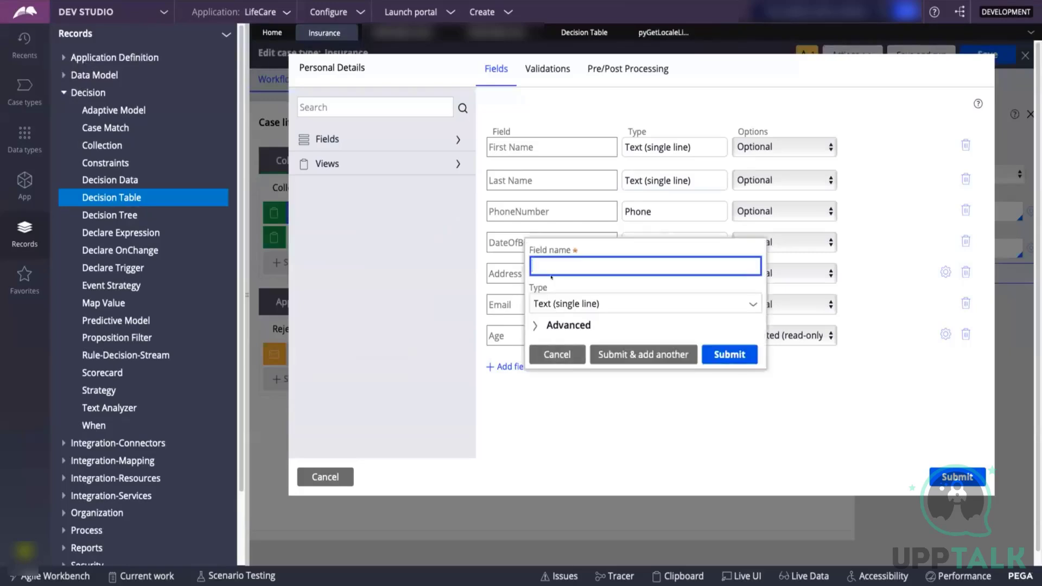
text(Phone)
click(733, 305)
click(527, 358)
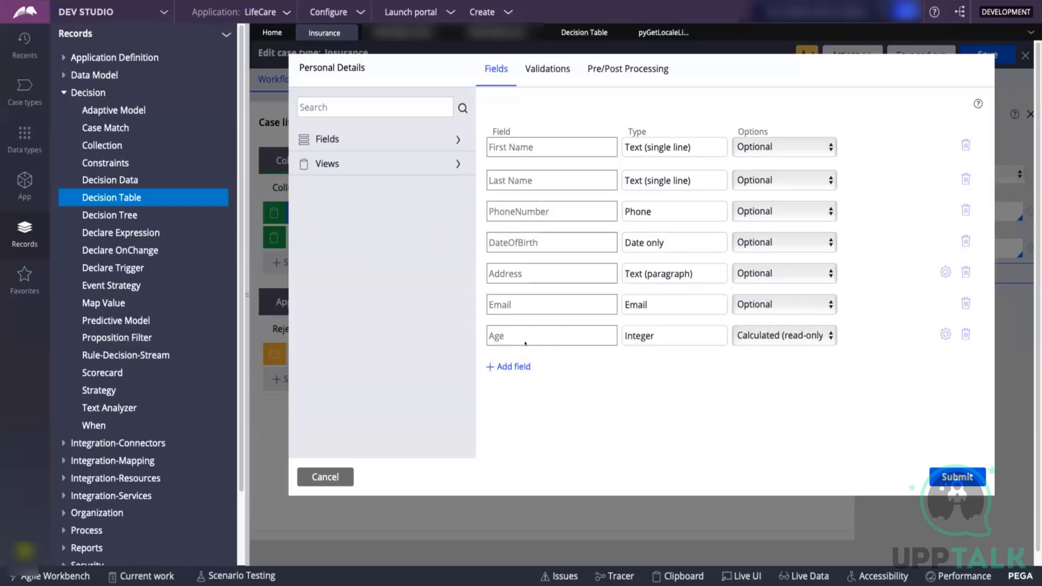
click(510, 367)
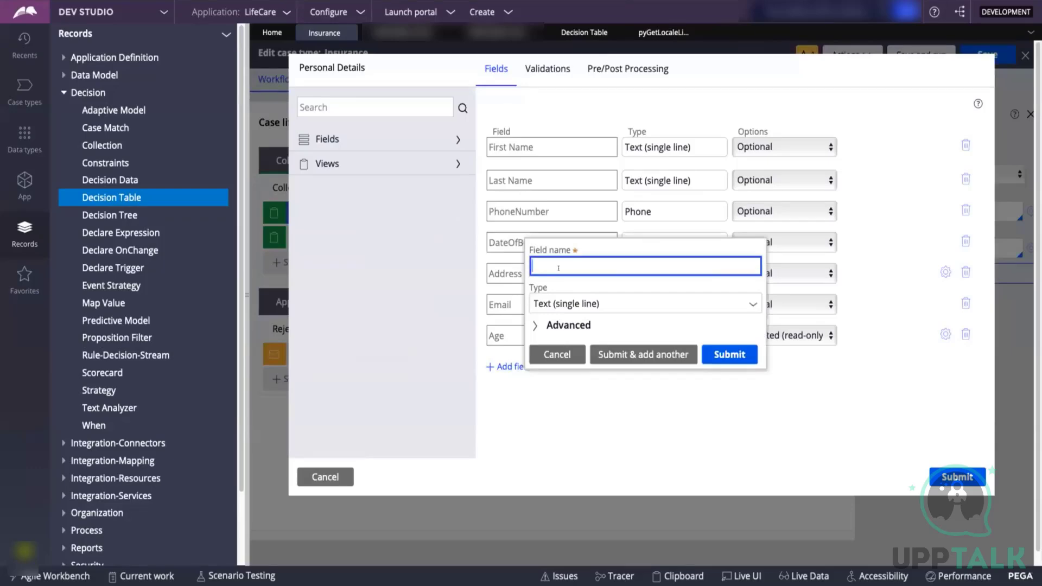
text(a)
key(BackSpace)
text(Product)
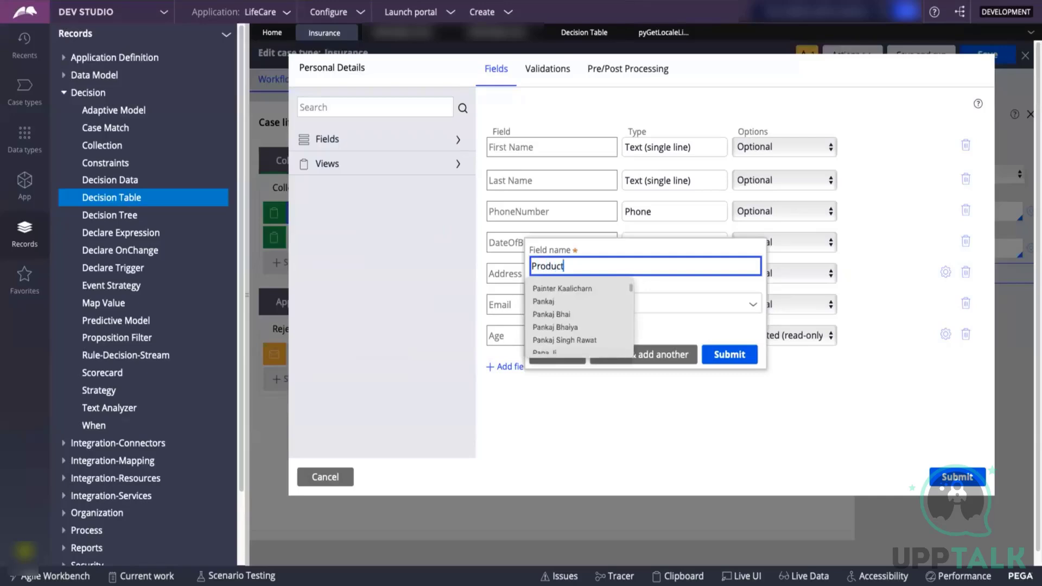
click(697, 286)
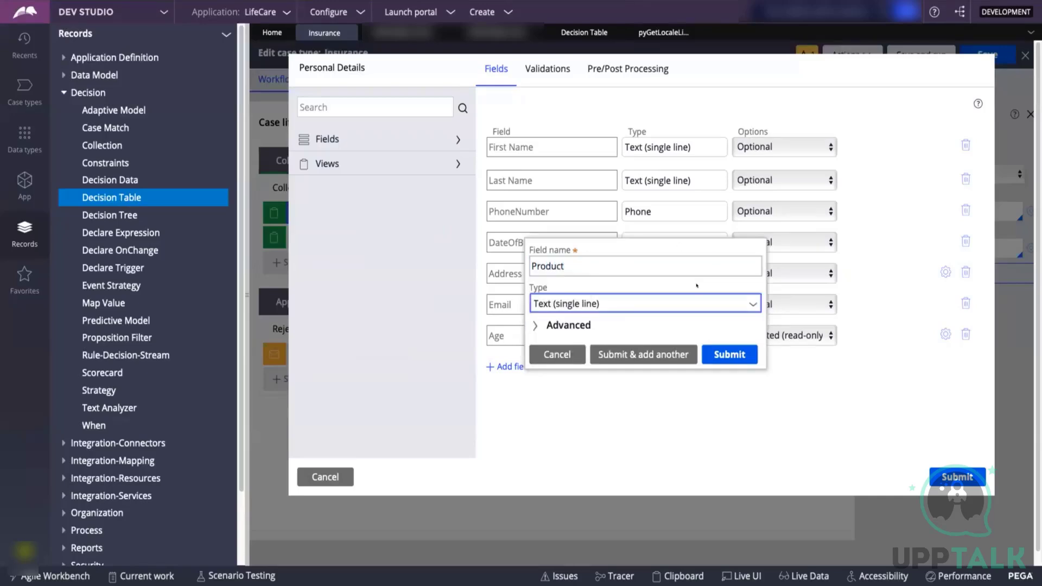
click(735, 296)
click(594, 267)
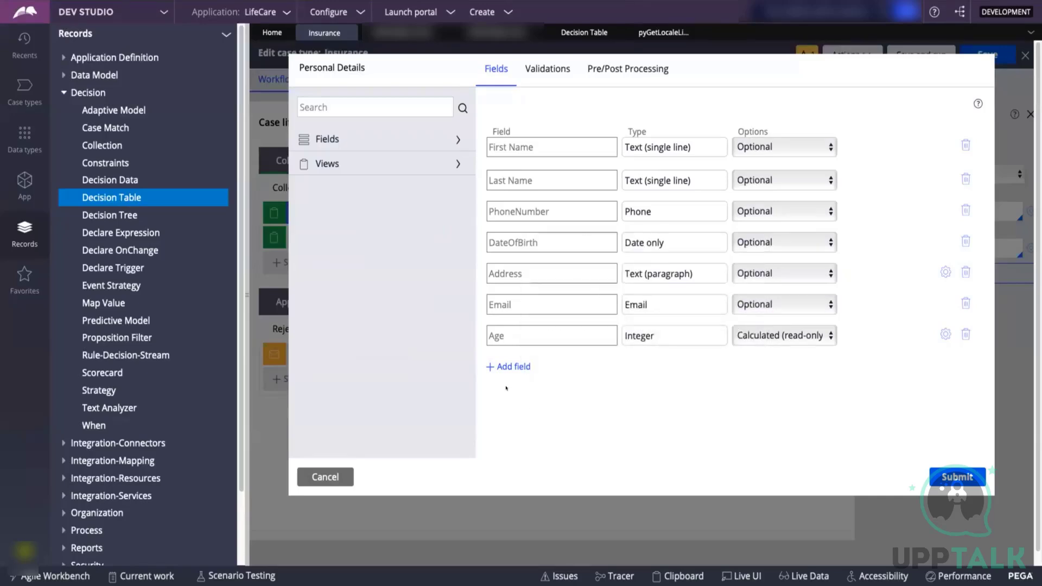
click(521, 367)
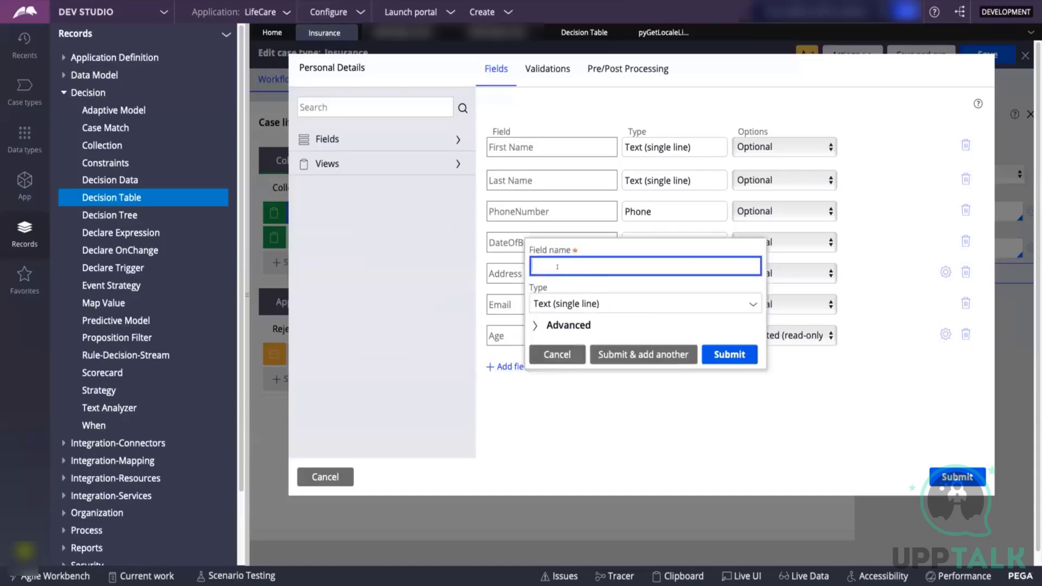
text(Product)
click(606, 304)
click(740, 305)
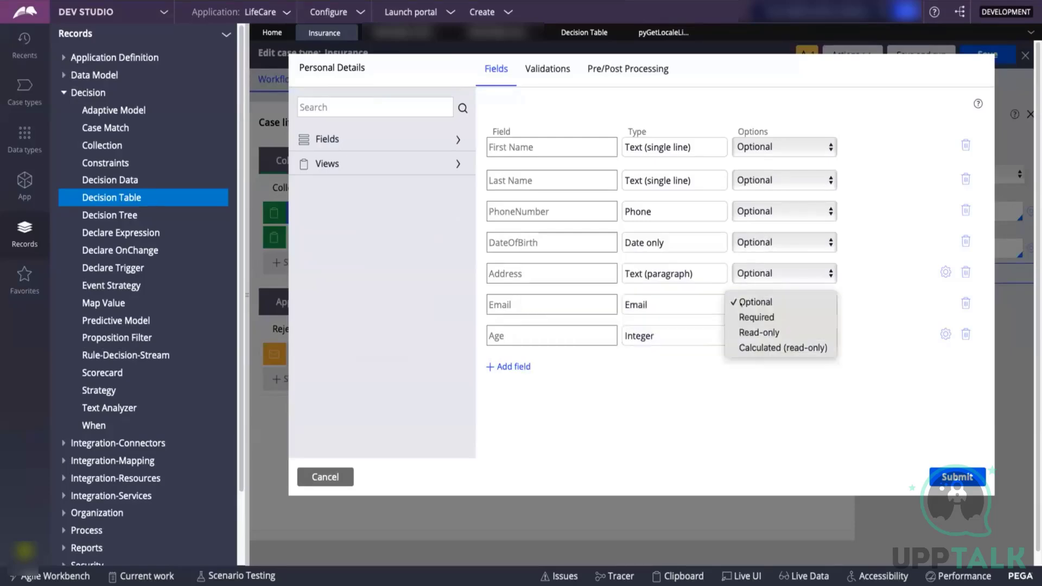
click(576, 324)
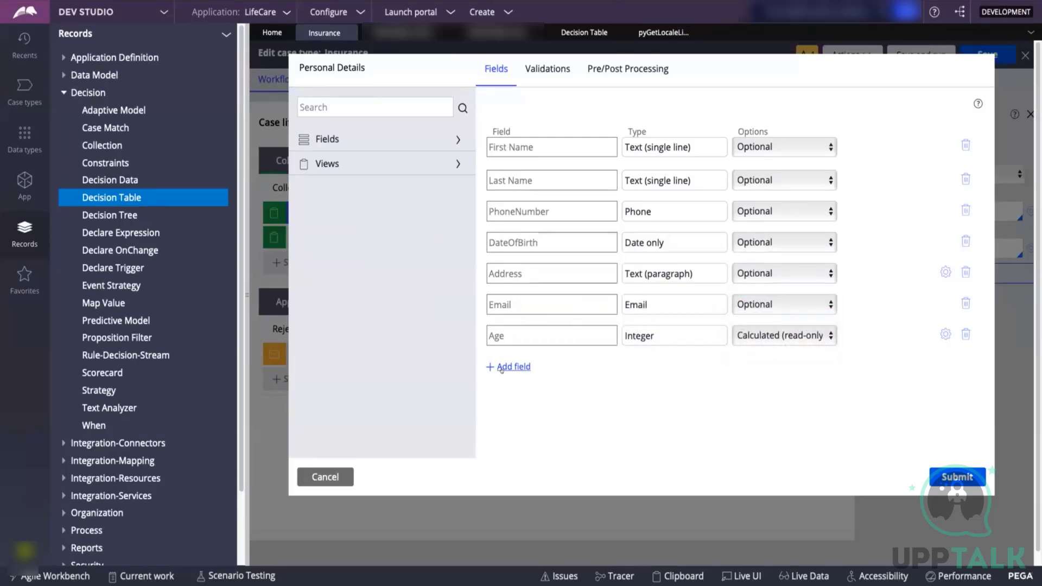
Start a new field named Product in the Personal Details view and set its type to Picklist
click(510, 366)
text(Product)
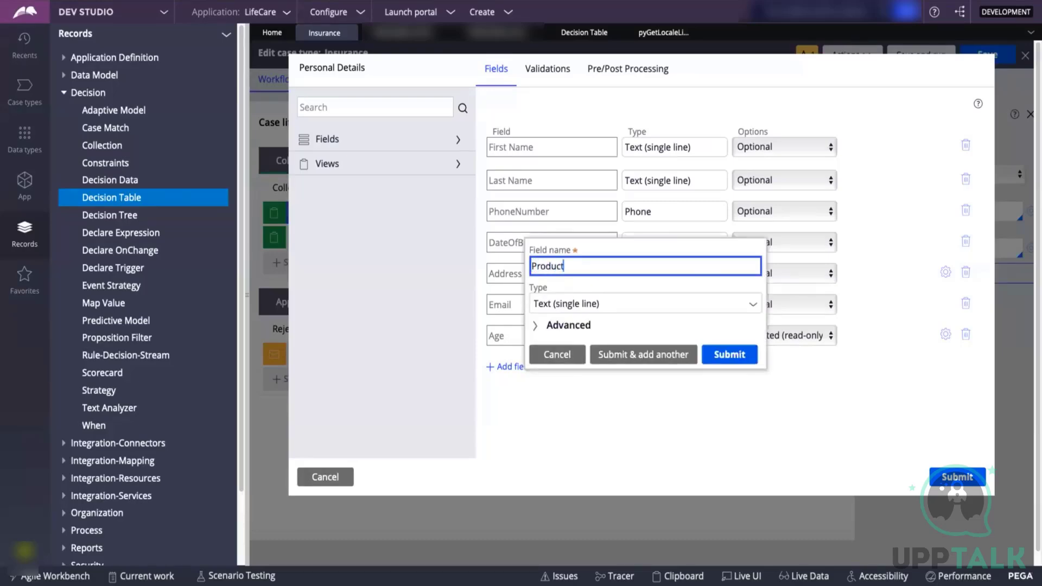
click(605, 302)
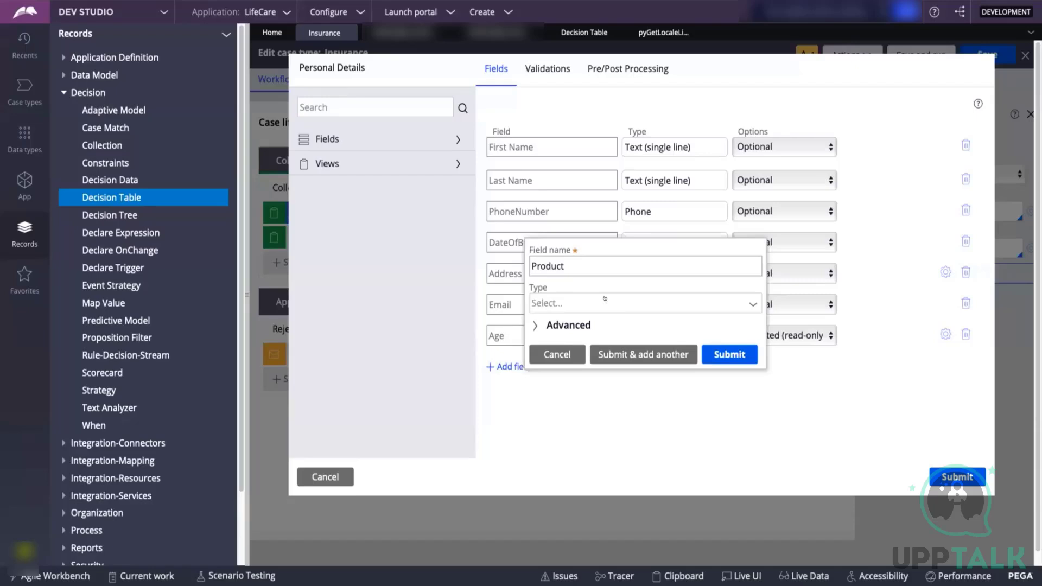
click(575, 298)
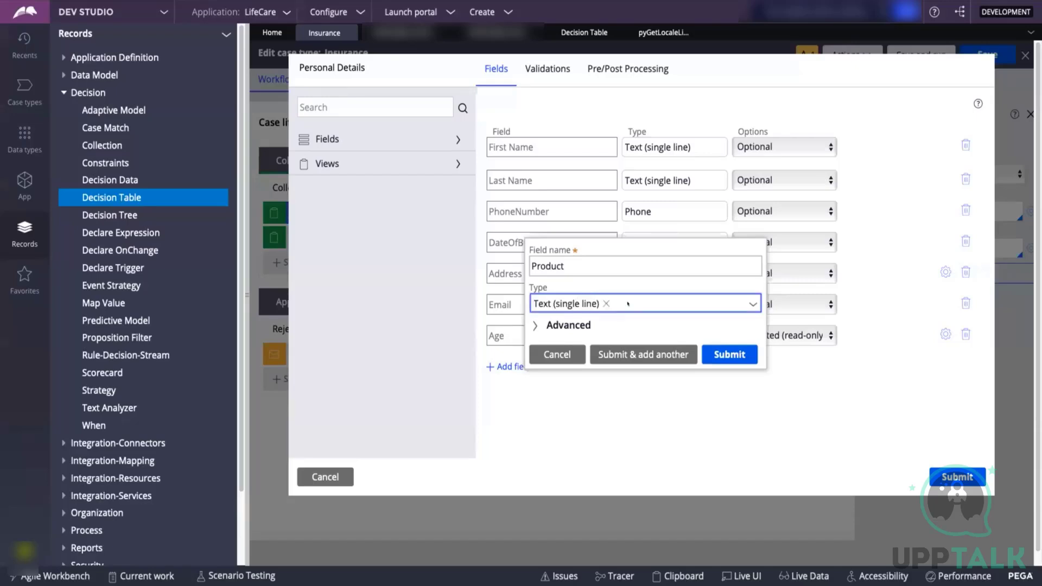
click(750, 304)
click(750, 304)
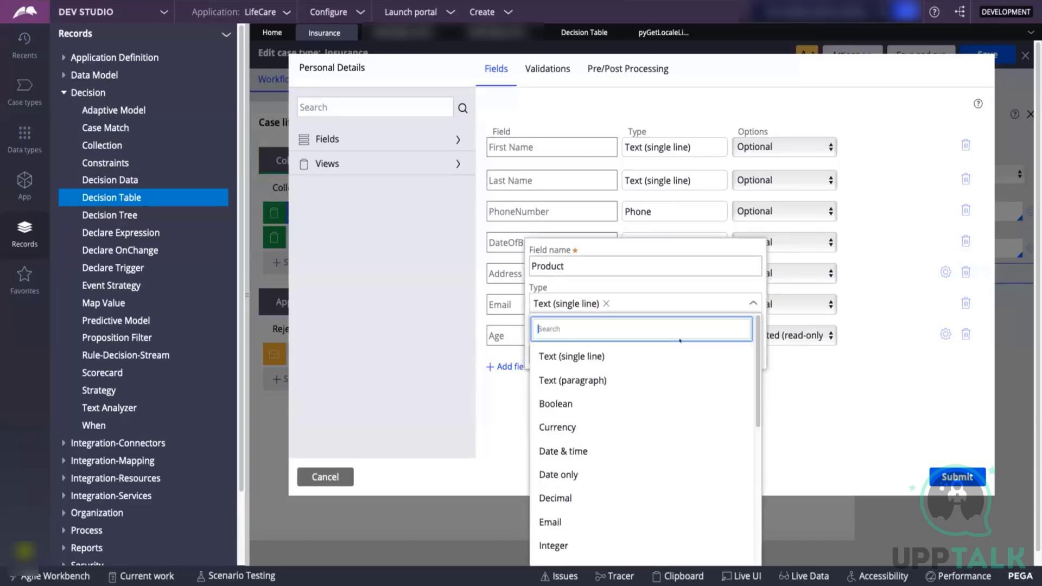
scroll(560, 401, down, 1)
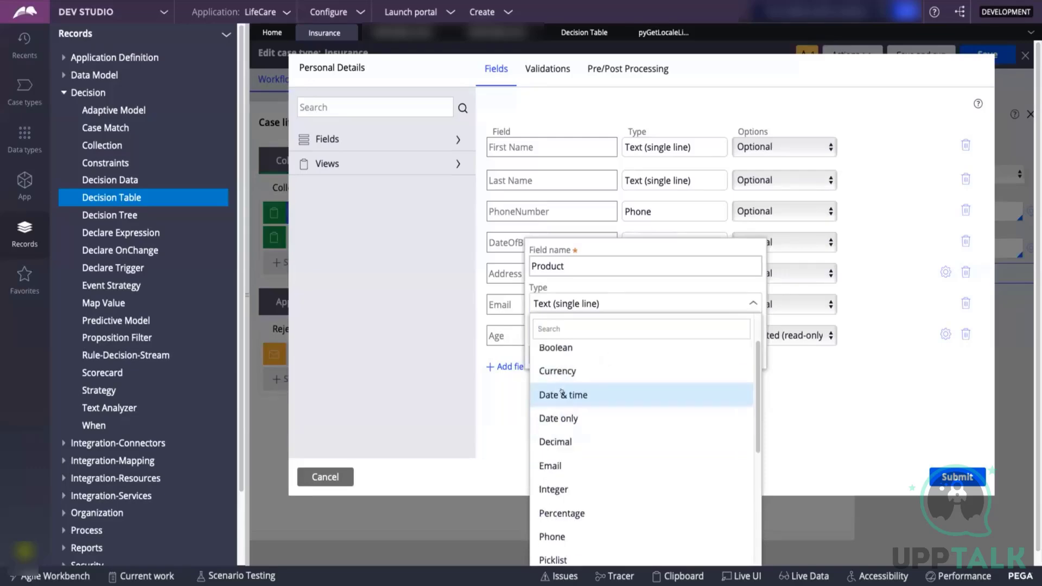
scroll(559, 537, down, 1)
click(560, 551)
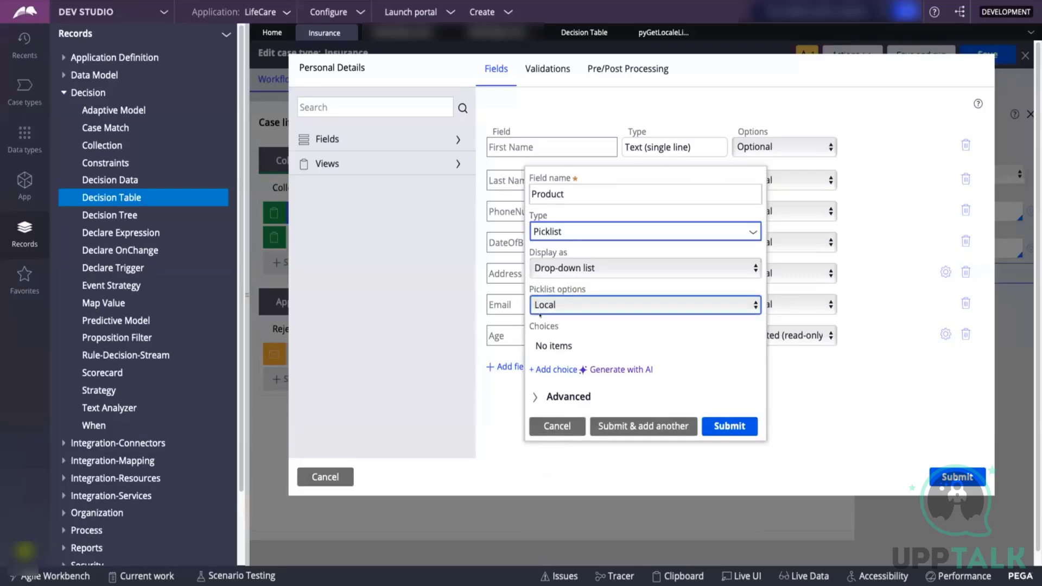
Add a local choice to the Product picklist and enter APPLE IPO as its text
click(554, 368)
text(APPL)
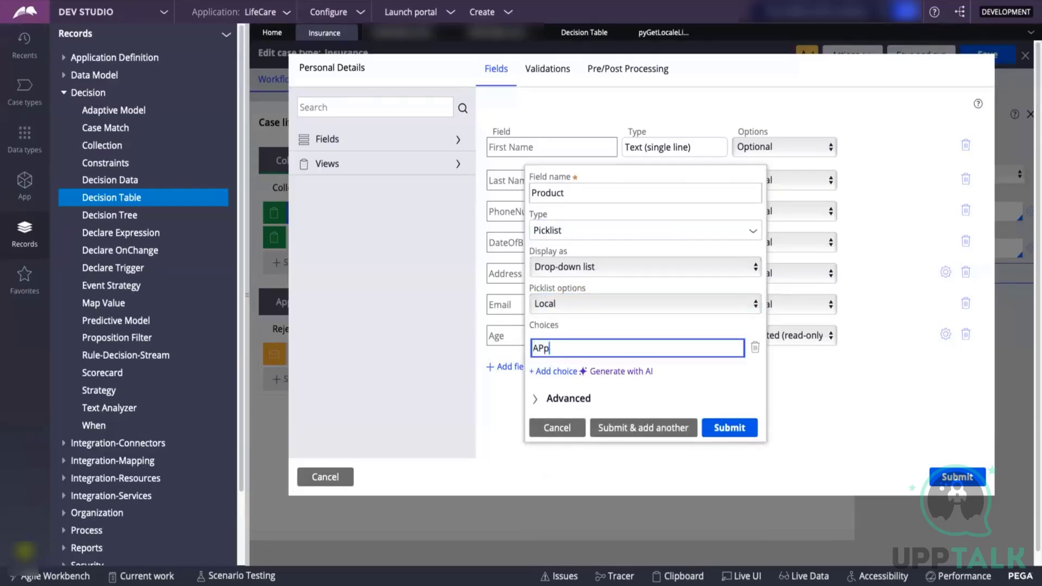
key(BackSpace)
key(BackSpace)
key(Caps_Lock)
text(PLE IPO)
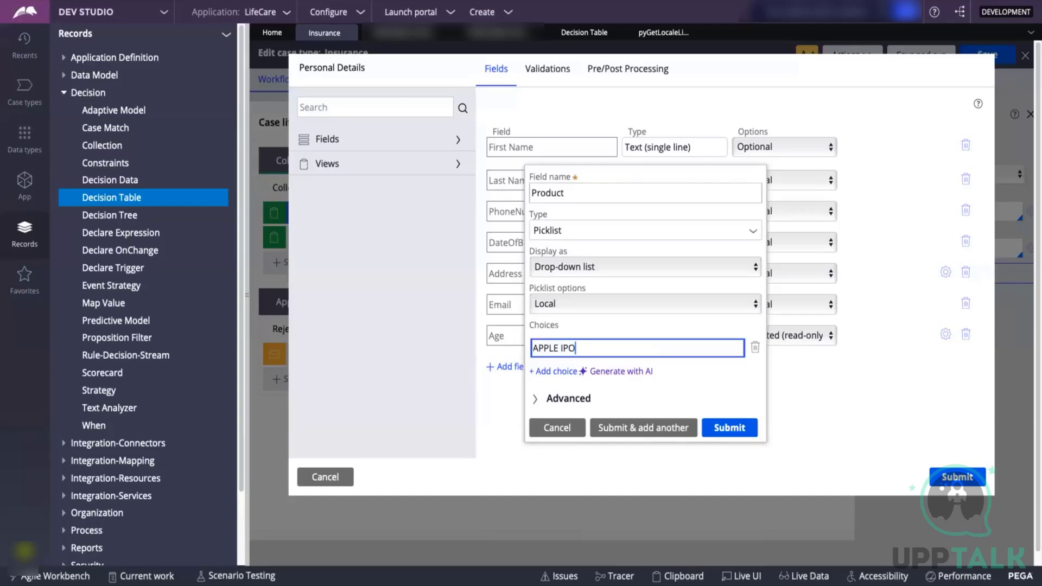
Complete the Product picklist's choice as APPLE IPHONE and submit the field
key(BackSpace)
text(HONE)
click(726, 428)
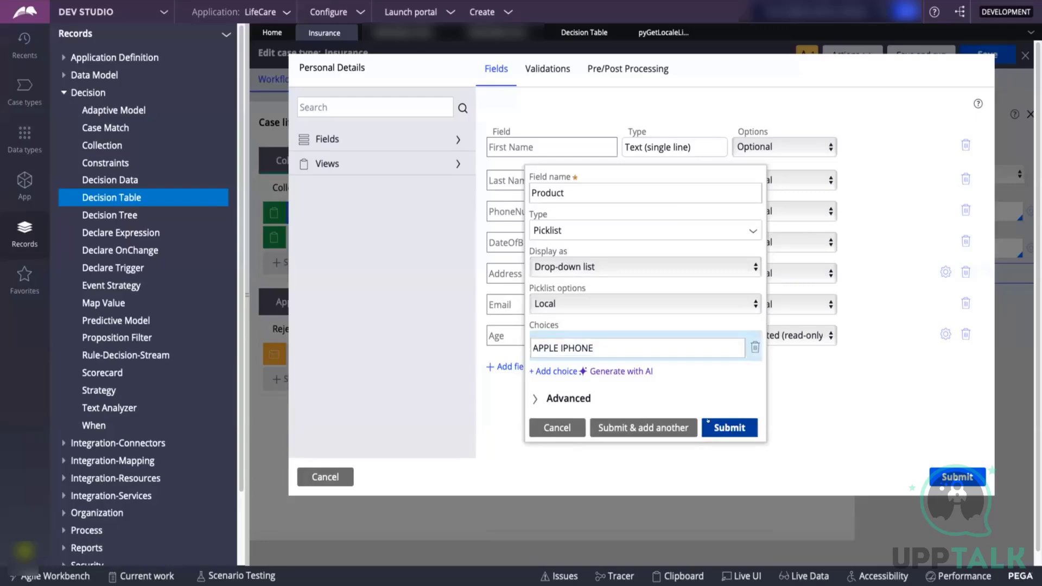
key(Escape)
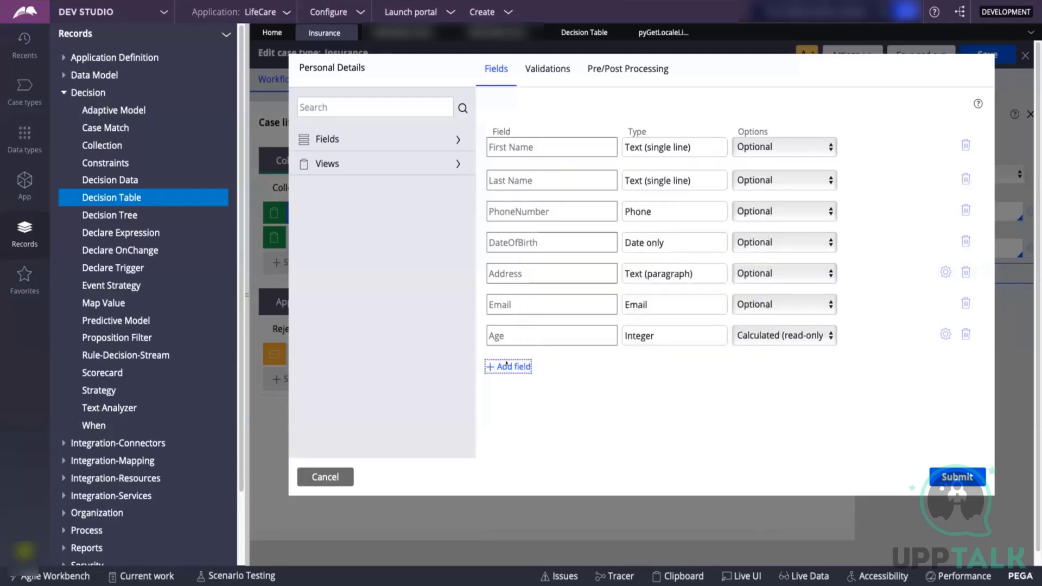
Add another field to the Personal Details view, named Model with type Picklist
click(509, 397)
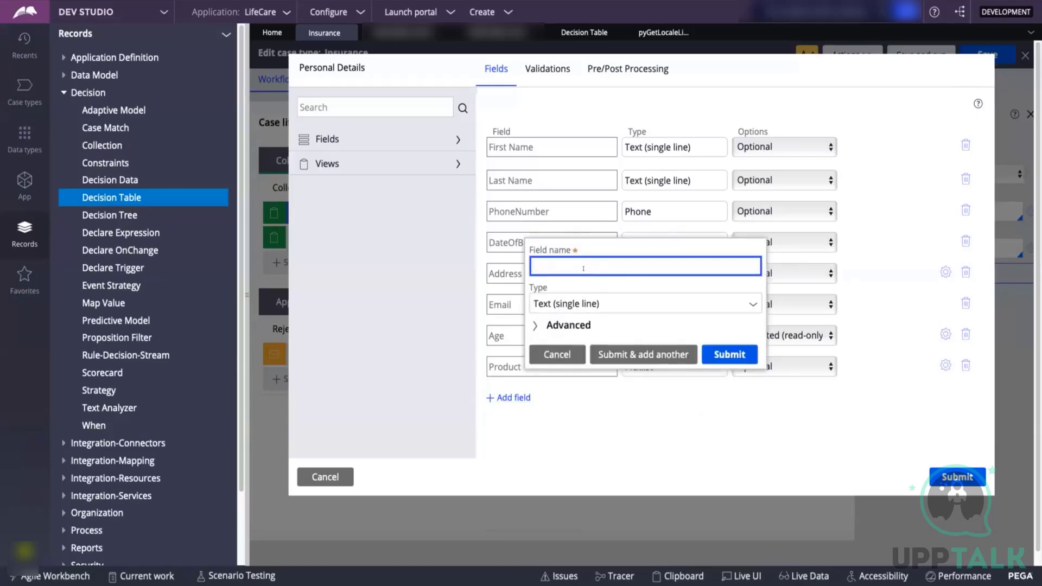
text(MODEL)
key(BackSpace)
key(BackSpace)
key(BackSpace)
key(BackSpace)
key(BackSpace)
key(Caps_Lock)
text(Model)
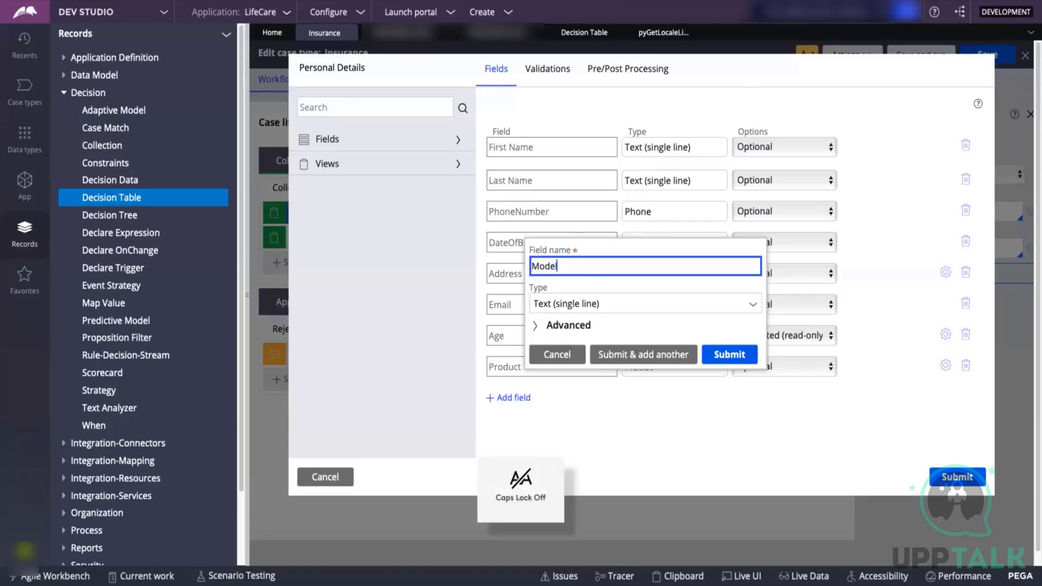
click(747, 305)
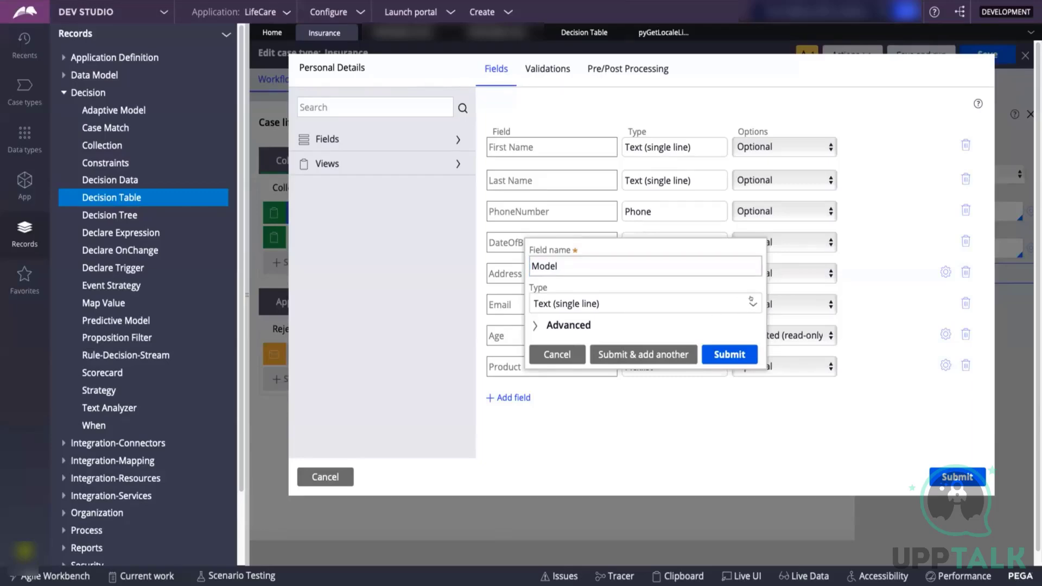
click(752, 299)
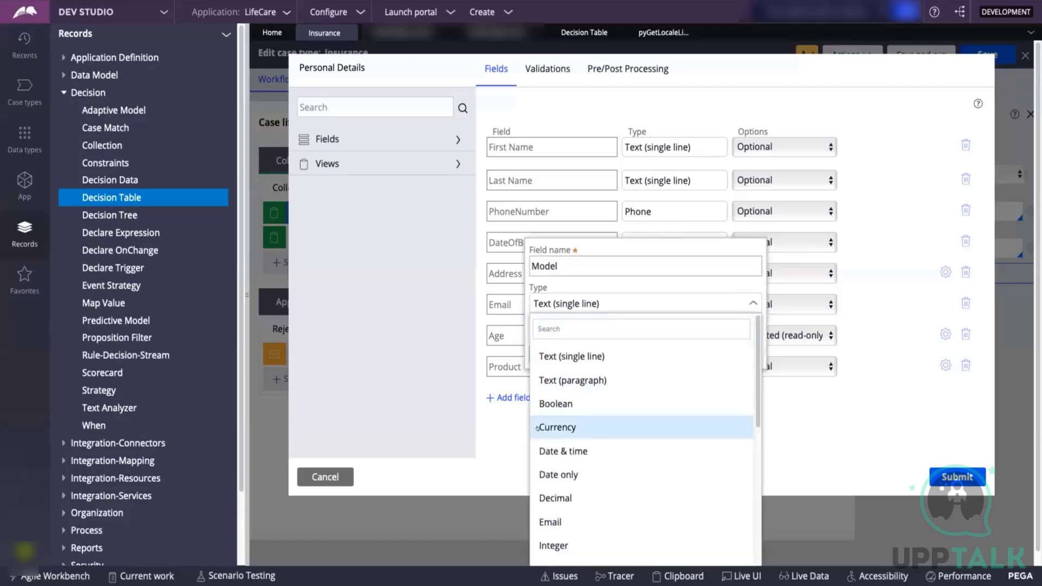
scroll(588, 448, down, 3)
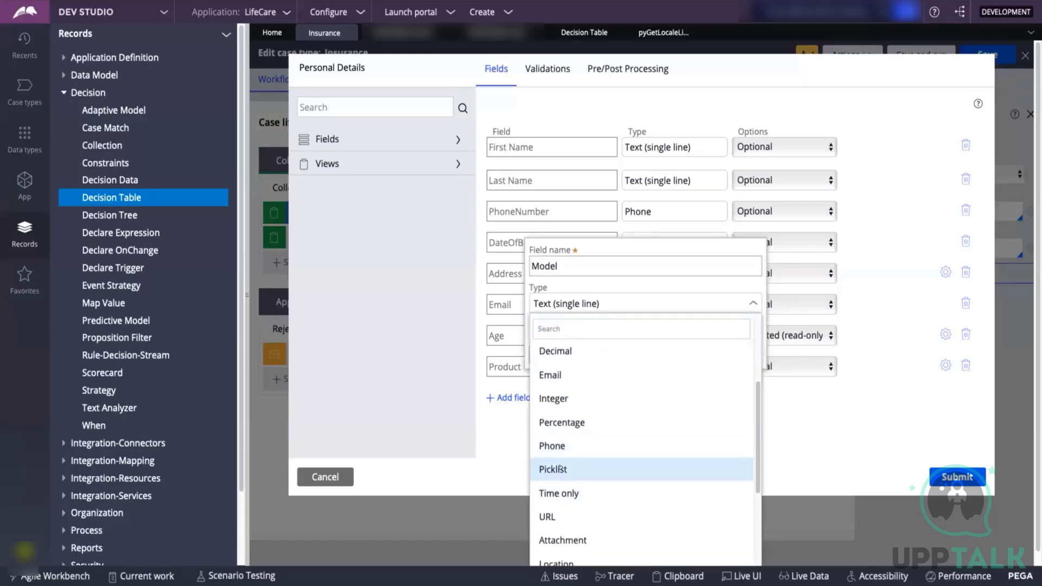
click(586, 470)
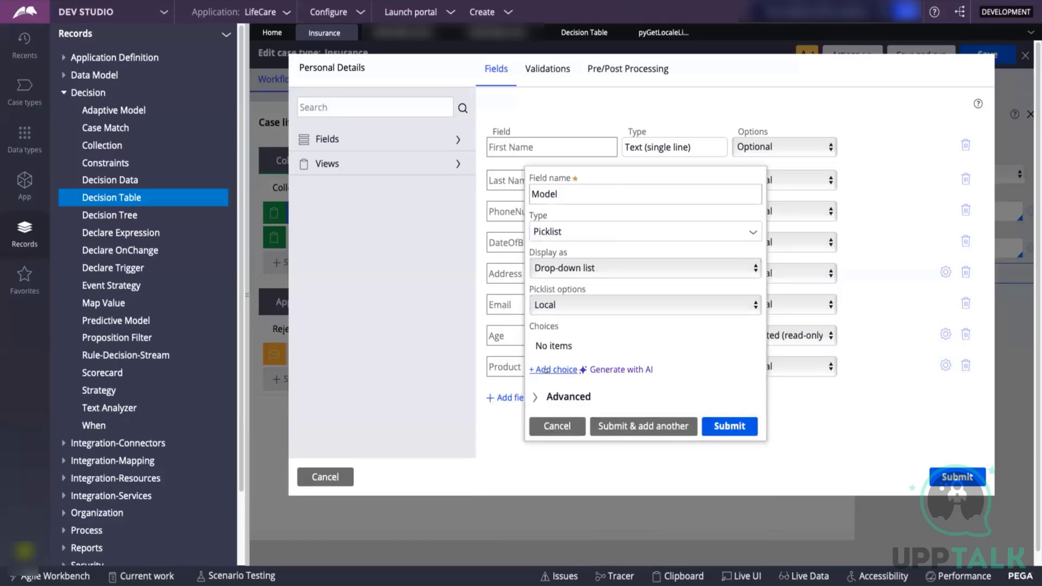
Give the Model picklist the choices 128GB, 256GB and 512GB, then submit the field and the Personal Details view
click(550, 371)
text(128GB)
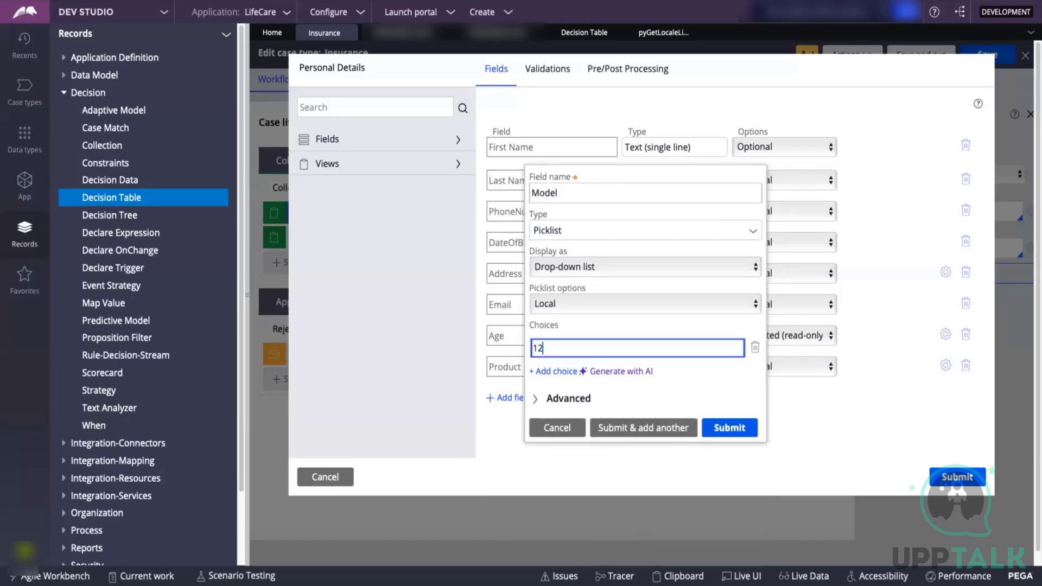
click(549, 371)
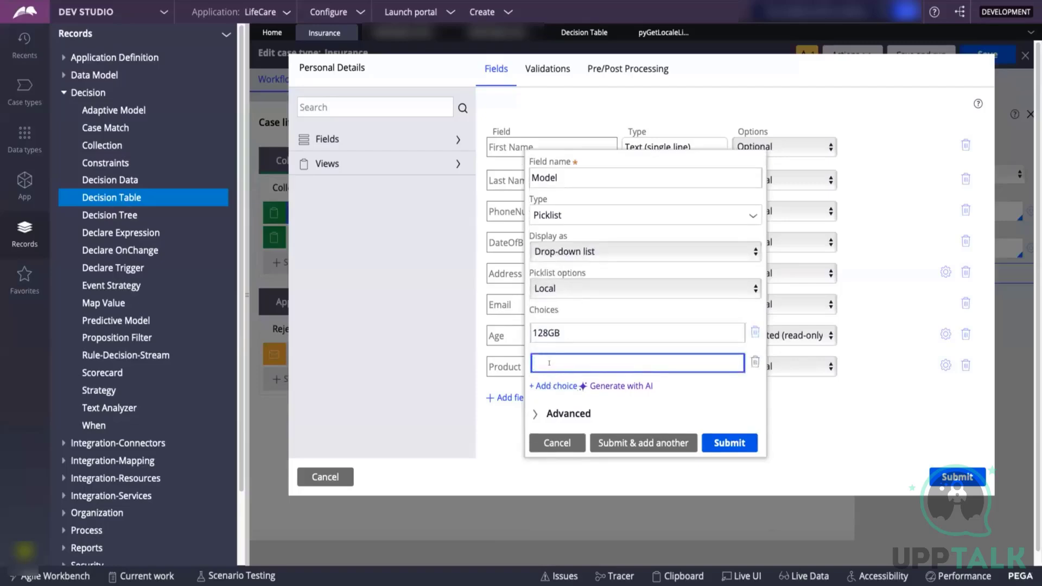
text(256GB)
click(552, 383)
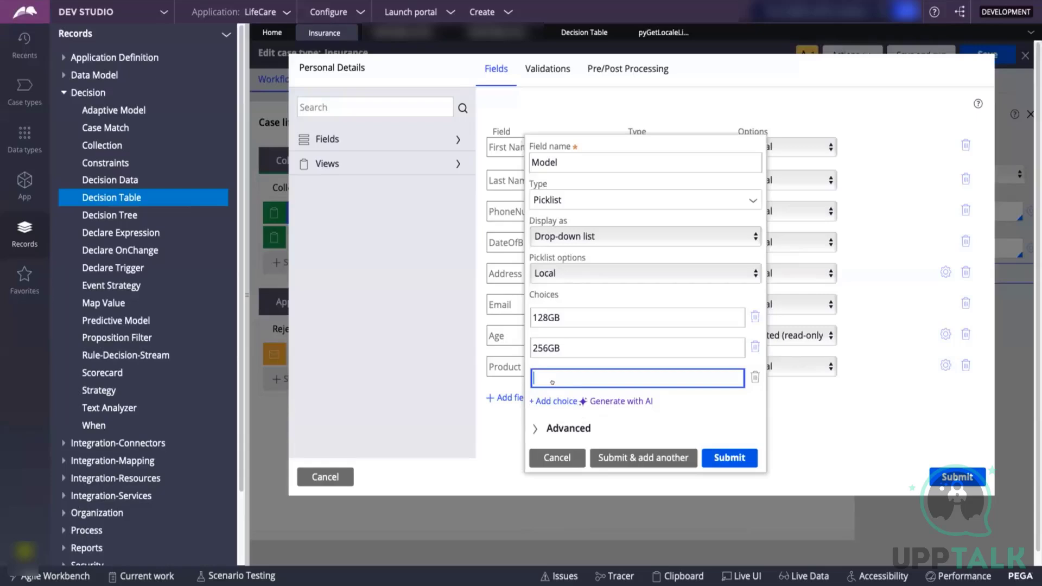
text(512GB)
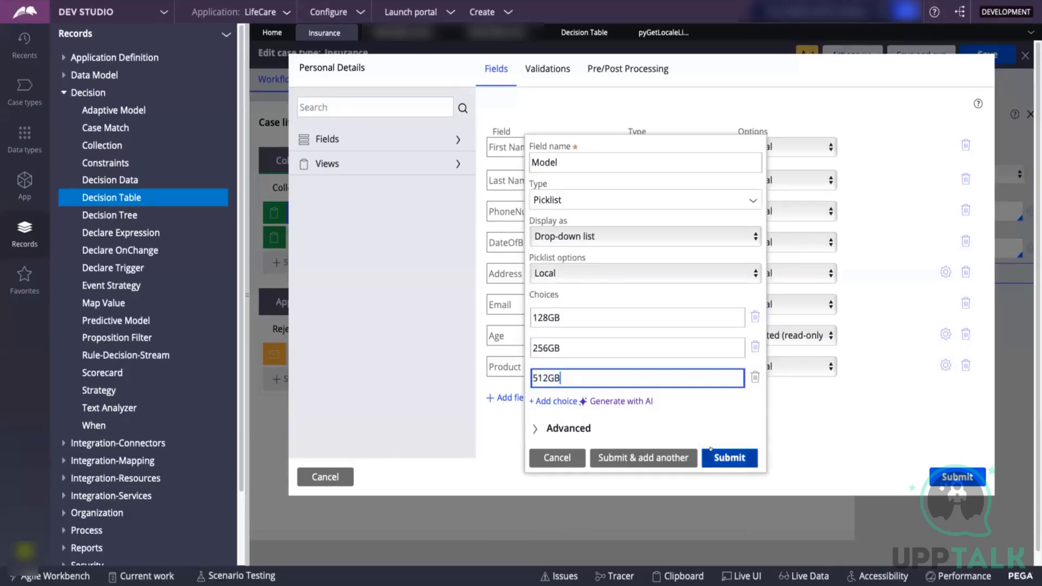
click(712, 456)
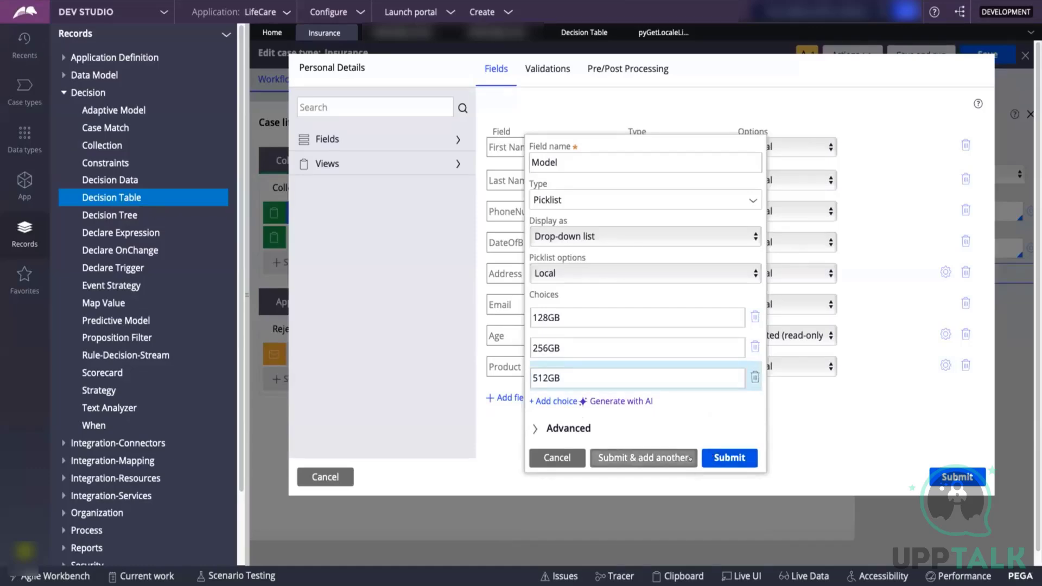
click(690, 463)
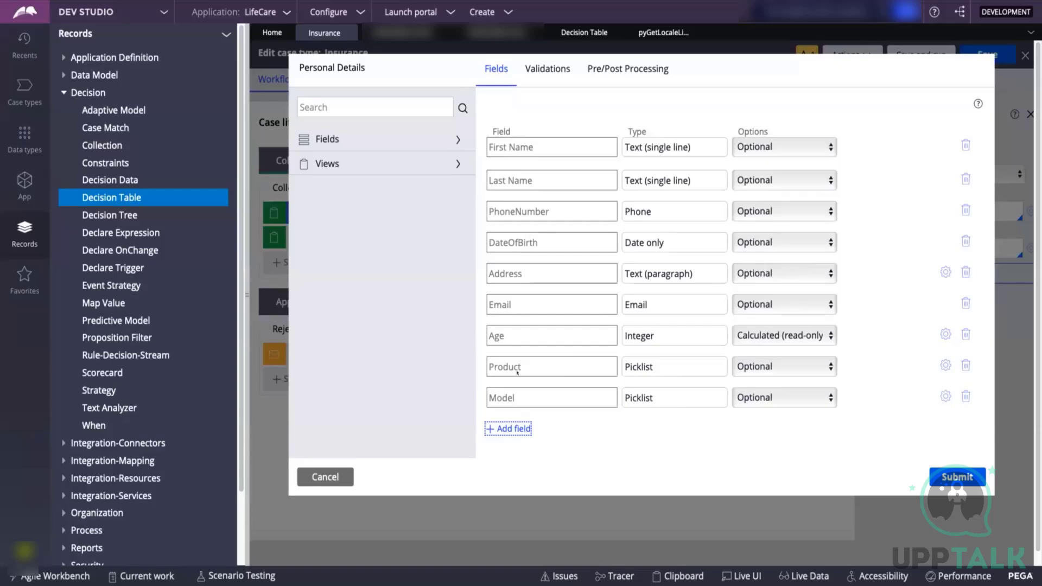
click(945, 477)
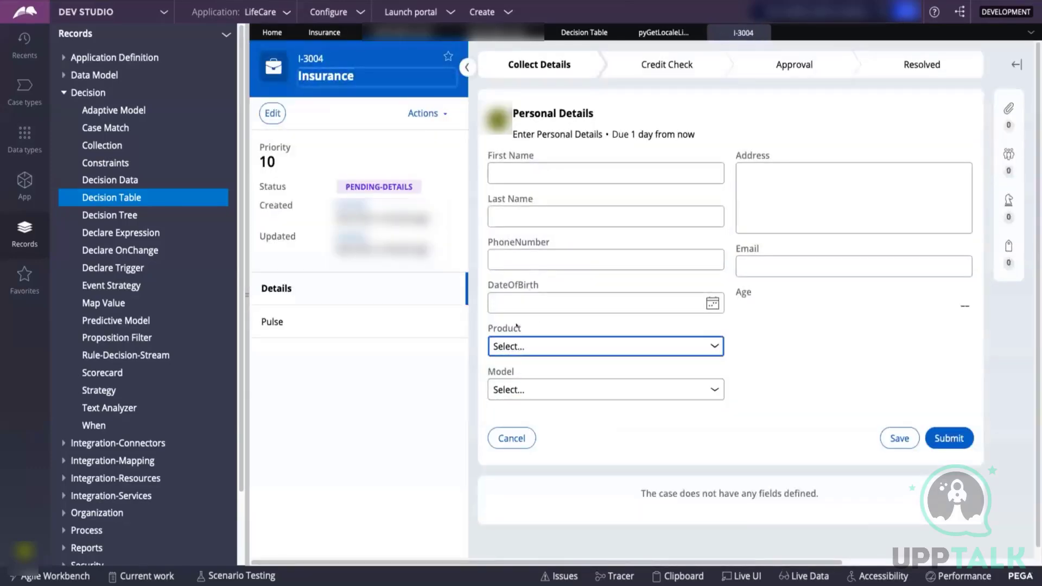
In the Insurance case's Personal Details form, choose APPLE IPHONE as the Product and 256GB as the Model
click(515, 344)
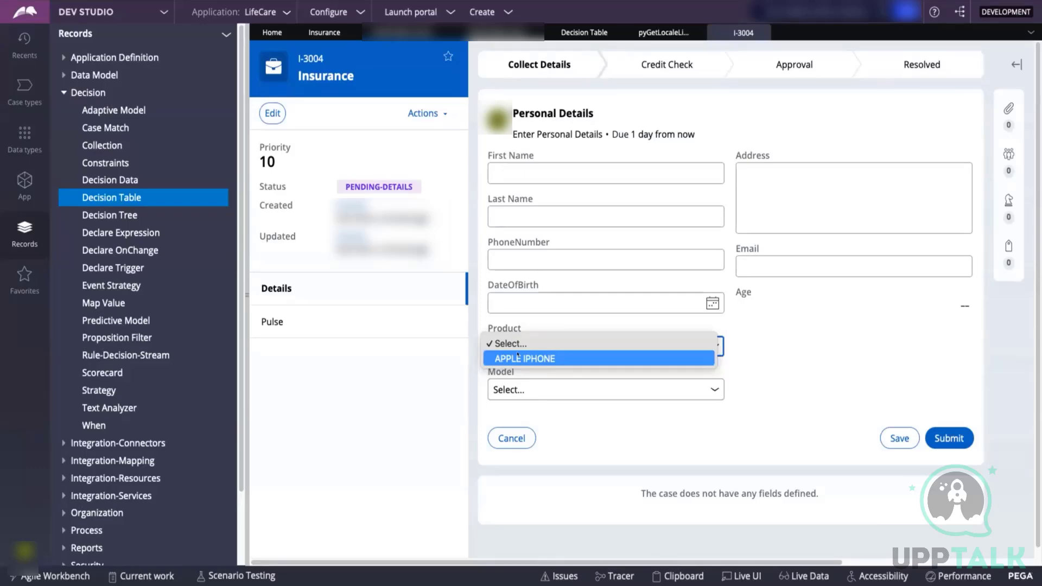
click(517, 358)
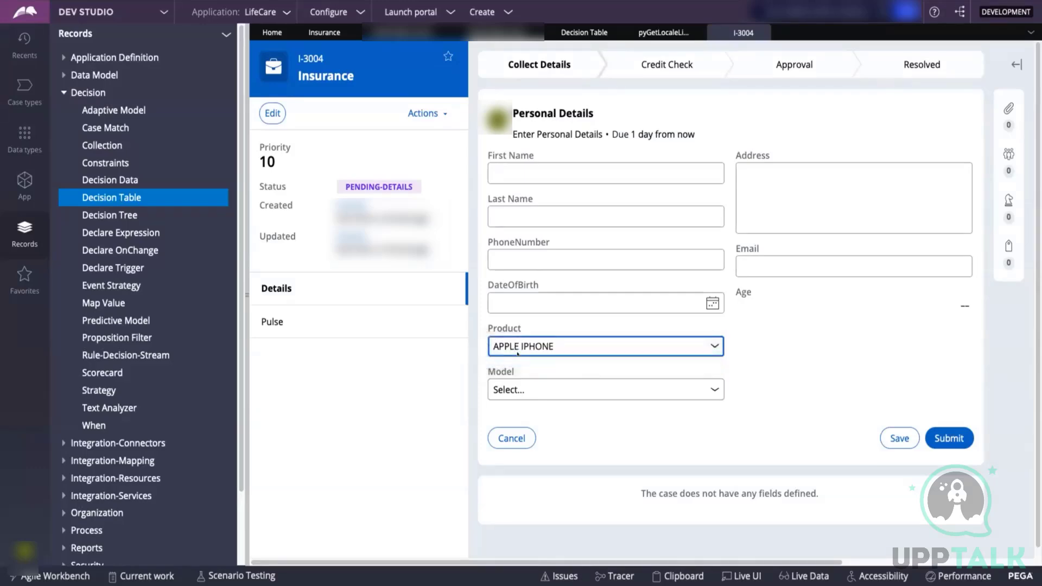
click(510, 390)
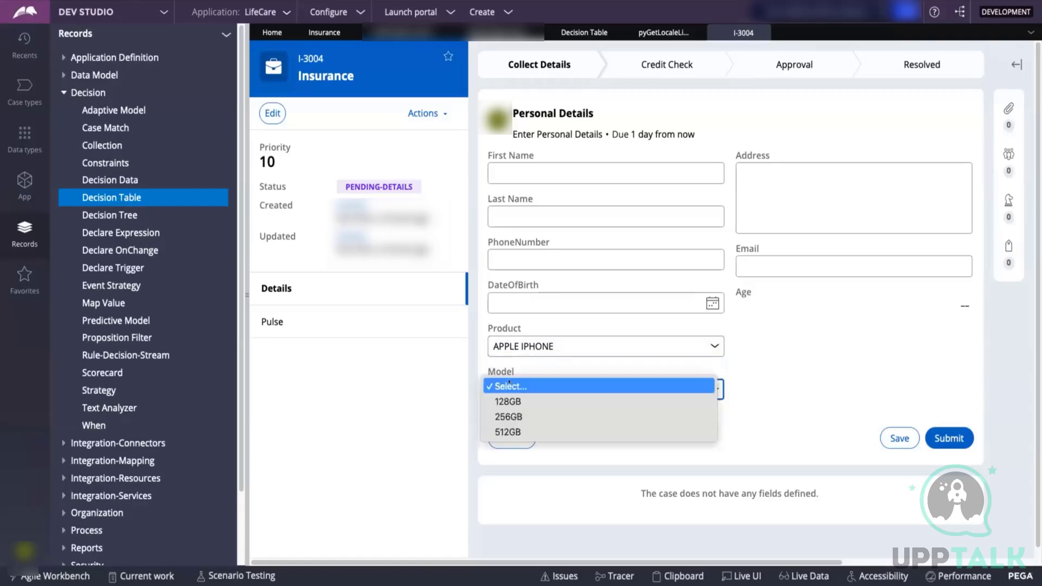
click(508, 416)
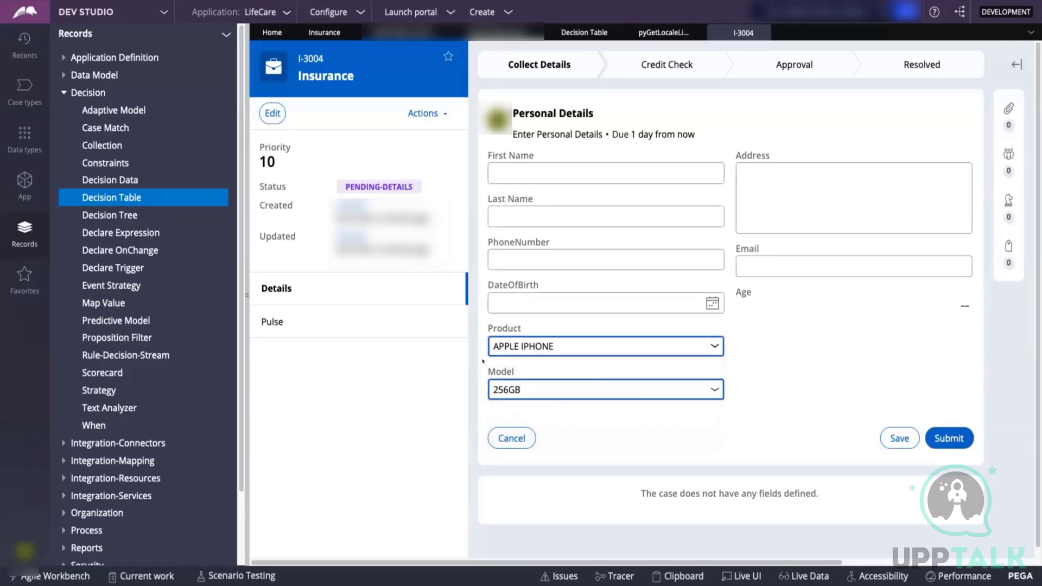
Compare the case's product and model with the Apple iPhone rows and return values in the pyGetLocaleListSeparator decision table
click(663, 33)
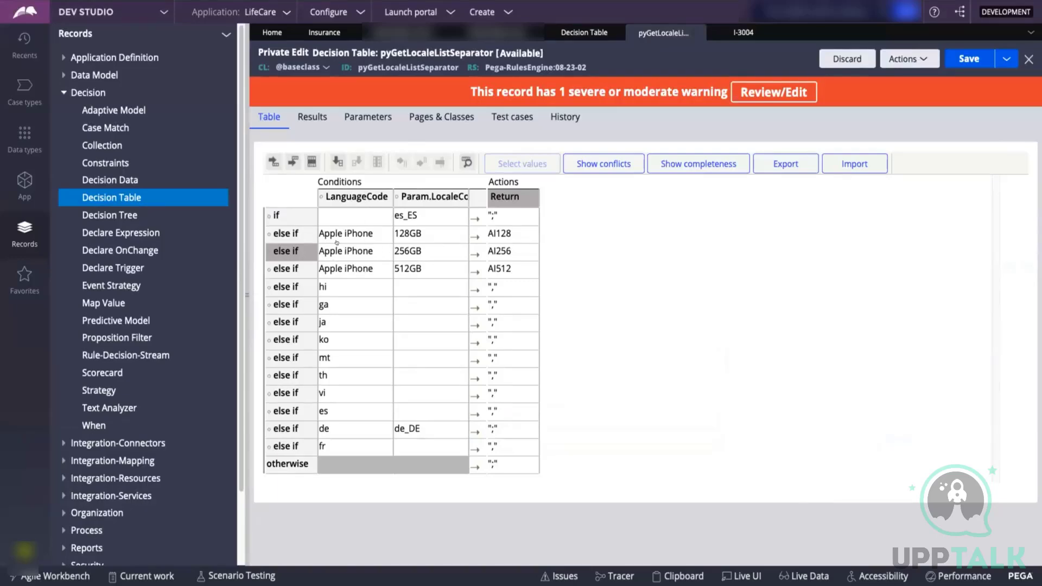
click(743, 33)
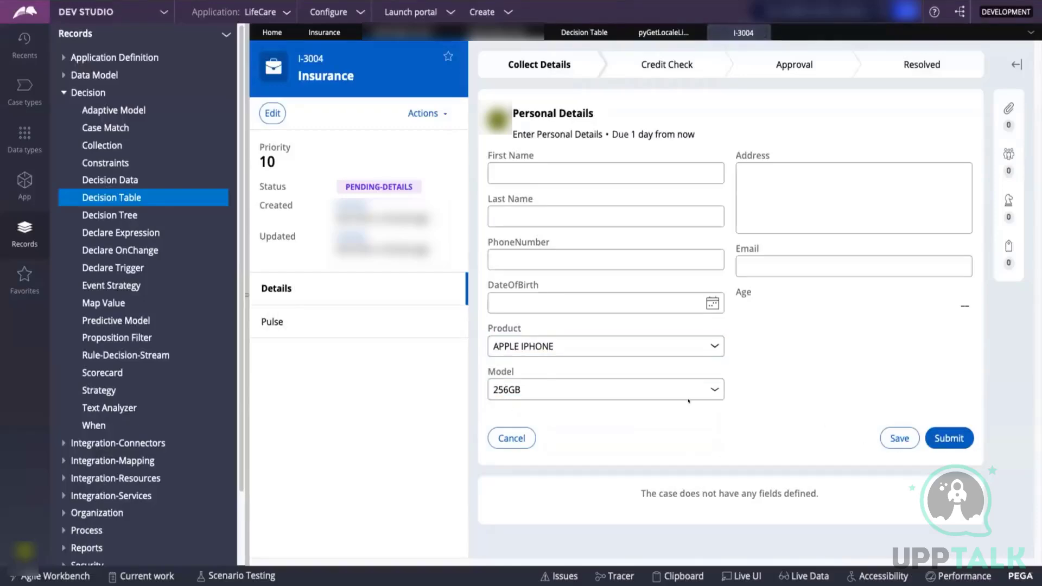
click(657, 34)
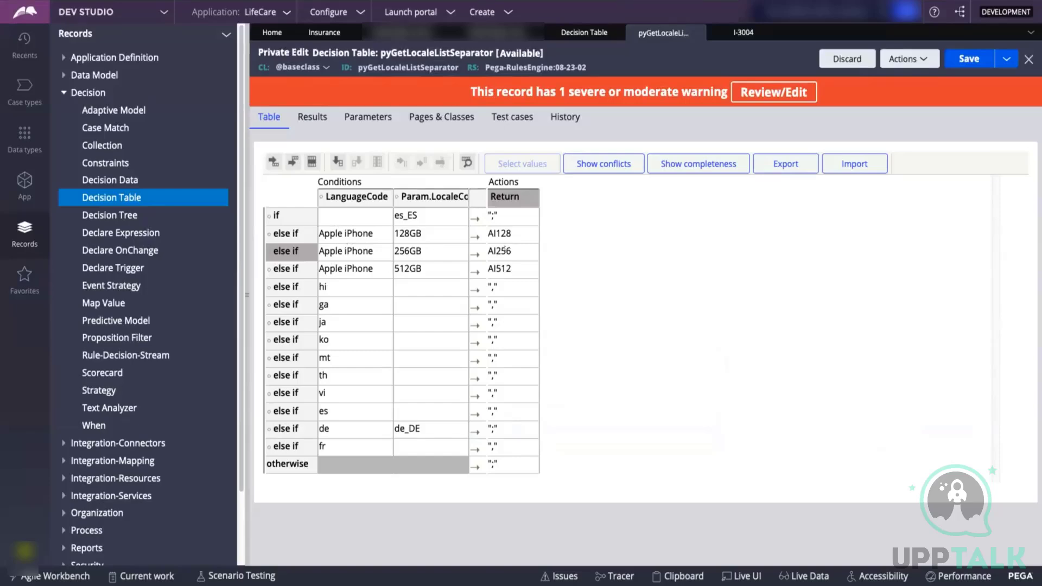
drag(511, 250, 490, 250)
click(489, 249)
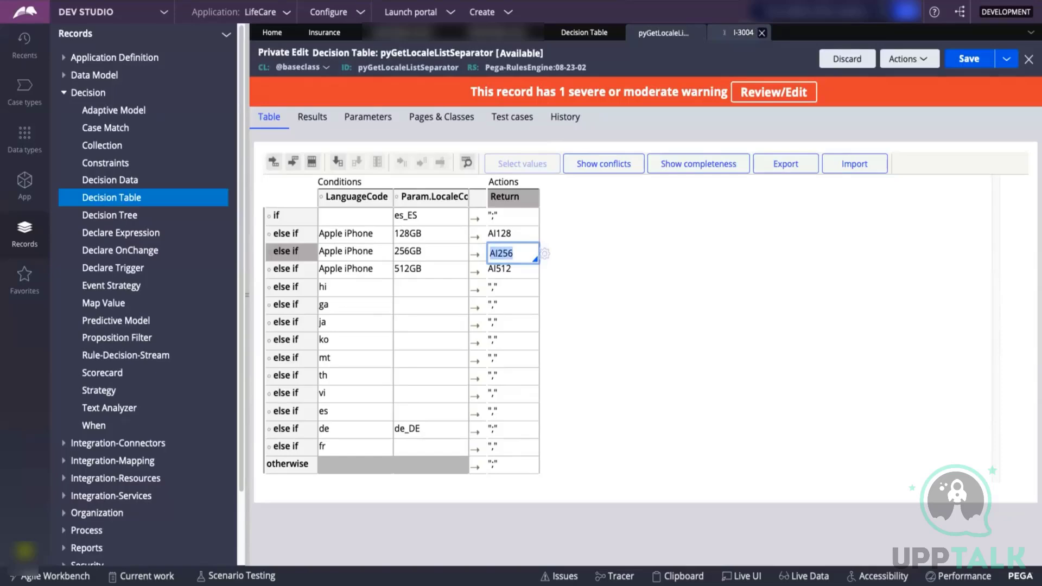
click(500, 196)
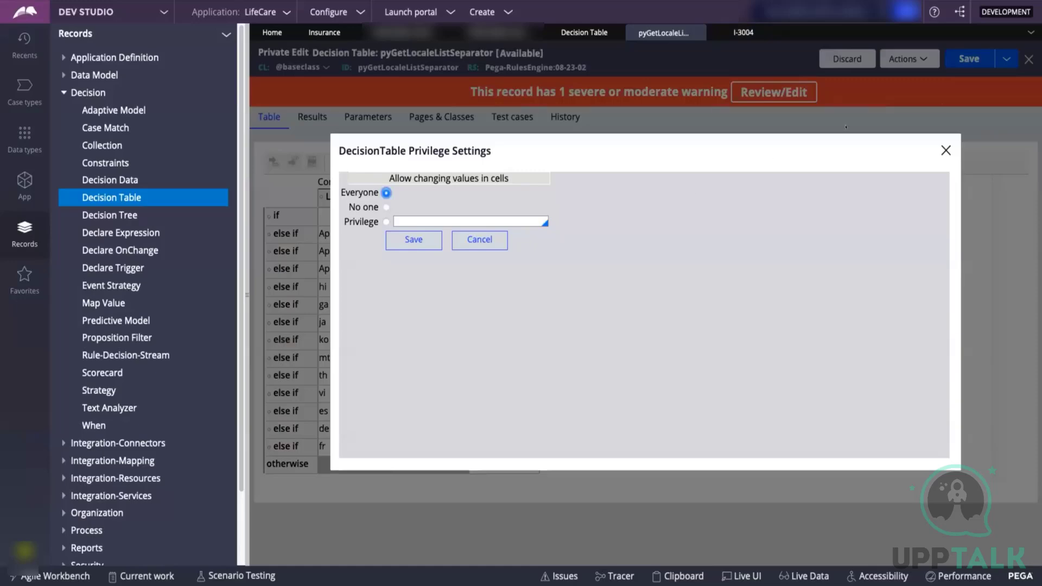
click(944, 150)
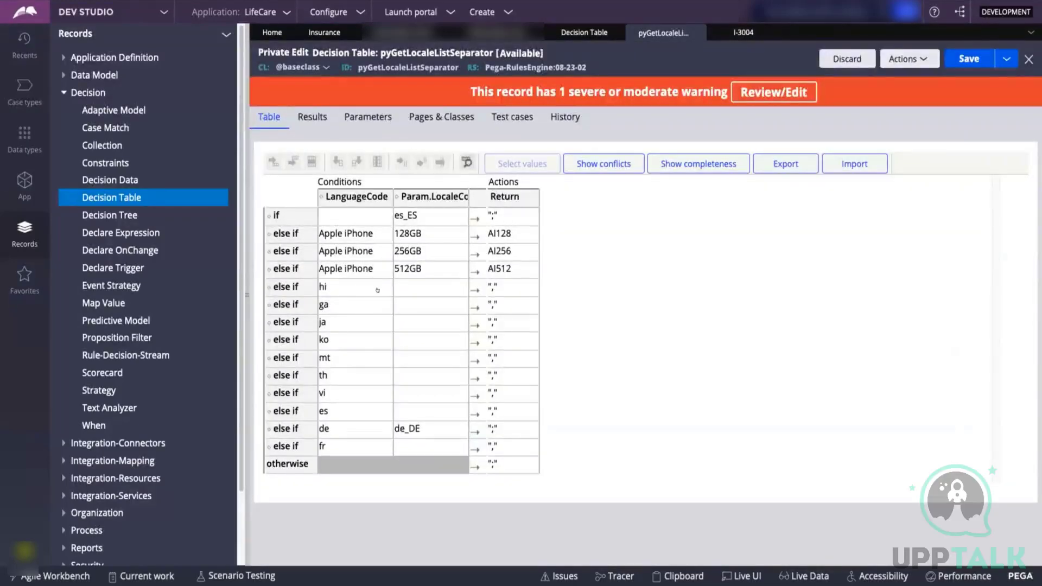
click(743, 32)
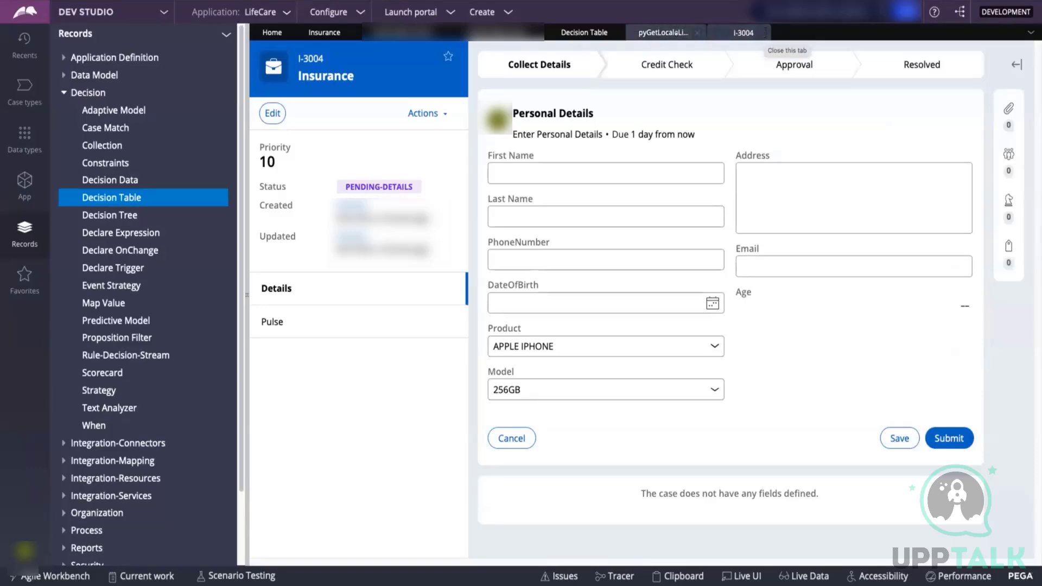
click(762, 33)
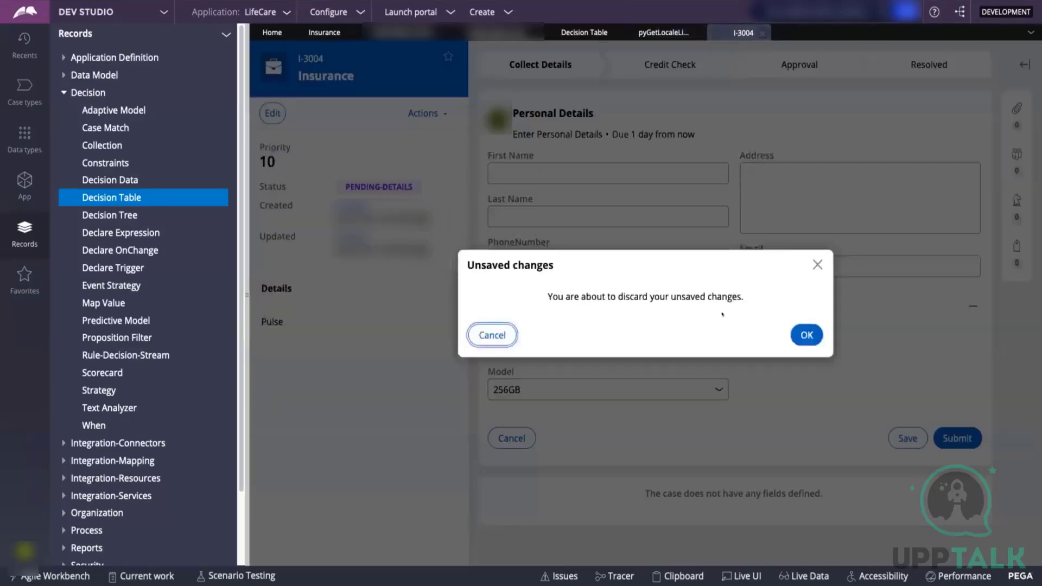
click(817, 265)
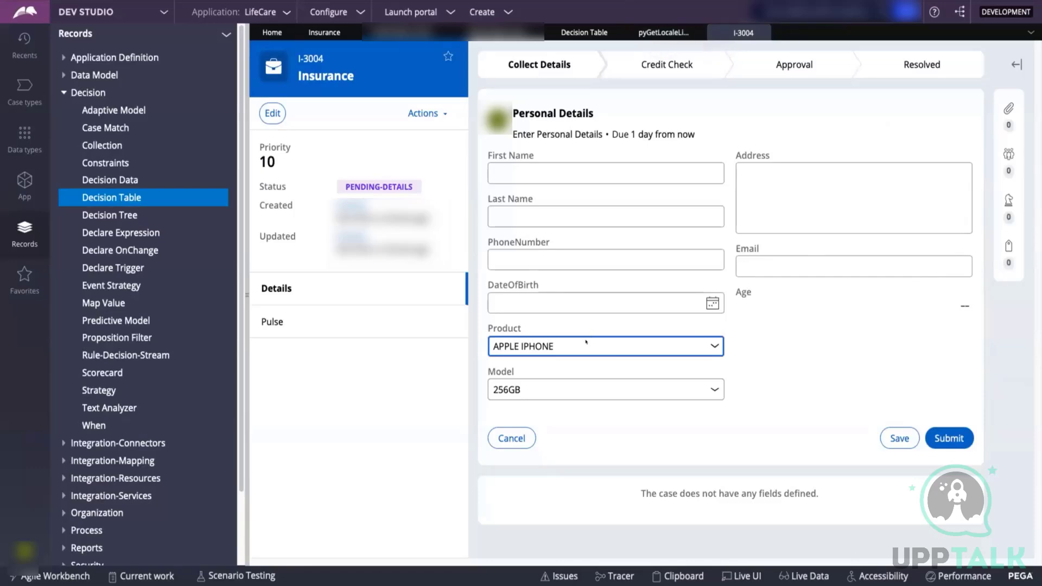
Review the Product and Model selections in the Insurance case's Personal Details form
click(581, 346)
click(578, 346)
click(570, 389)
click(571, 385)
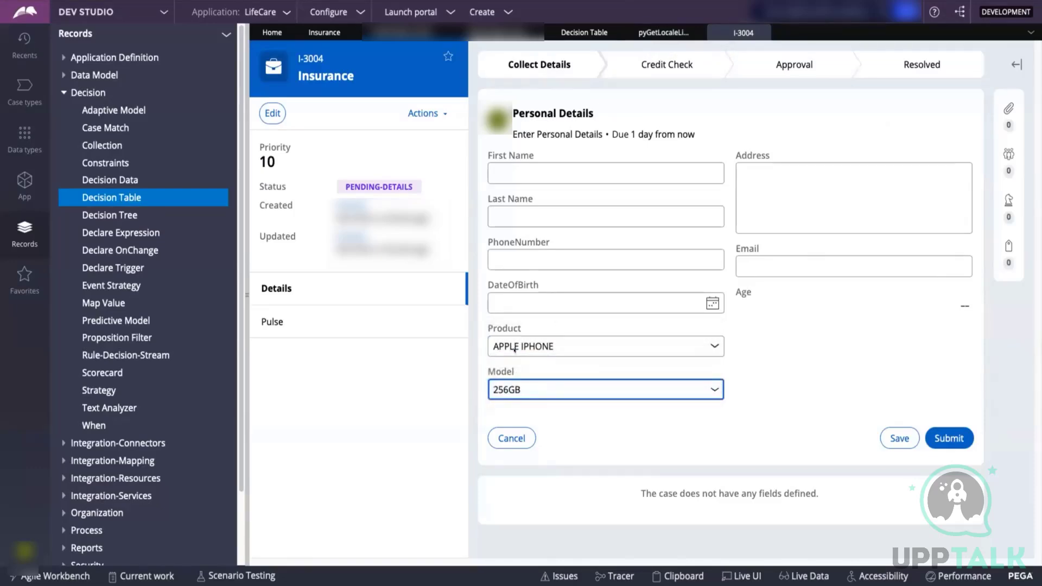
click(573, 33)
click(744, 33)
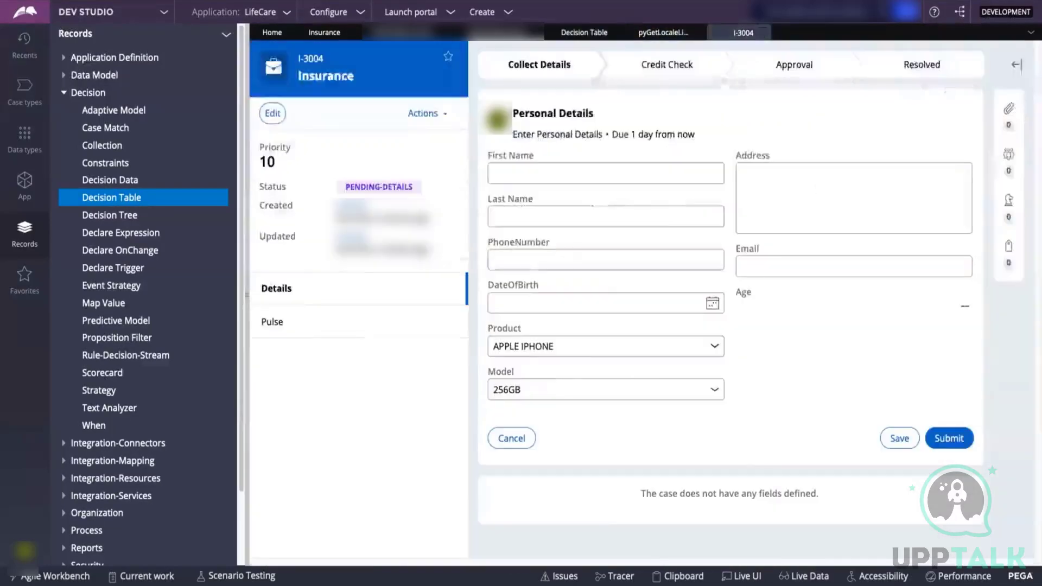
Check the decision table, then examine the authority matrix settings of the Approve Insurance step in the Insurance case type
click(664, 32)
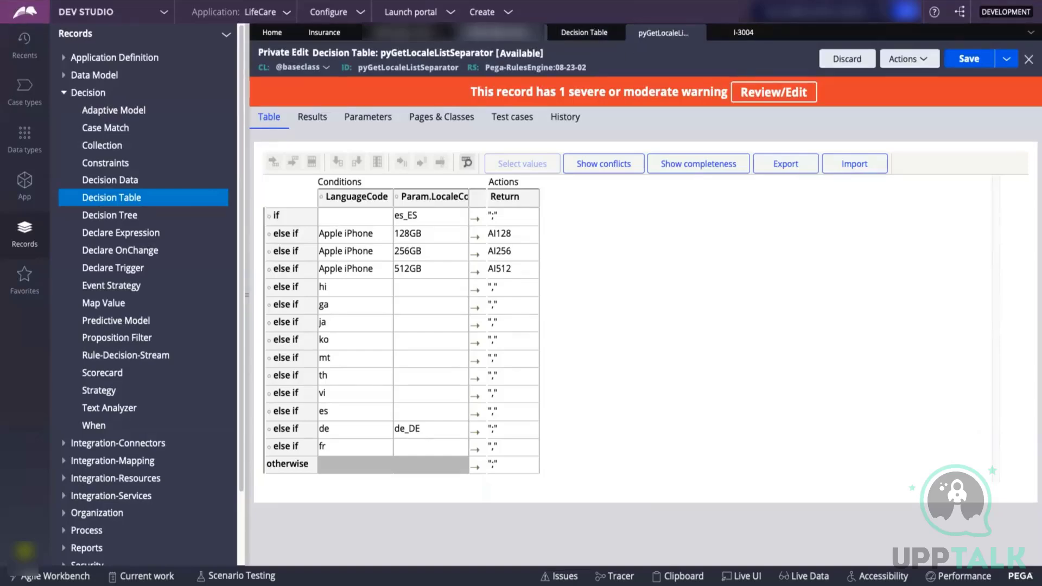
click(346, 31)
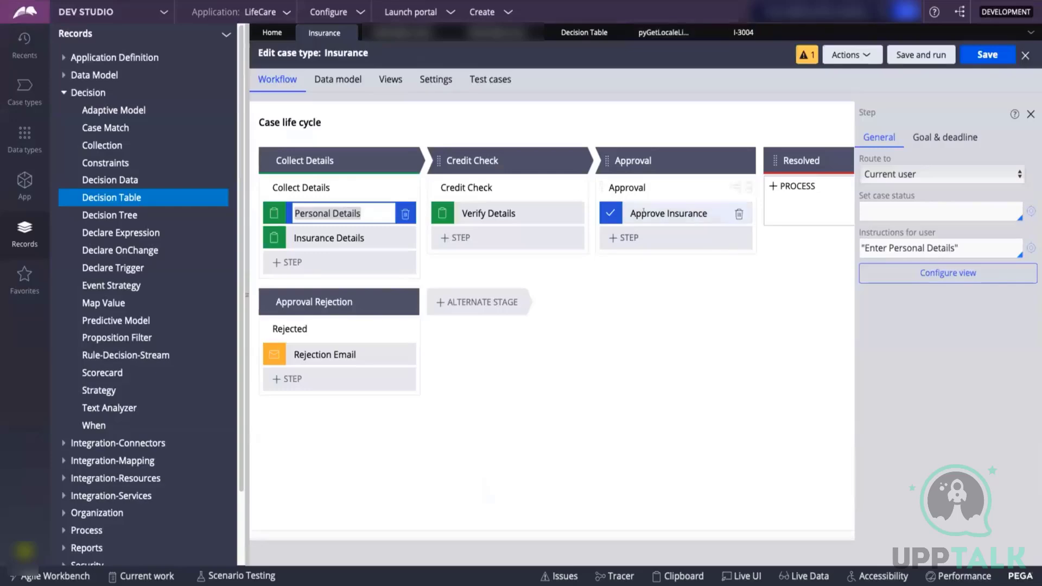
click(662, 212)
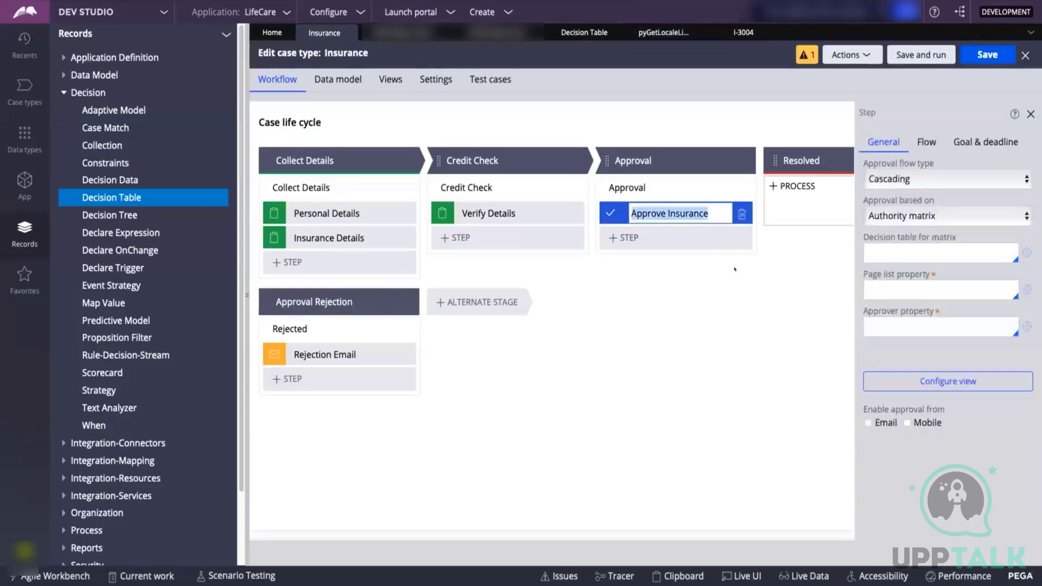
click(888, 249)
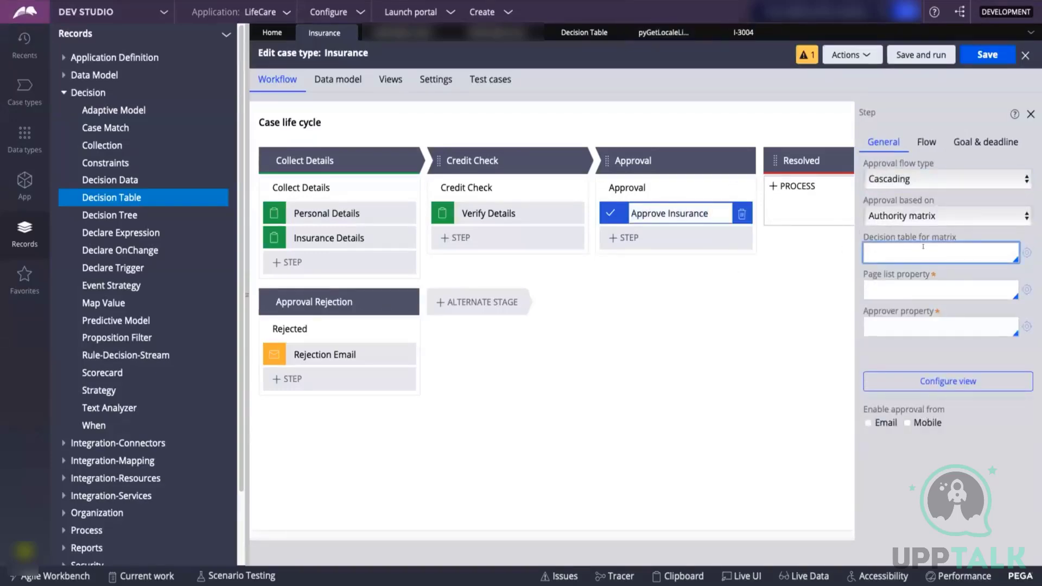
In the pyGetLocaleListSeparator decision table, relabel the LanguageCode condition column as Cost
click(663, 33)
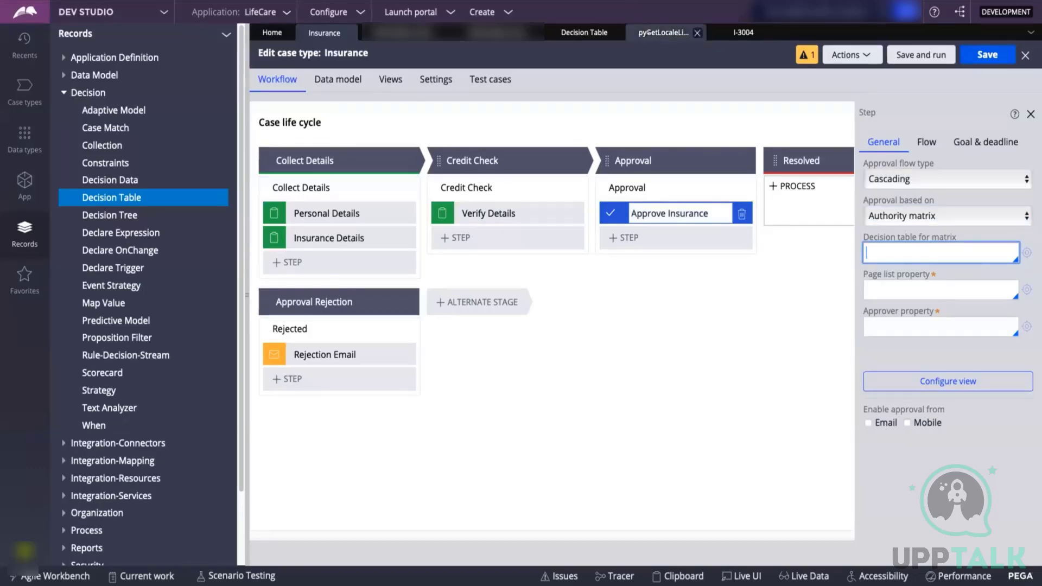
click(350, 233)
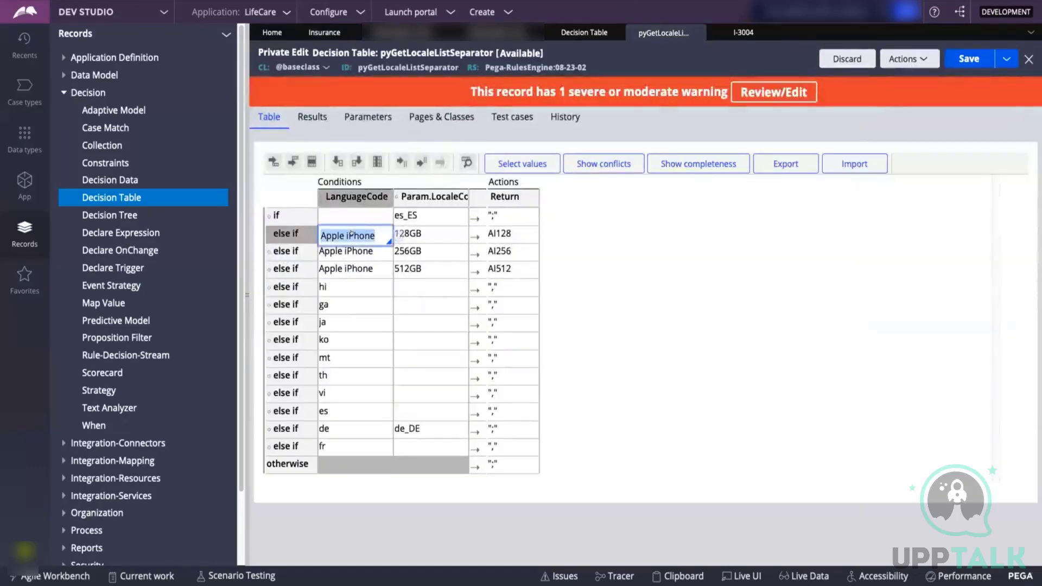
click(352, 202)
click(351, 201)
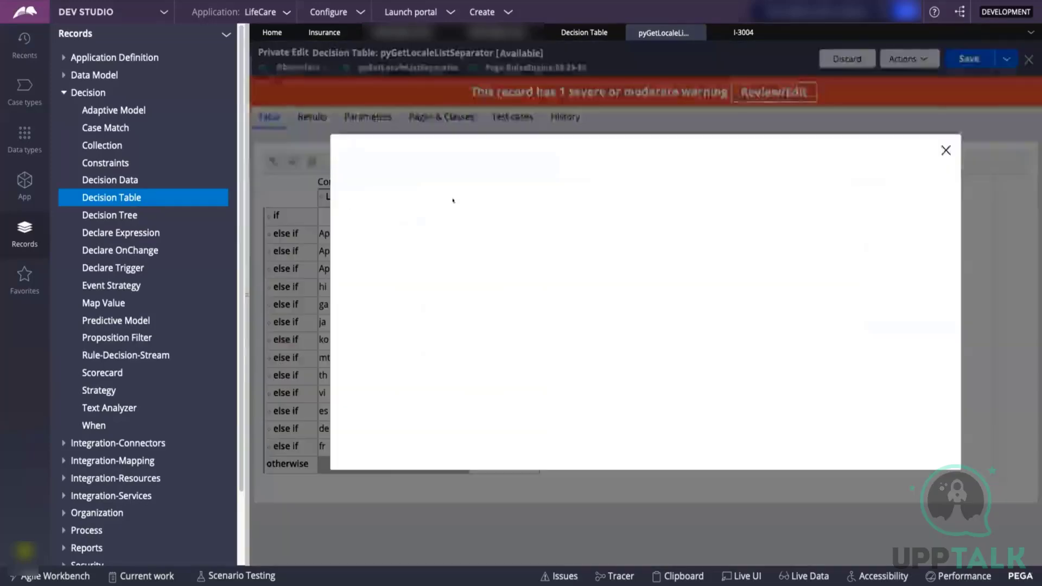
key(Tab)
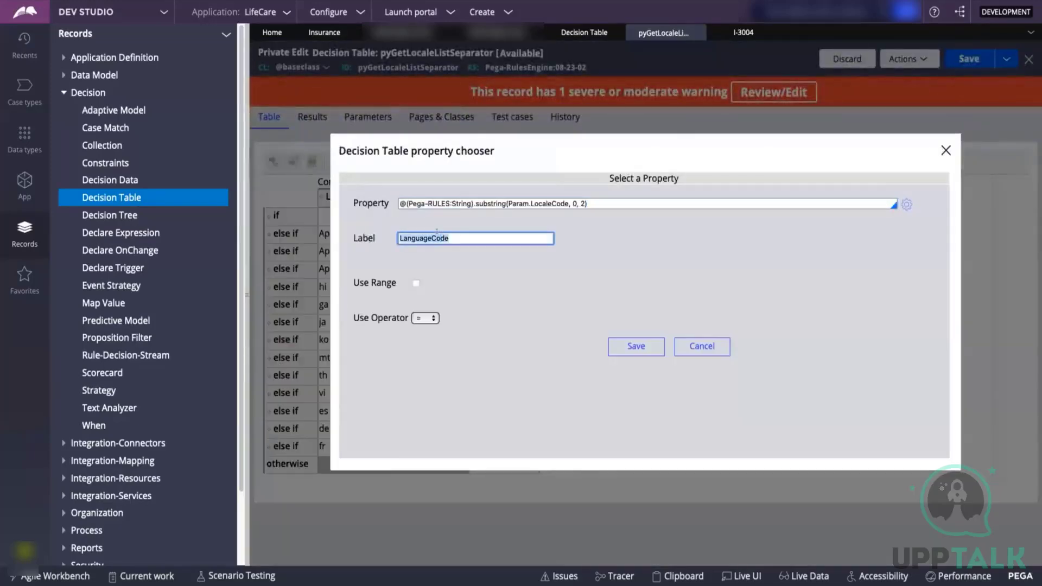
text(Cost)
click(629, 346)
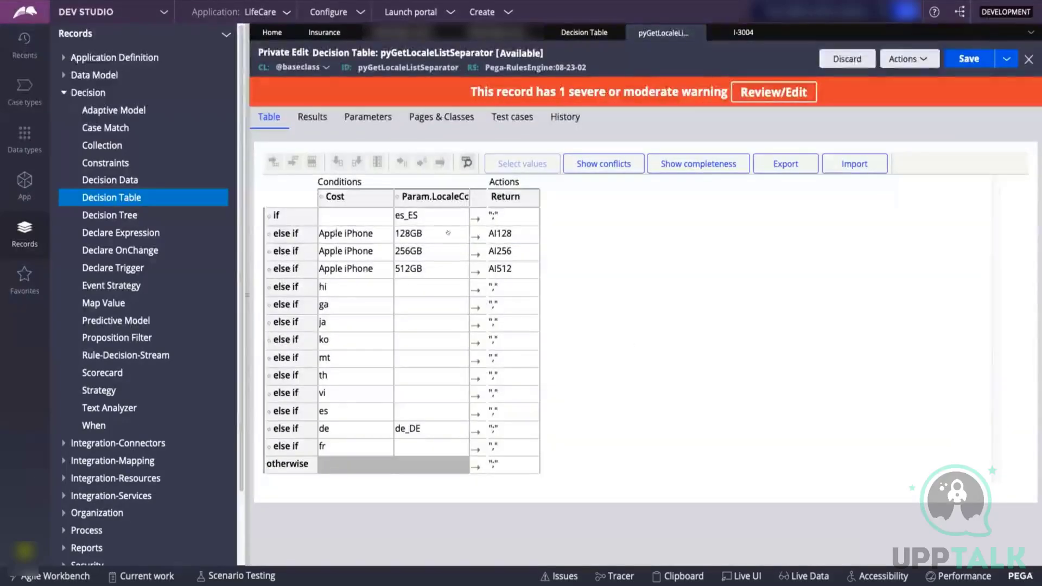
Set the 128GB row's Cost to 100 and enter an approver's name as its return value
click(432, 197)
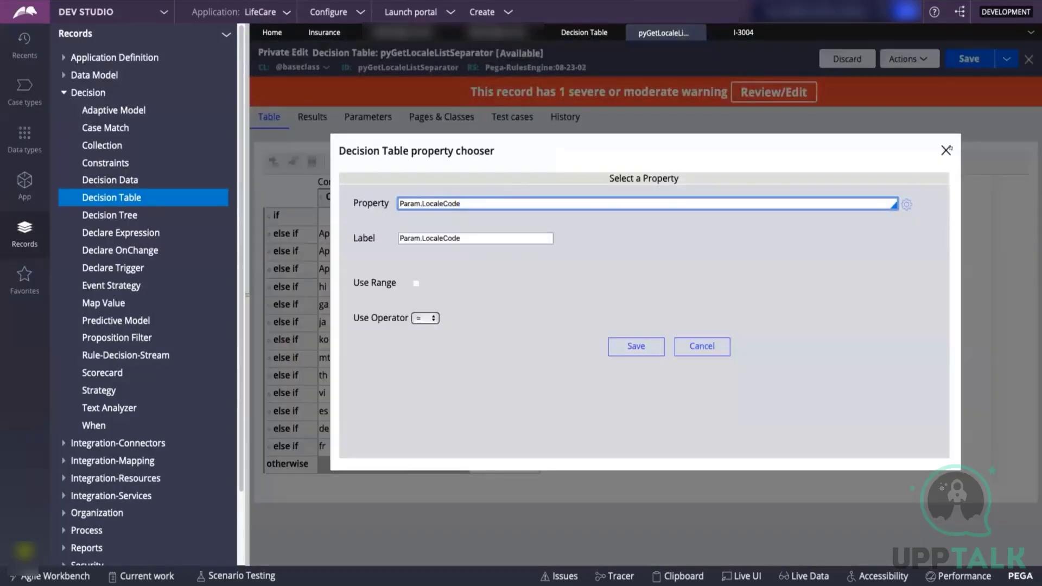
click(947, 149)
click(352, 233)
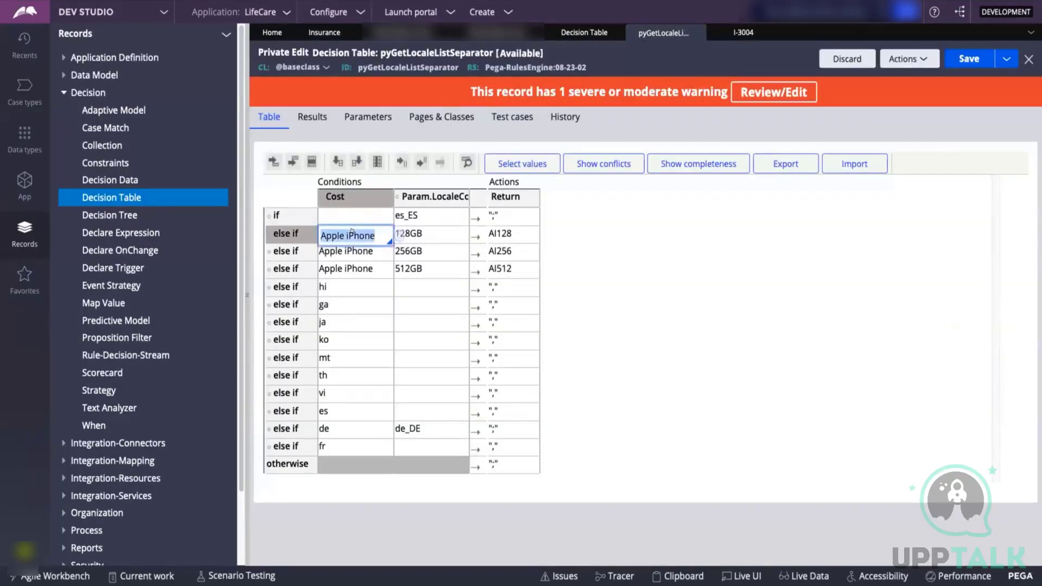
text(100)
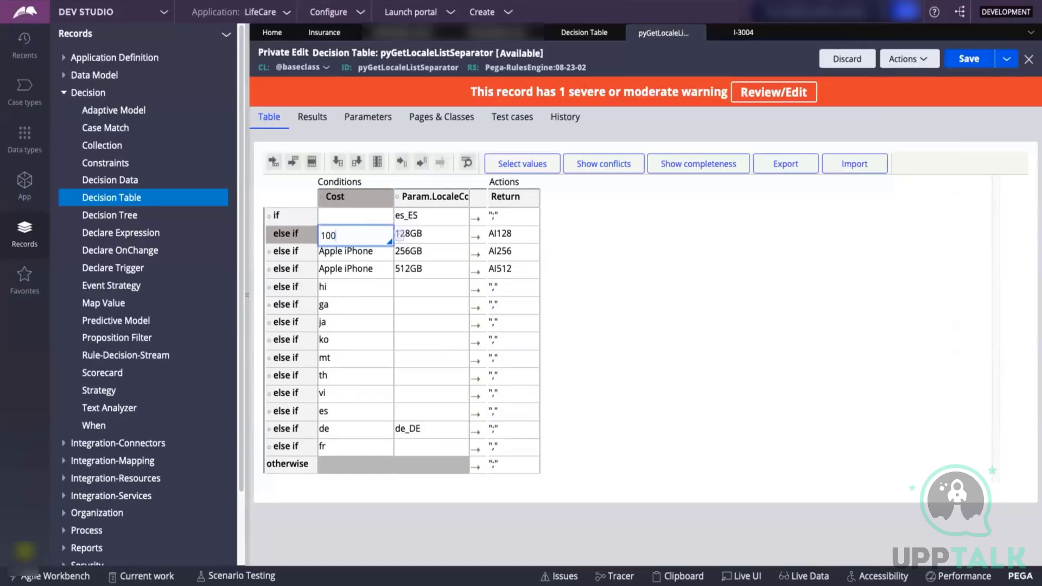
click(490, 230)
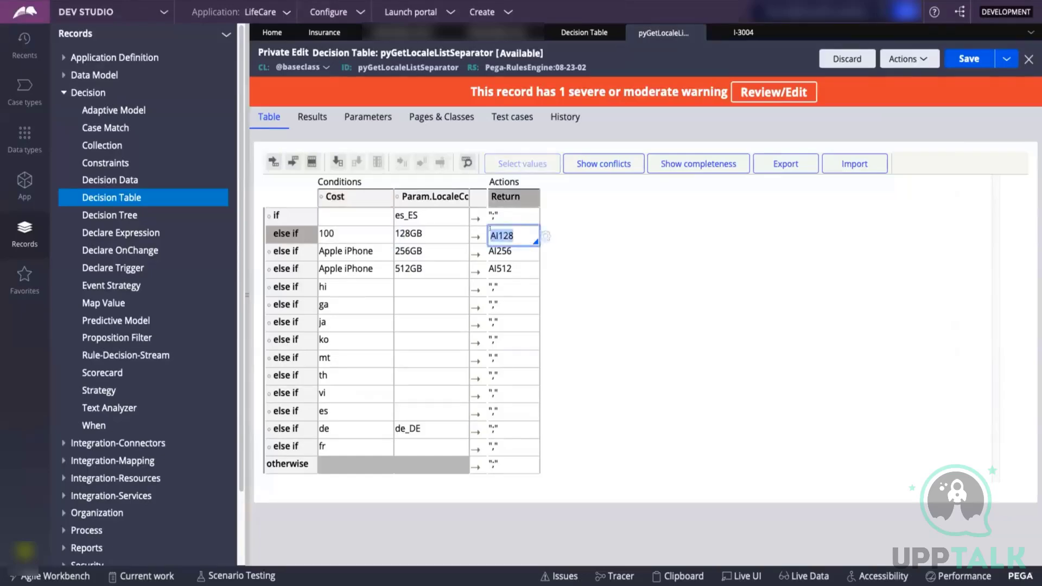
text(Fracis)
Set the 256GB row's Cost to 1000 and its return value to ABC
click(333, 252)
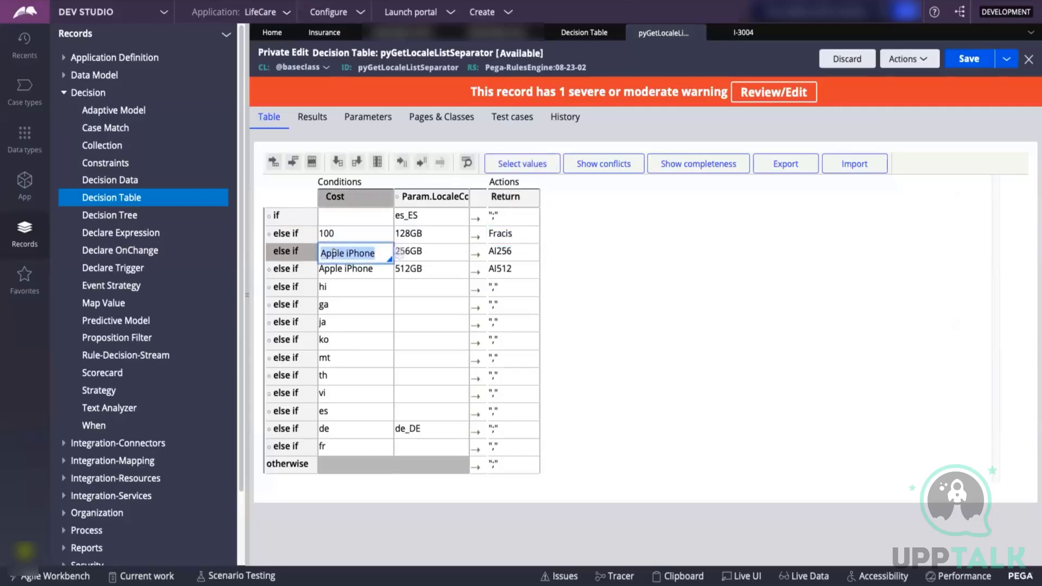
text(1000)
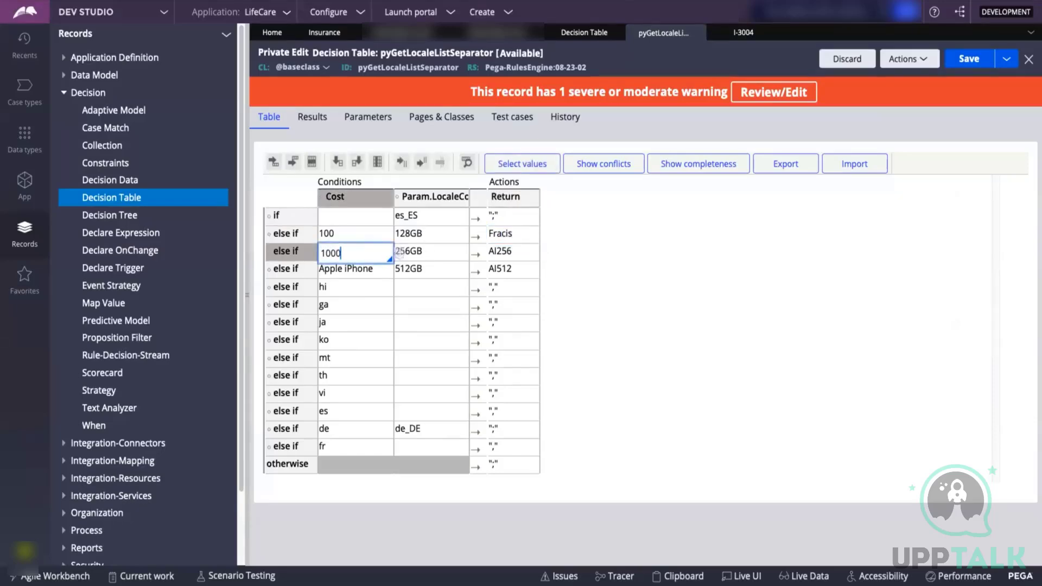
click(499, 252)
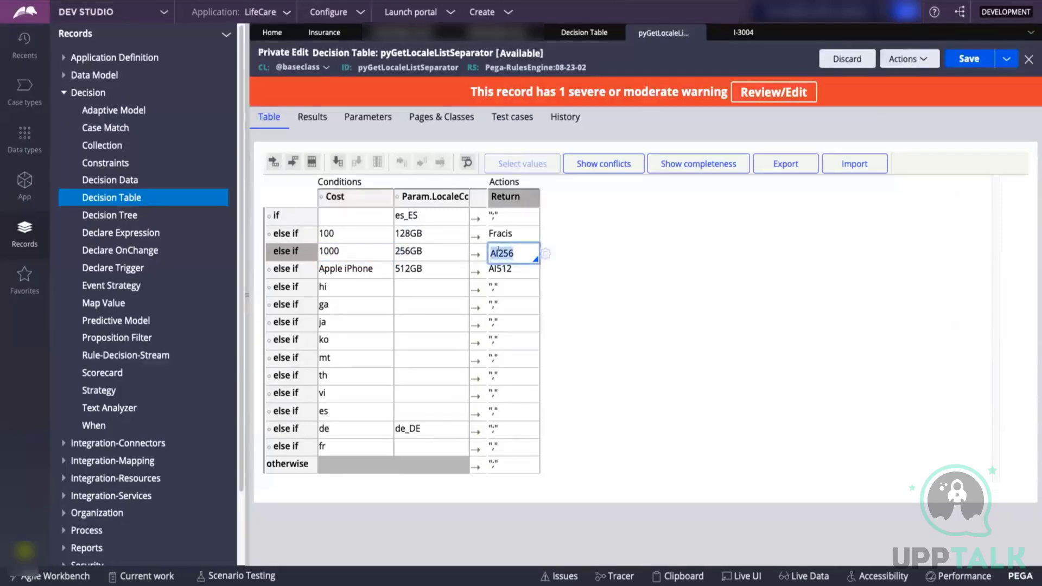
text(ABC)
Set the 512GB row's Cost to 10000 and its return value to fsfdgh
click(355, 268)
text(10000)
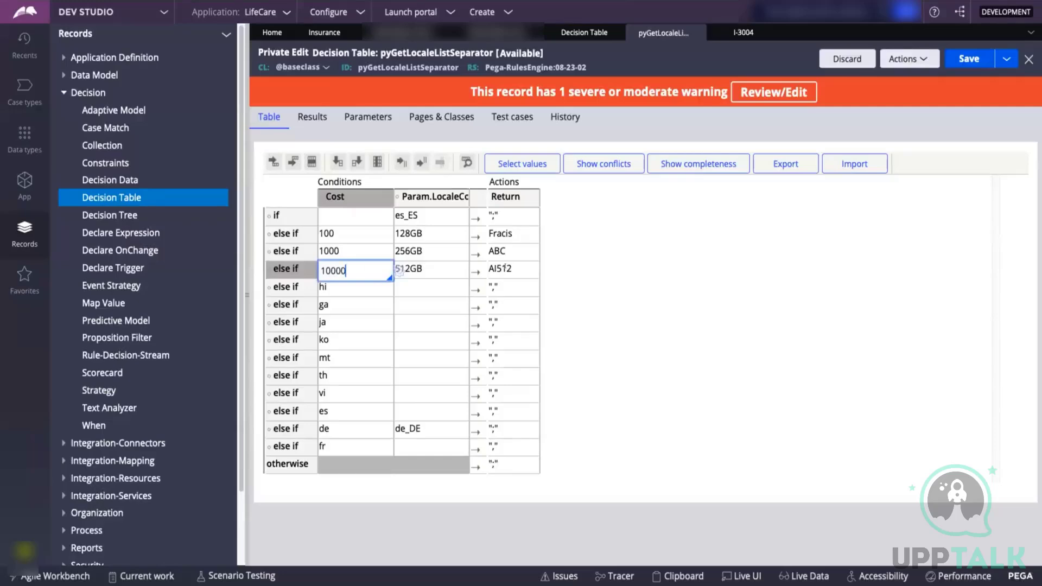
click(505, 268)
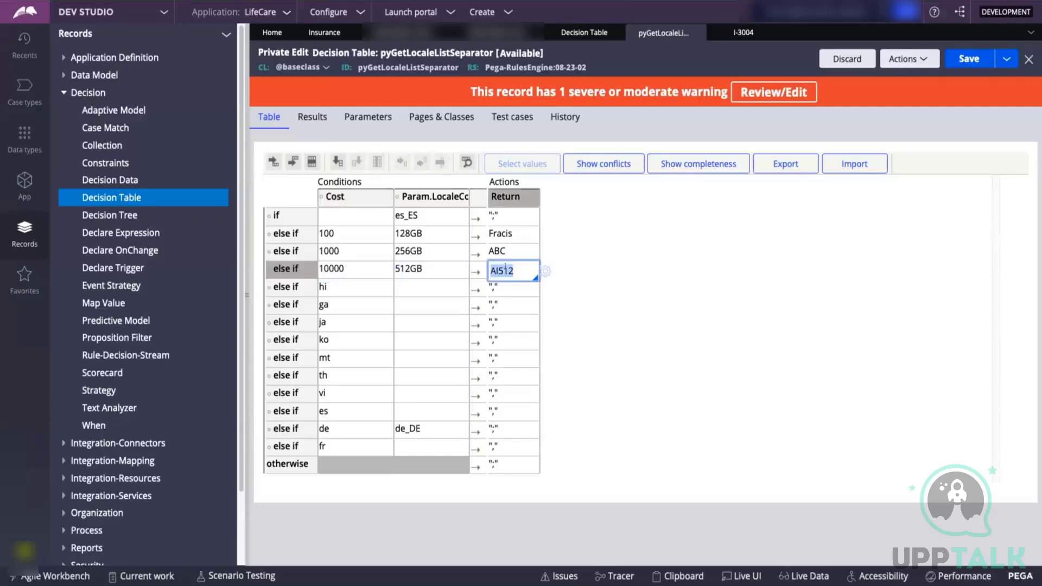
text(fsfdgh)
click(691, 242)
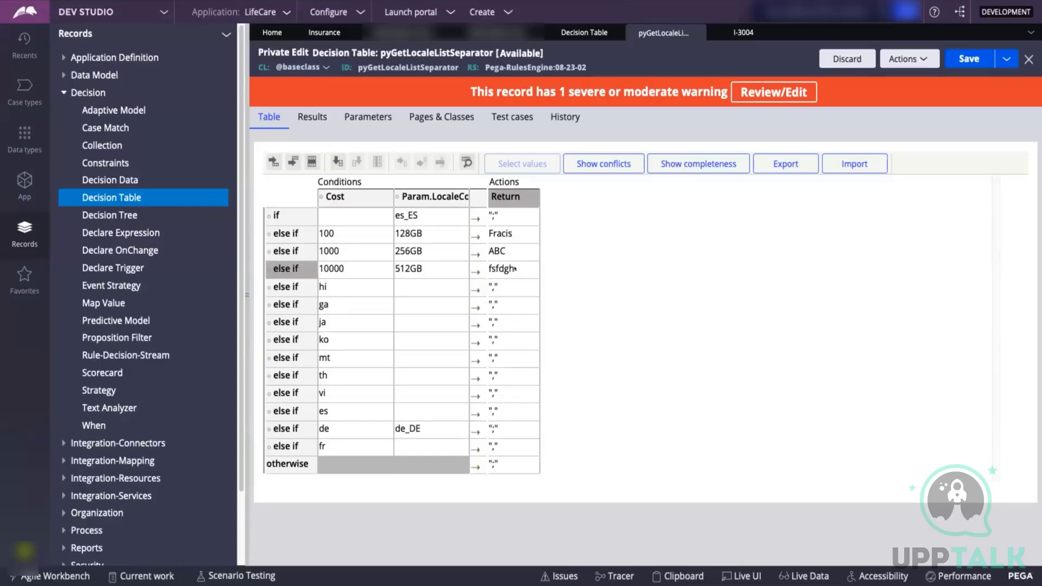
Try the > and < operators in front of the 128GB row's Cost value, removing each one again
click(334, 230)
click(322, 234)
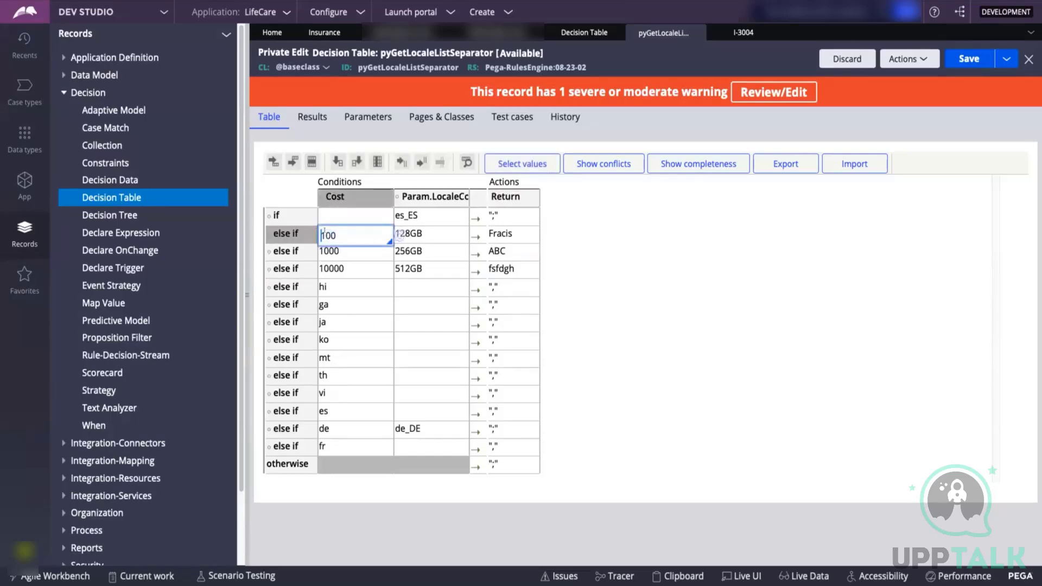
text(>)
key(BackSpace)
text(<)
key(BackSpace)
click(510, 232)
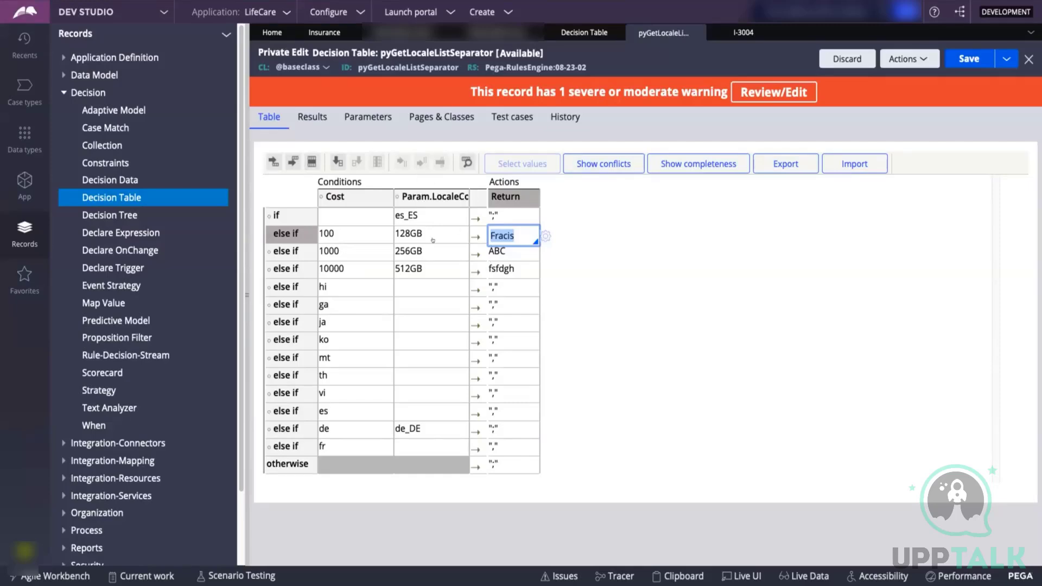
Examine the page list property options, approver property and approval basis of the Approve Insurance step alongside the decision table
click(324, 33)
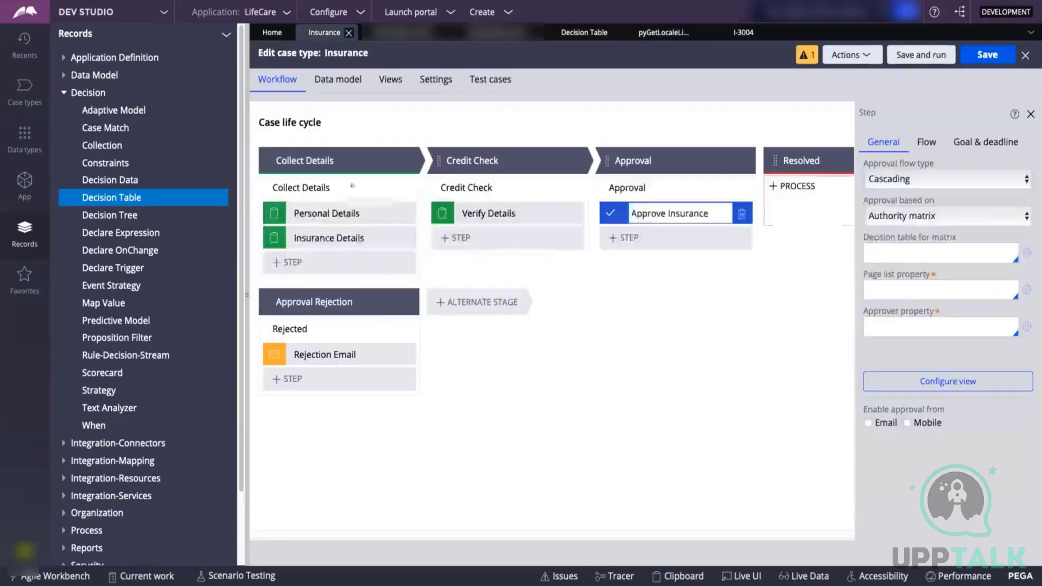
click(872, 286)
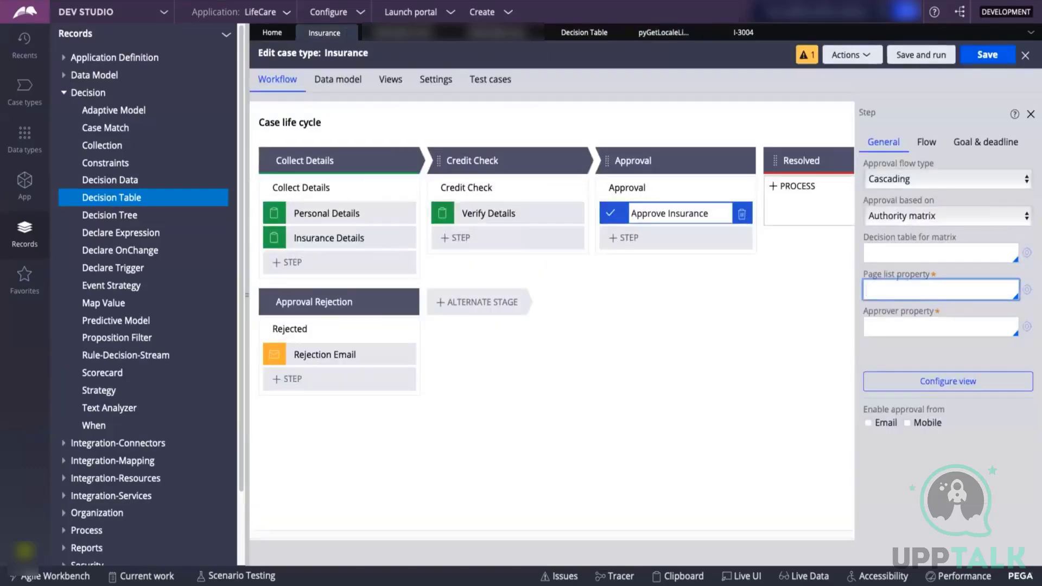
text(.)
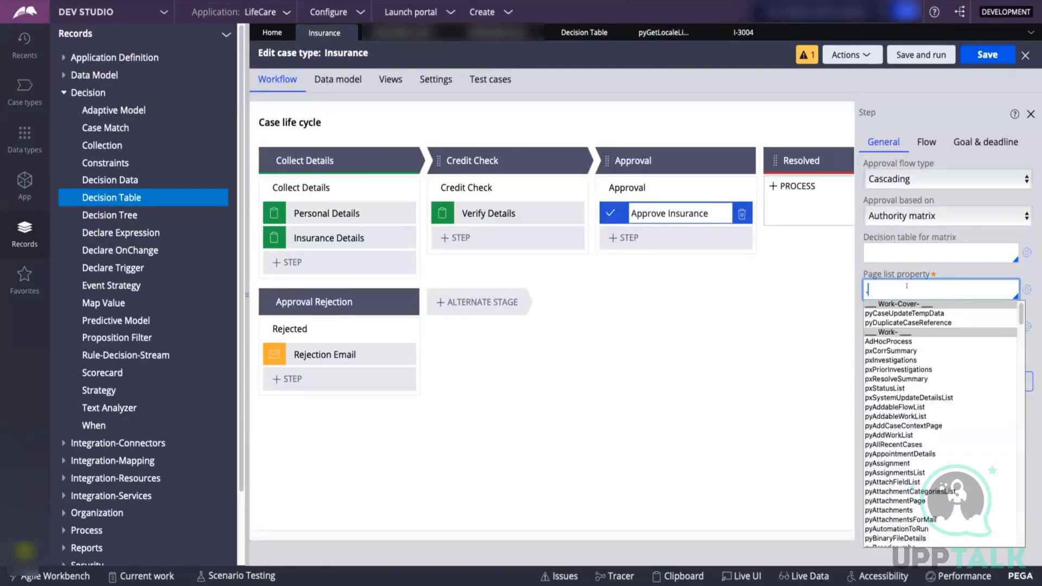
click(801, 294)
click(882, 285)
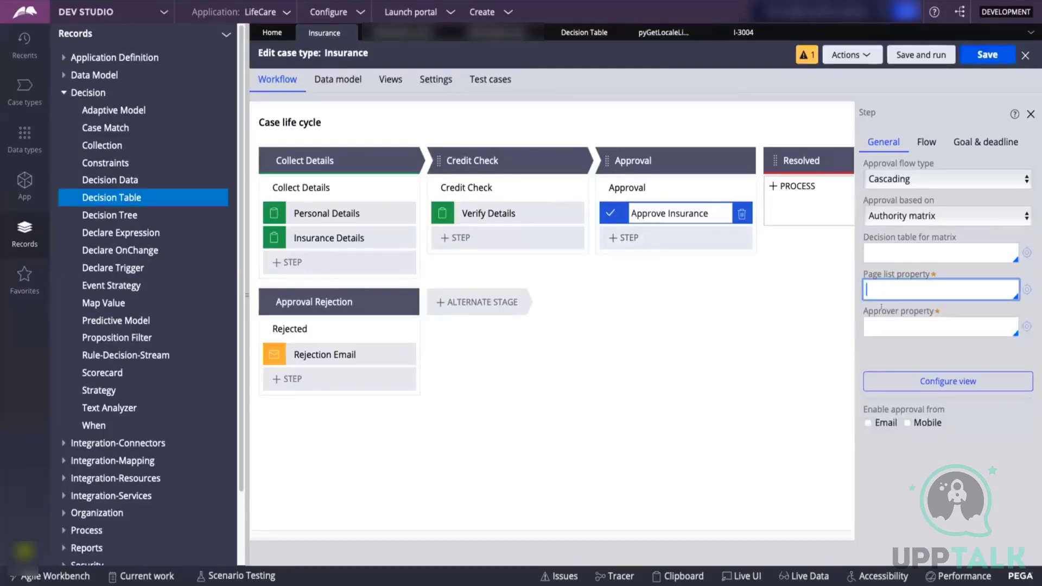
key(Tab)
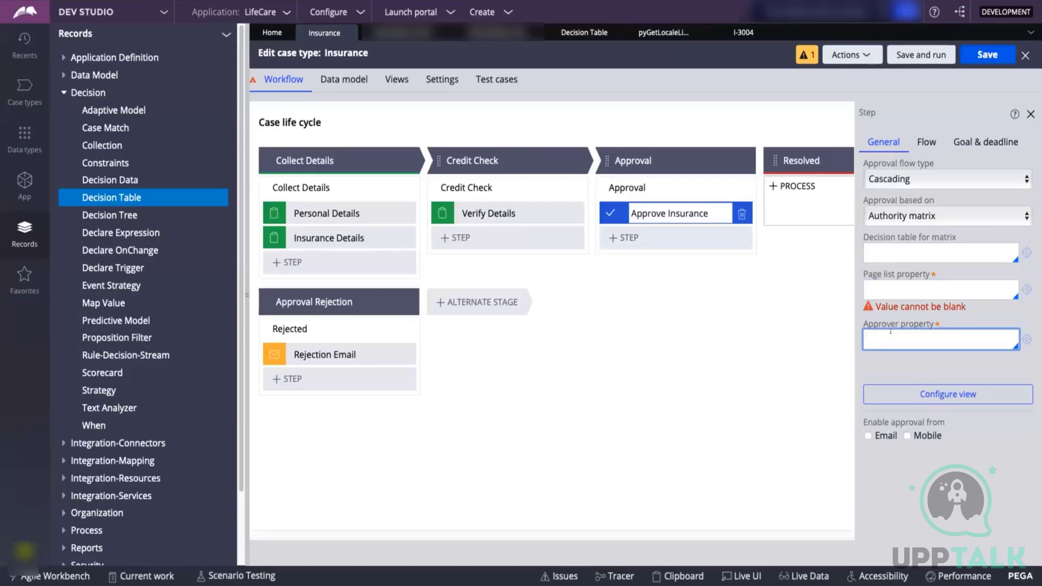
click(881, 370)
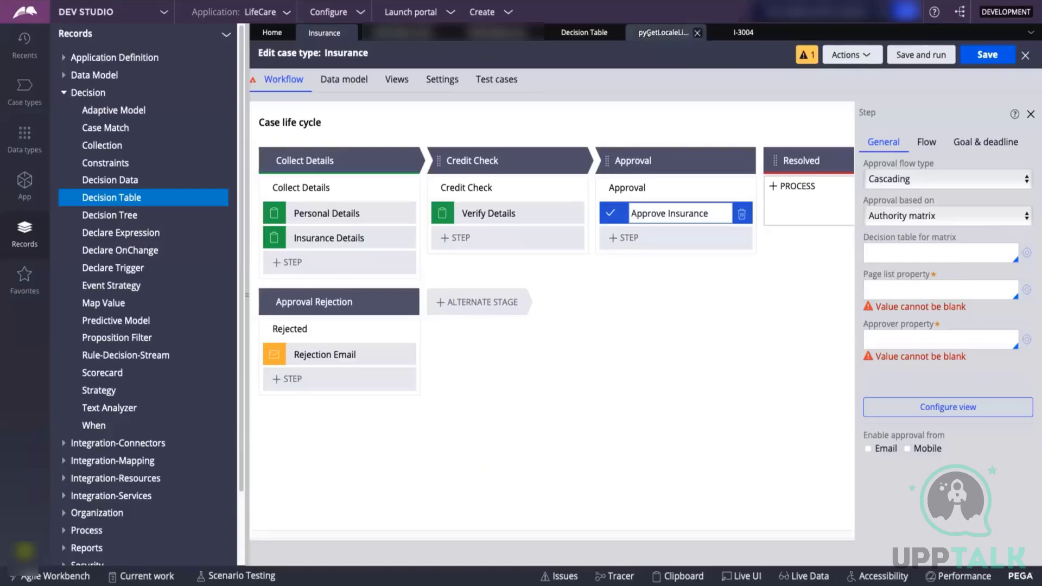
click(663, 33)
click(324, 33)
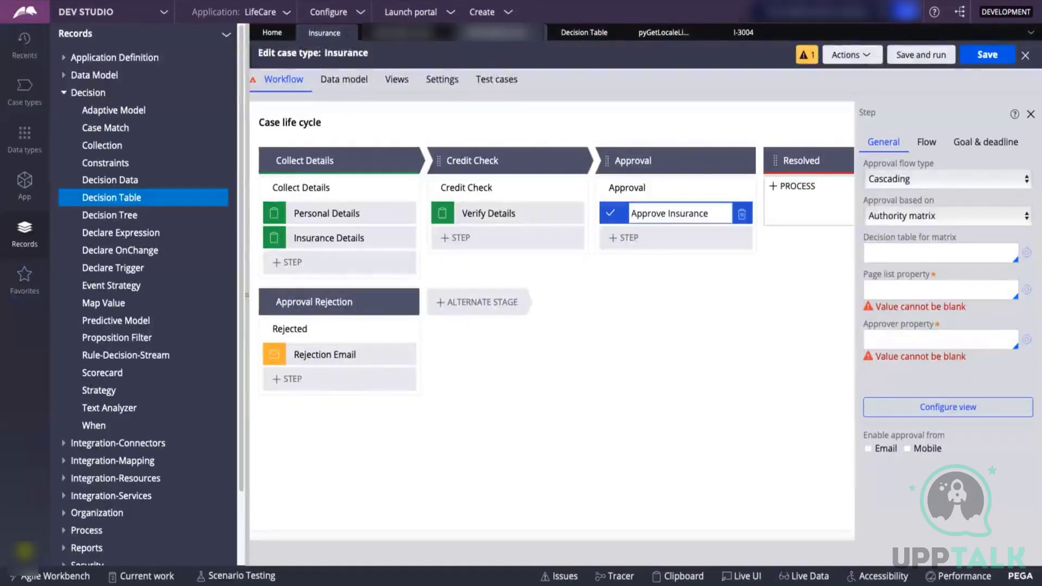
click(932, 216)
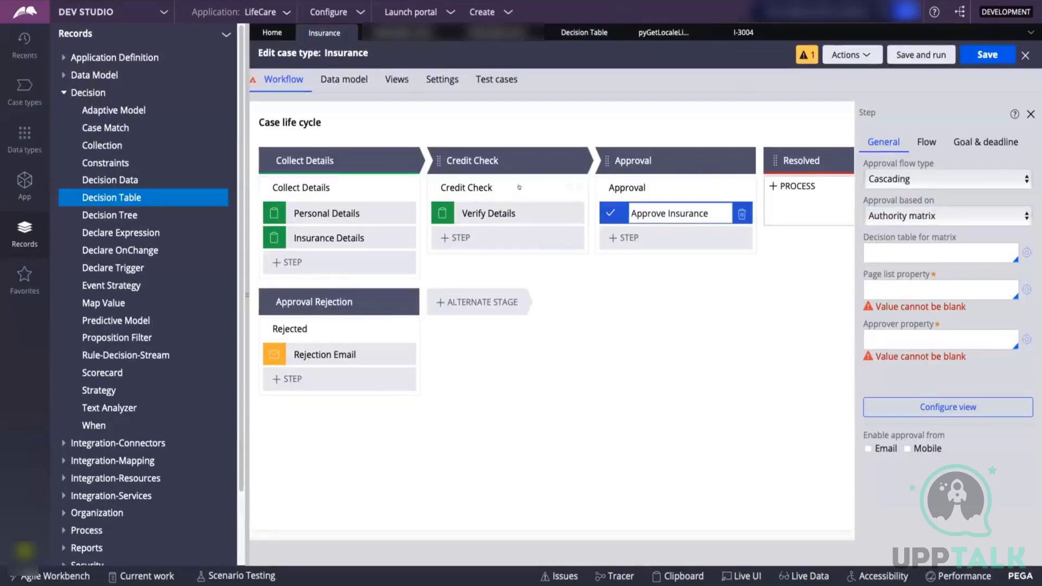
Review the field types available for a new field in the Insurance data model, then discard the new field
click(344, 79)
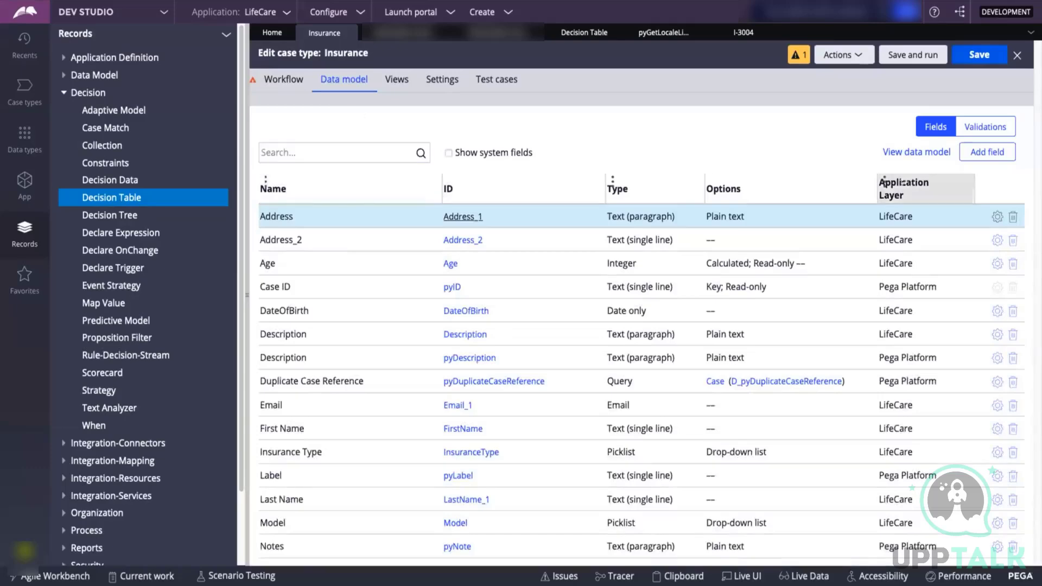
click(976, 153)
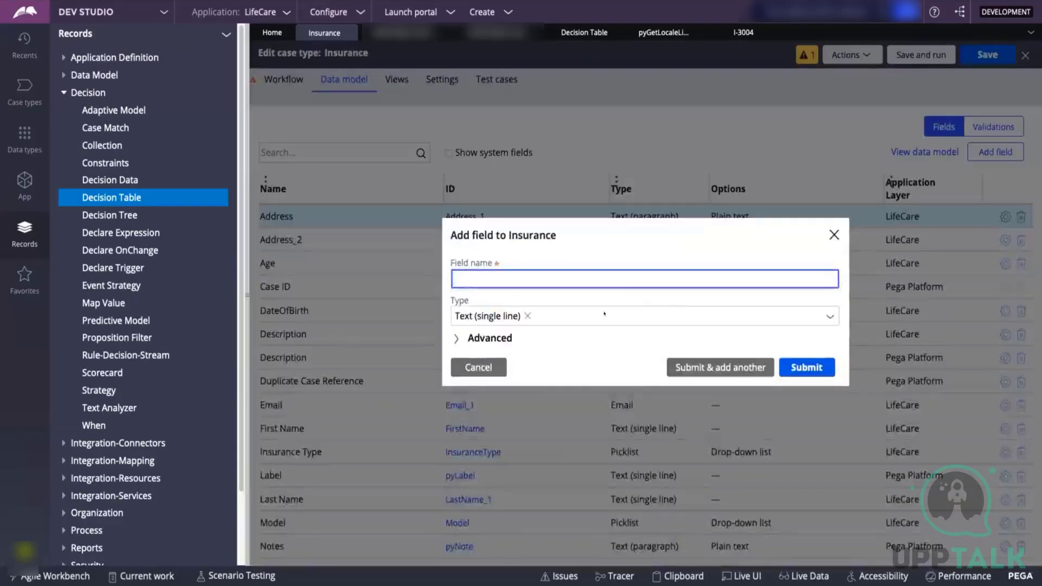
click(800, 315)
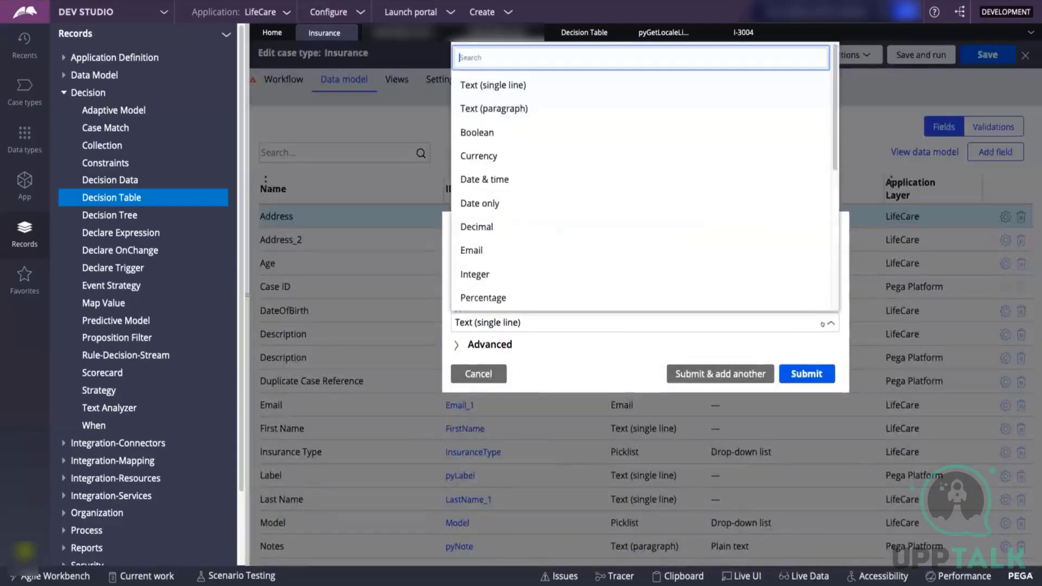
scroll(599, 158, down, 5)
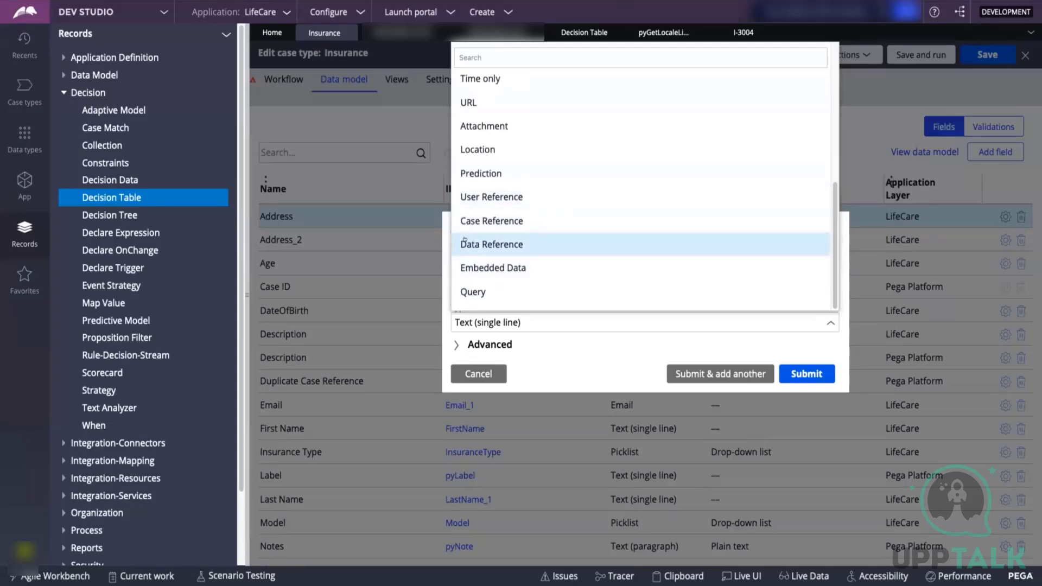
click(593, 350)
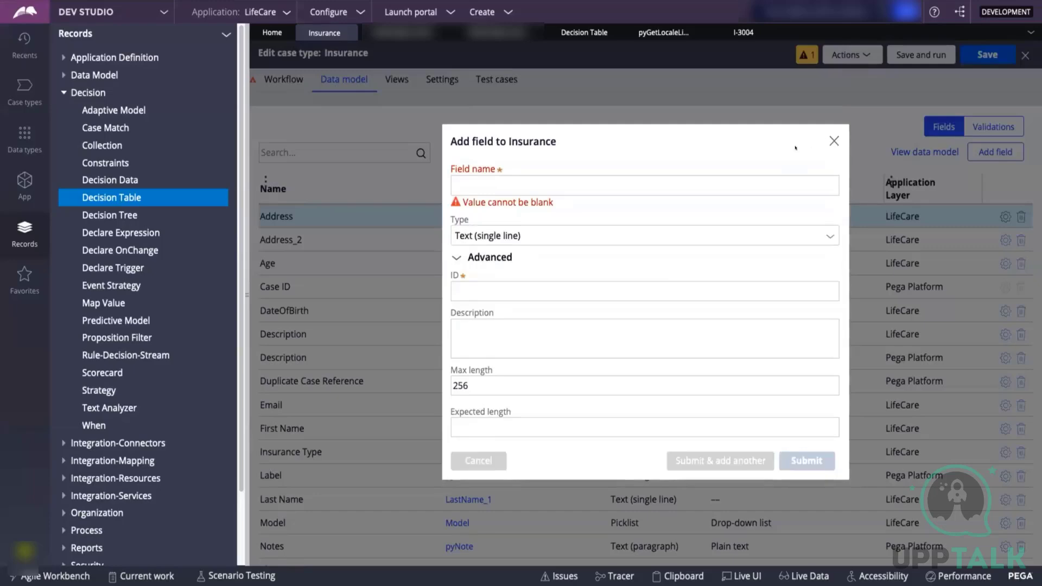
key(Escape)
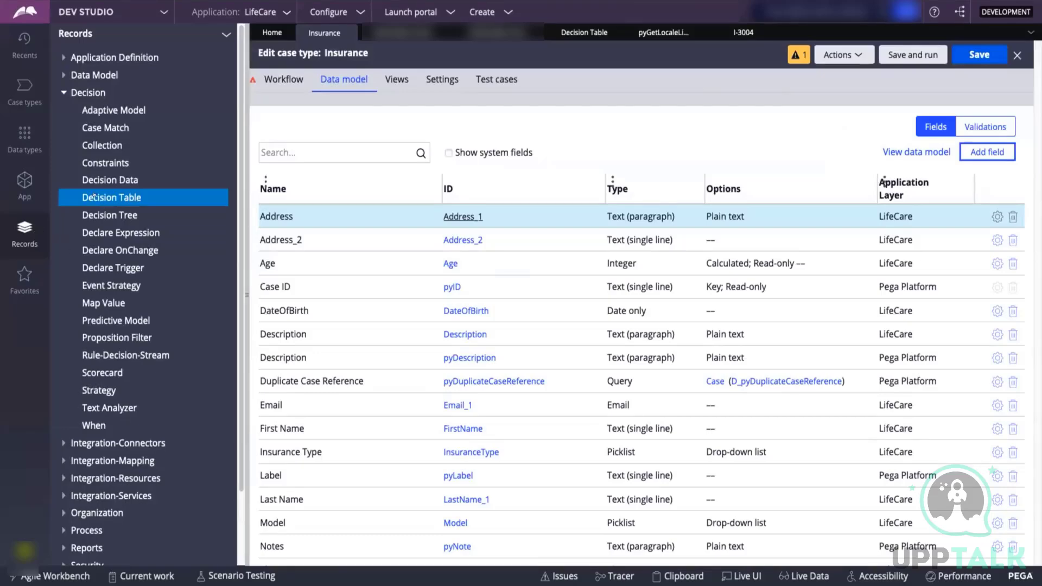
Open the pyIsNotIgnoredAttribute When rule from the When records and clear the property in its first advanced condition
click(92, 425)
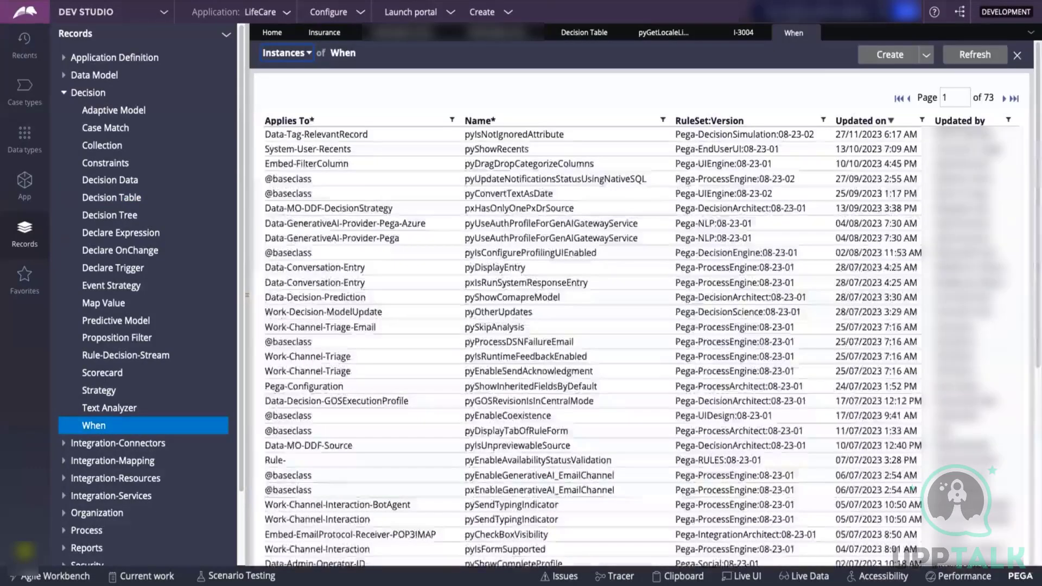
click(508, 135)
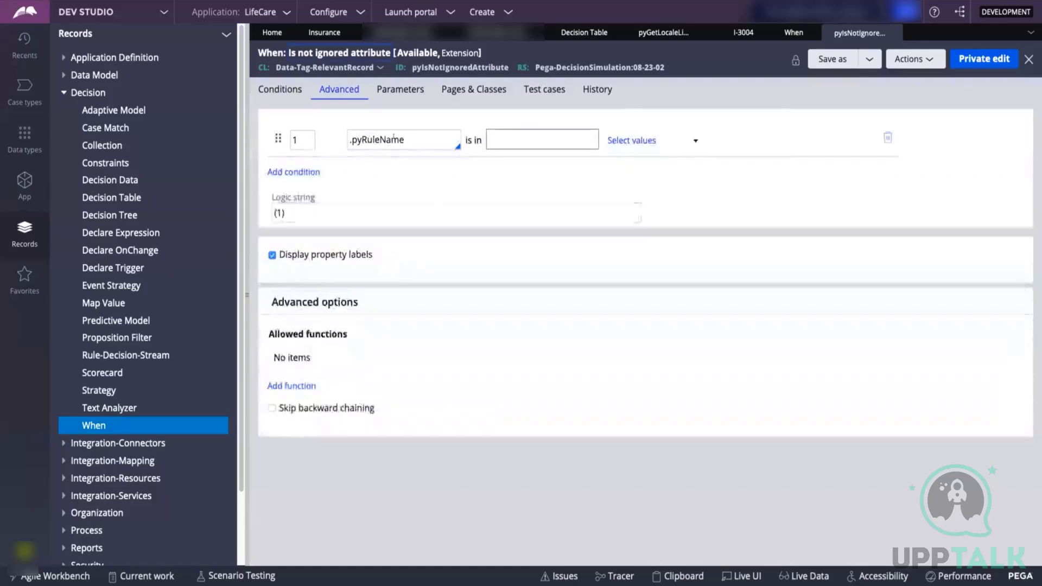
click(393, 139)
key(BackSpace)
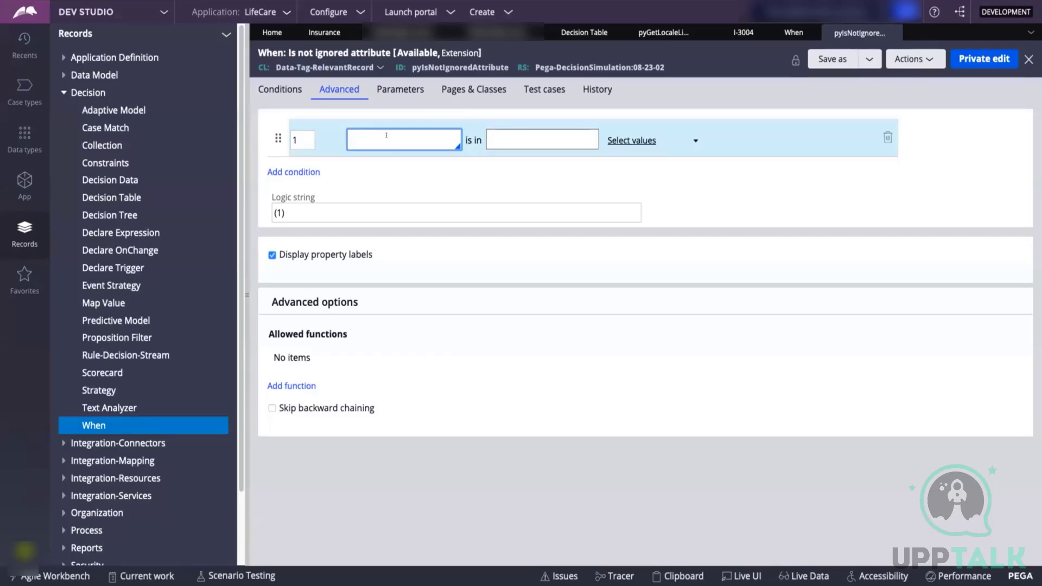
Review the Insurance case's life cycle workflow and return to the pyIsNotIgnoredAttribute rule
click(350, 33)
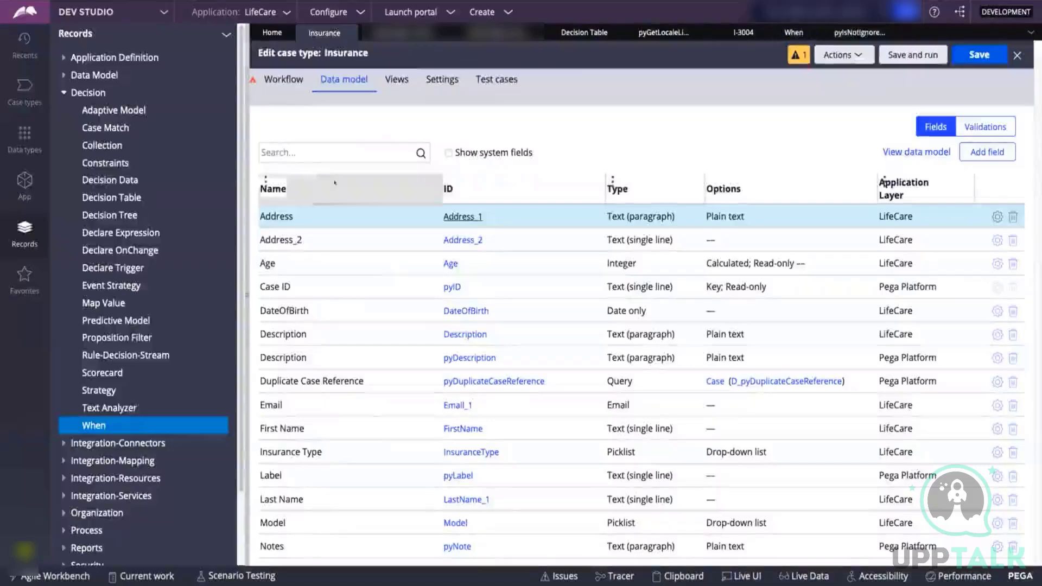
click(288, 82)
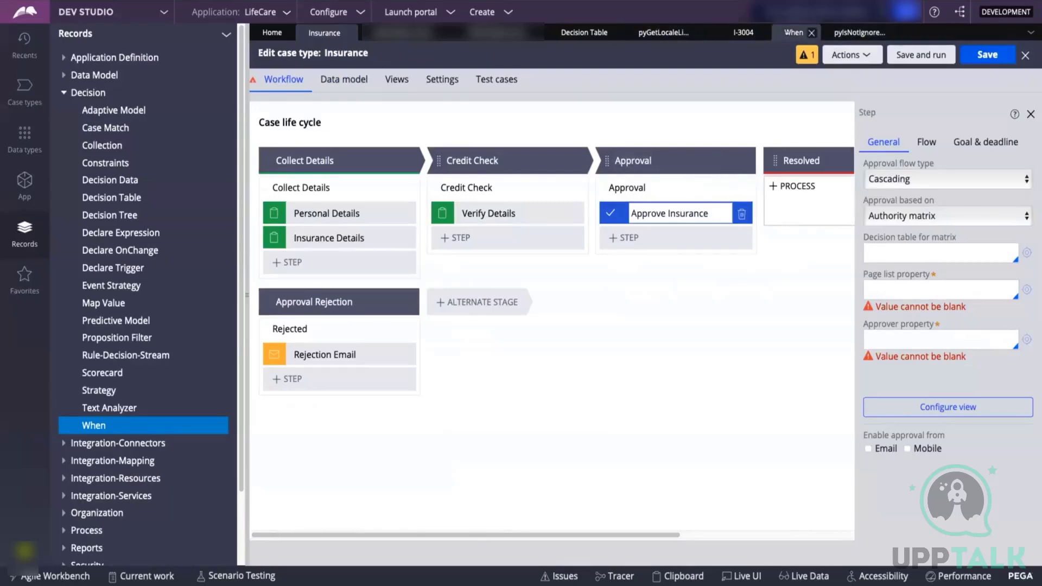
click(794, 33)
click(859, 33)
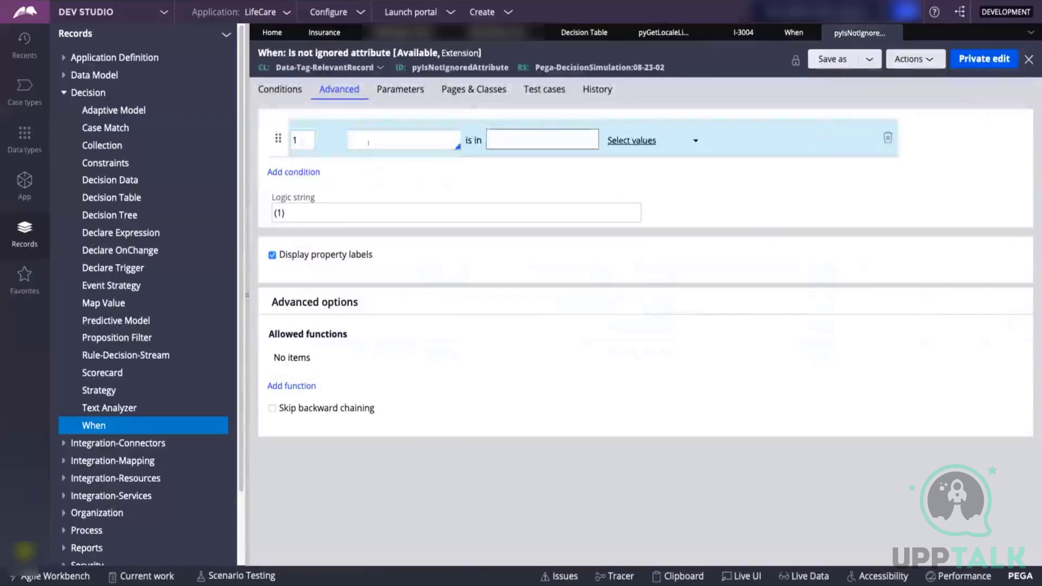
Try .cost as the property of the "is in" condition and check its value selection options
click(368, 143)
text(.)
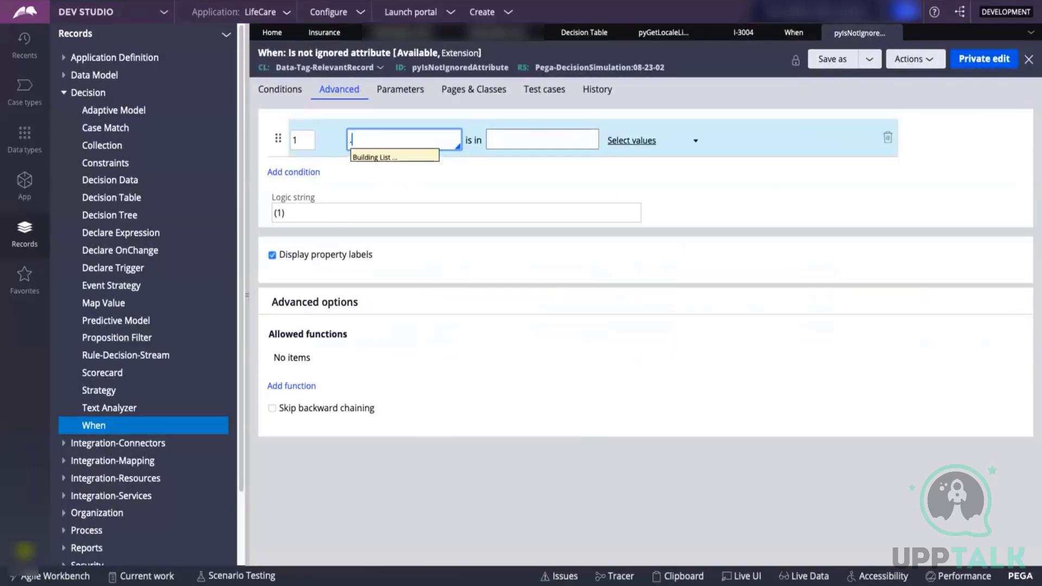
text(c)
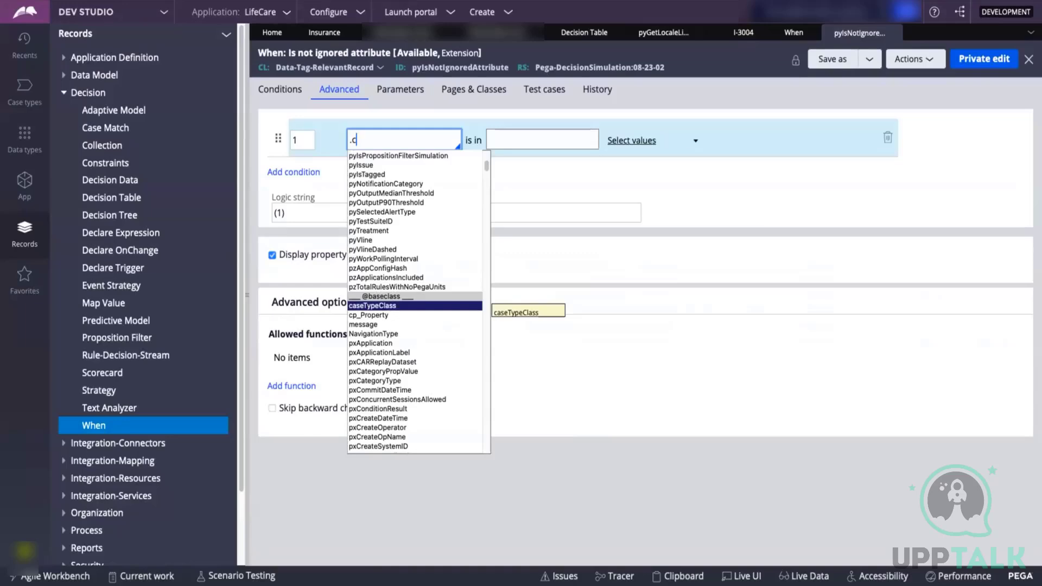
text(ost)
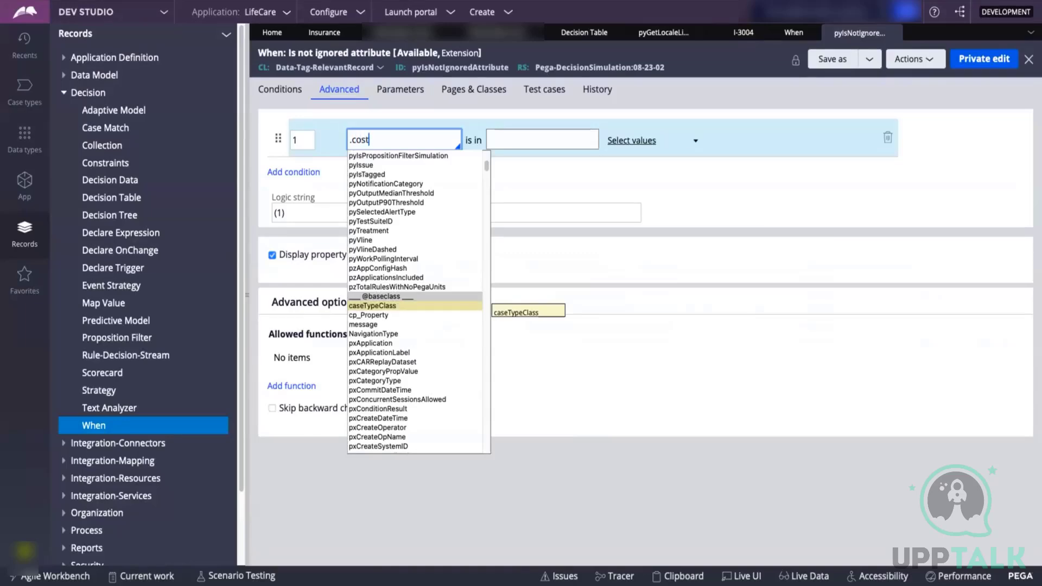
click(624, 140)
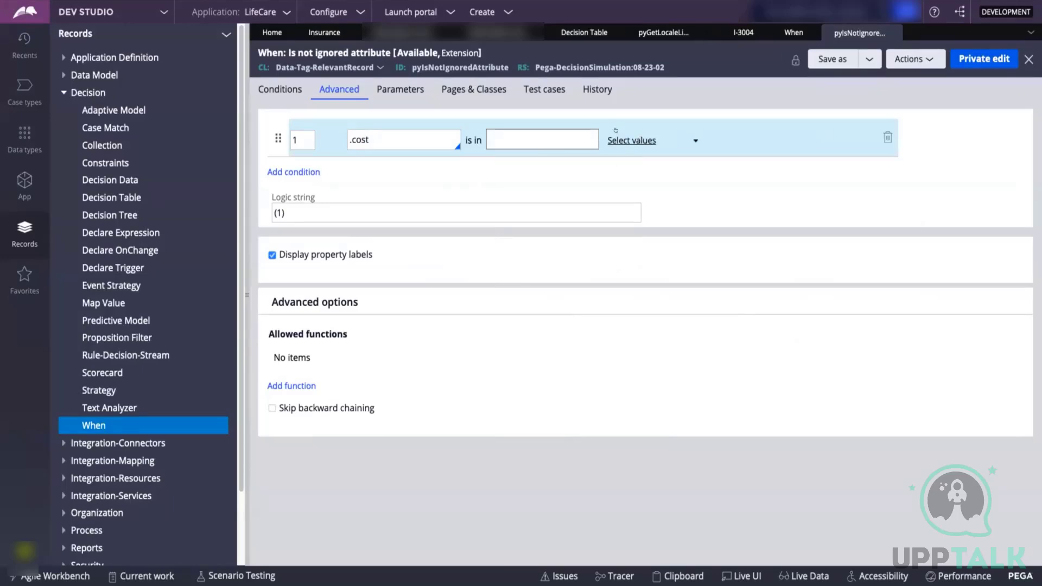
click(620, 140)
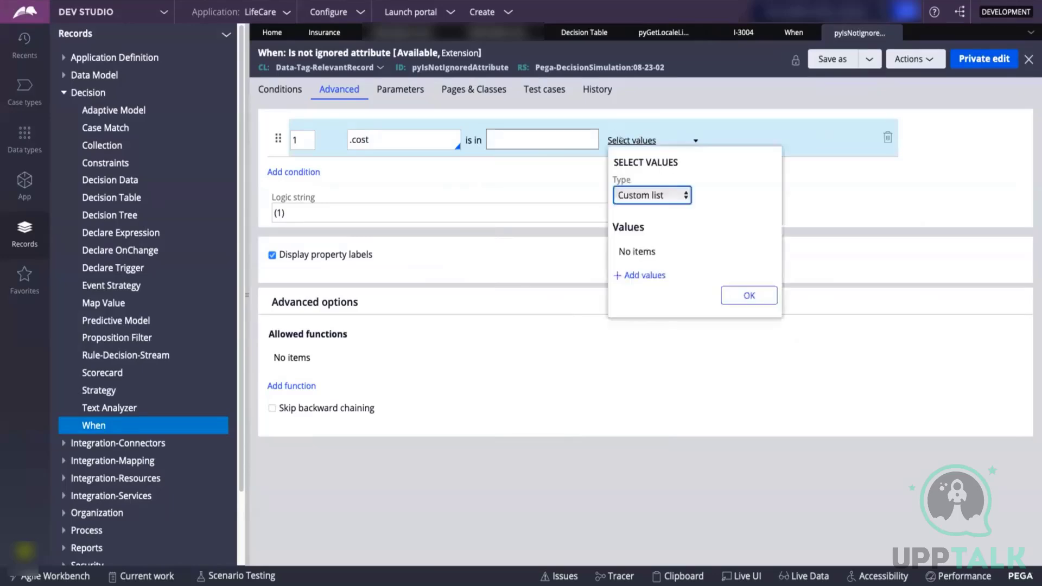
click(692, 140)
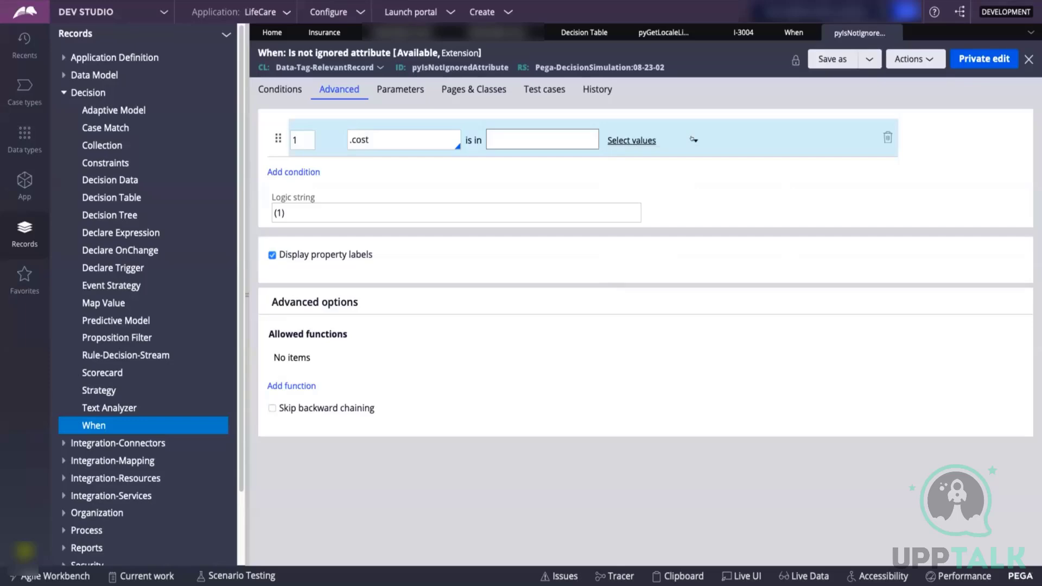
Change the condition to the [expression evaluates to true] form and enter the expression .cost="10"
click(693, 139)
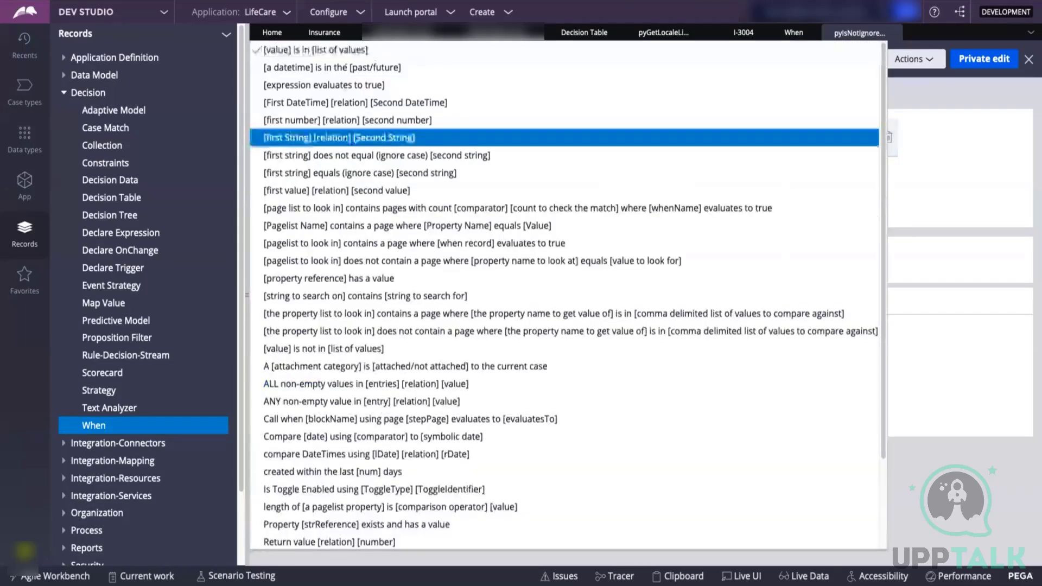
click(345, 67)
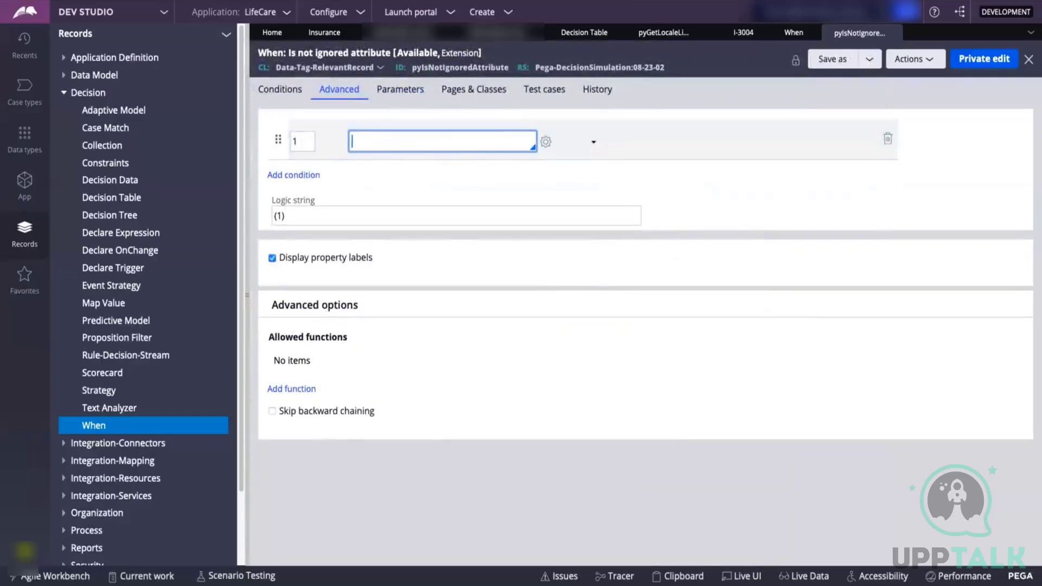
text(.cost="10)
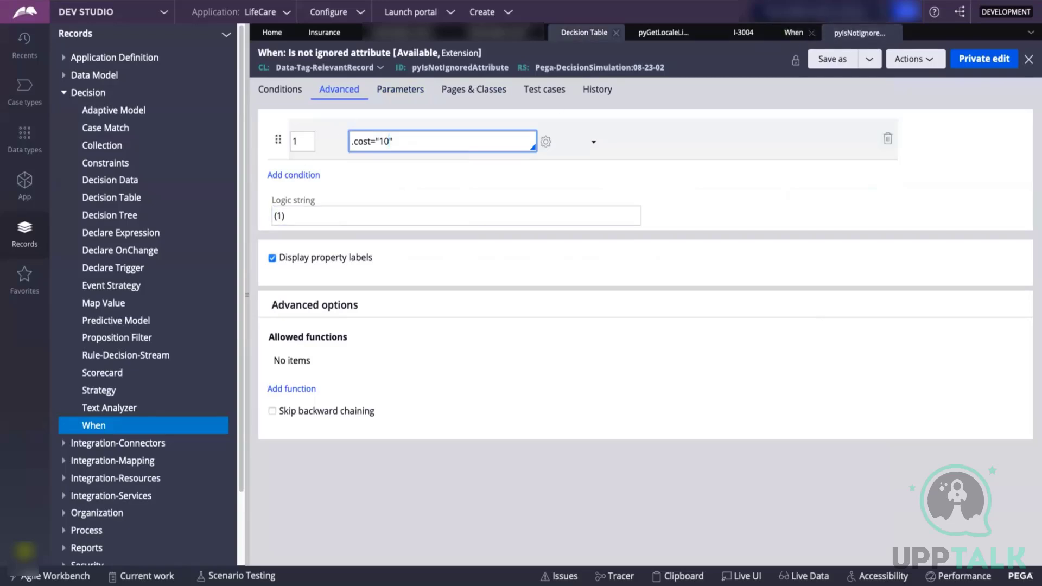
Set the Credit Check process of the Insurance case to start based on a When Rule
click(325, 33)
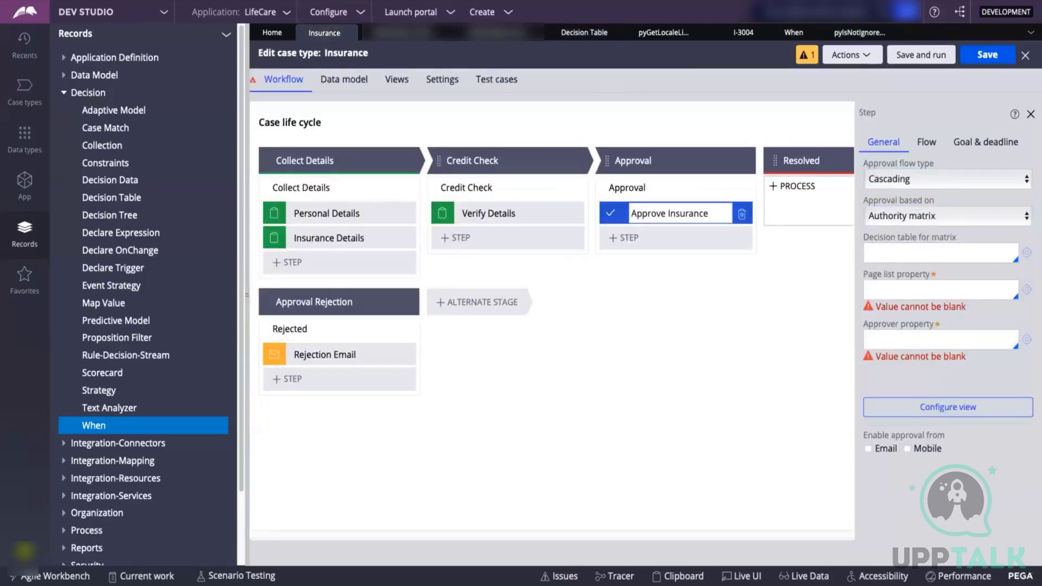
click(506, 181)
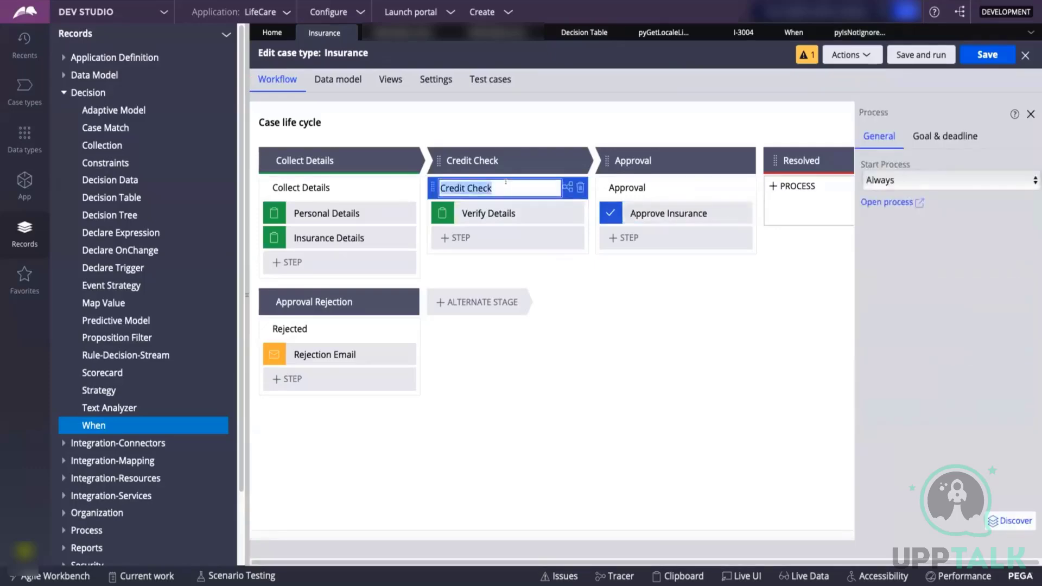
click(887, 181)
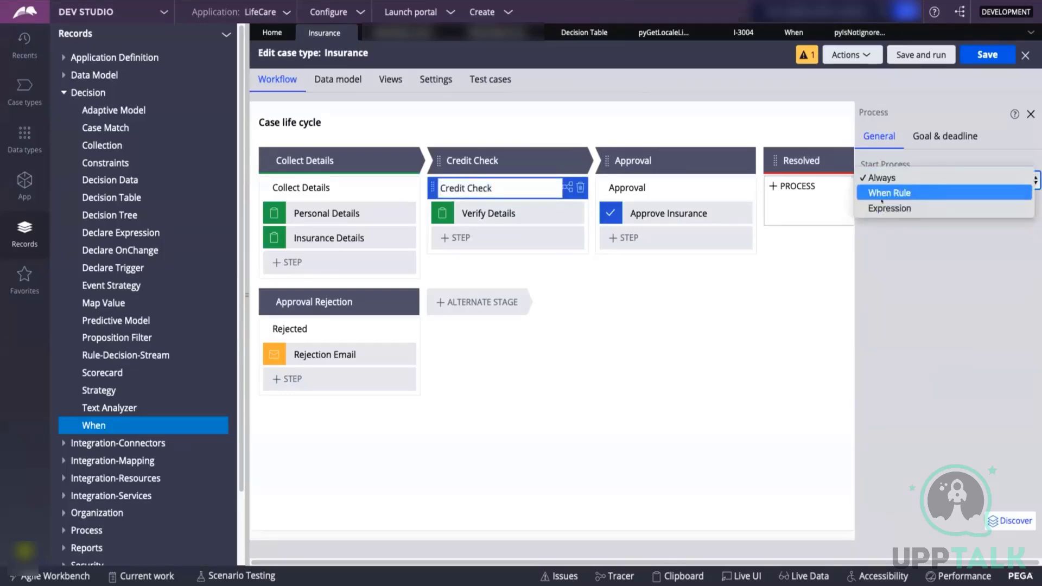
click(881, 193)
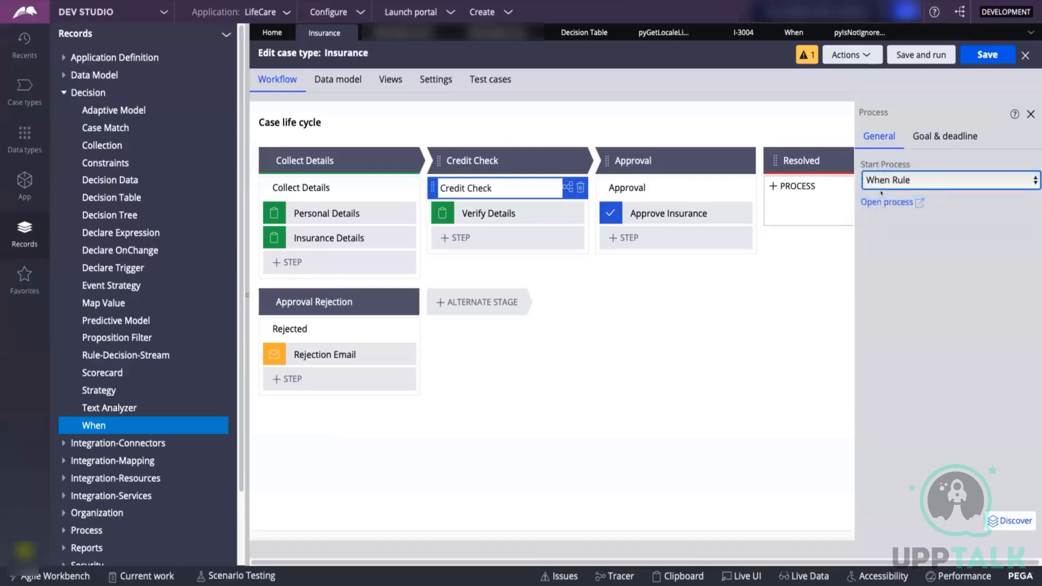
click(878, 202)
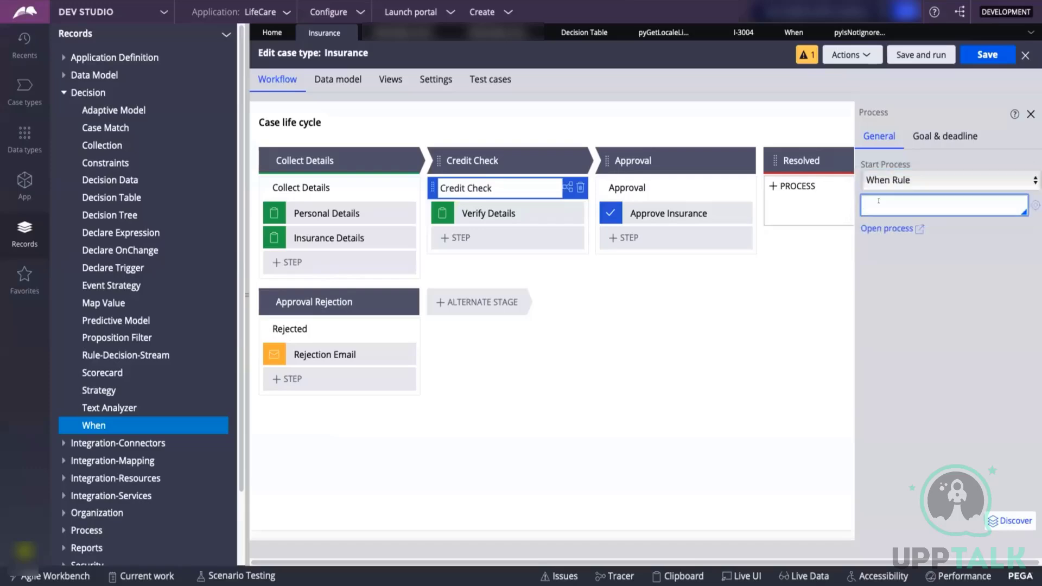
Check the open When rule's ID and the Personal Details step's settings, then return to the Credit Check process
click(850, 34)
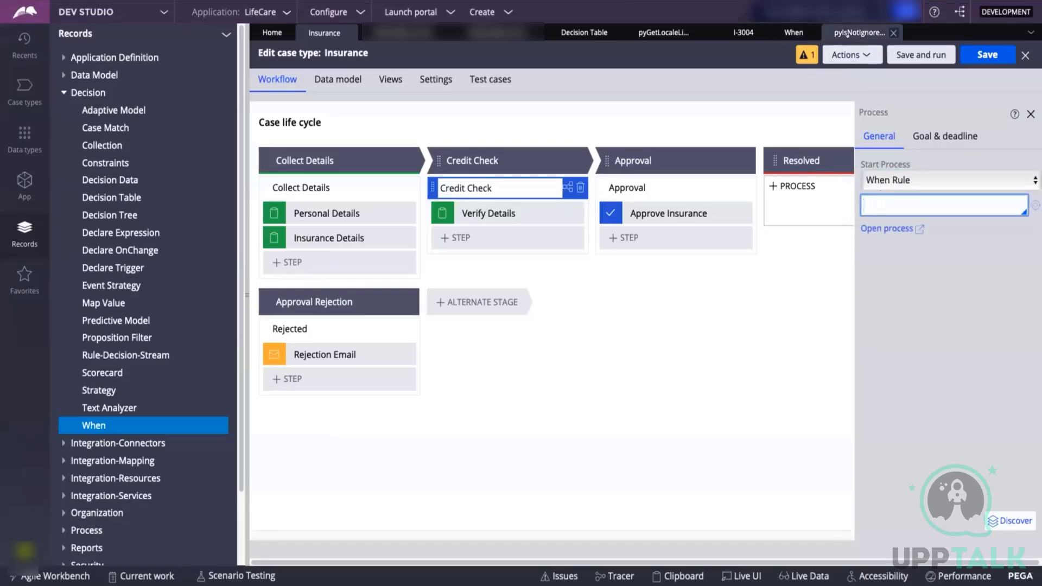
double_click(454, 67)
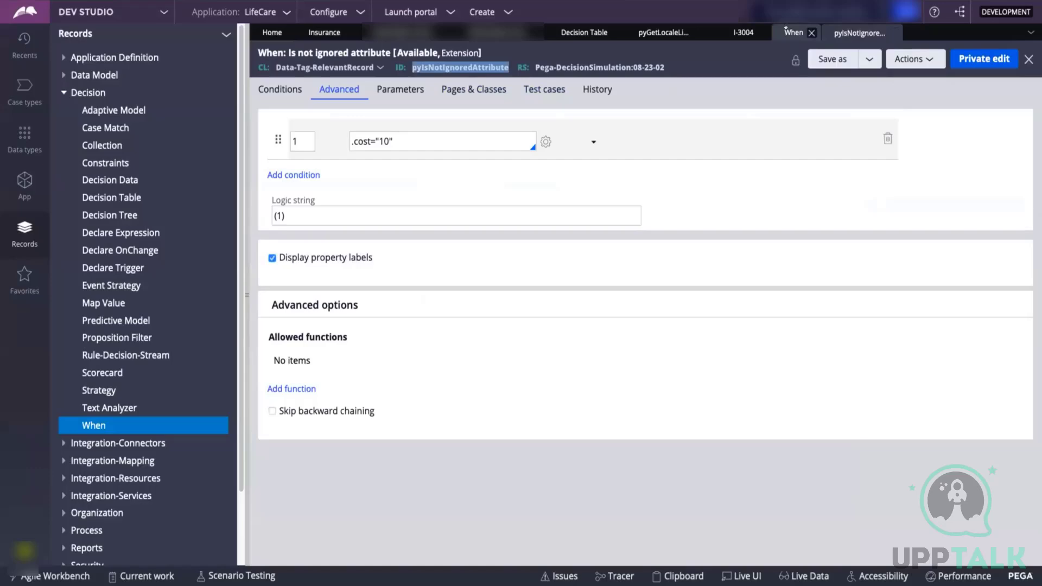
click(331, 32)
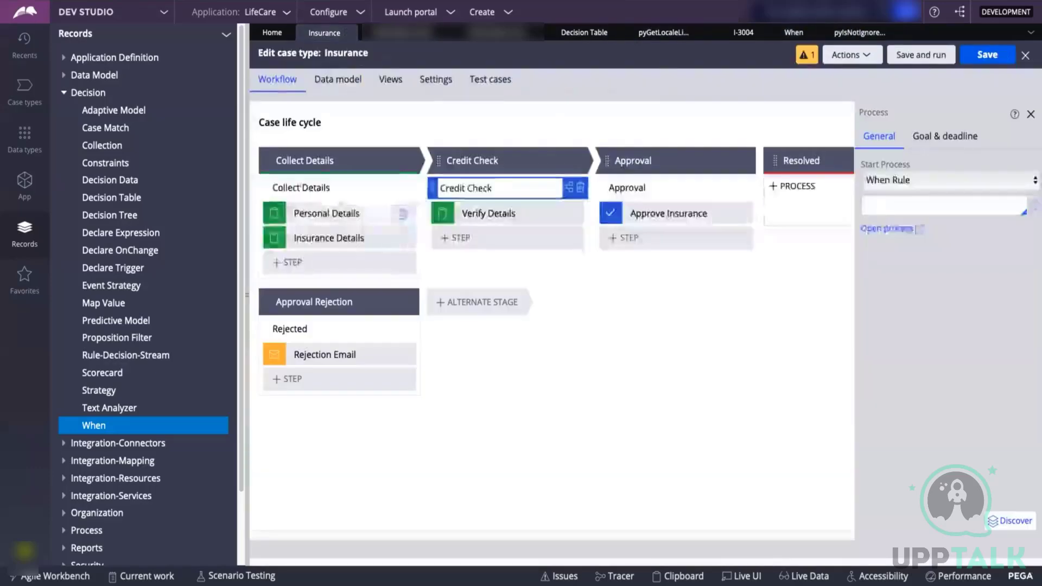
click(872, 203)
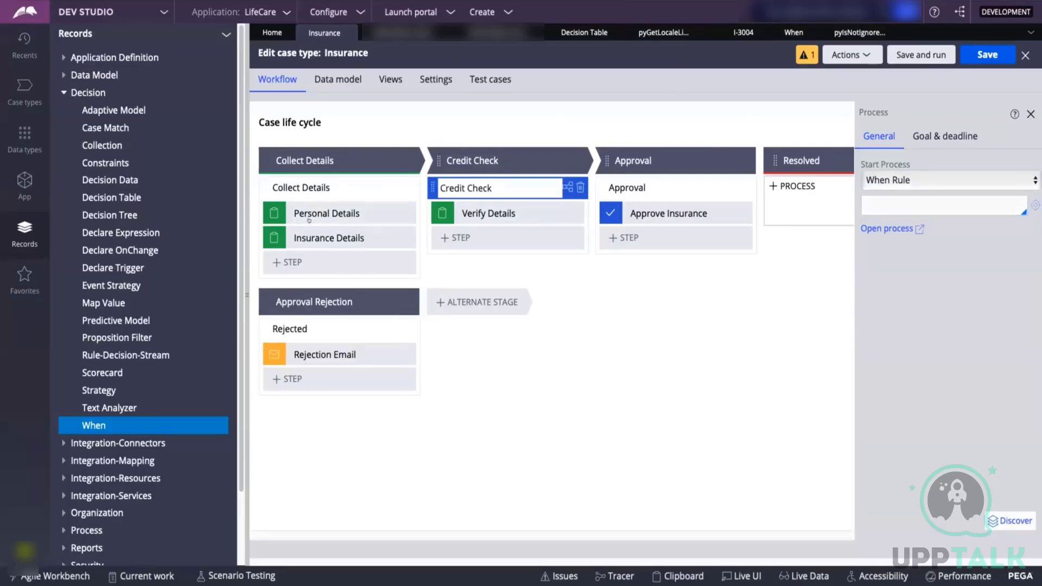
click(360, 211)
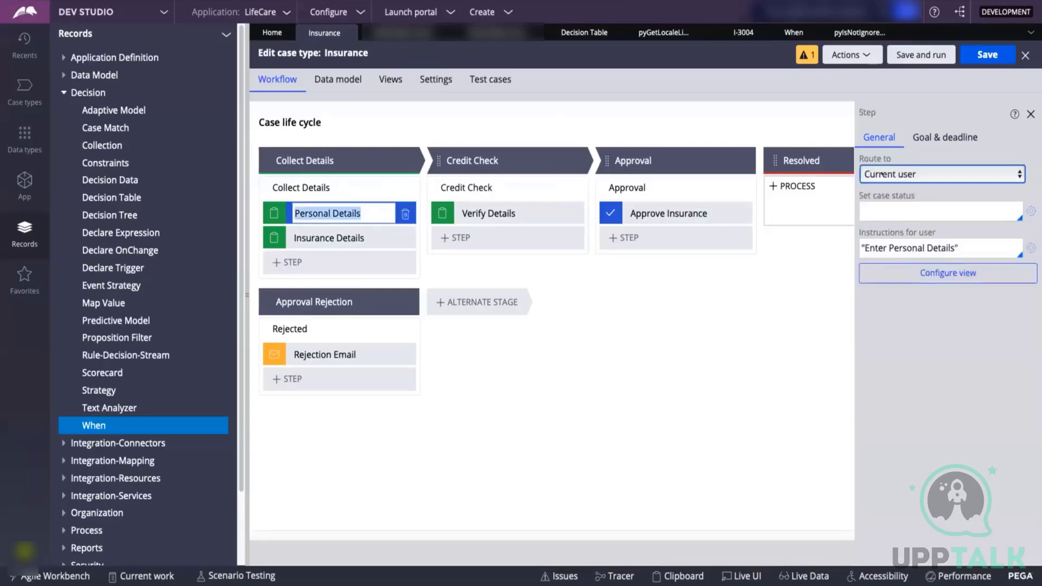
click(524, 182)
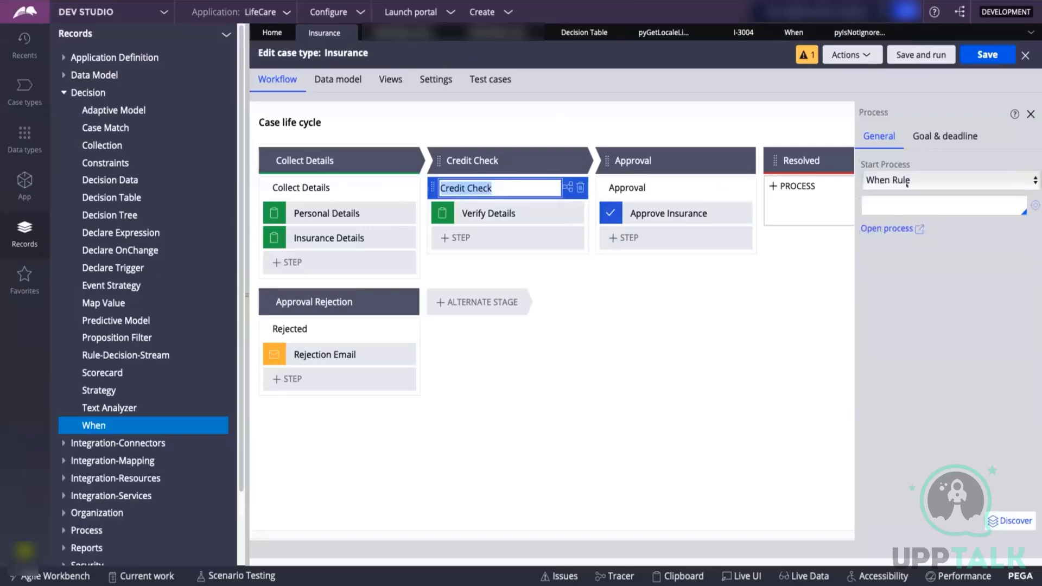
Enter SkipCreditCheck as the Credit Check process's When rule and open the form for creating it
click(916, 199)
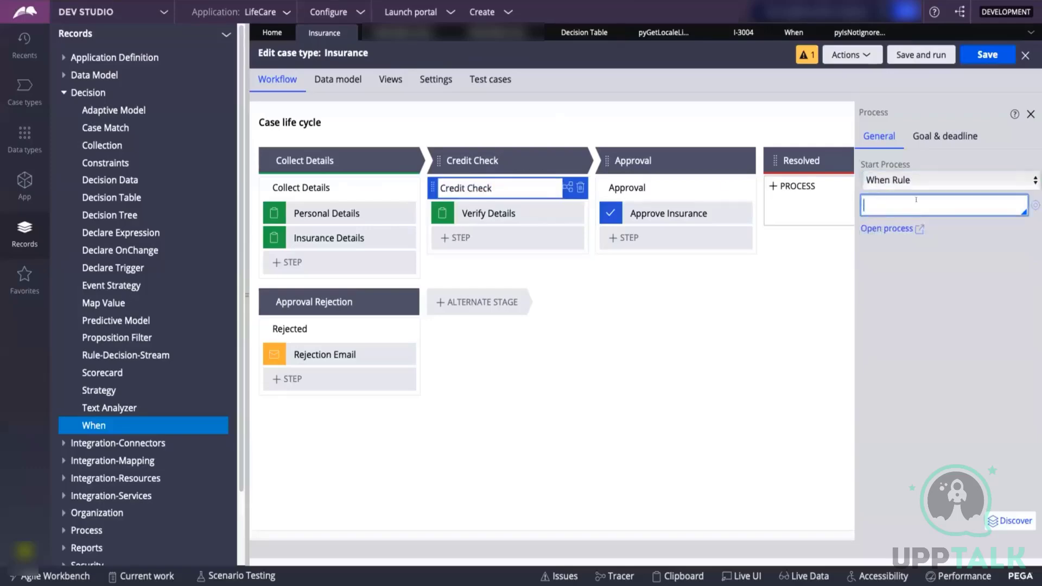
text(Check)
key(BackSpace)
key(BackSpace)
key(BackSpace)
key(BackSpace)
key(BackSpace)
text(SkipChreditCheck)
click(890, 205)
key(BackSpace)
key(Tab)
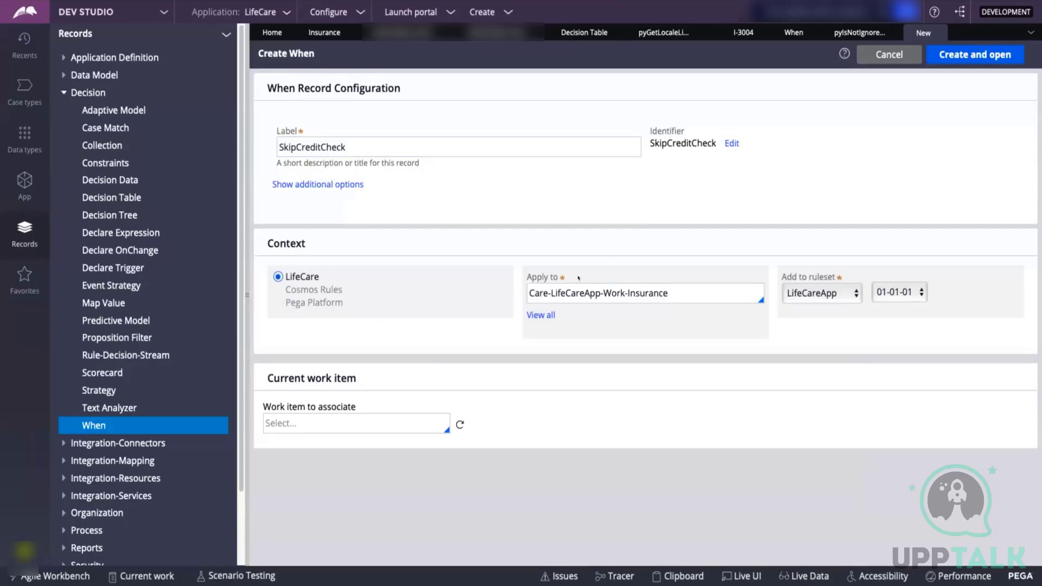
Create the SkipCreditCheck When rule for Care-LifeCareApp-Work-Insurance in ruleset LifeCareApp 01-01-01 and open it
double_click(663, 287)
click(679, 288)
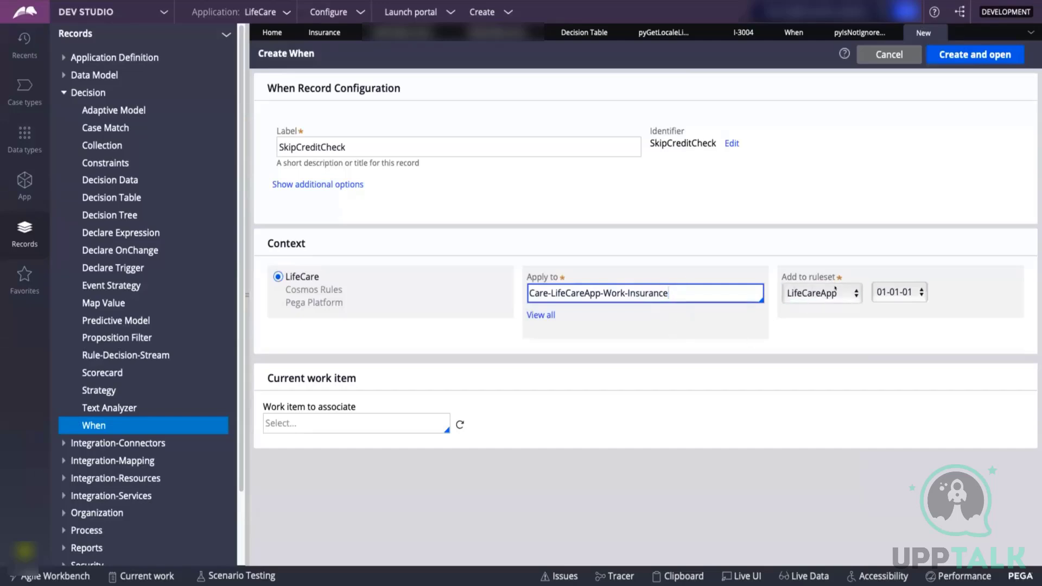
click(976, 55)
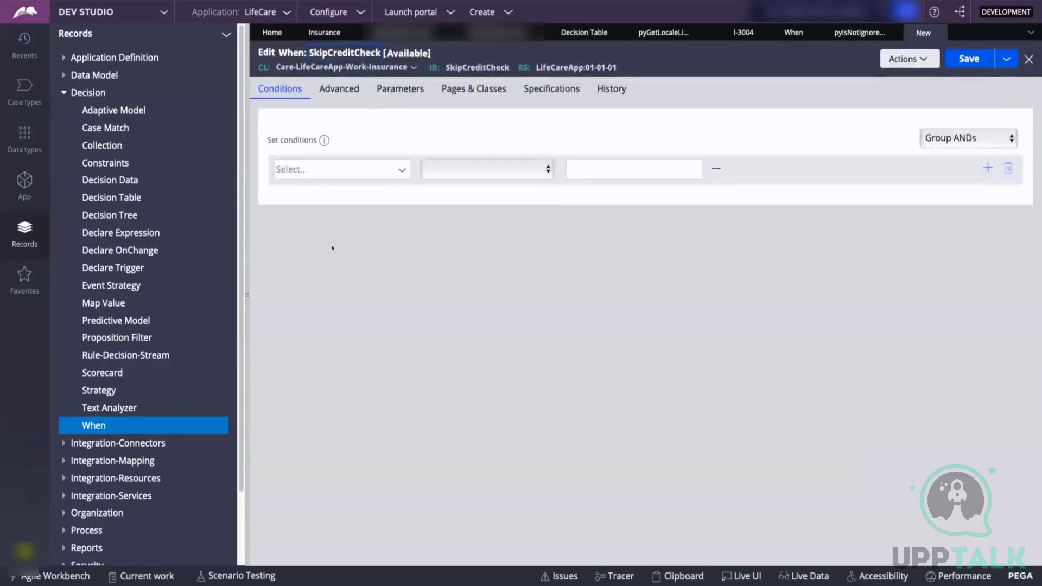
Define the SkipCreditCheck When rule's advanced condition as .Age >= 5 and save the rule
click(339, 88)
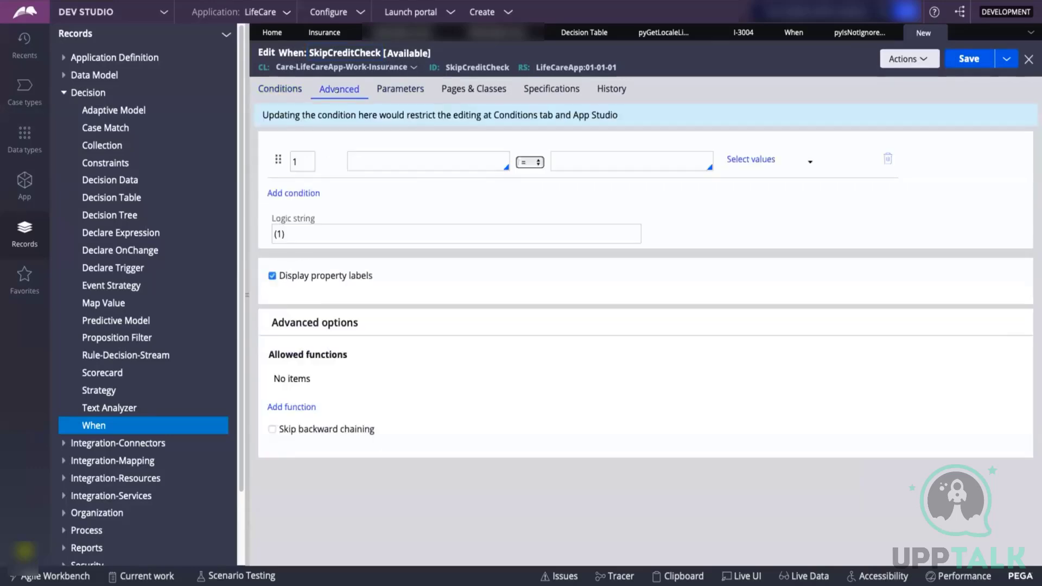
click(360, 155)
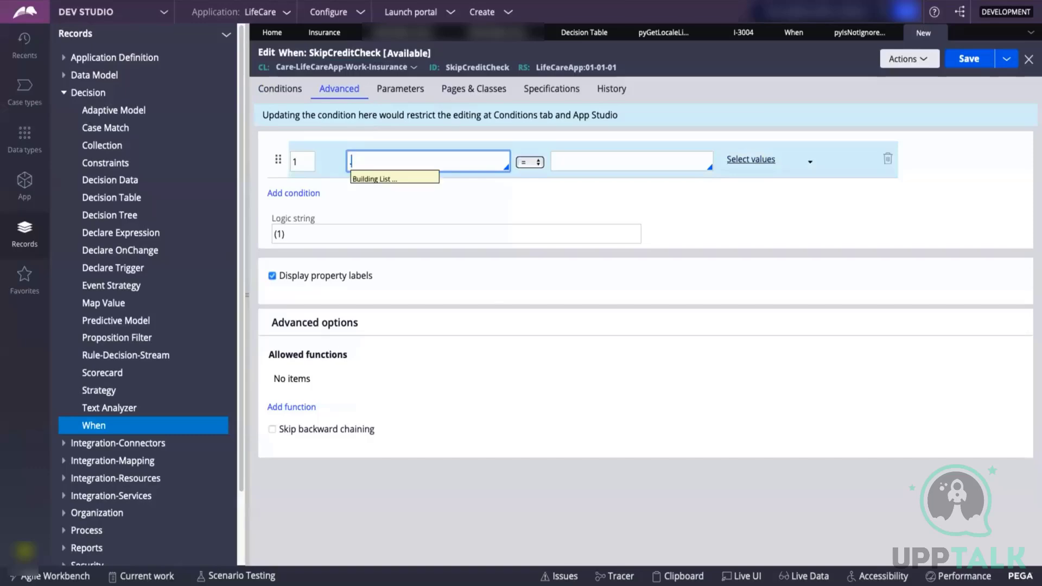
text(.age)
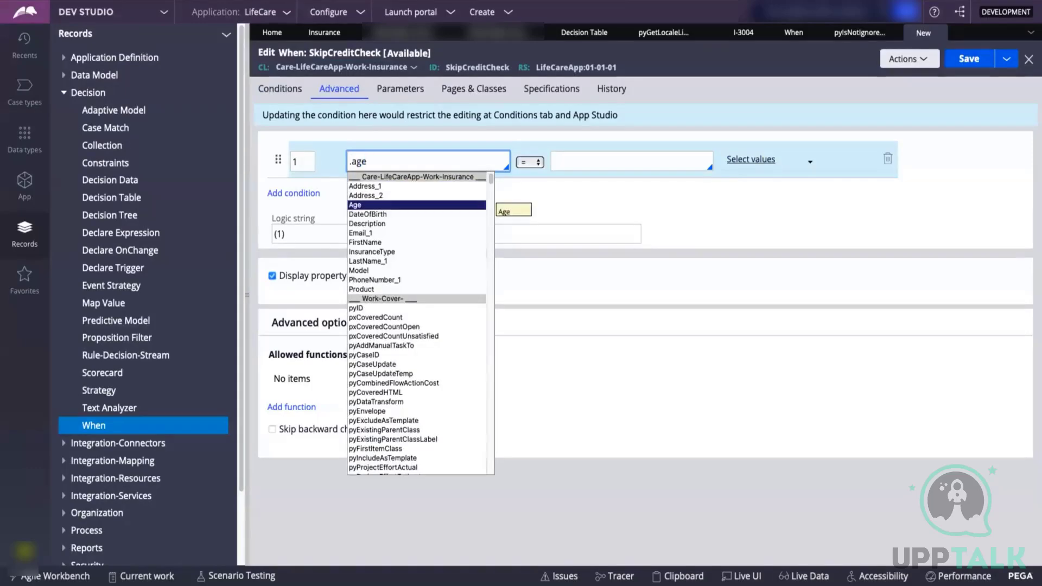
key(Return)
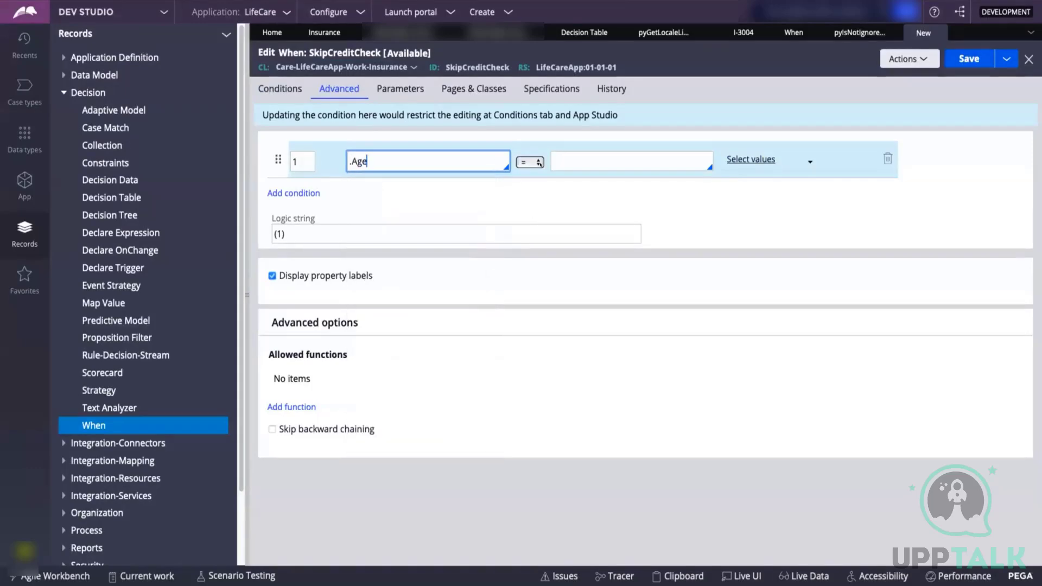
click(537, 162)
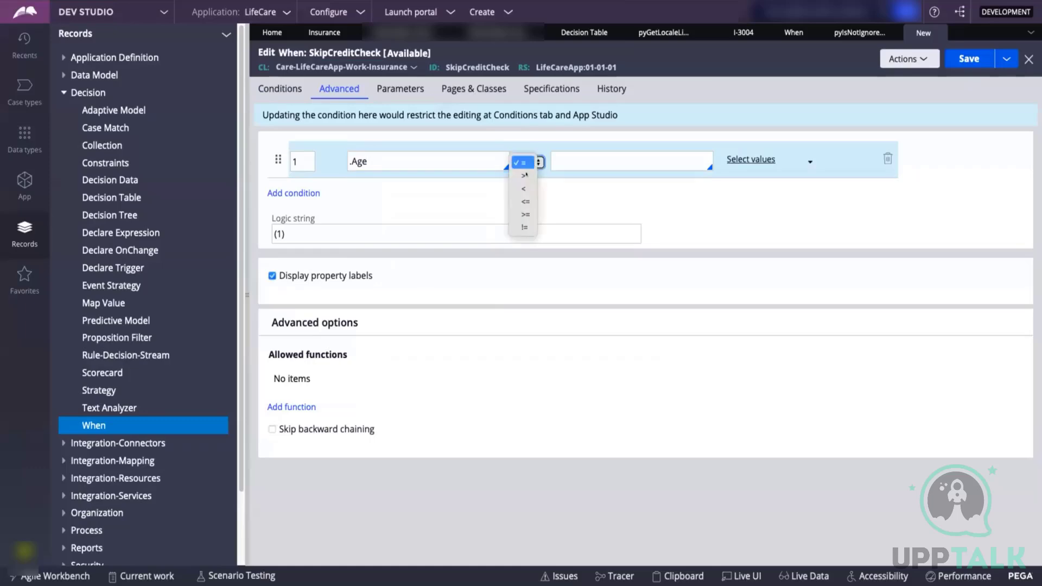
click(523, 213)
click(561, 158)
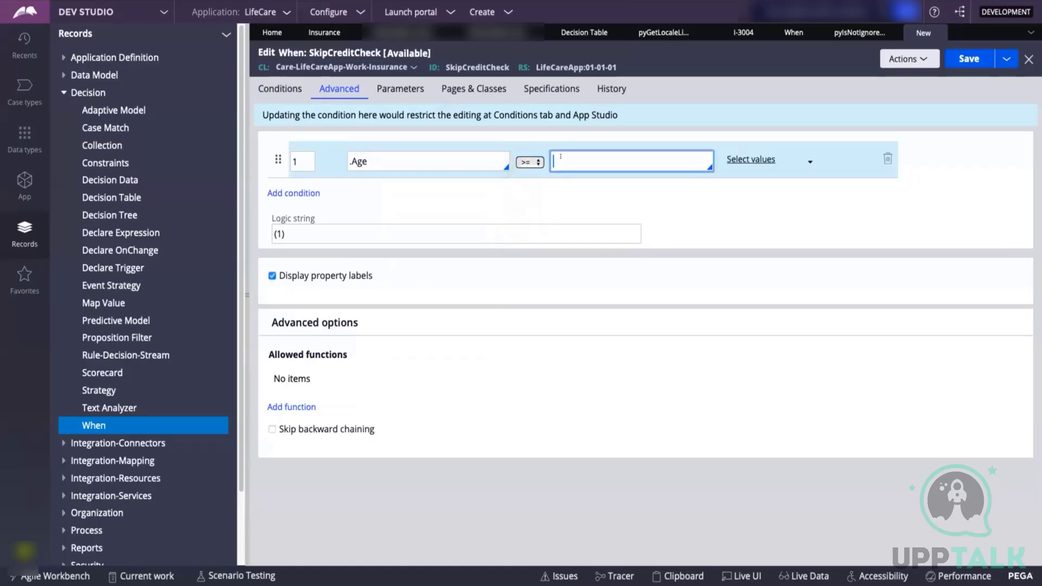
text(5)
key(ctrl+s)
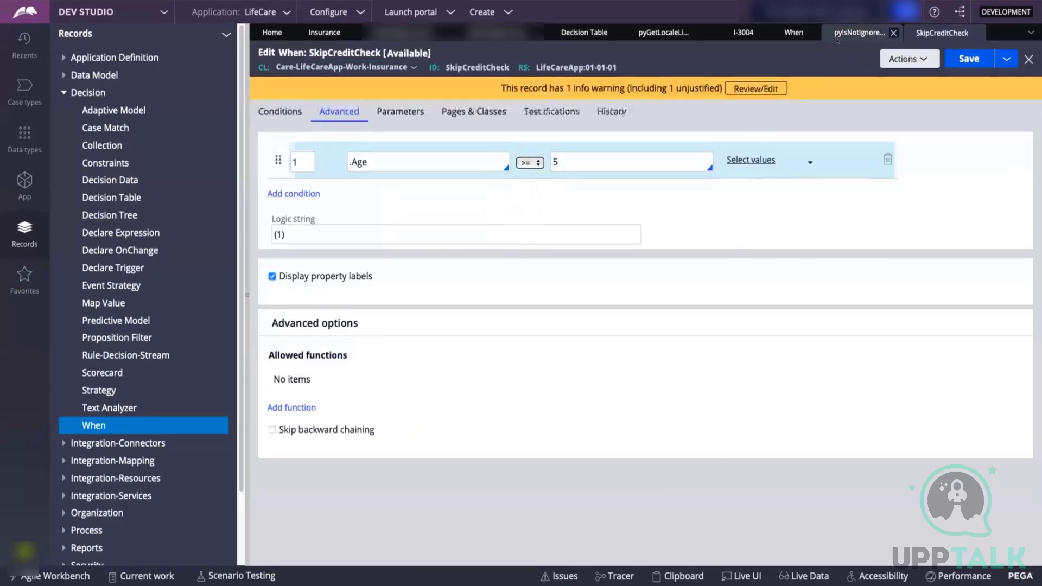
Reselect SkipCreditCheck as the Credit Check process's When rule in the Insurance case type and save the case type
click(324, 33)
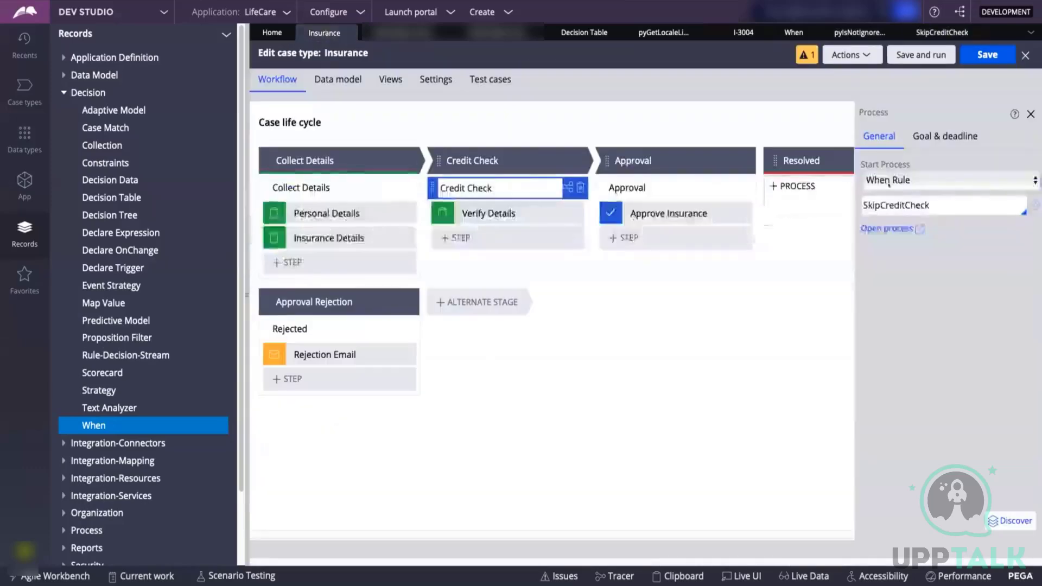
click(933, 205)
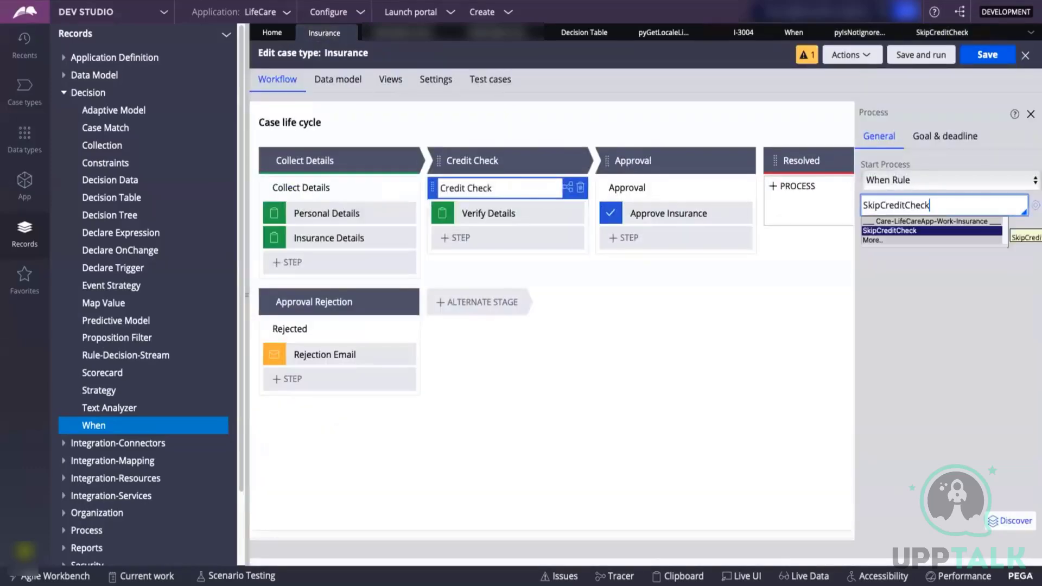
click(908, 230)
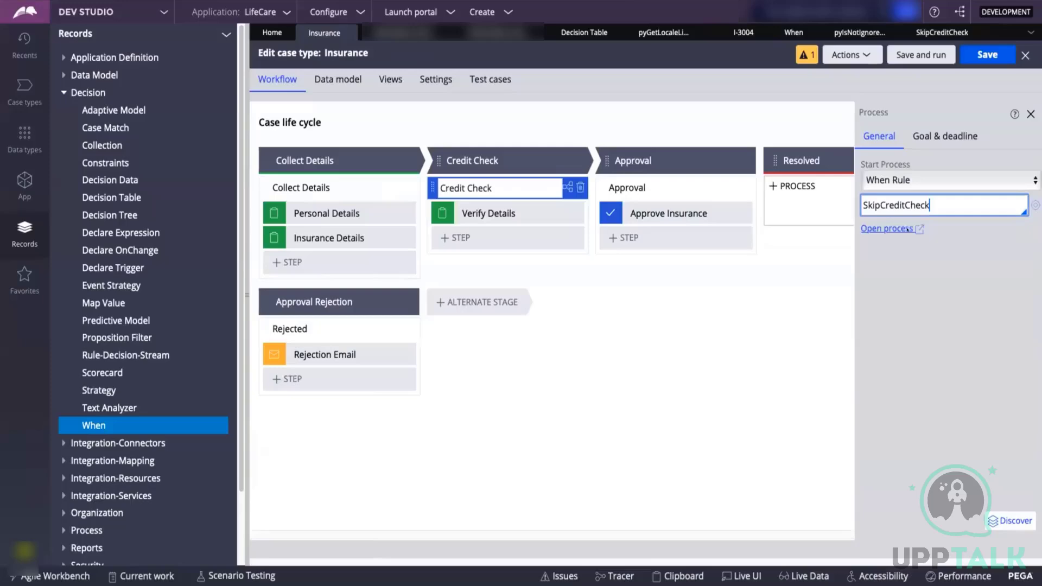
click(975, 61)
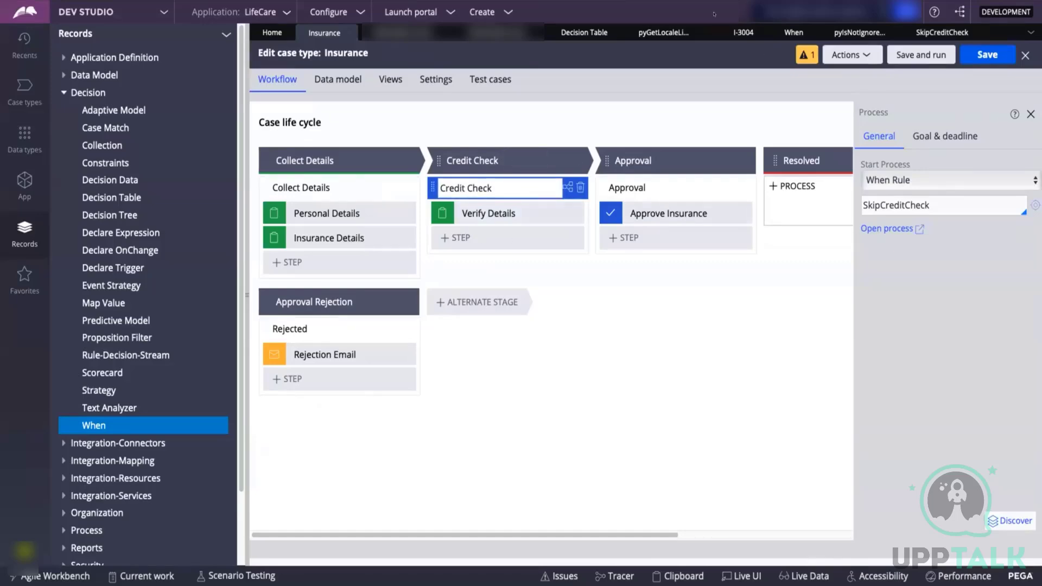
Check the existing I-3004 case, then create a new Insurance case
click(725, 35)
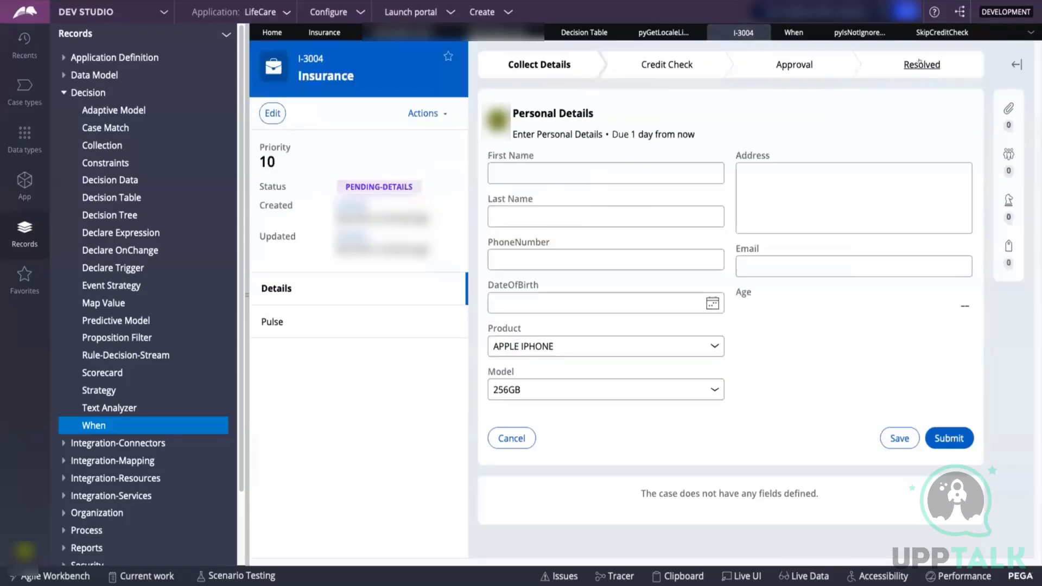
click(495, 13)
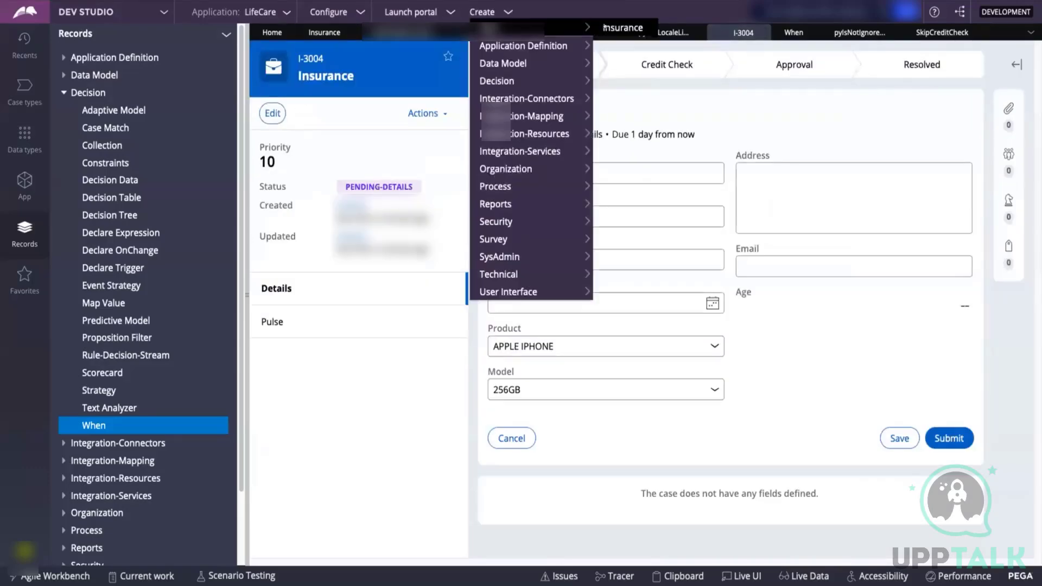
click(604, 27)
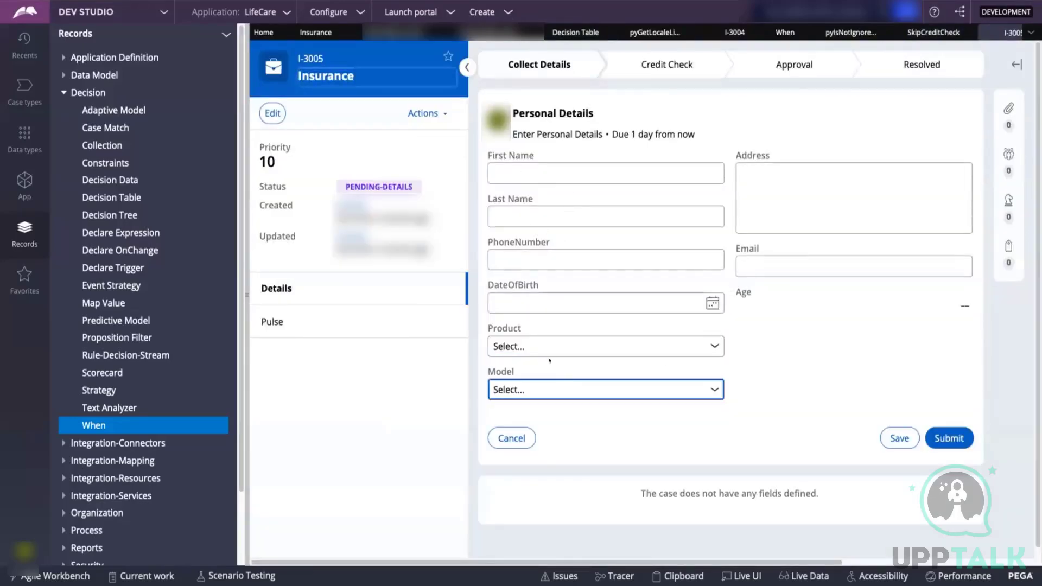
Enter a date of birth for a 10-year-old applicant in the new case's Personal Details and submit the form
click(680, 298)
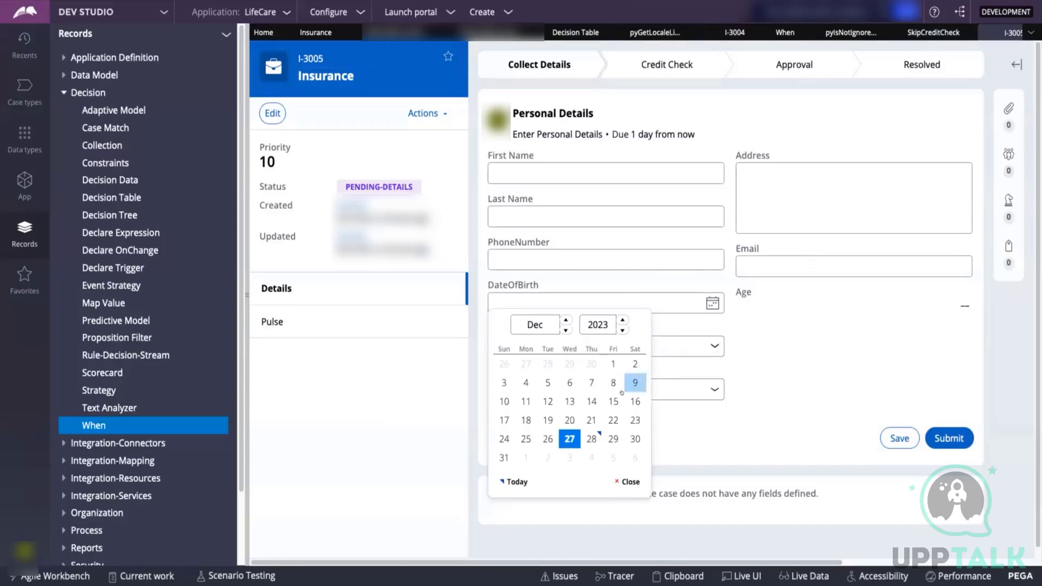
double_click(622, 318)
click(622, 319)
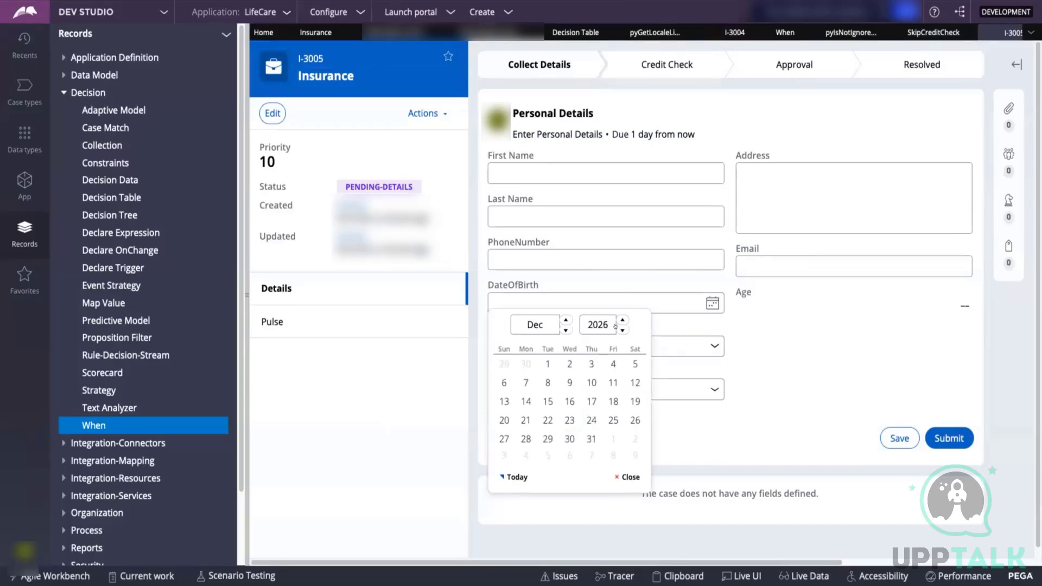
triple_click(619, 329)
triple_click(618, 328)
triple_click(623, 329)
click(623, 330)
click(623, 329)
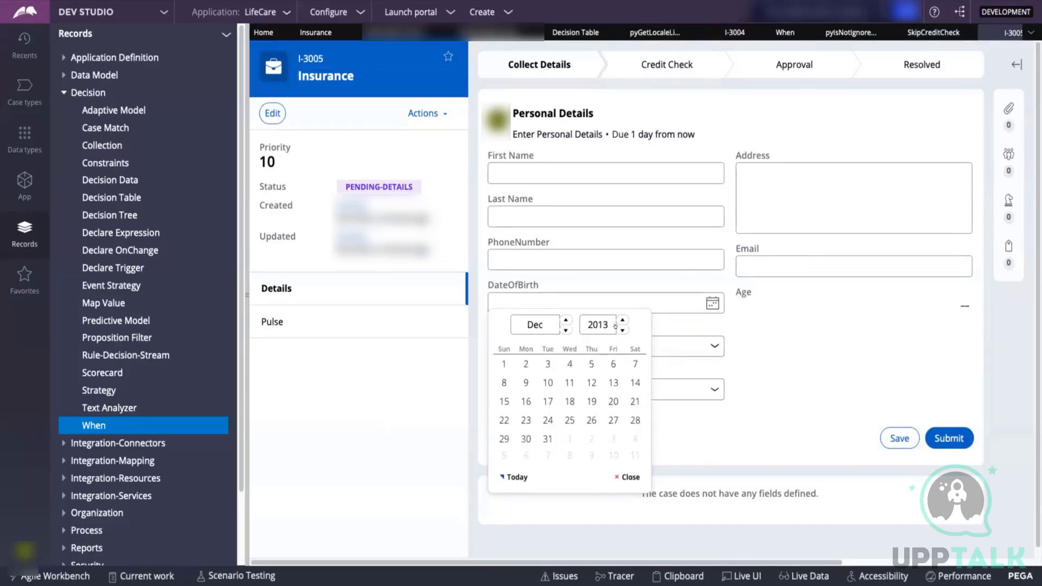
double_click(623, 330)
click(591, 364)
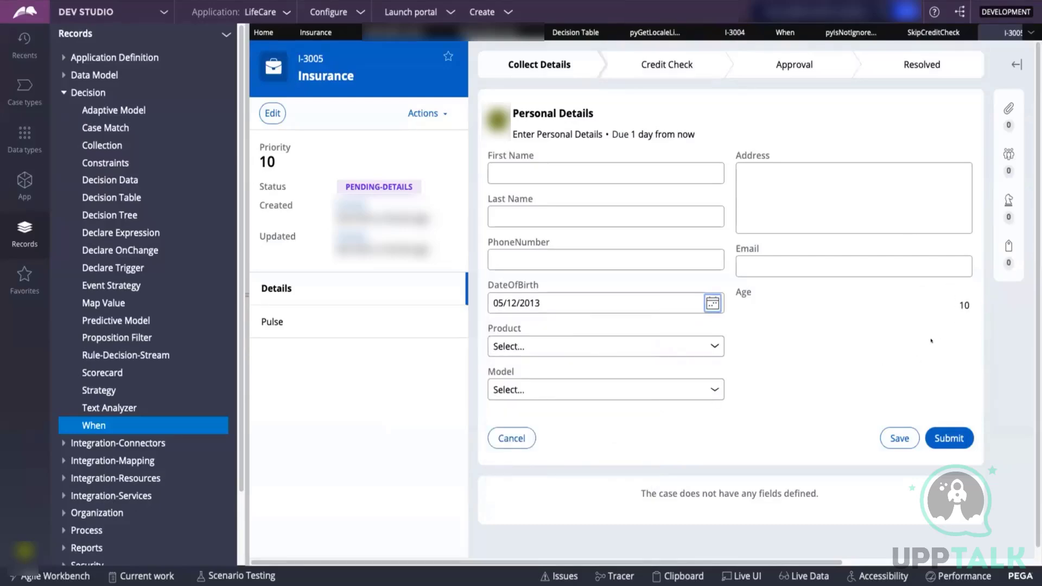
click(949, 438)
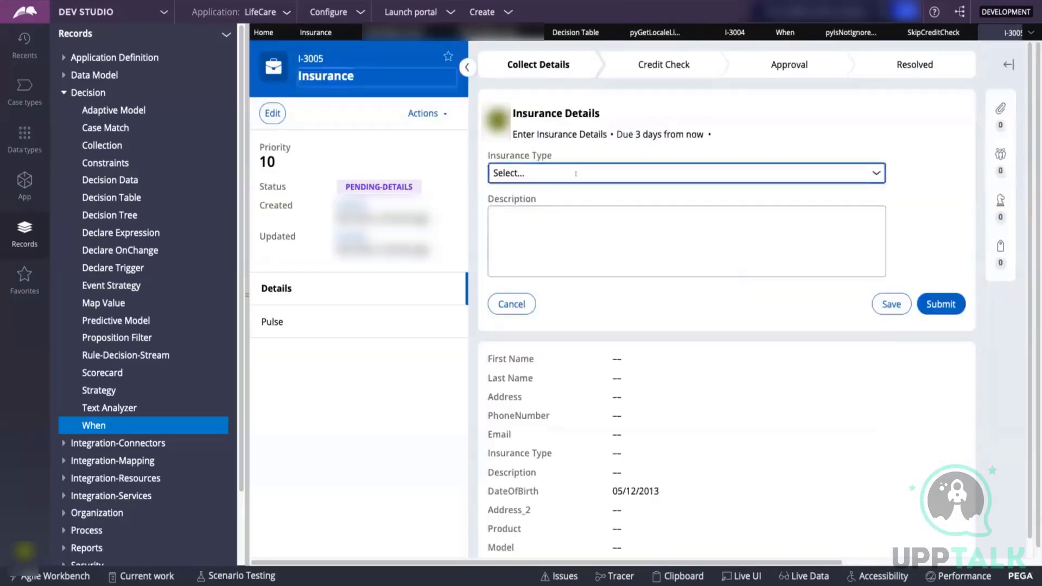
Submit the blank Insurance Details form, then open the Verify Details assignment of the Credit Check stage and submit it
click(936, 300)
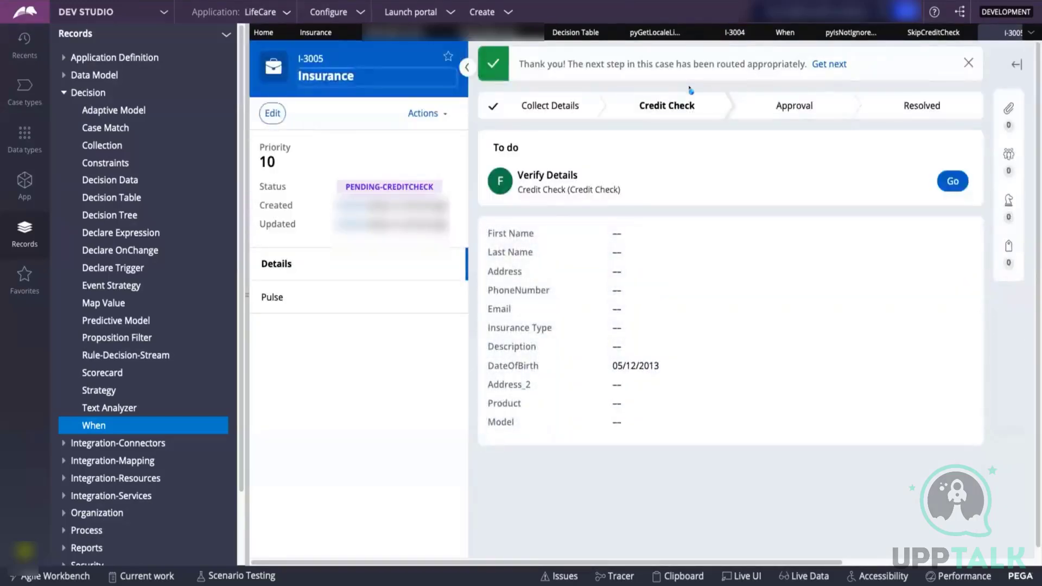
click(952, 181)
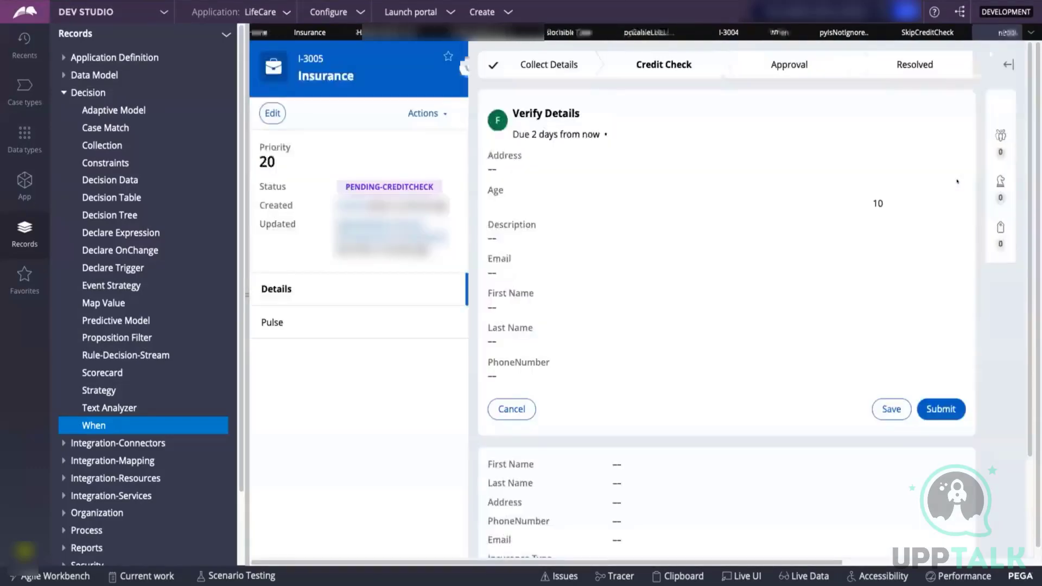
click(937, 401)
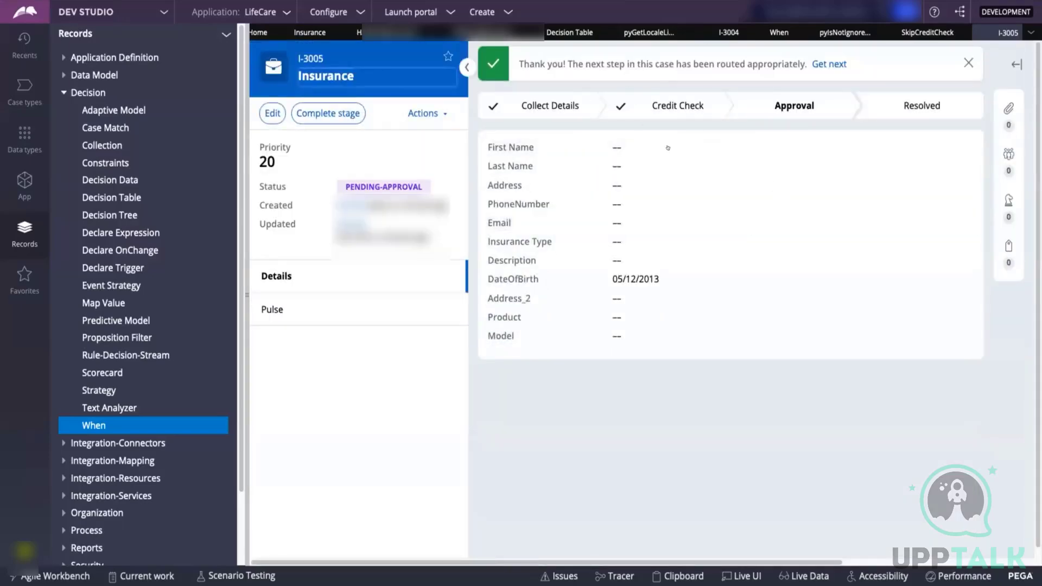
Return to the Insurance case type, save it again, and run it as a new case
click(928, 33)
click(845, 32)
click(310, 33)
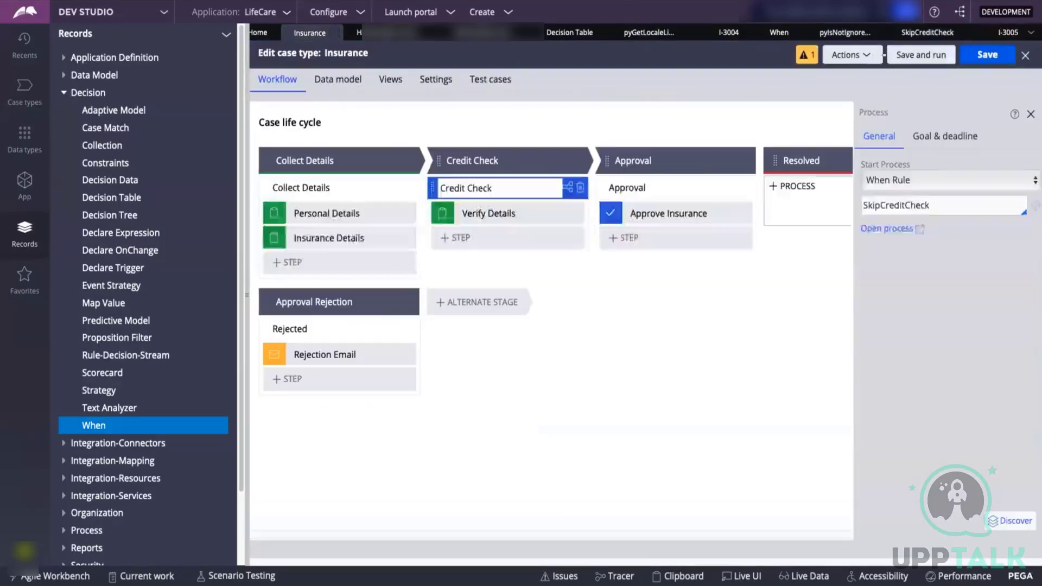
click(975, 55)
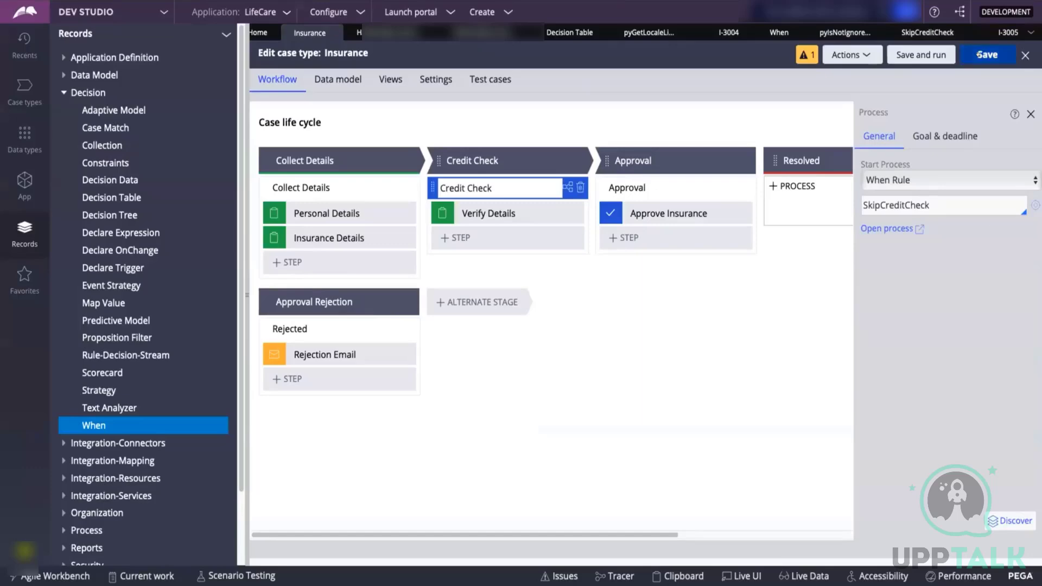
click(976, 55)
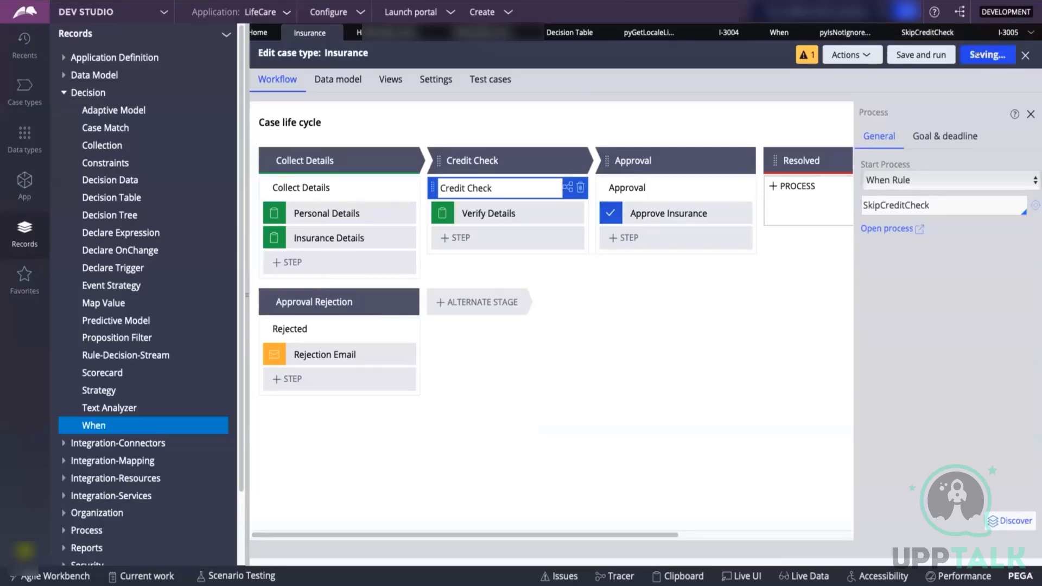
click(906, 54)
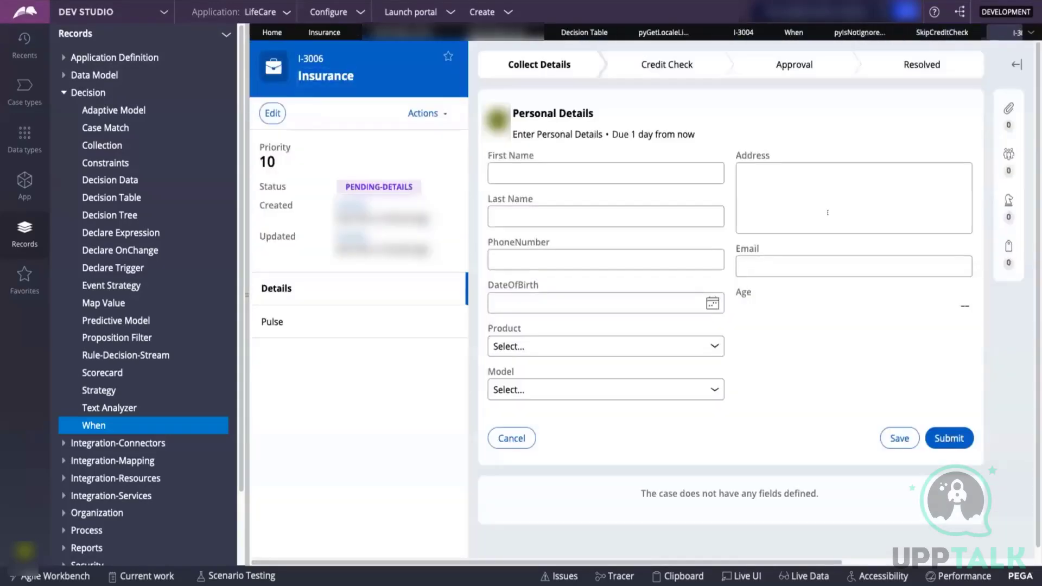
Enter a date of birth for a 7-year-old applicant in the newly run case's Personal Details and submit the form
click(703, 299)
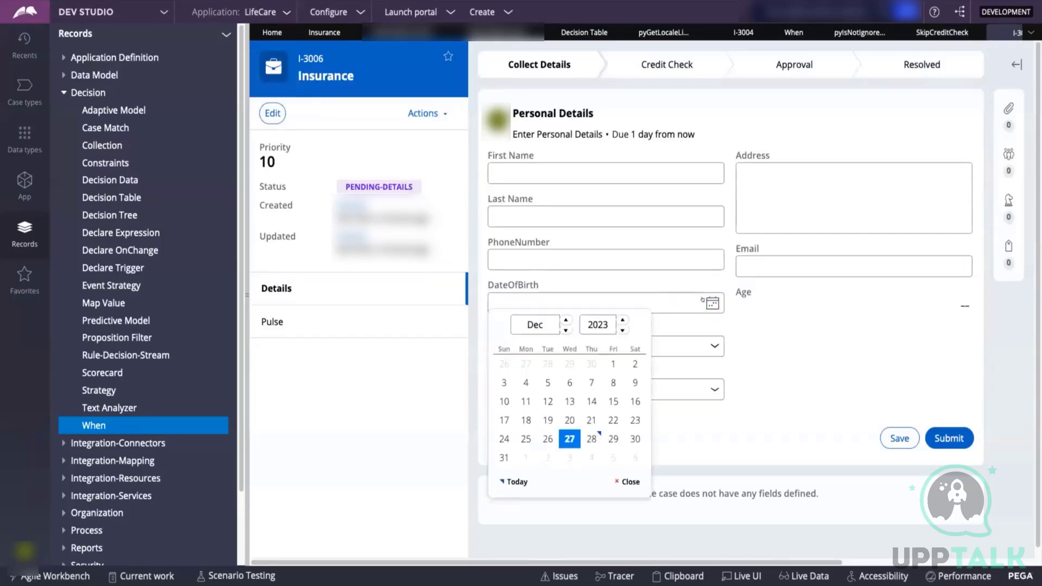
click(622, 319)
click(622, 319)
click(622, 319)
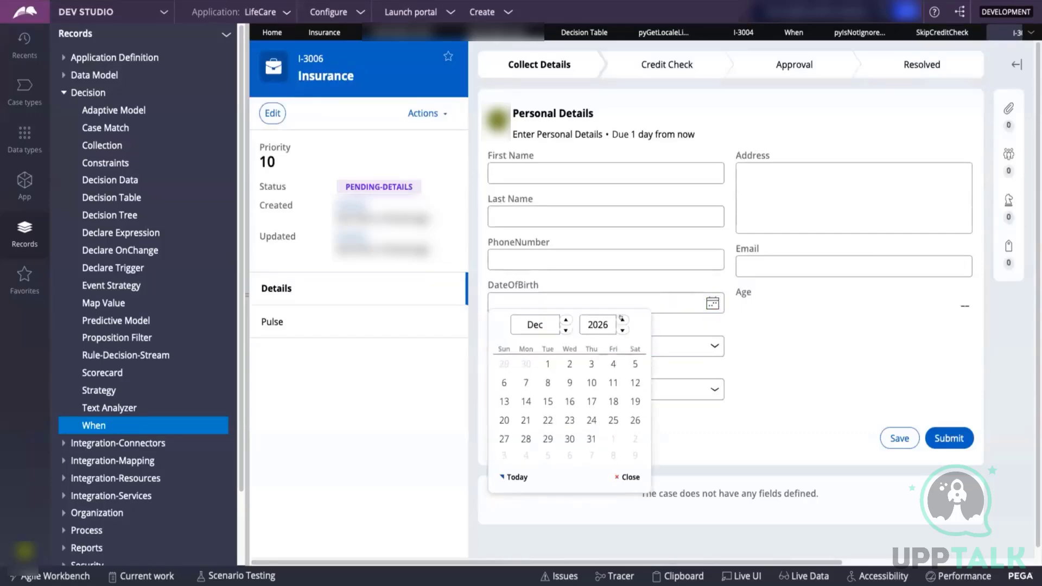
triple_click(622, 330)
triple_click(622, 329)
double_click(622, 330)
double_click(622, 330)
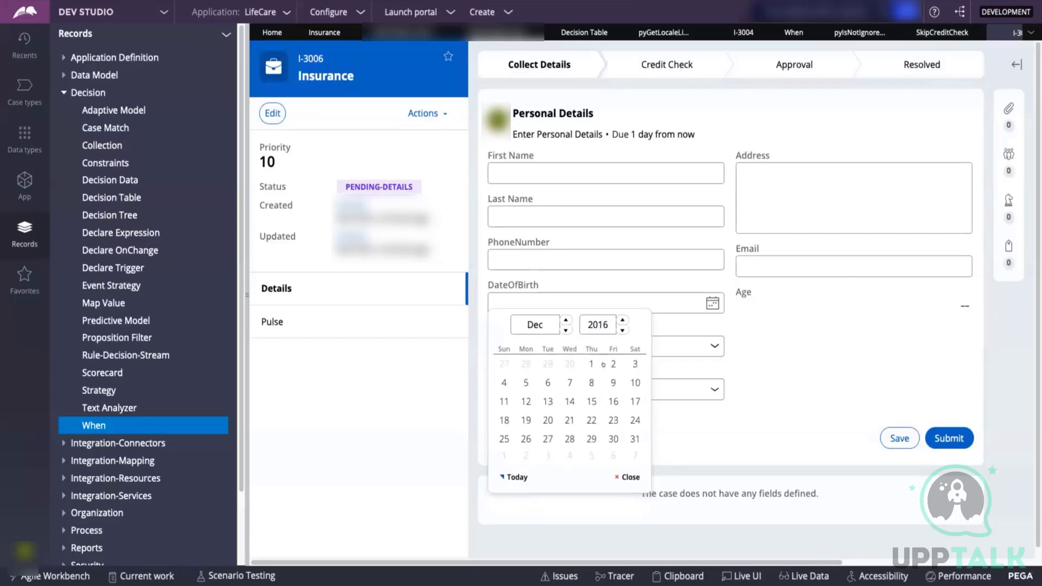
click(592, 382)
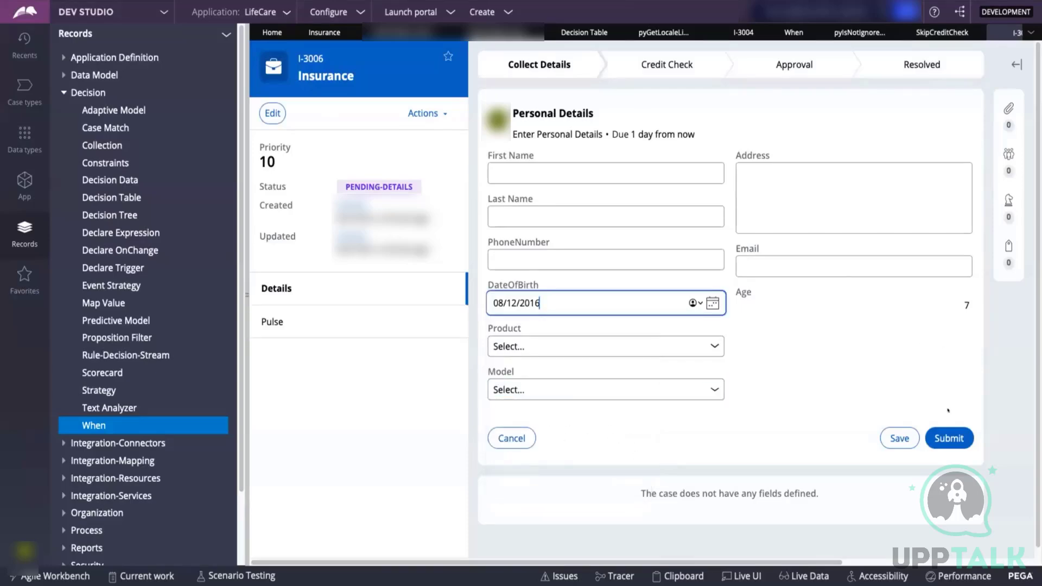
click(947, 437)
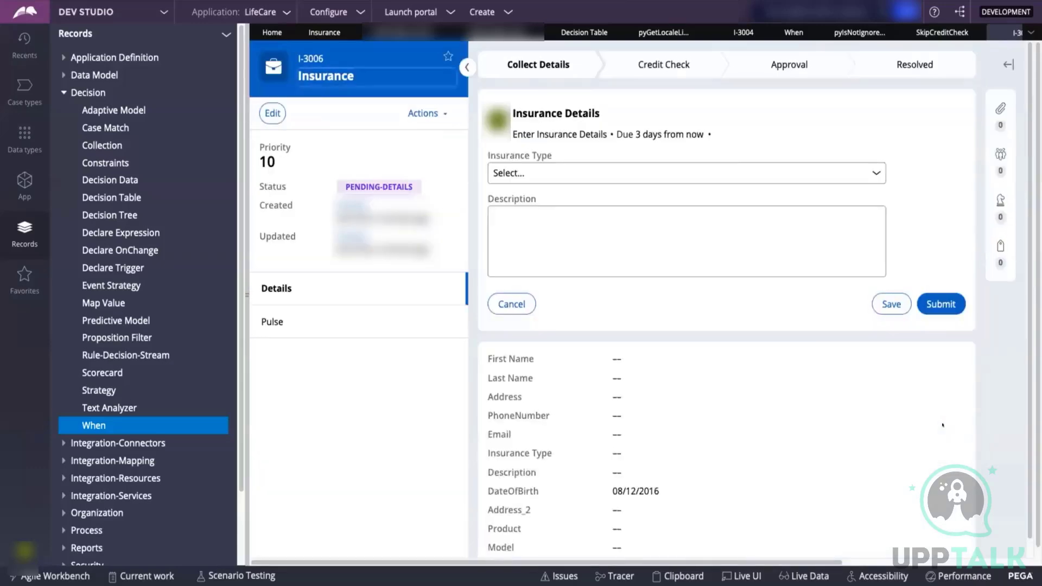
Refresh the list of When rules, open SkipCreditCheck to check its condition, and return to the running Insurance case
click(793, 32)
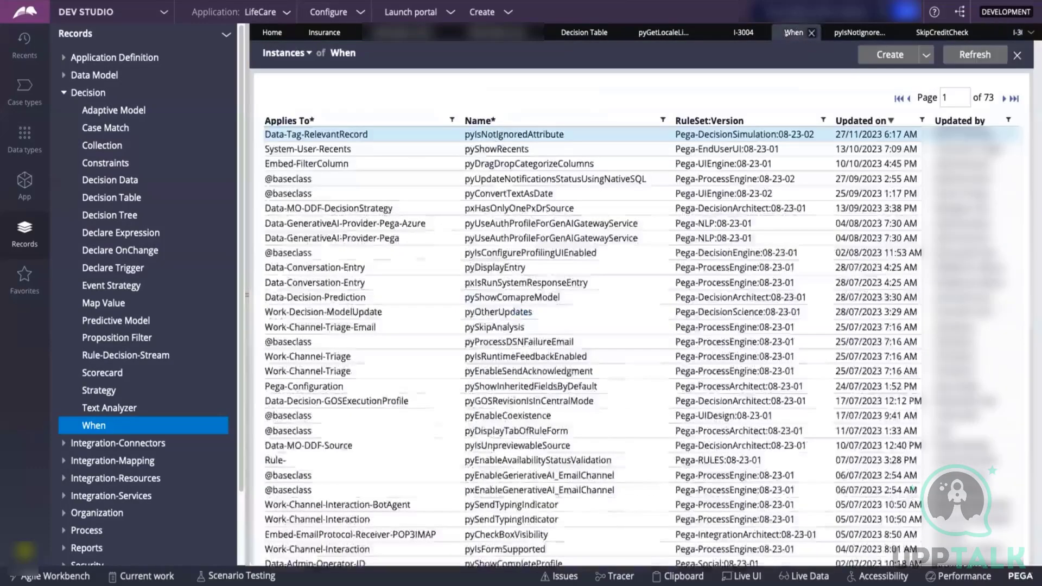
click(975, 54)
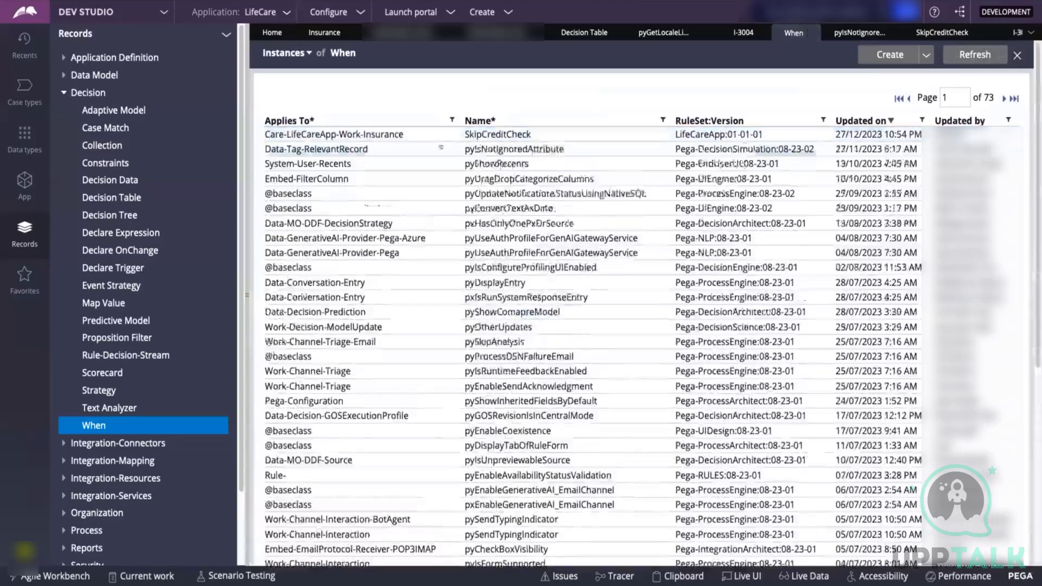
click(498, 134)
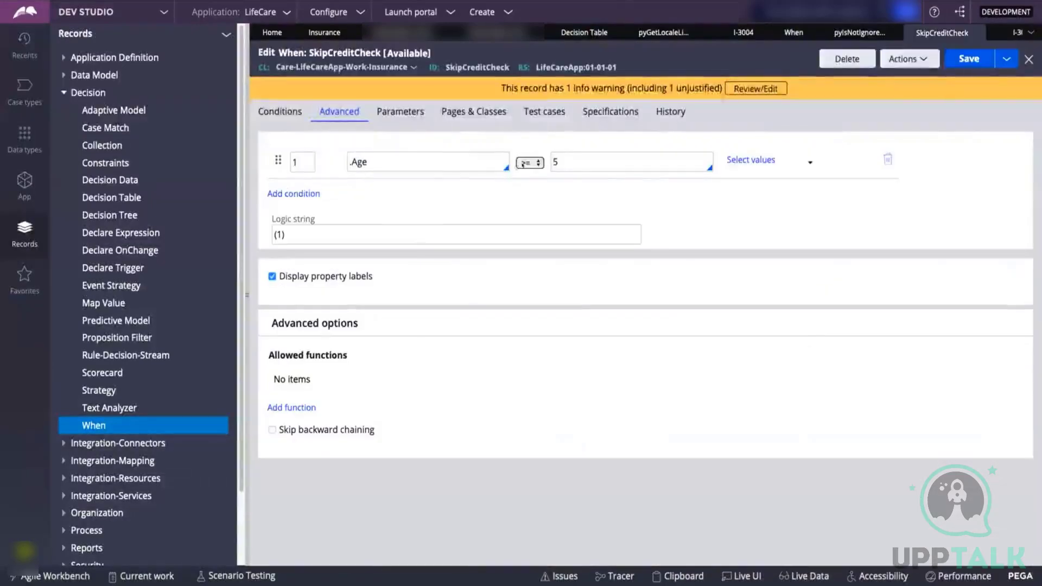
click(1009, 32)
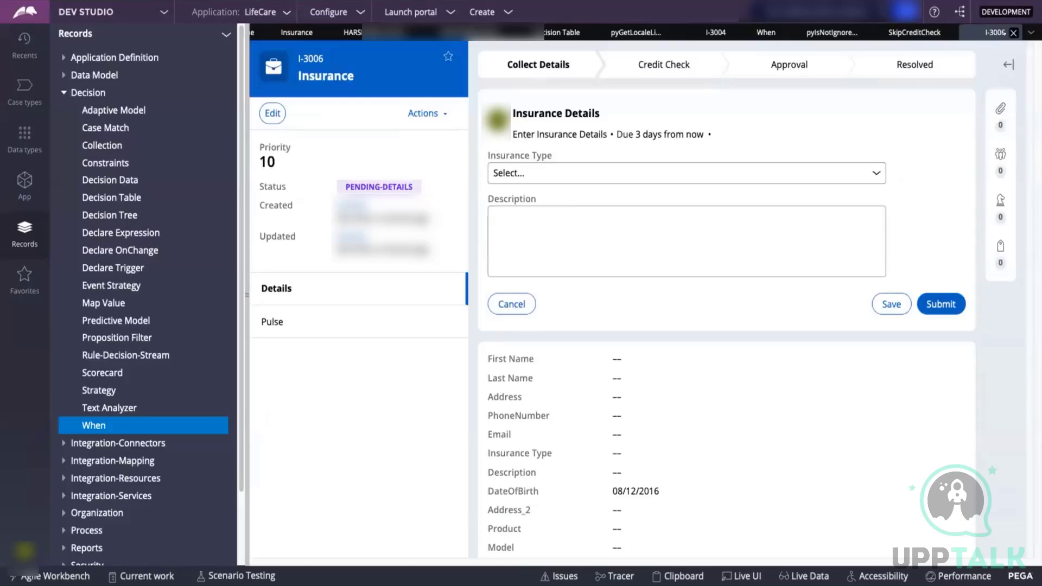
Close the pyIsNotIgnoredAttribute rule and discard its changes, then submit the running case's blank Insurance Details form and close the case
click(847, 32)
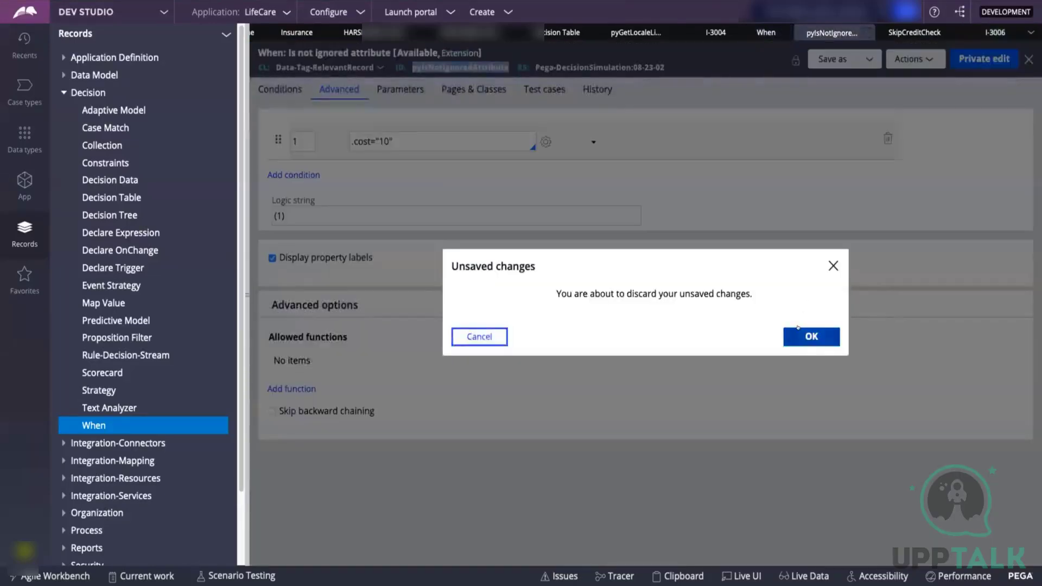
click(804, 334)
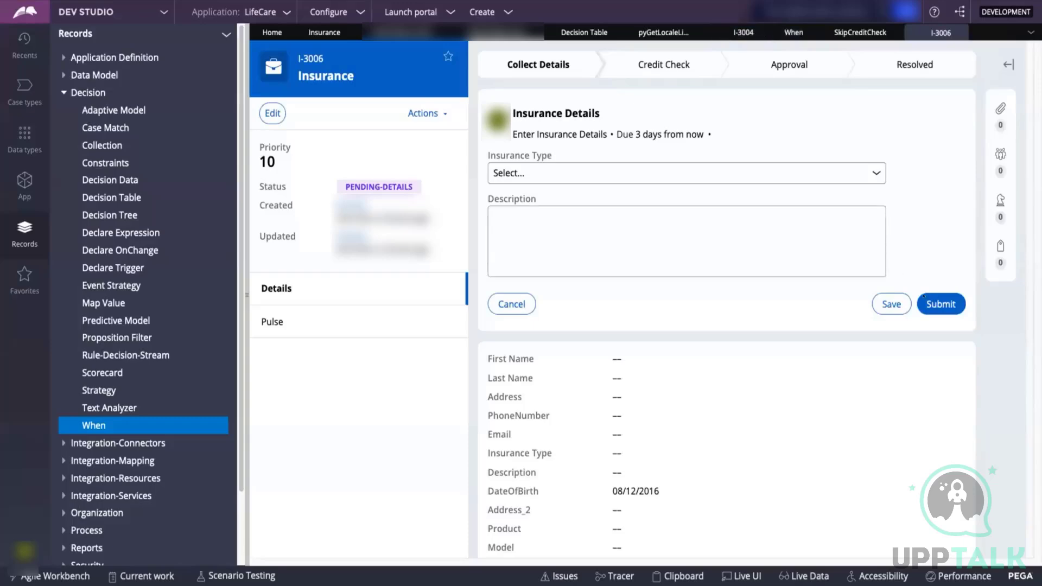
click(927, 304)
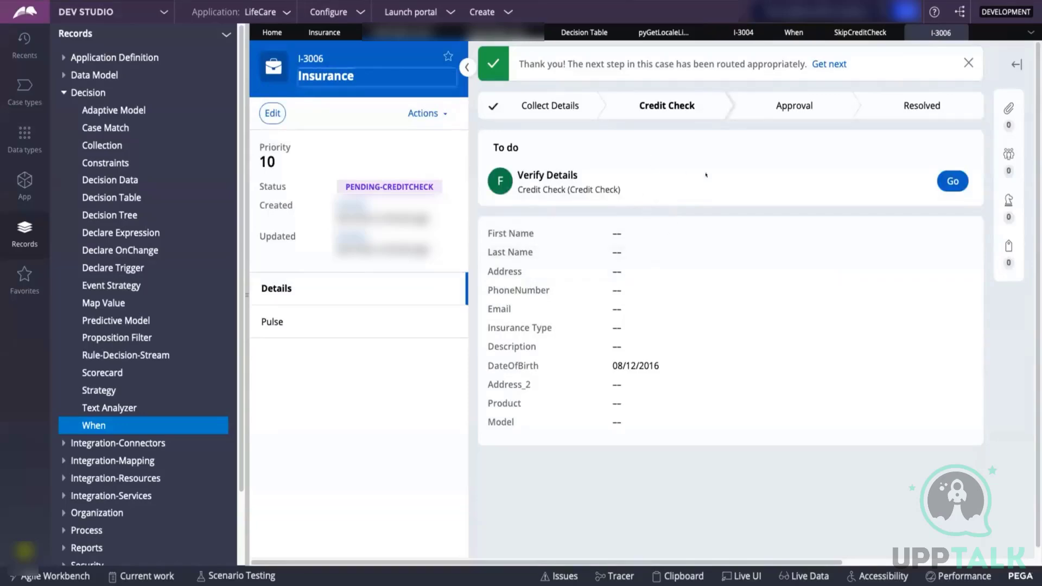
click(960, 31)
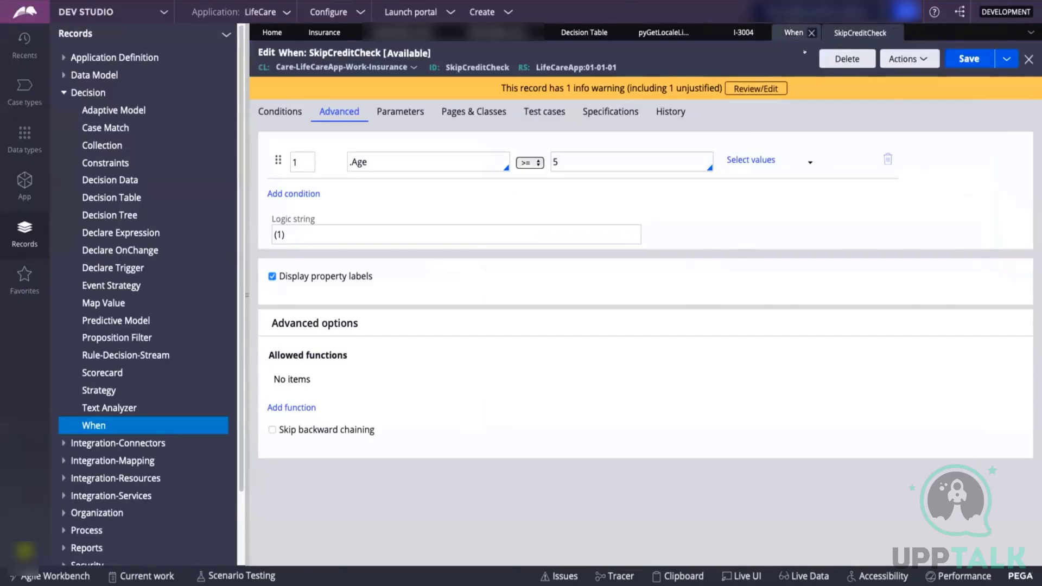
Return to the Insurance case type and set the Credit Check process to start on an Expression
click(743, 32)
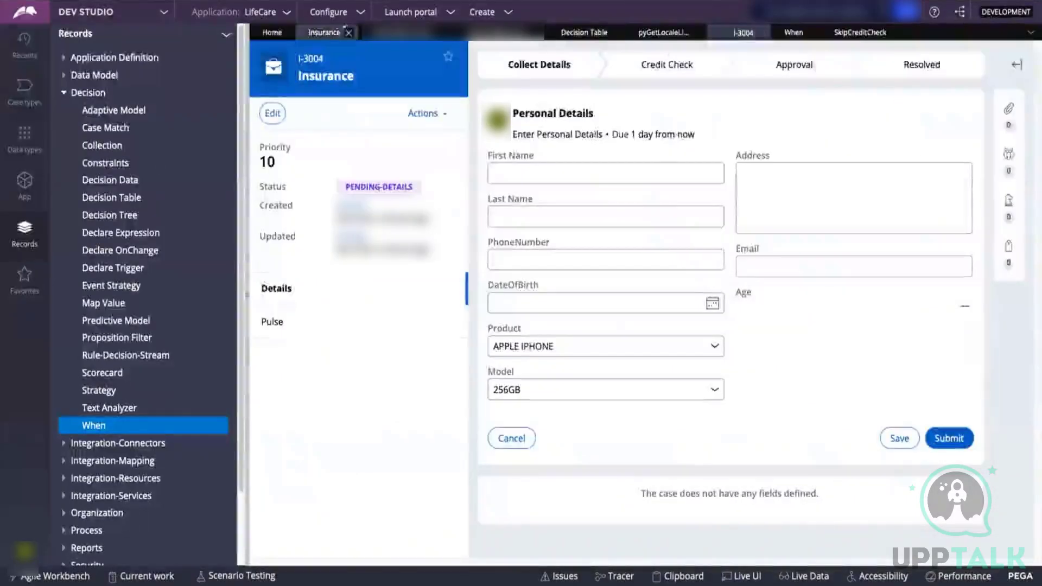
click(324, 32)
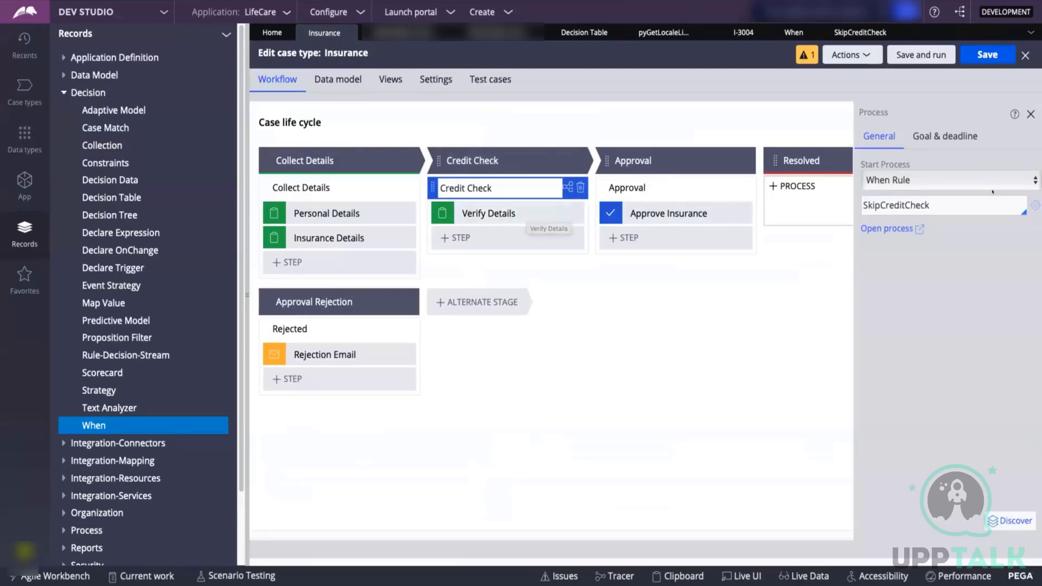
click(920, 176)
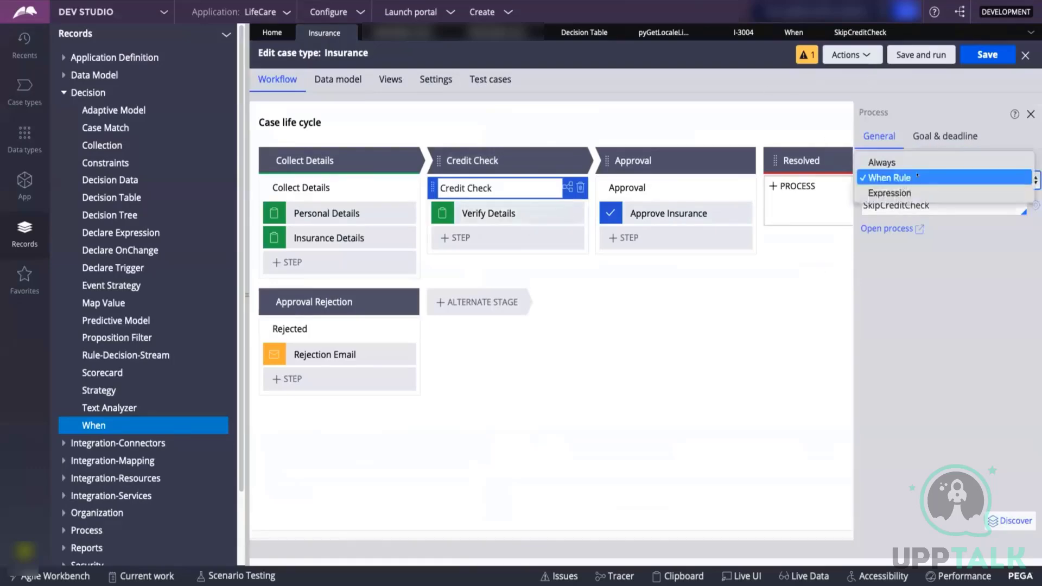
click(915, 193)
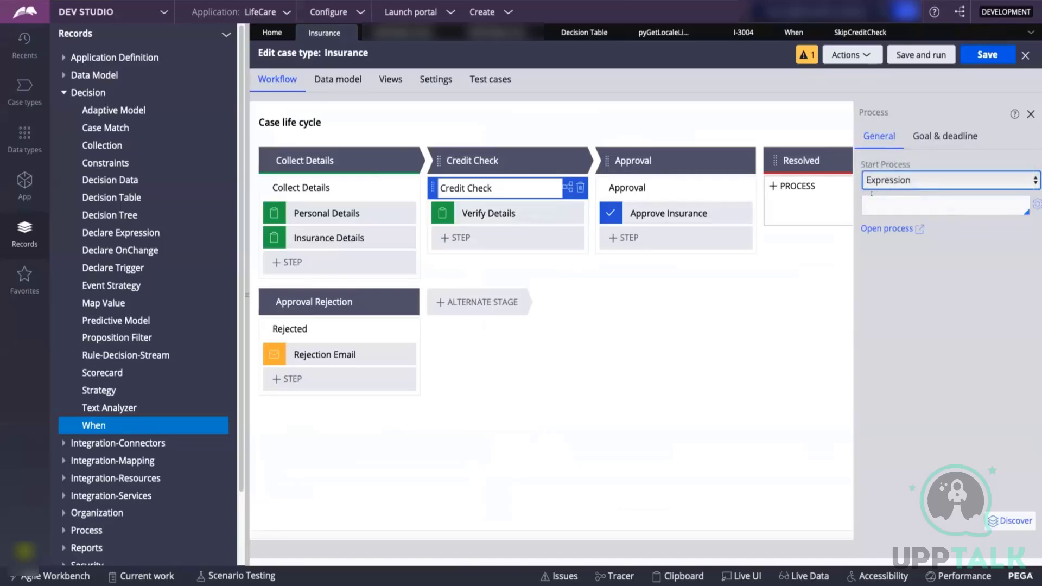
Check the .Age condition in the SkipCreditCheck When rule and return to the Insurance case type
click(793, 32)
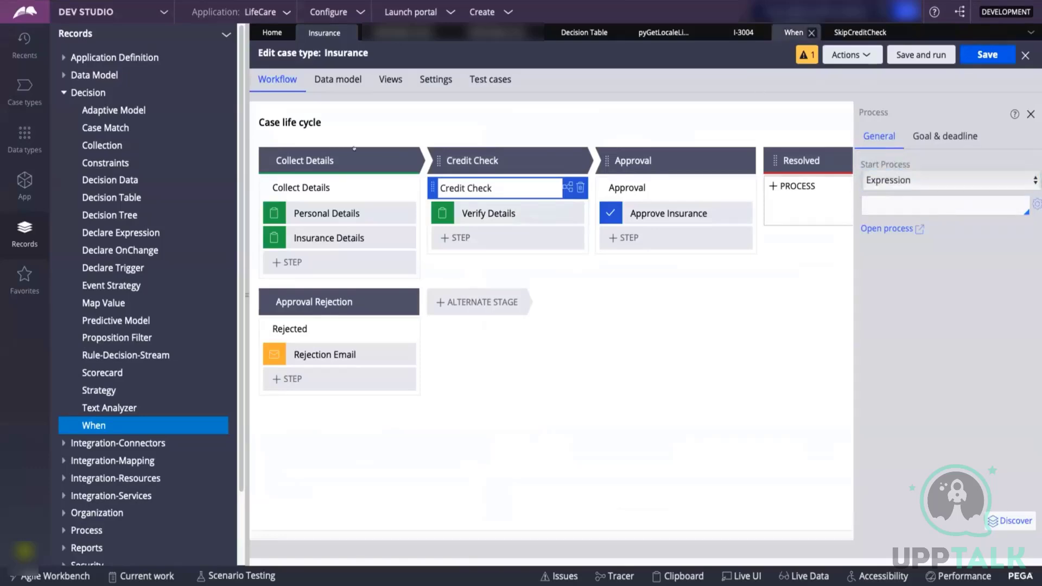
click(496, 136)
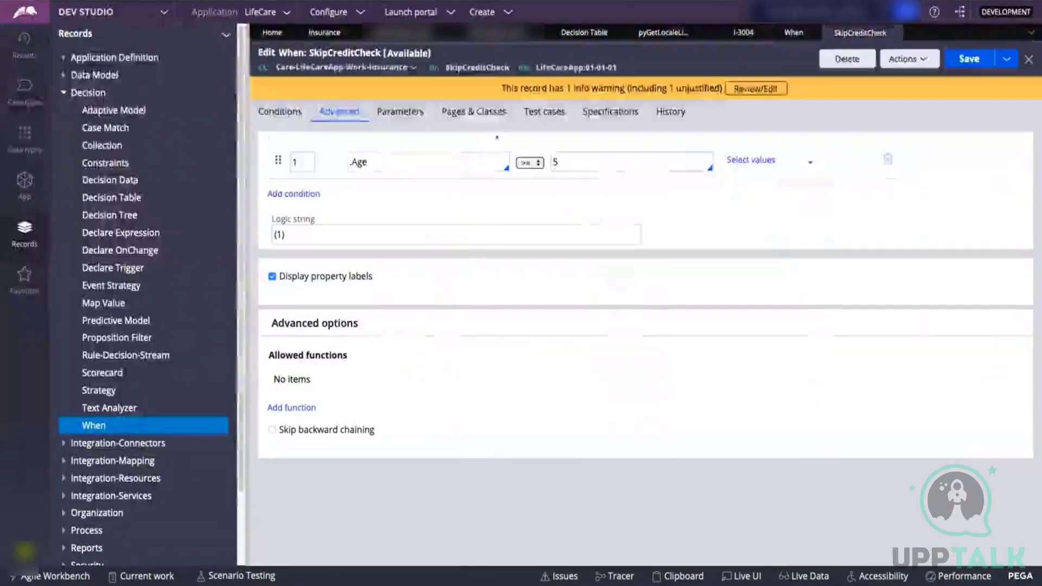
click(377, 163)
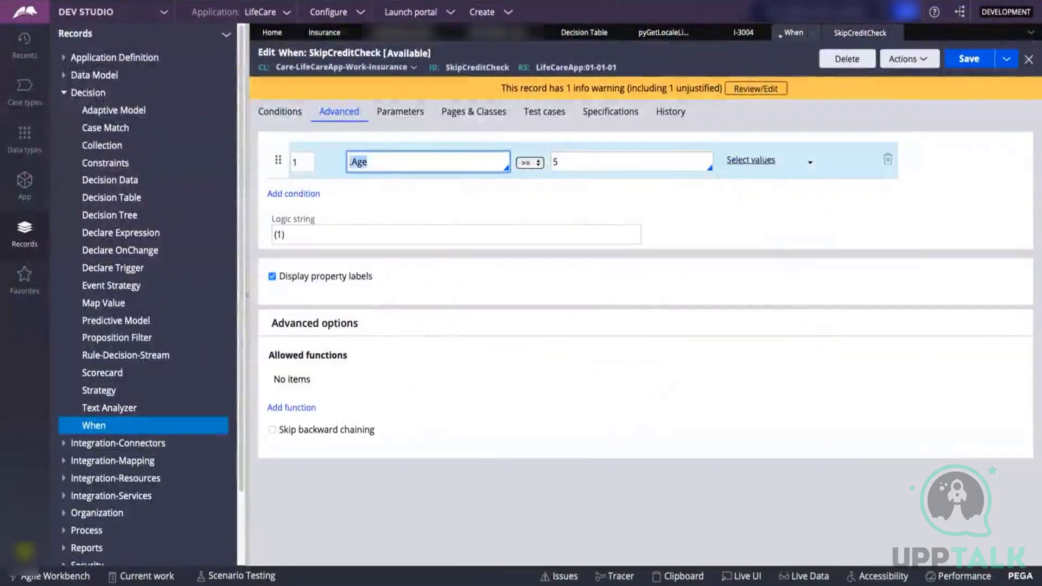
click(298, 34)
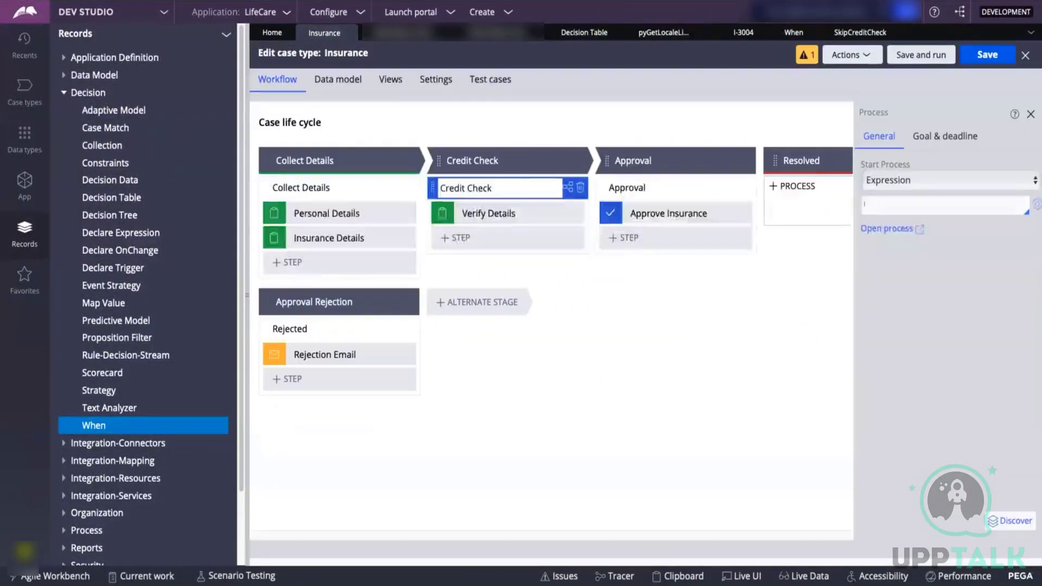
Enter .Age>"5" as the start expression of the Credit Check process and save the case type
click(872, 203)
text(.age)
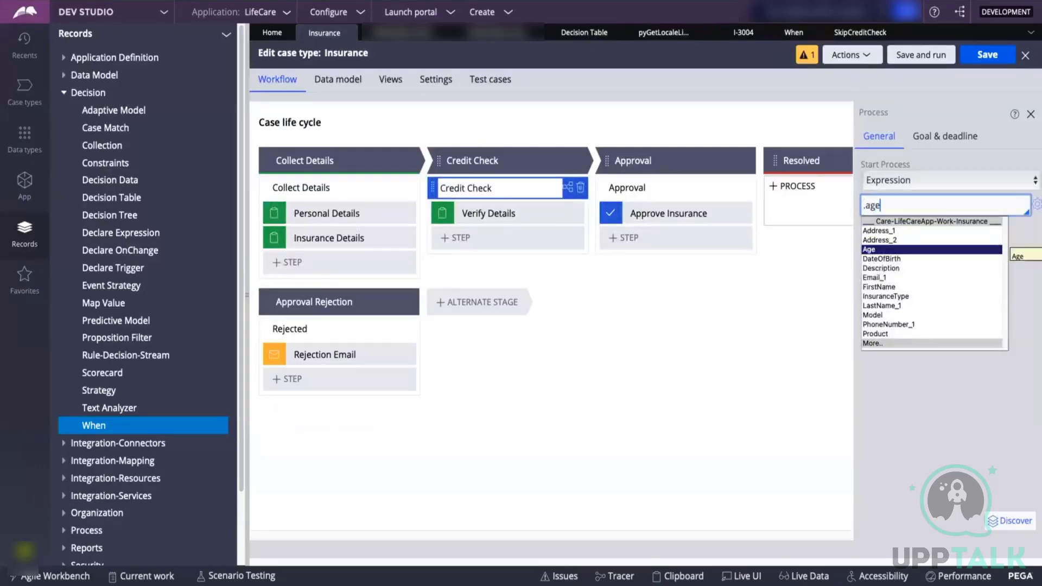
key(Return)
text(>)
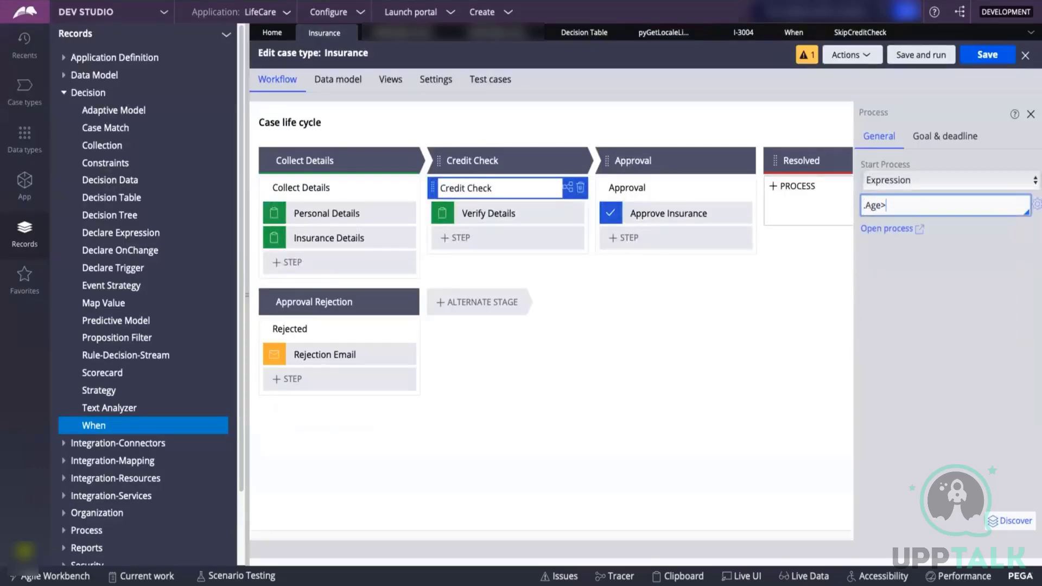
text("5)
click(989, 55)
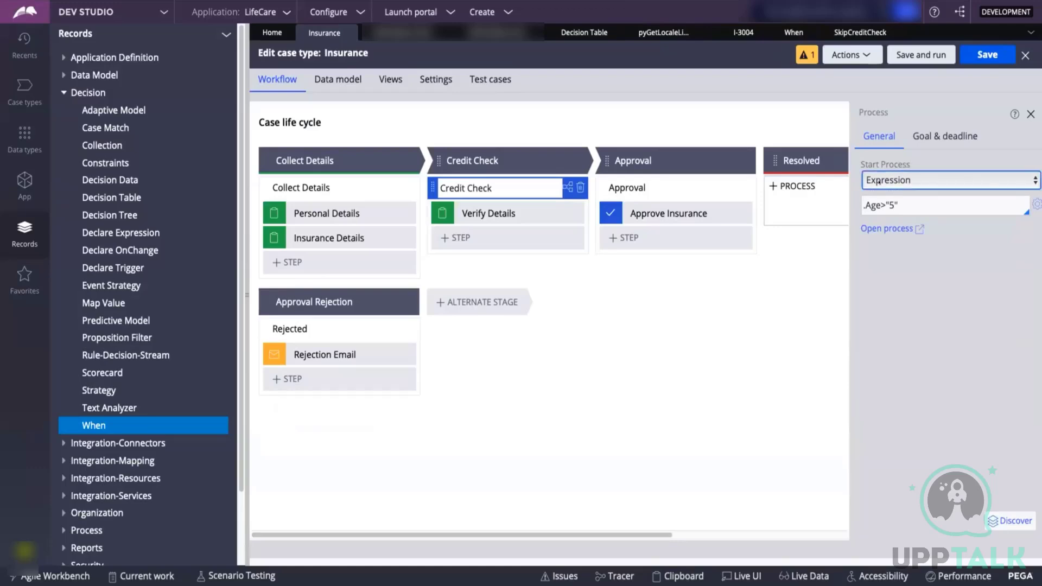
Add two blank condition rows to the SkipCreditCheck When rule and return to the Insurance case type
click(792, 30)
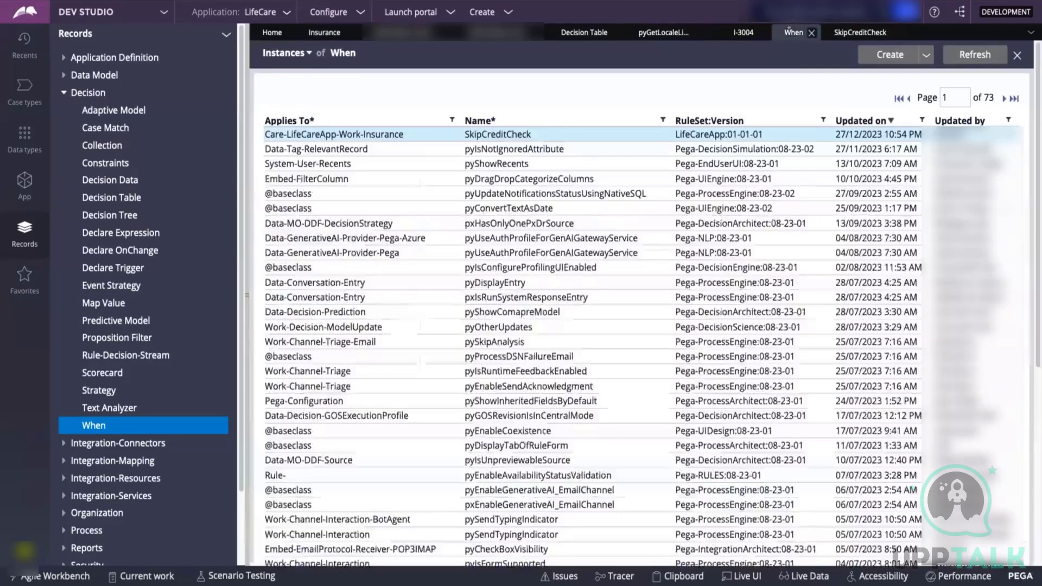
click(476, 131)
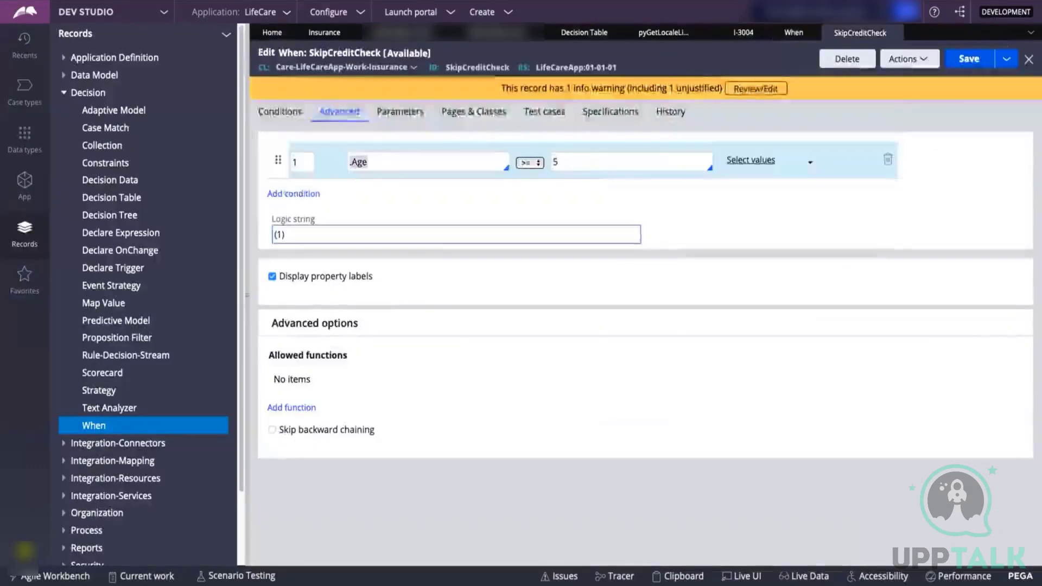
click(293, 194)
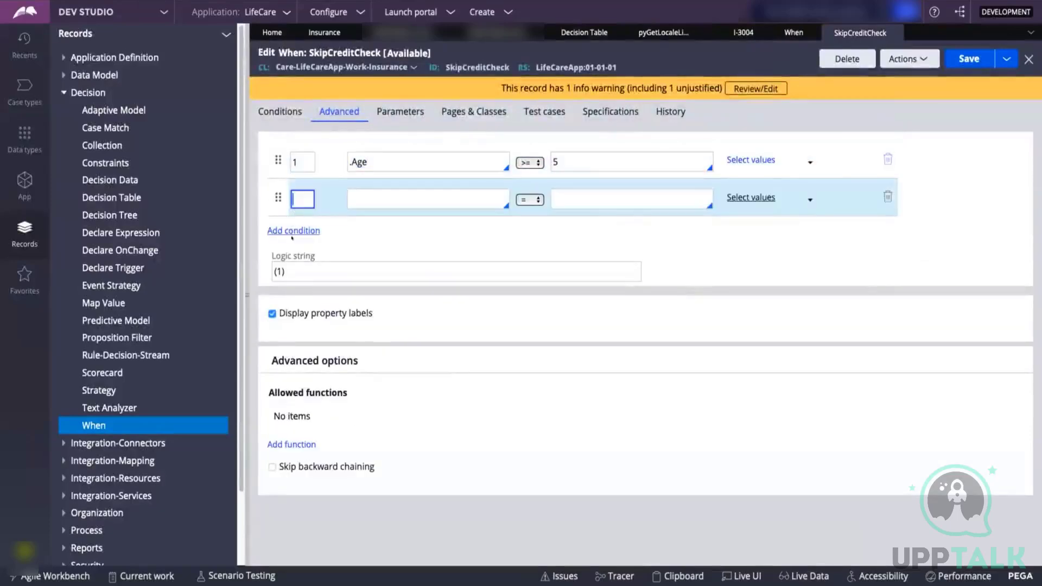
click(293, 230)
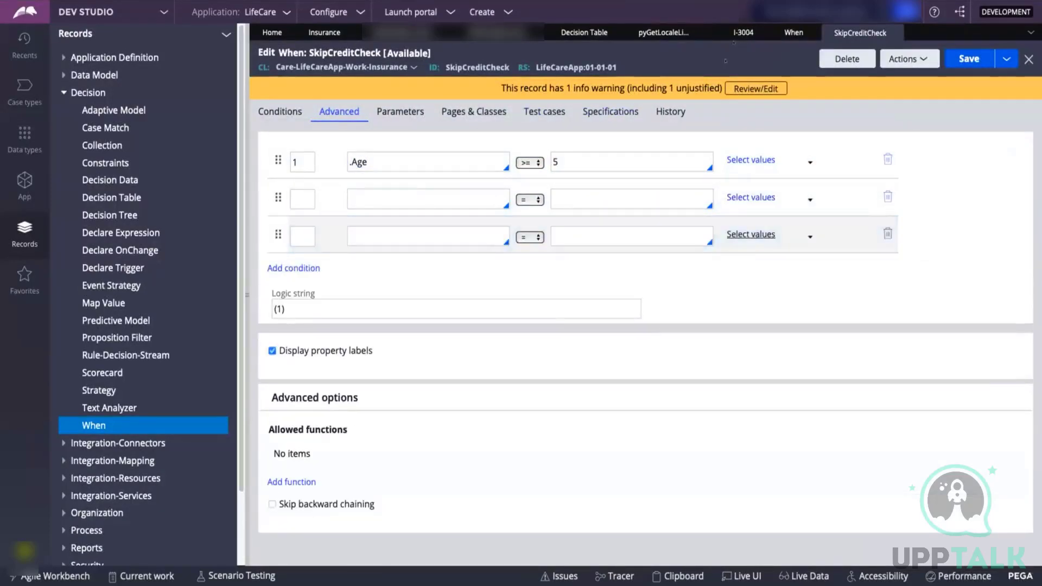
click(347, 33)
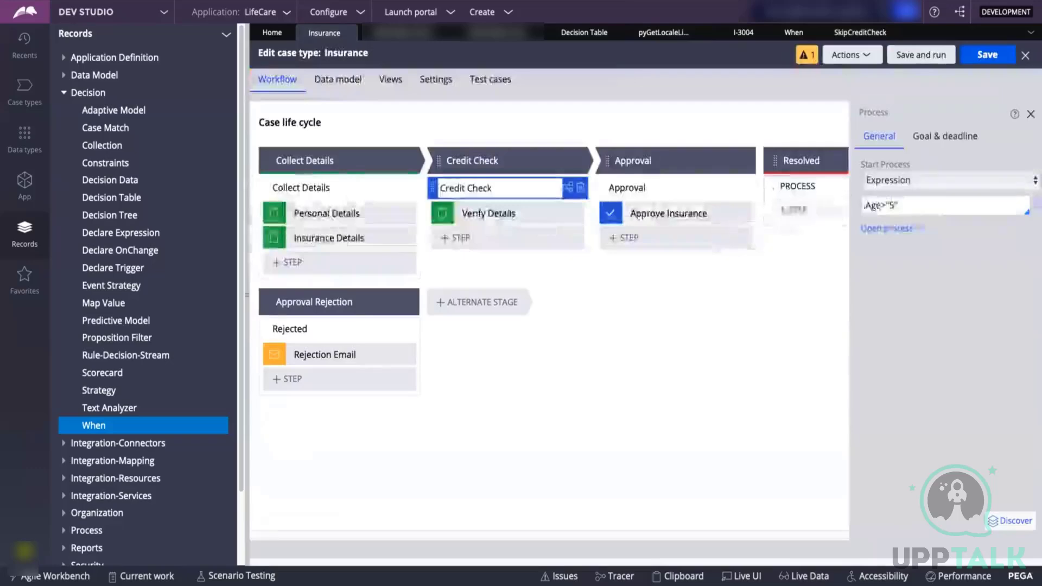
Review the Credit Check expression against the When rule list, then save the Insurance case type and run it as a new case
click(904, 201)
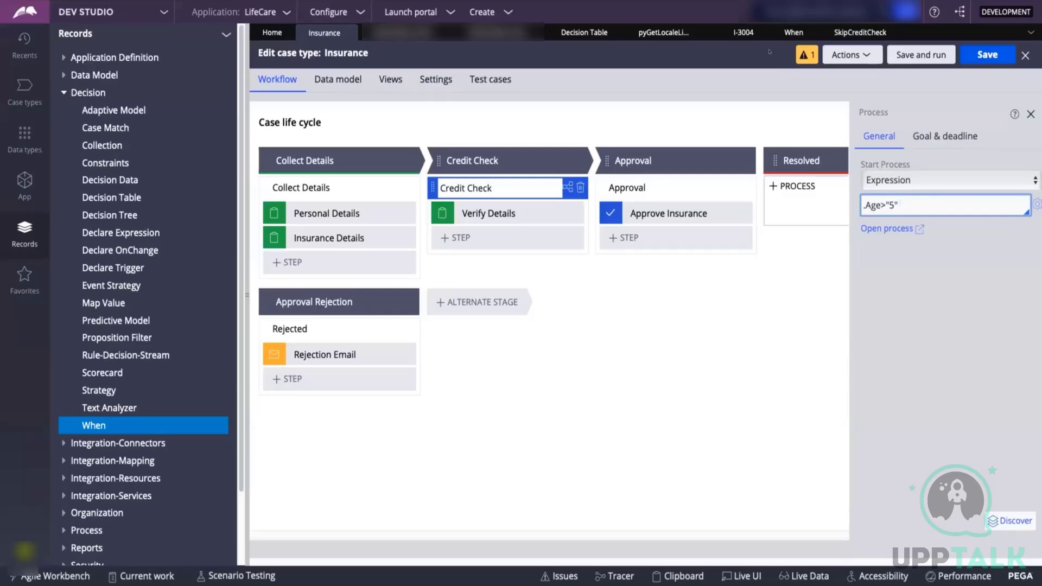
click(777, 34)
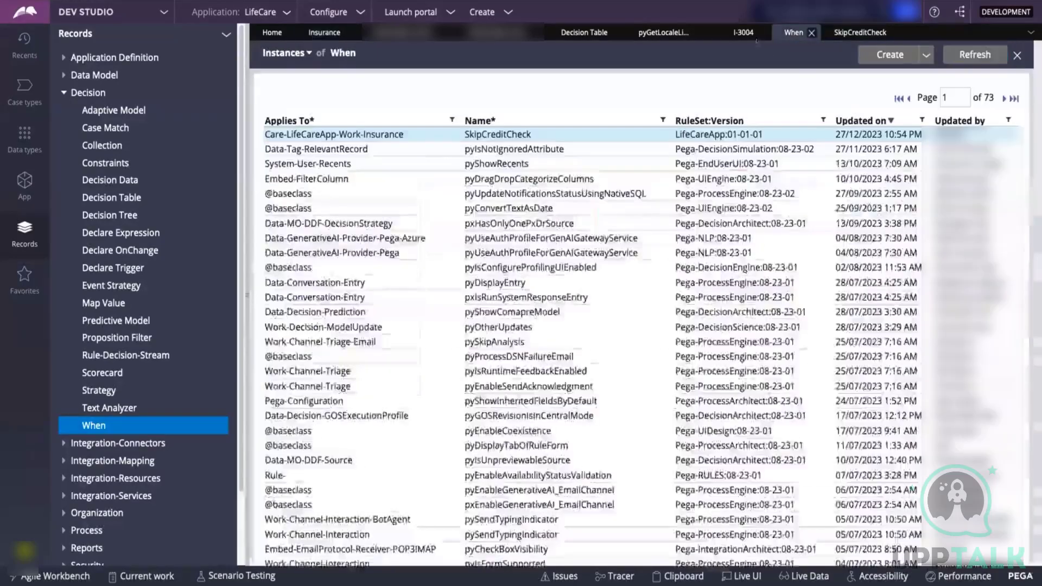
click(326, 33)
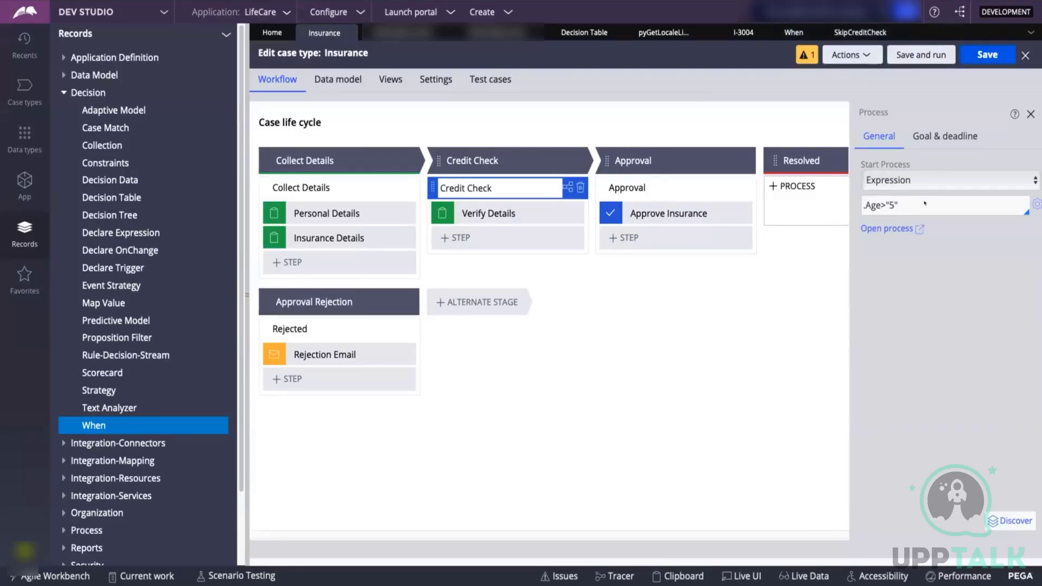
click(973, 54)
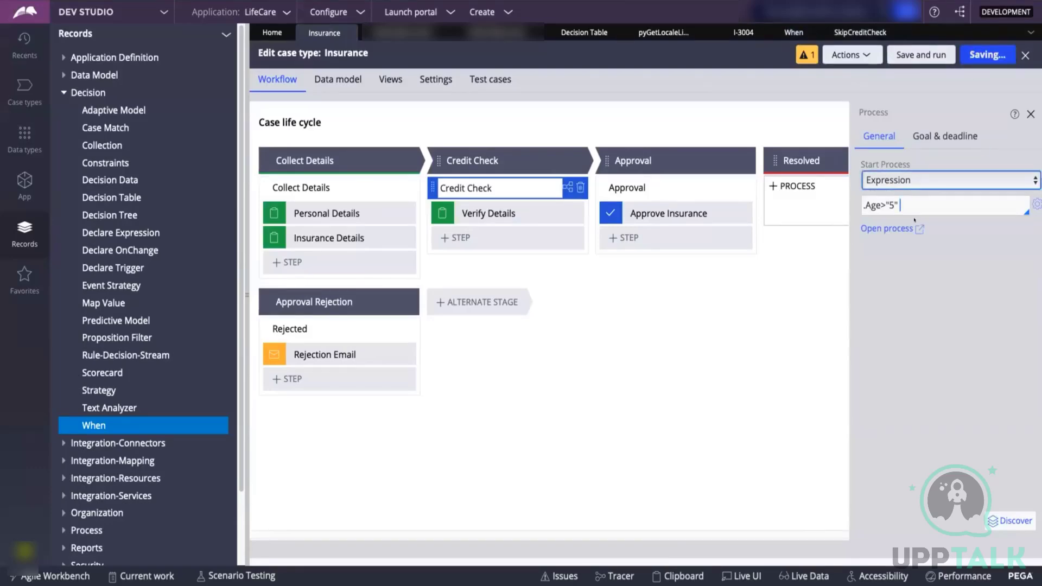
click(907, 55)
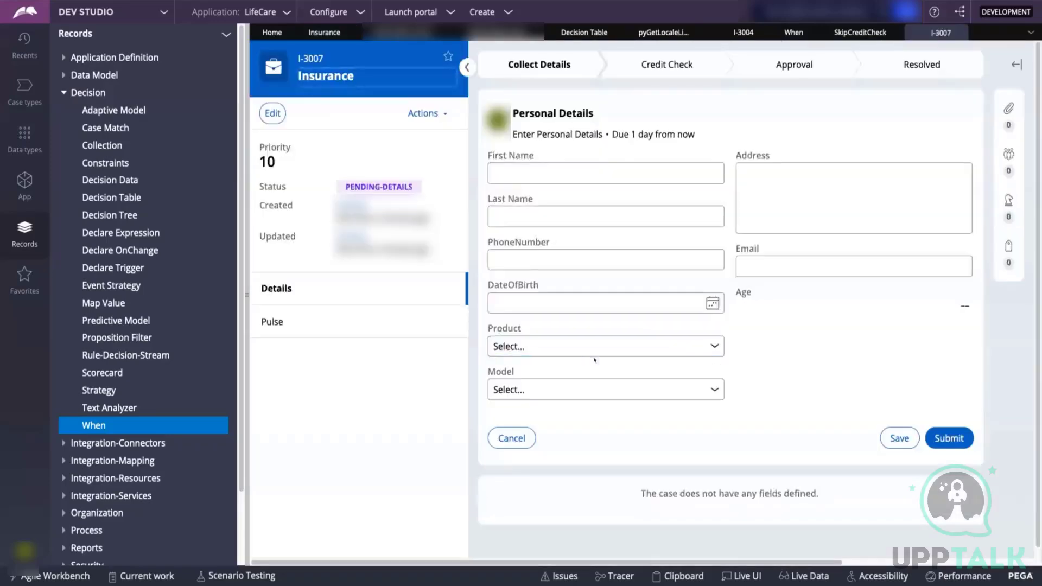
Enter a date of birth for a 9-year-old applicant in the new case, submit it through to Credit Check, and close the case
click(697, 305)
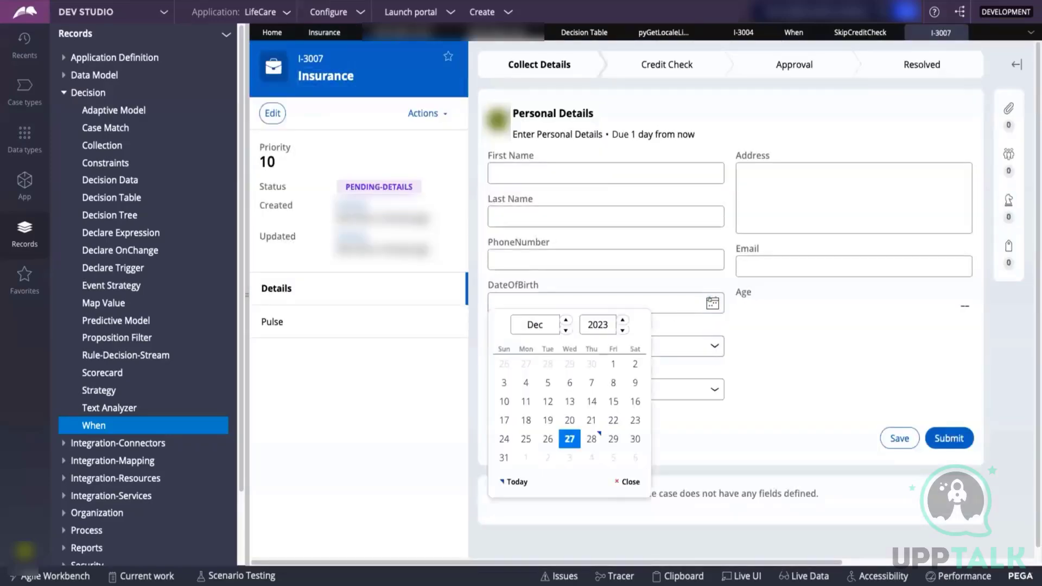
click(623, 330)
click(622, 329)
click(622, 329)
click(623, 329)
click(622, 330)
triple_click(622, 329)
click(623, 330)
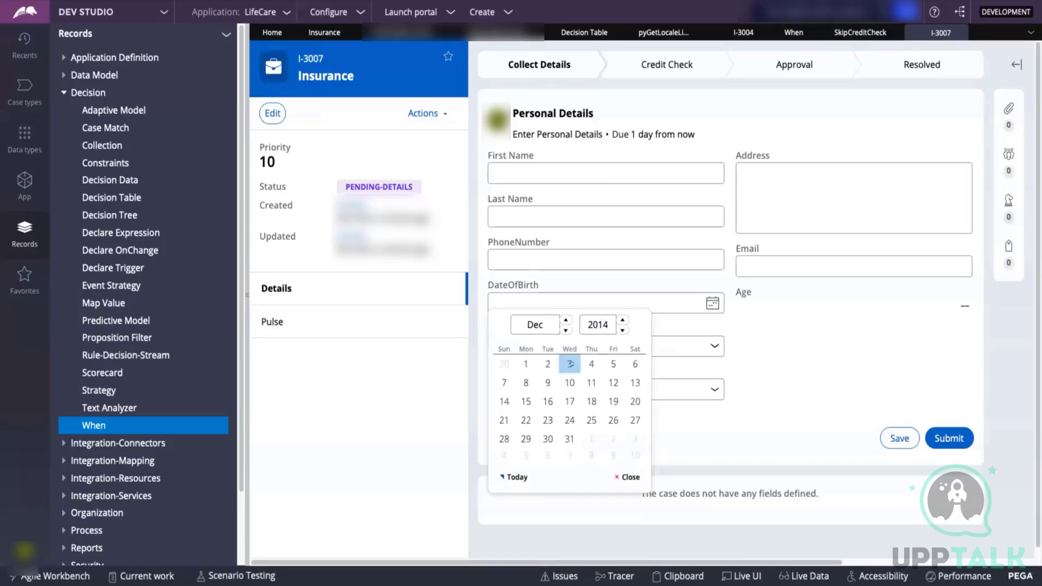
click(570, 364)
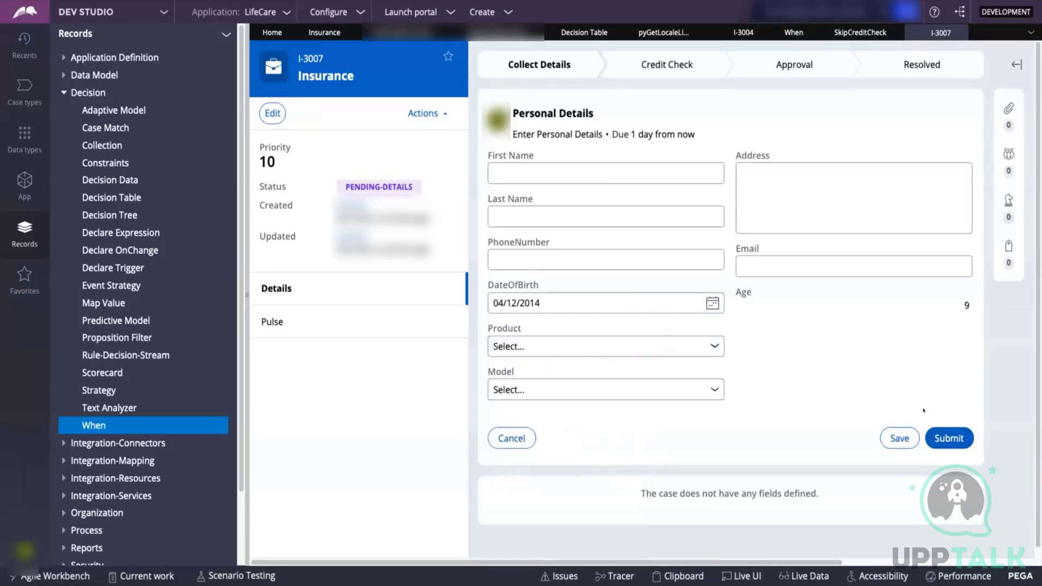
click(949, 439)
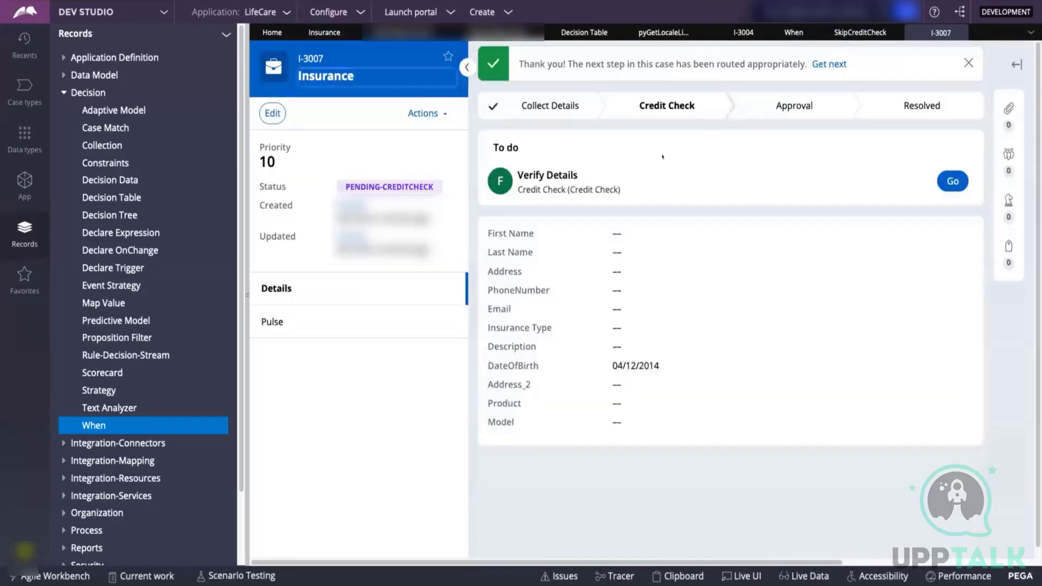
click(953, 33)
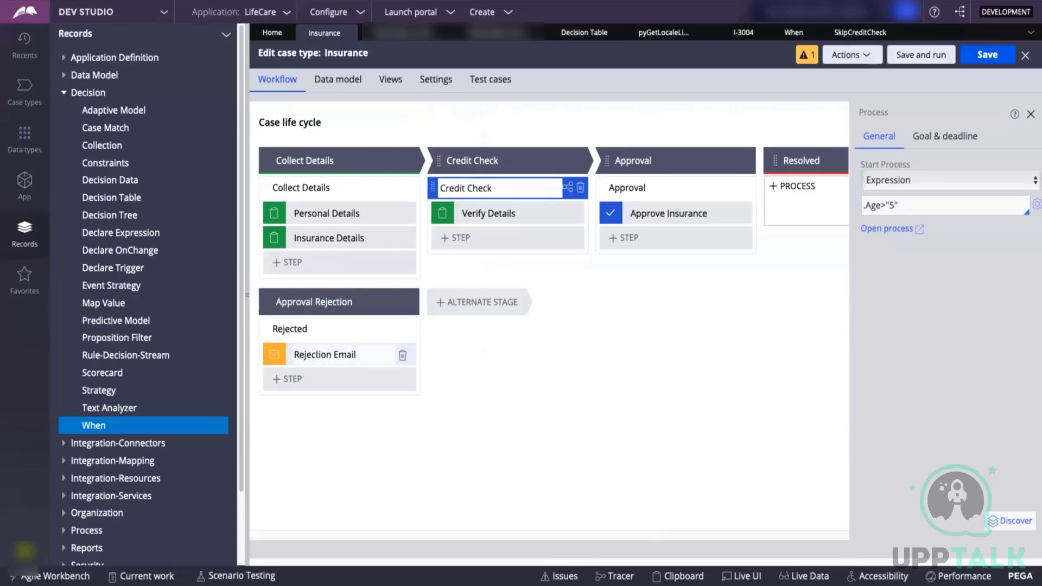
Add a Send email automation step after Rejection Email in the Rejected process of the Approval Rejection stage
click(317, 354)
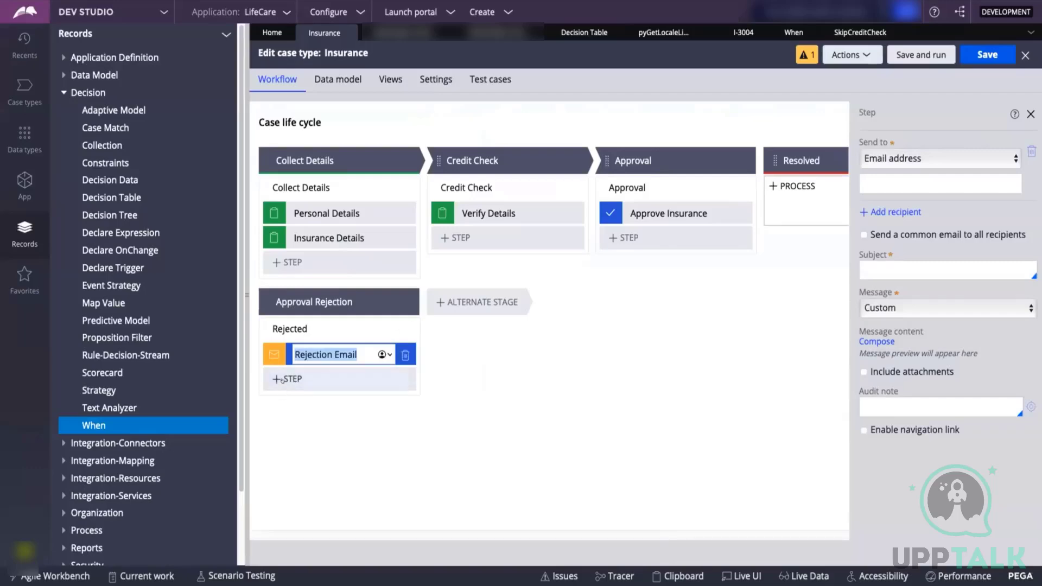
click(282, 380)
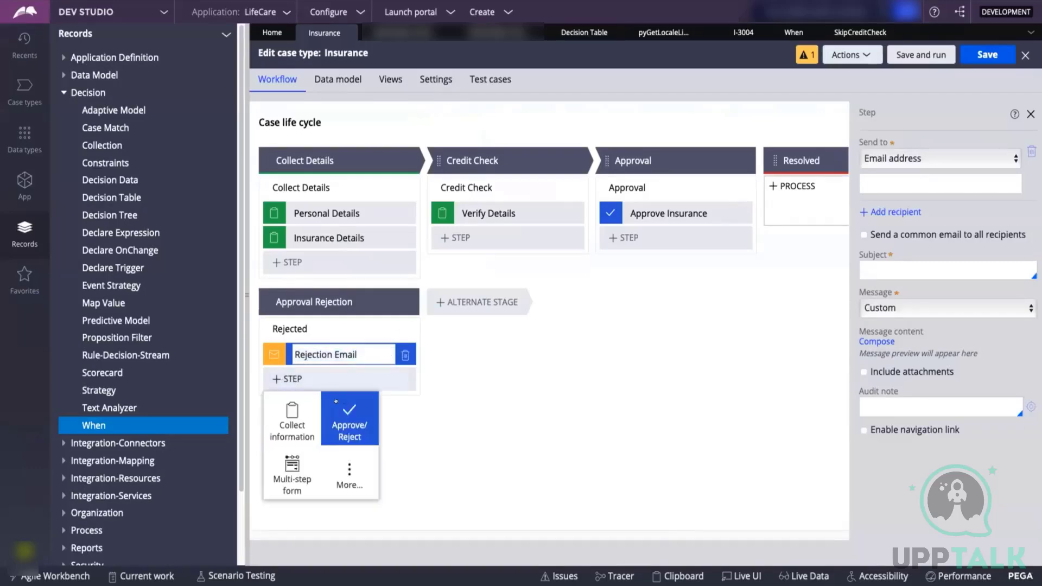
click(344, 476)
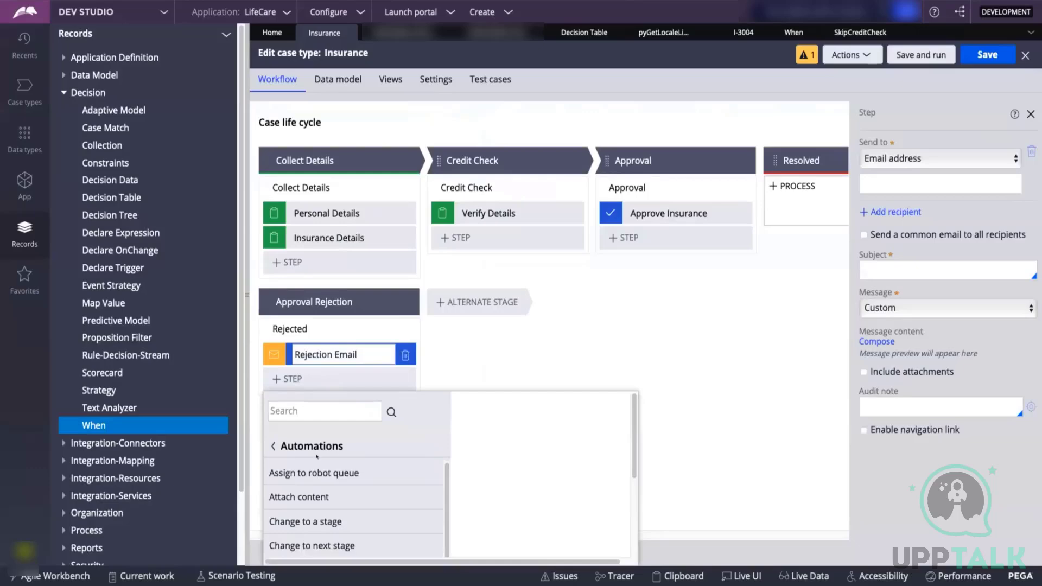
scroll(320, 501, down, 3)
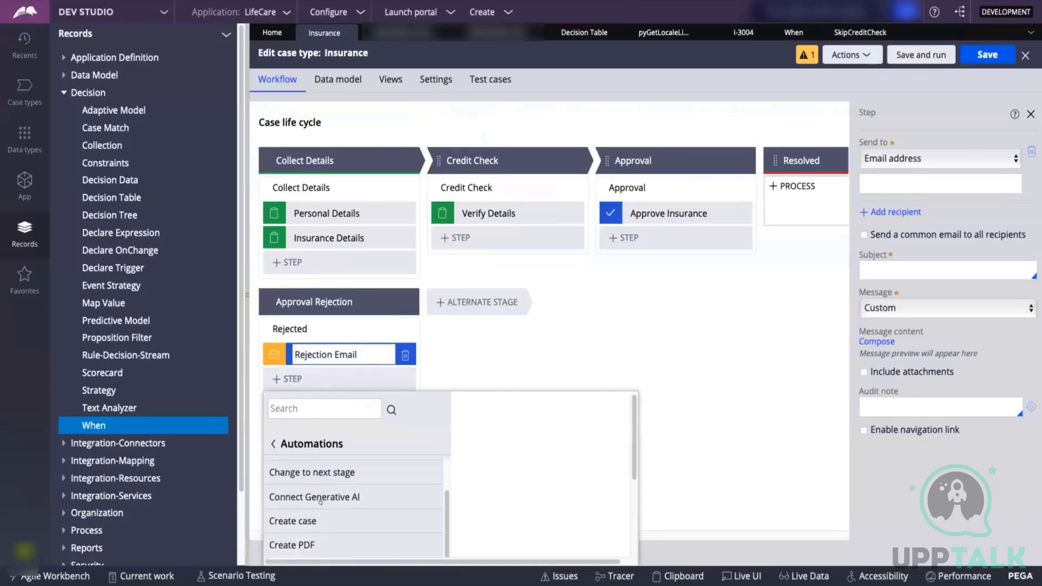
scroll(320, 501, down, 4)
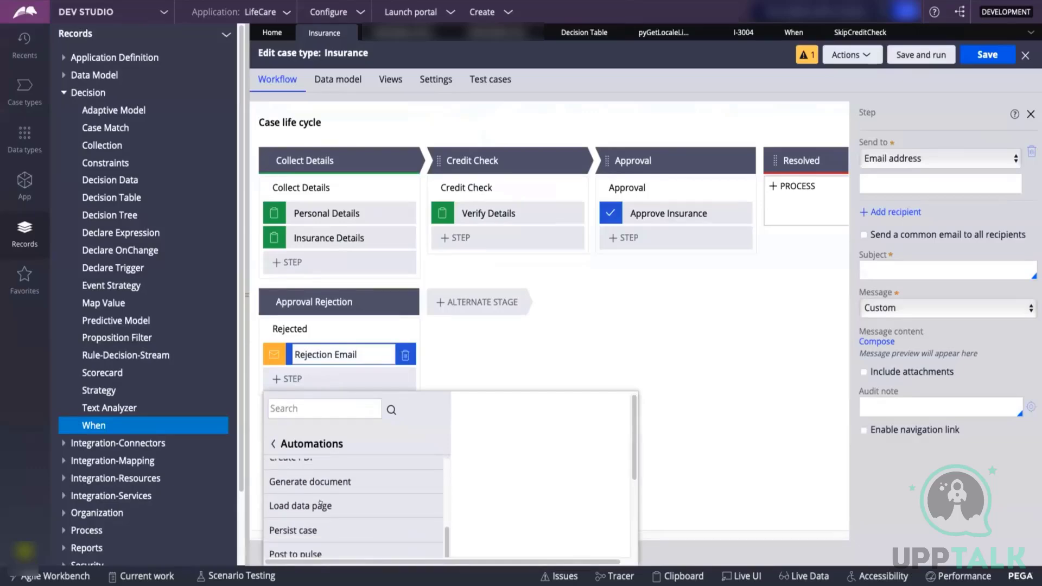
scroll(320, 504, down, 7)
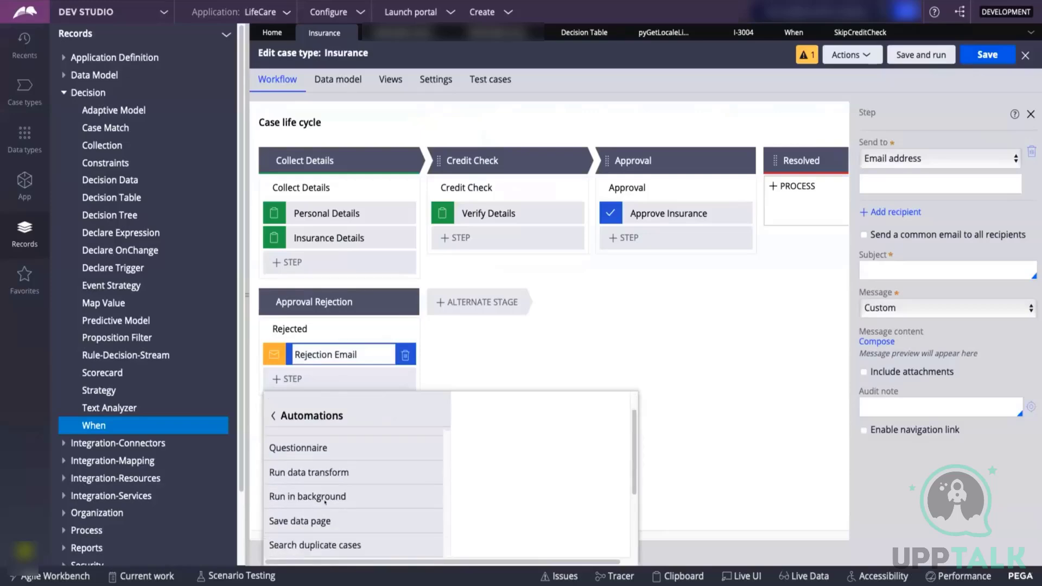
scroll(325, 502, up, 1)
scroll(326, 502, down, 1)
scroll(326, 502, up, 1)
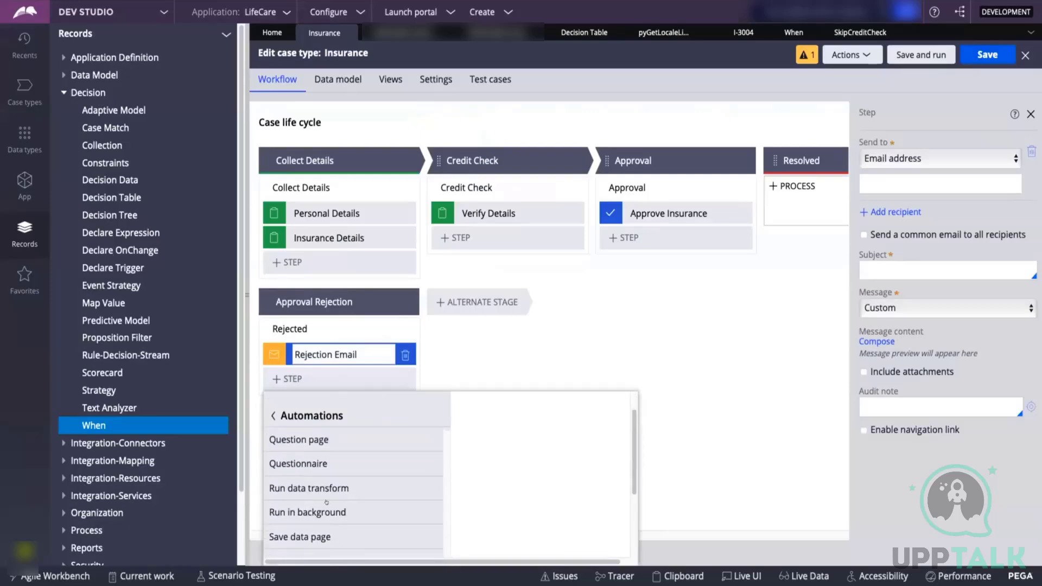
scroll(326, 502, down, 3)
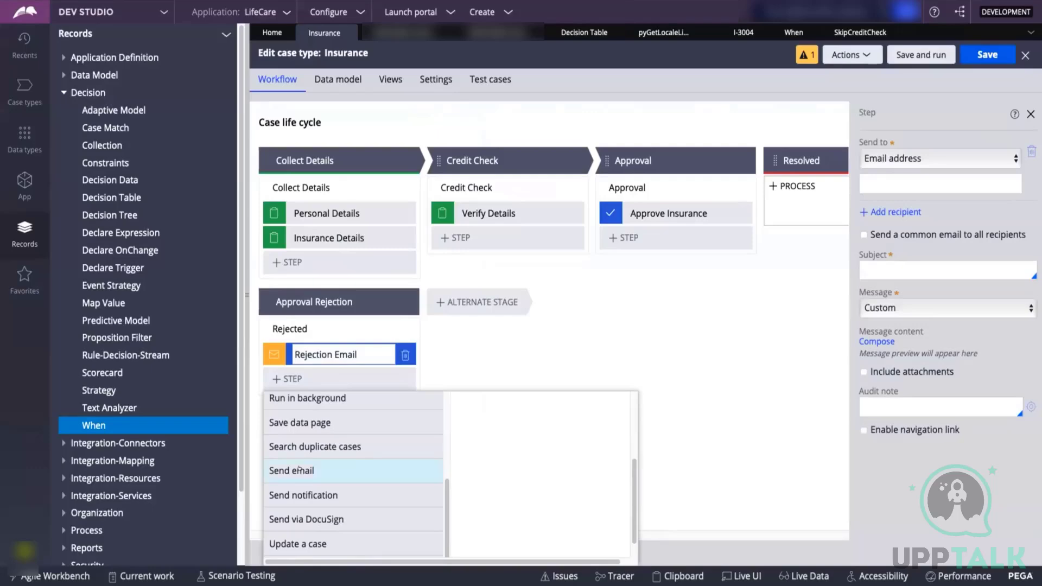
mouse_move(299, 471)
scroll(399, 466, up, 3)
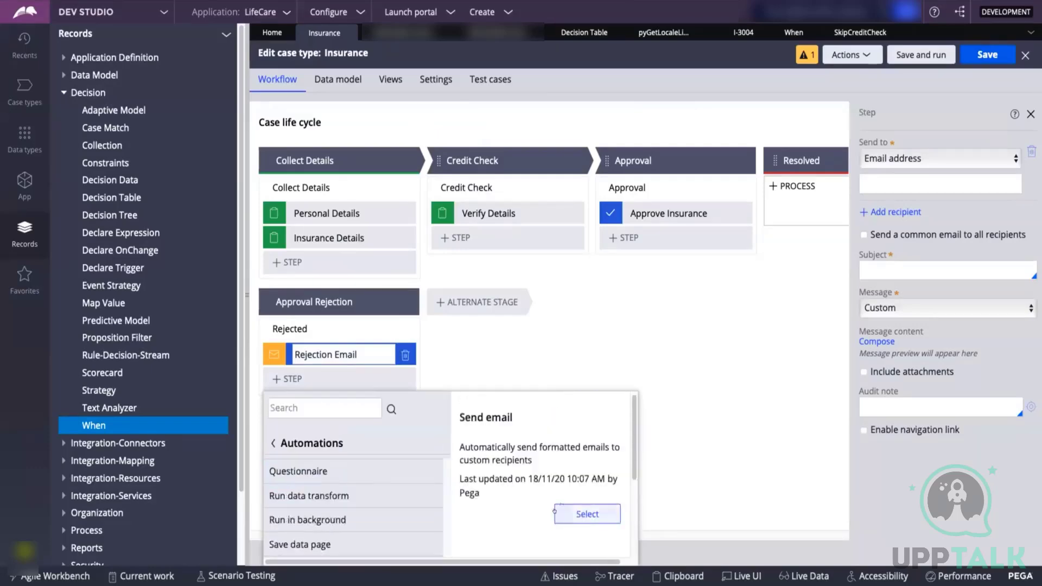
click(562, 513)
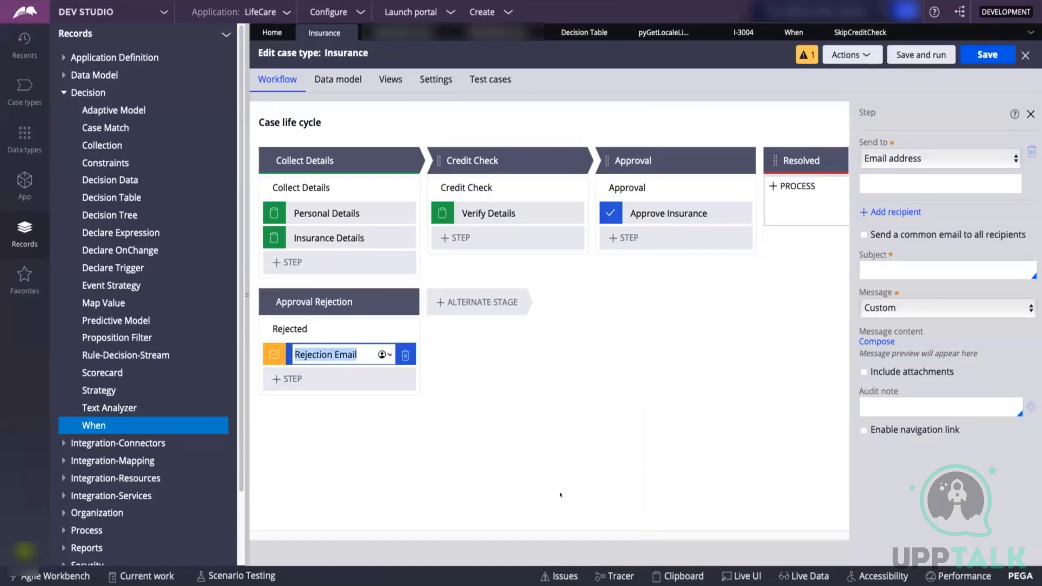
key(Return)
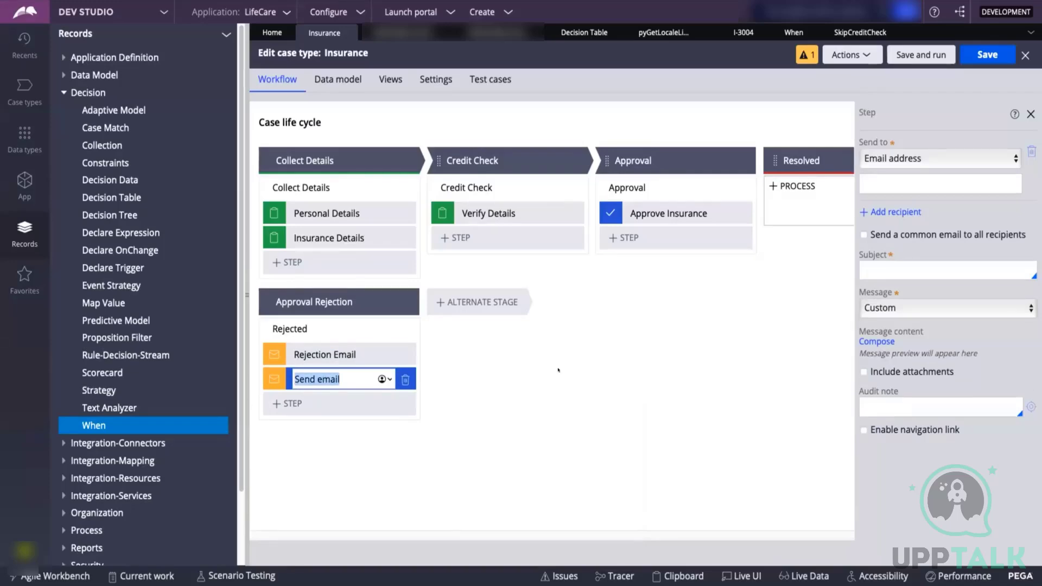
Set the new Send email step to send to the email address held in the .Email property
click(874, 157)
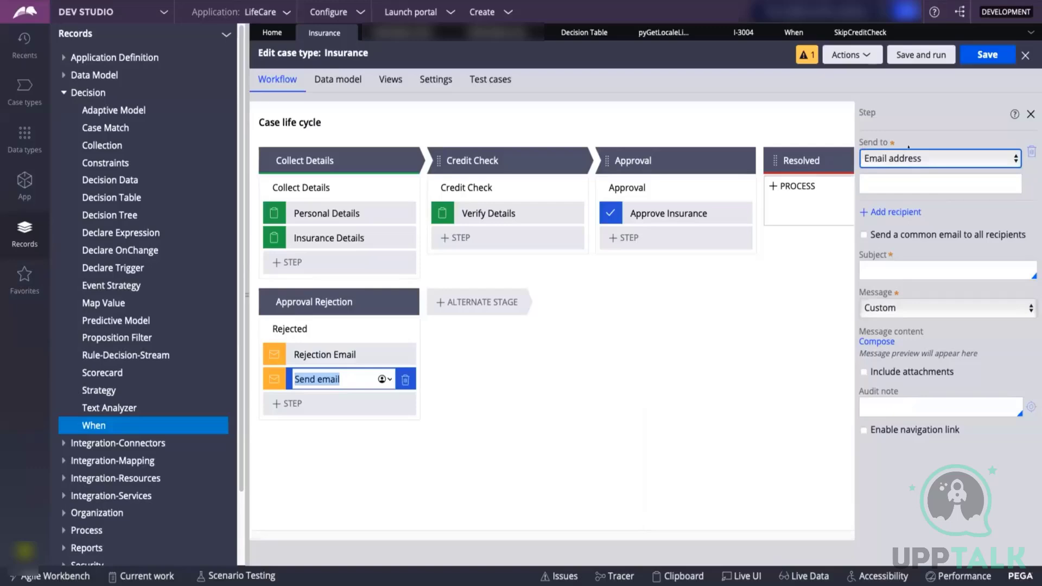
click(890, 183)
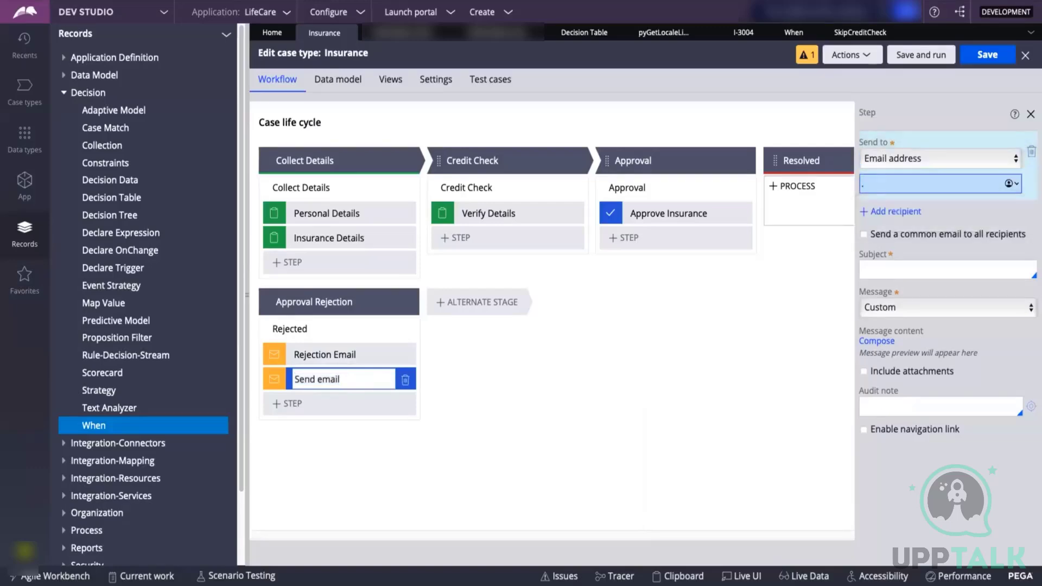
text(.ema)
key(BackSpace)
key(BackSpace)
key(BackSpace)
key(BackSpace)
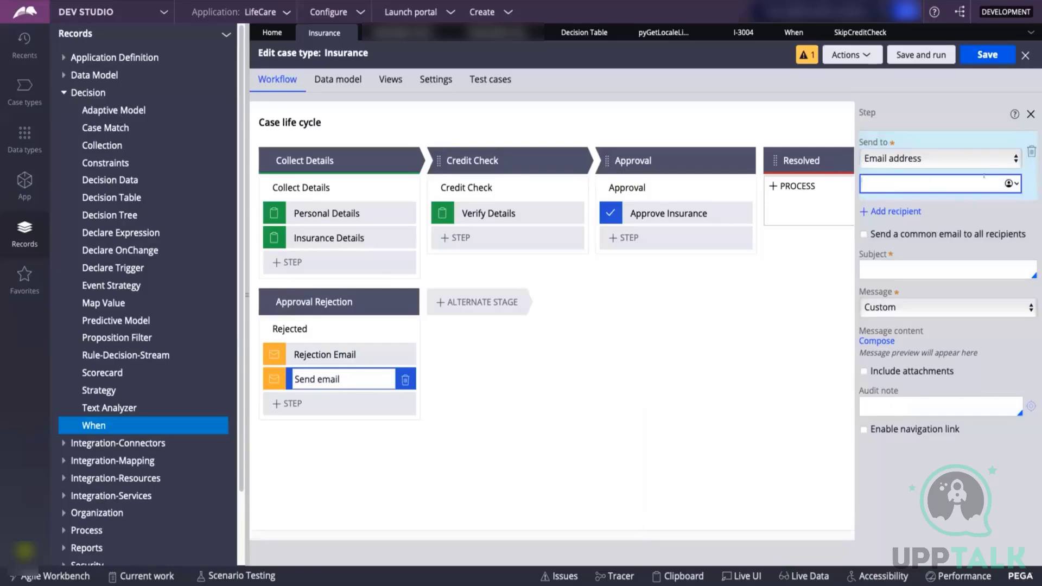
click(915, 189)
text(.Email)
click(864, 217)
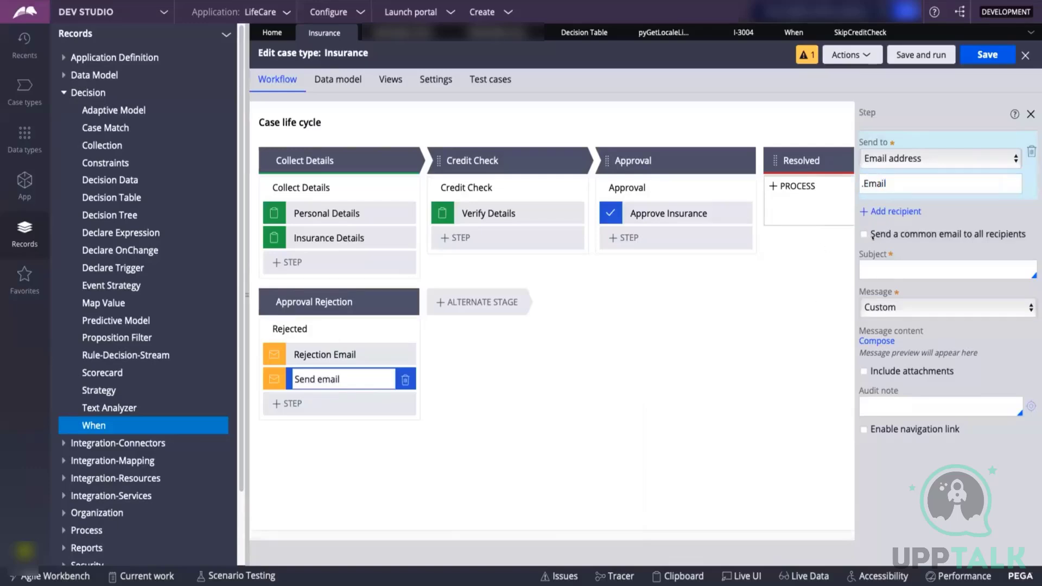
Replace the Send email step's recipient property with a literal recipient email address
triple_click(880, 184)
key(BackSpace)
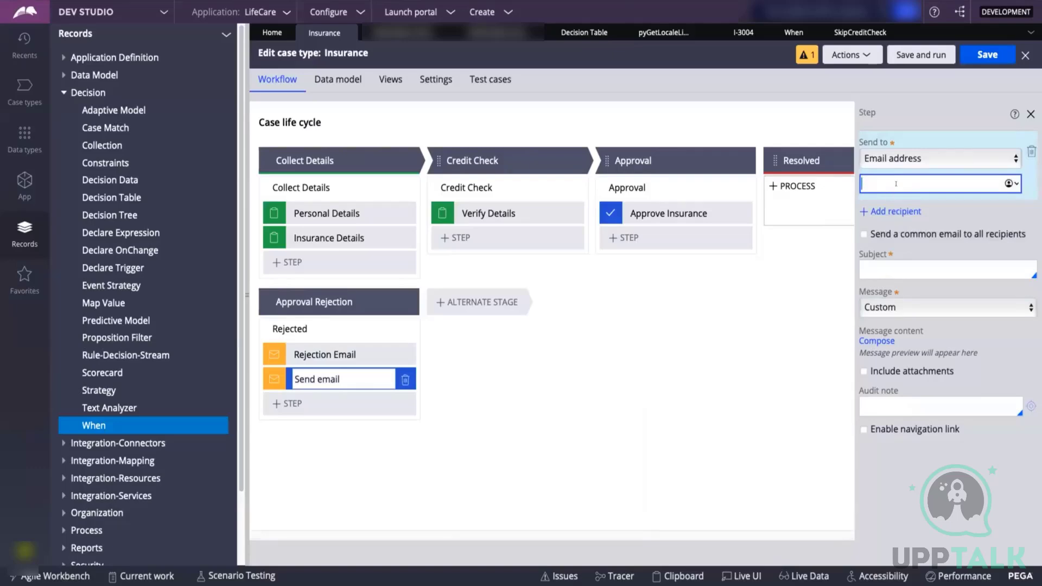
text(*********)
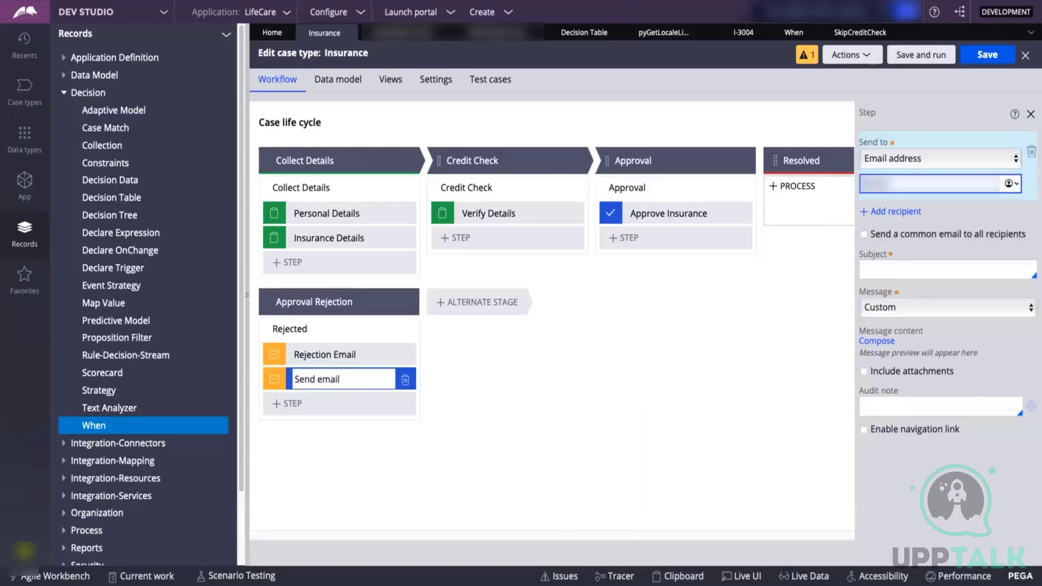
text(***)
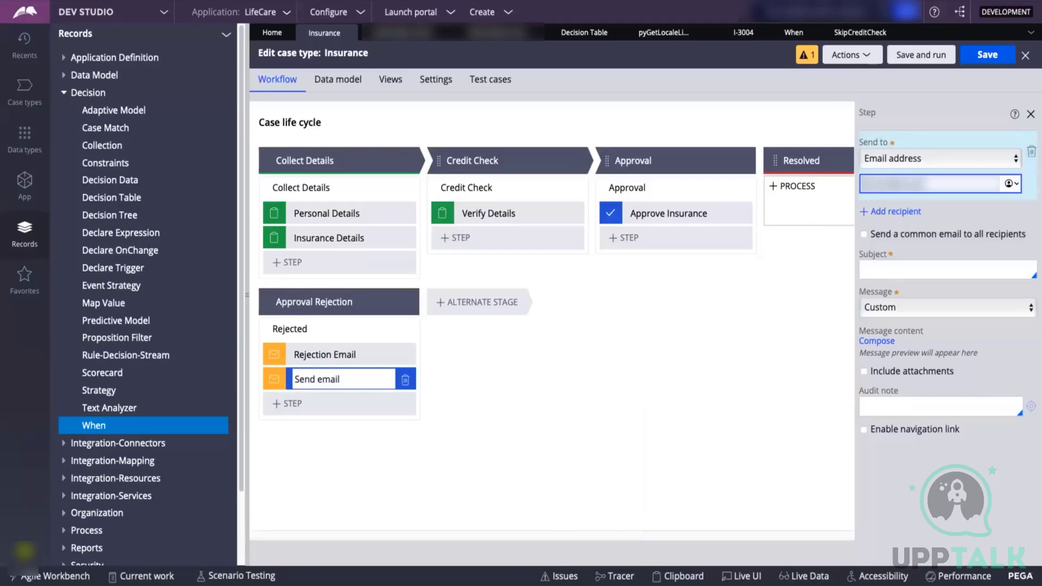
text(***********)
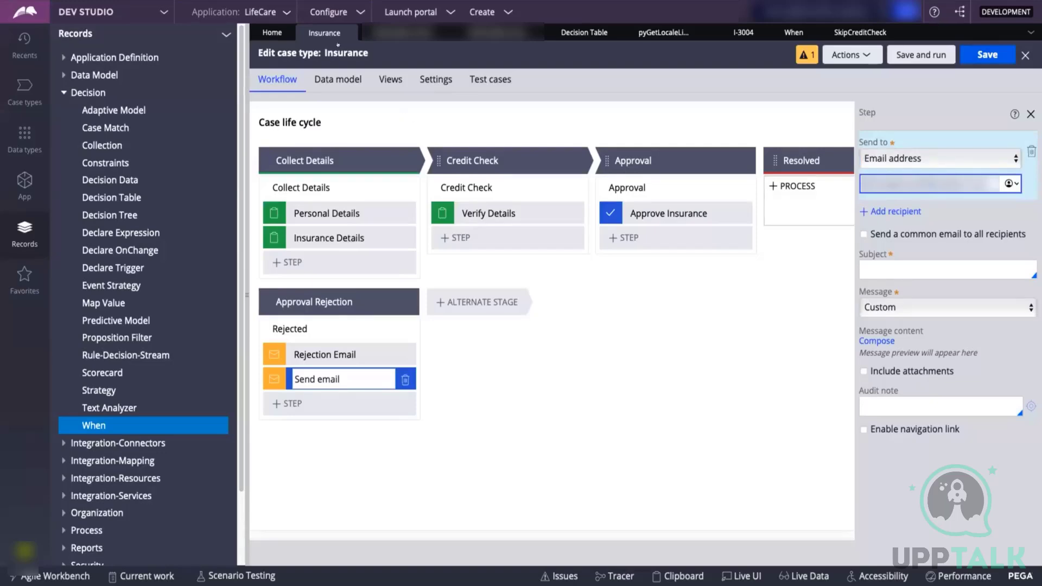
Open the Email Accounts list in the email integration settings to review the configured accounts
click(345, 12)
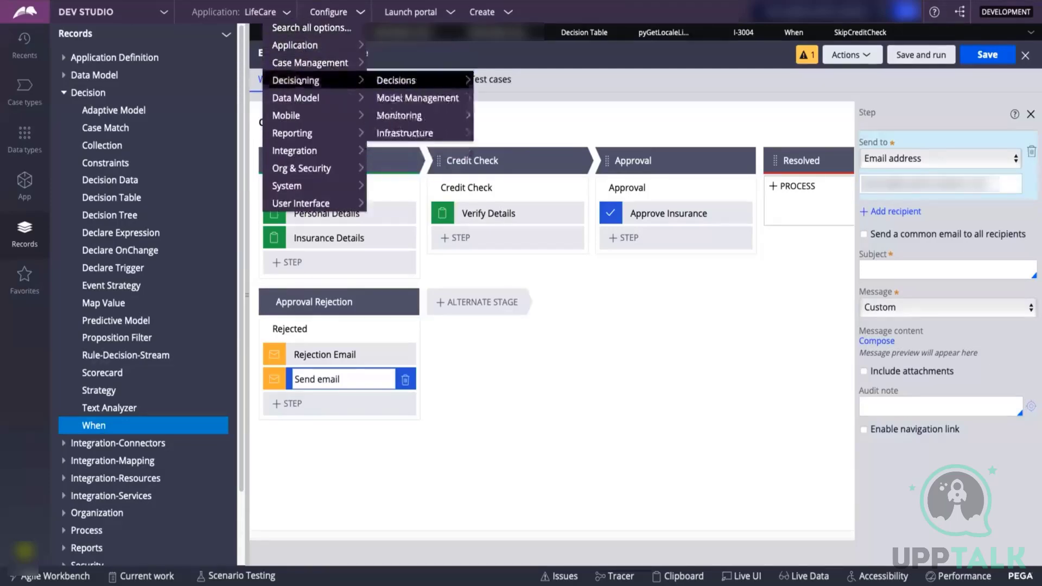
mouse_move(299, 72)
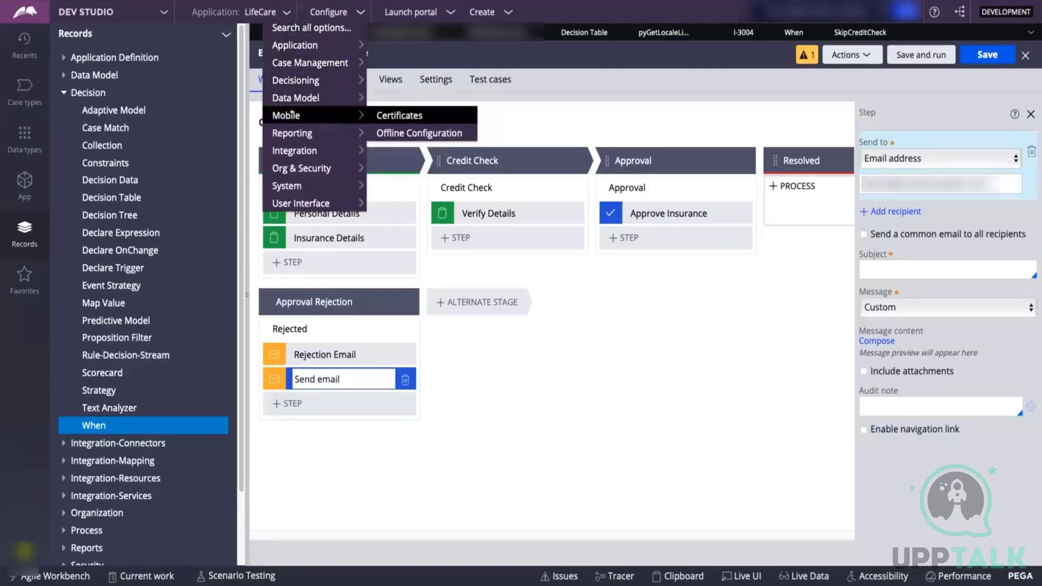
mouse_move(286, 149)
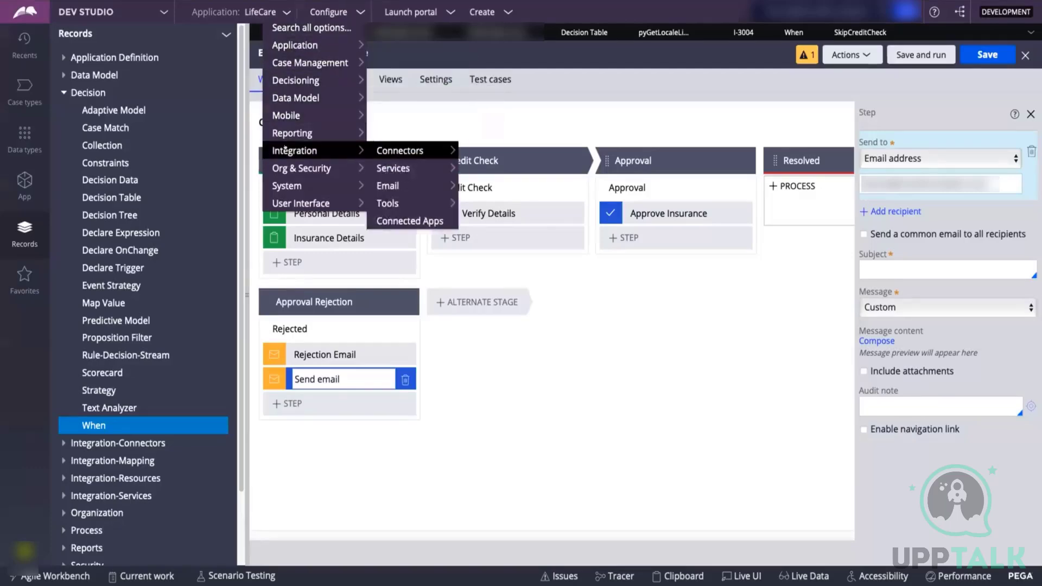
mouse_move(403, 187)
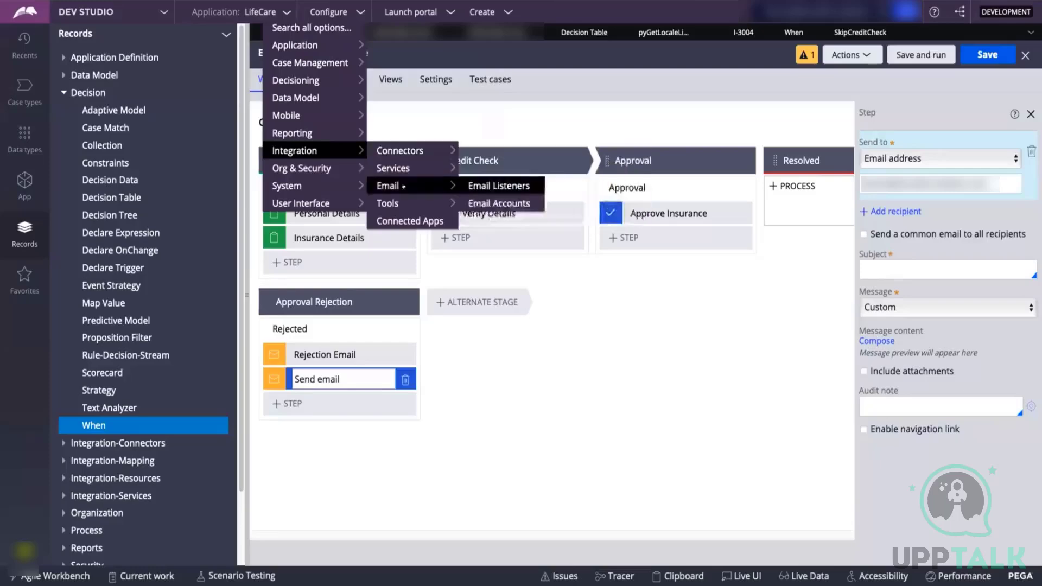
click(492, 201)
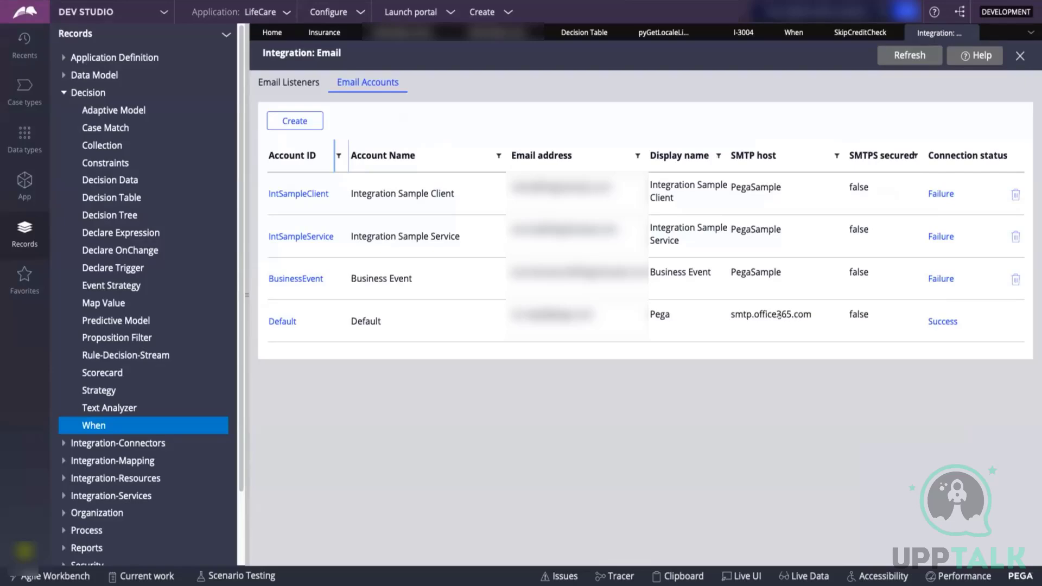
Start creating a new email account and choose Google Gmail as its email provider
click(285, 121)
click(509, 246)
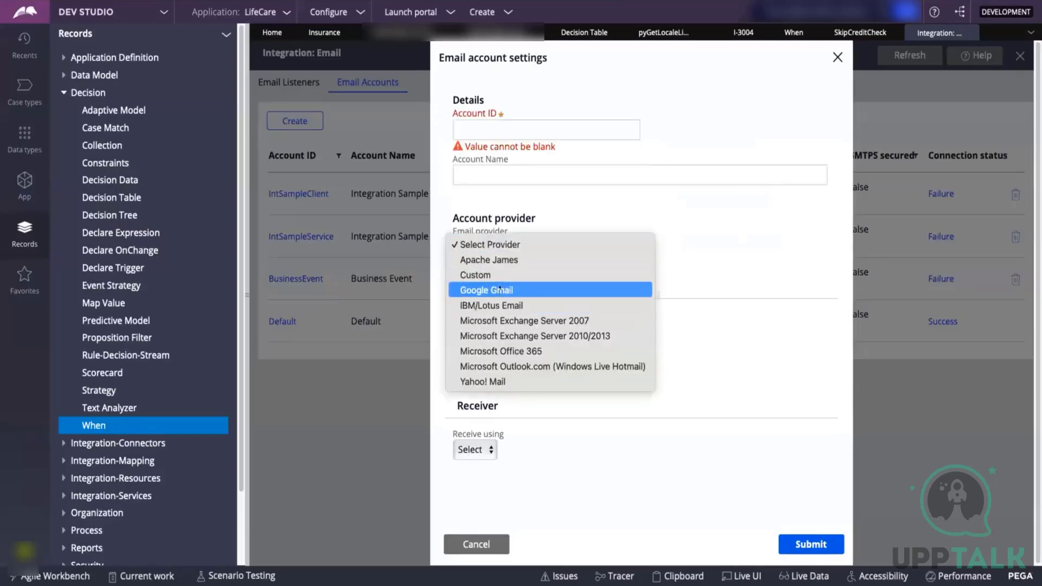
click(744, 223)
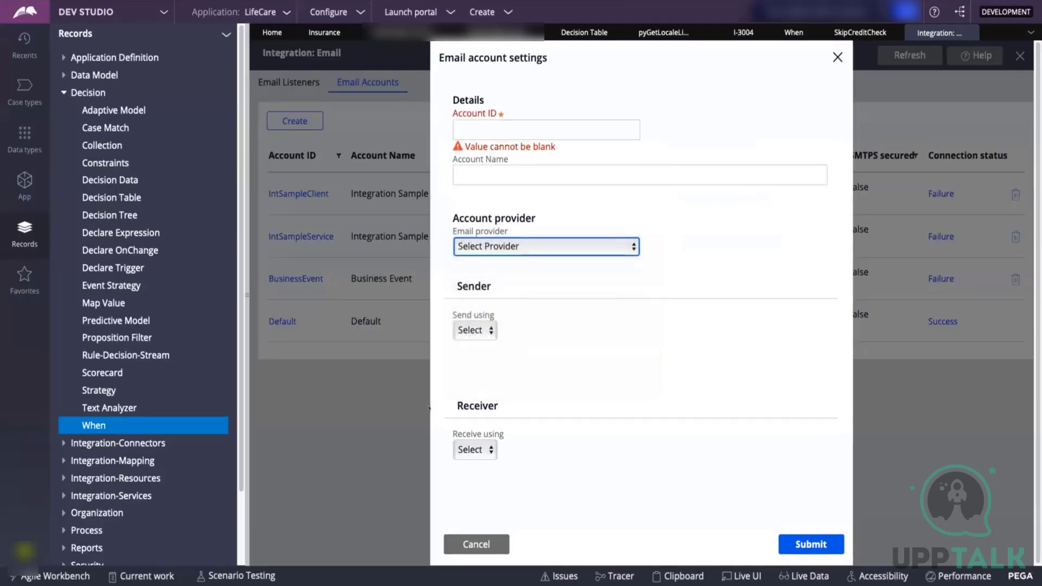
click(471, 331)
click(497, 257)
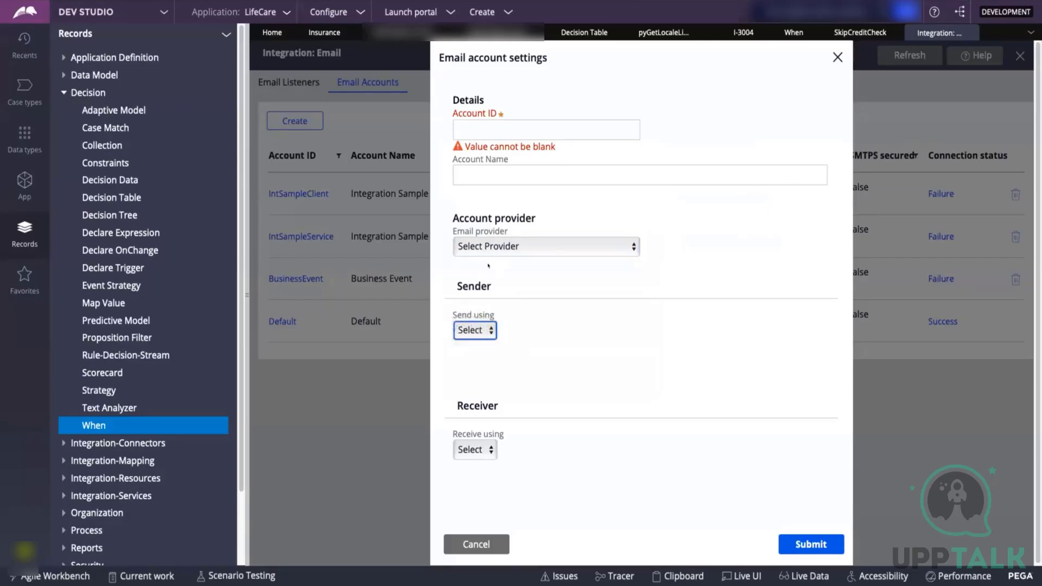
click(498, 255)
click(481, 290)
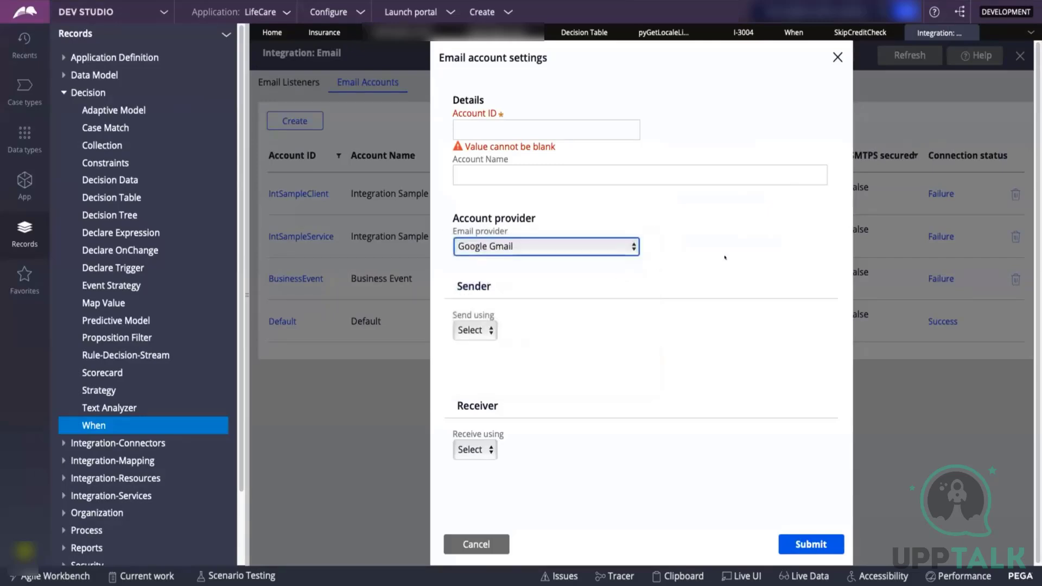
click(465, 323)
click(472, 320)
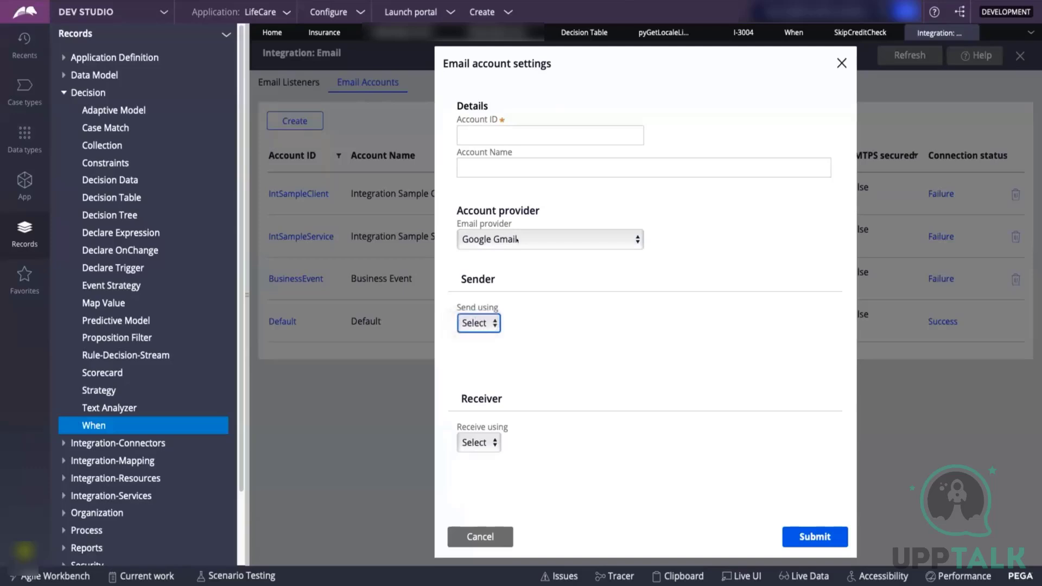
Choose IMAP for the account's receiver and review its settings, discarding the new account and returning to the Insurance case type
click(490, 137)
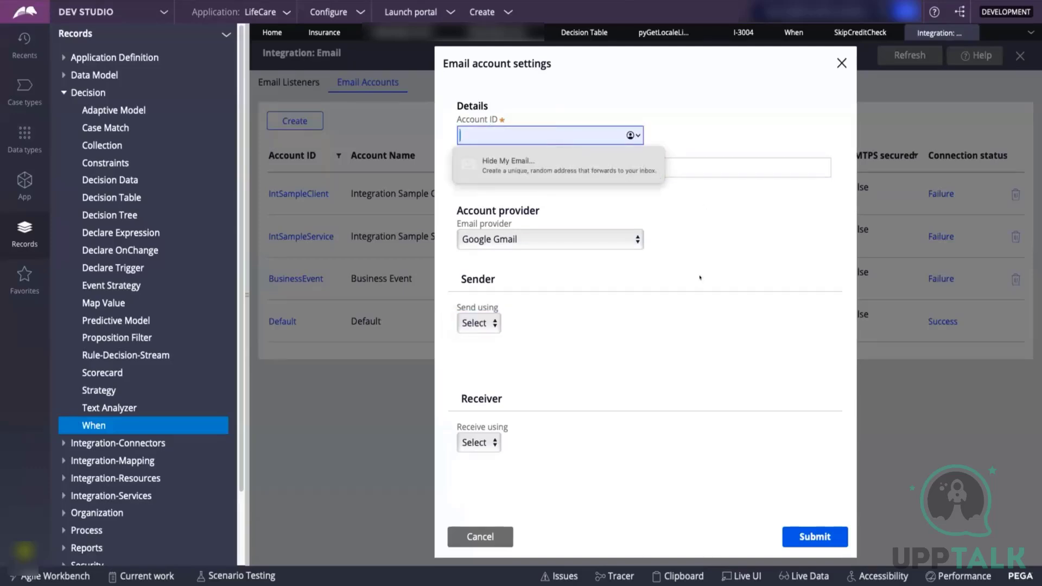
click(489, 444)
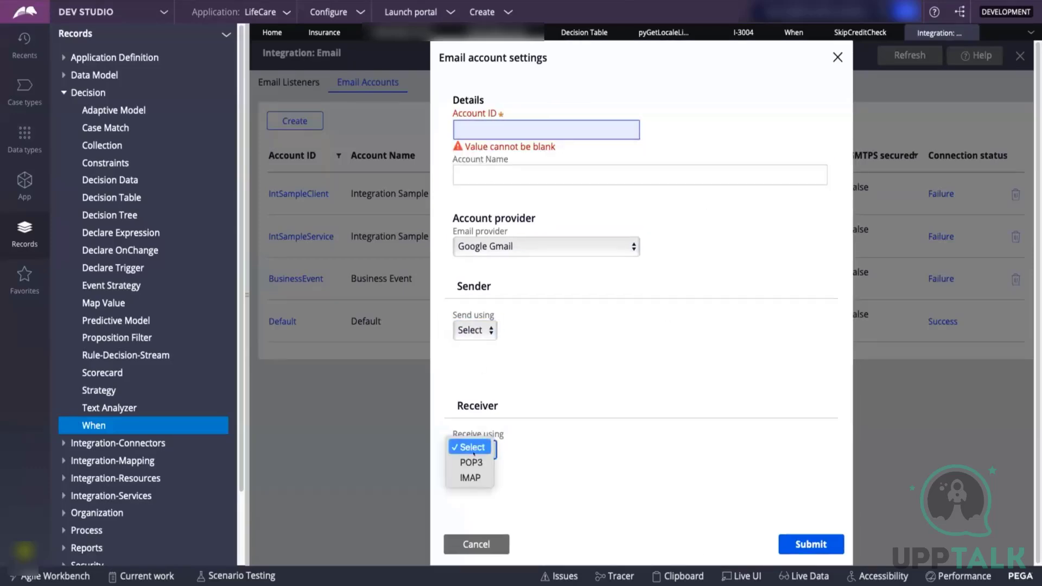
click(472, 477)
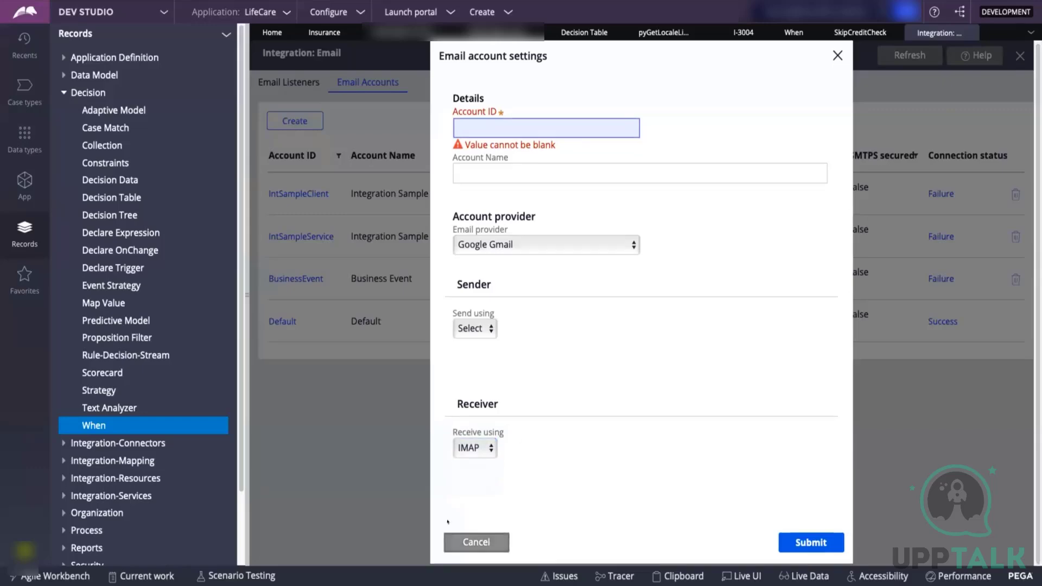
scroll(498, 483, down, 5)
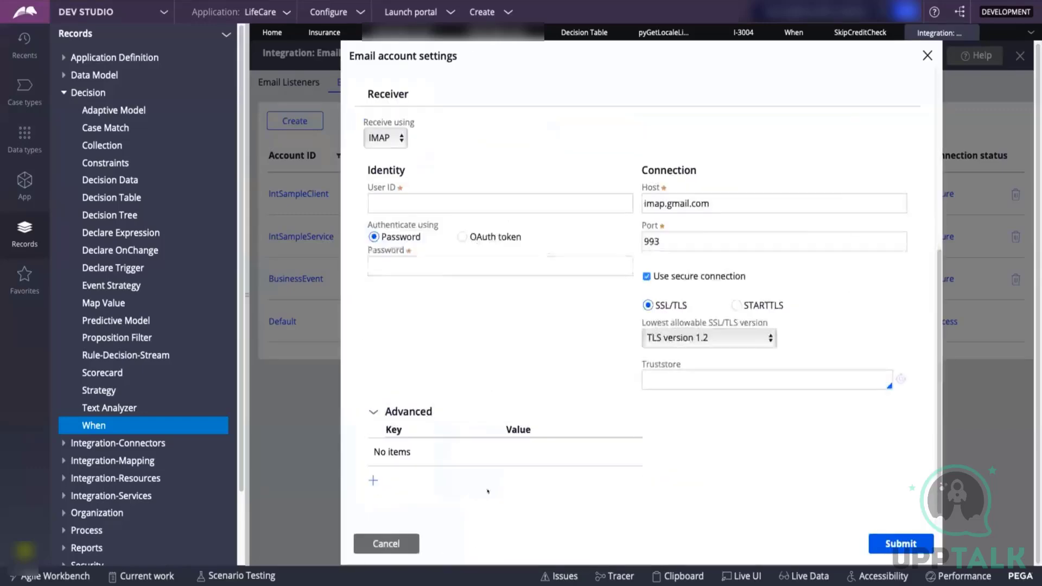
click(385, 544)
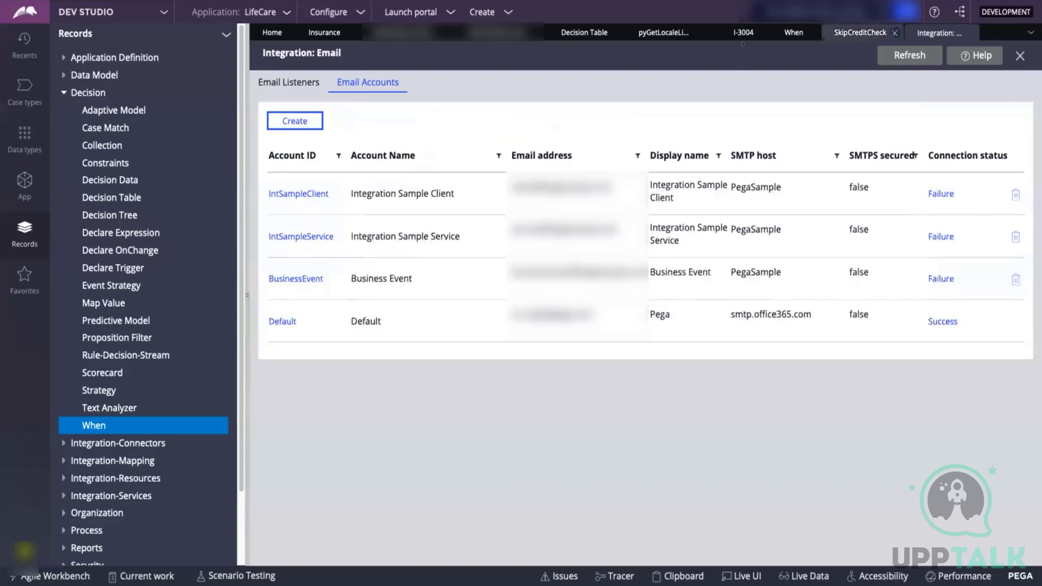
click(317, 34)
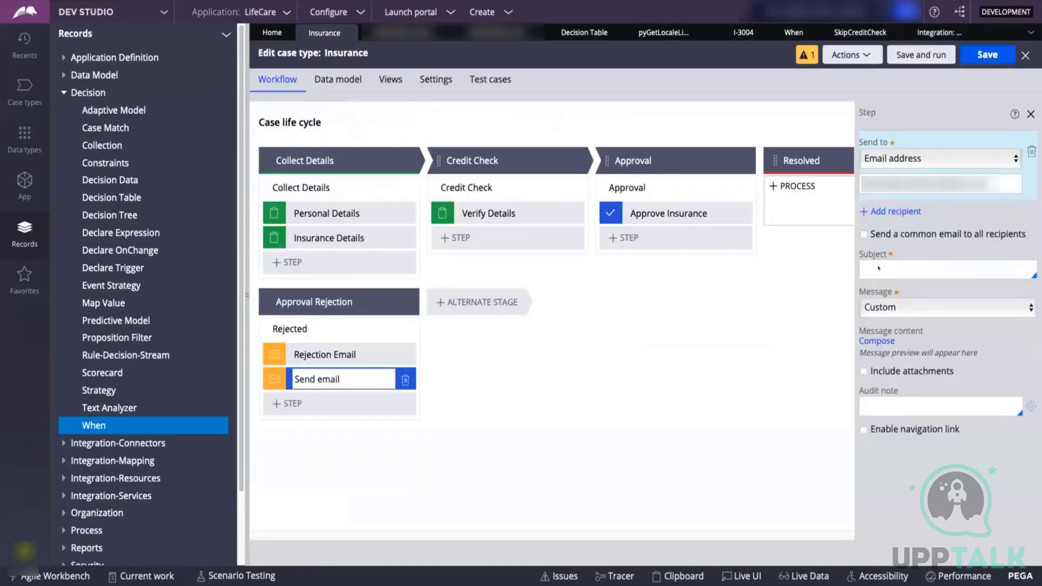
Set the email subject to "Test Email" and use Correspondence as the message source
click(896, 269)
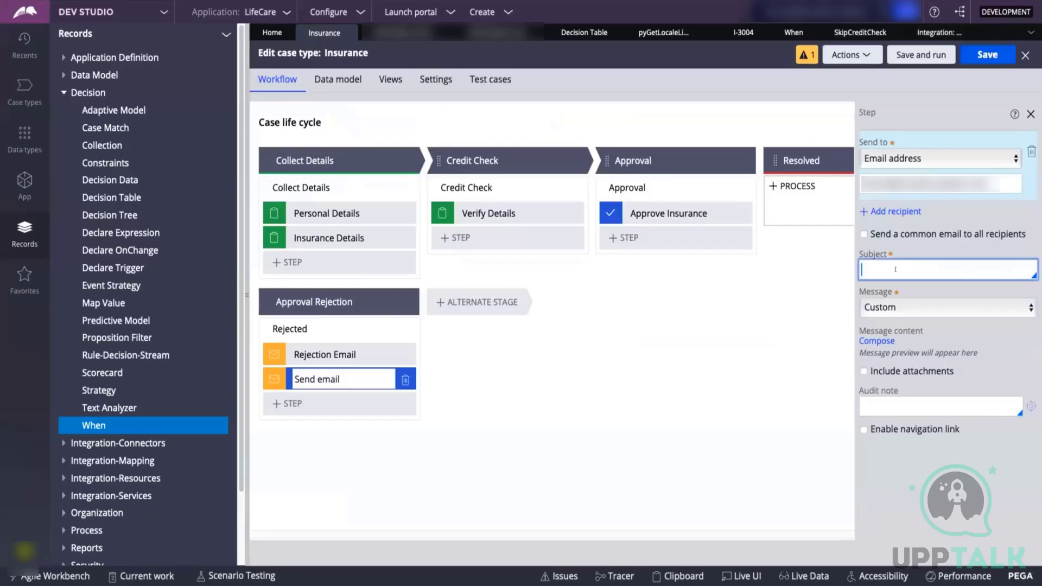
text(Test Email)
key(Tab)
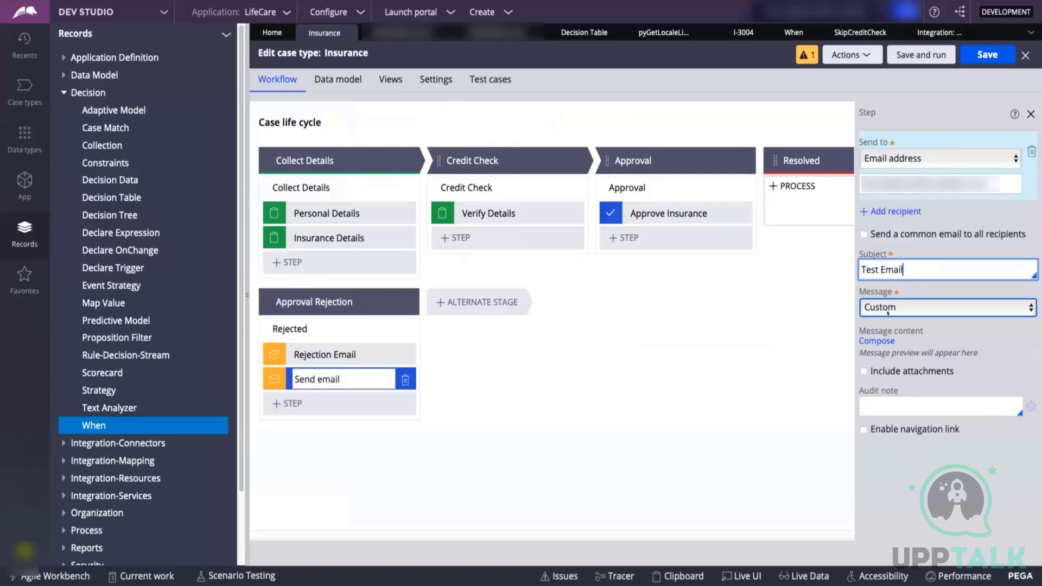
click(888, 313)
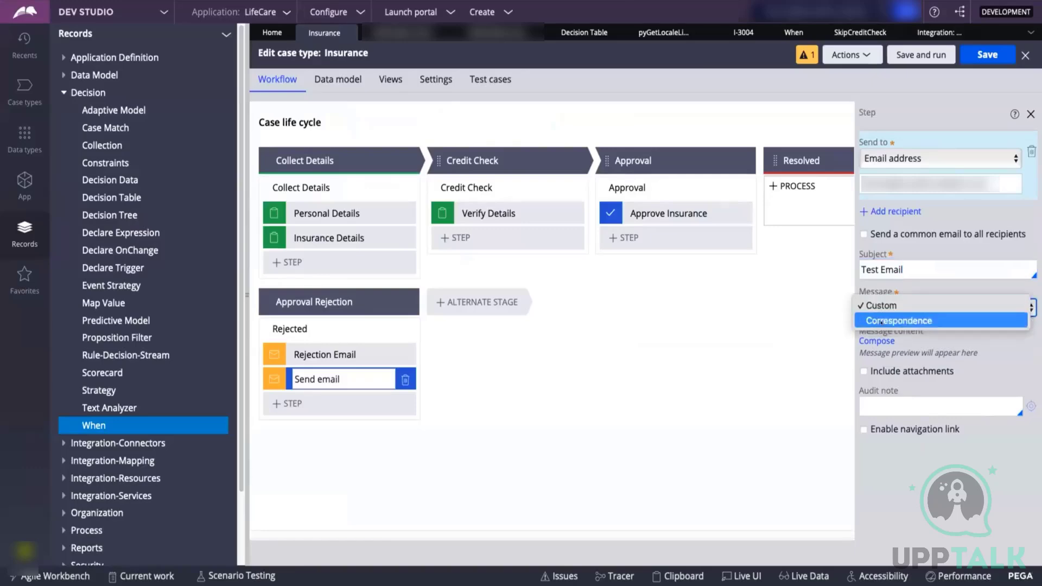
click(882, 320)
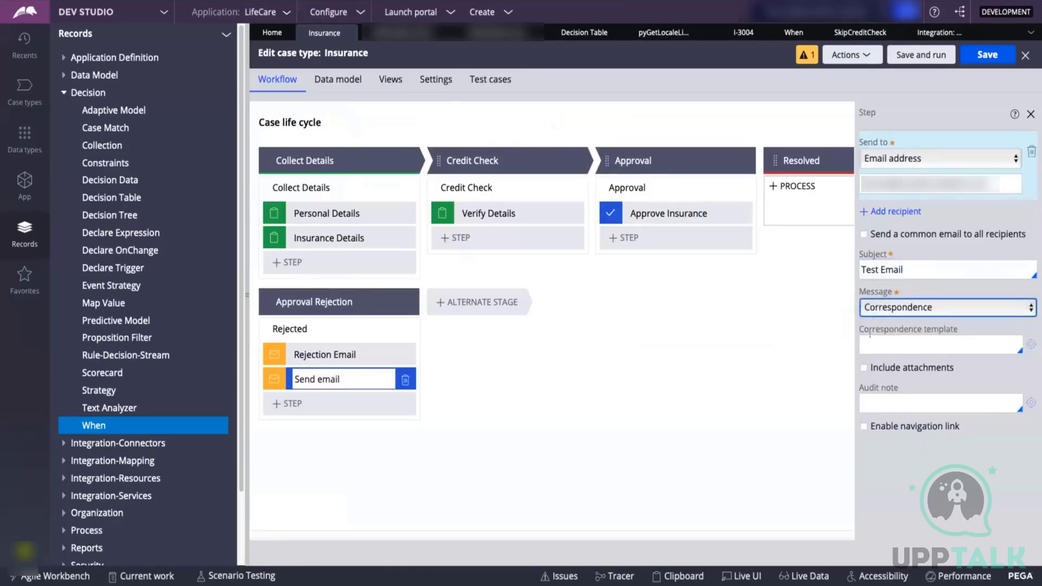
Enter "Test Corresondencerule" as the step's correspondence template and open the creation form for that rule
click(870, 336)
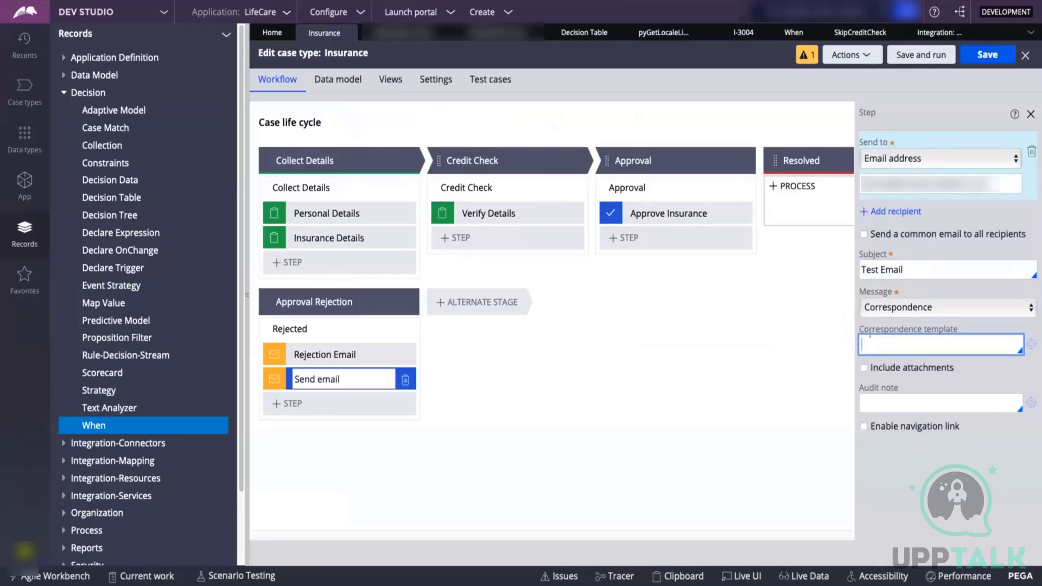
text(Test Corres[ondence T)
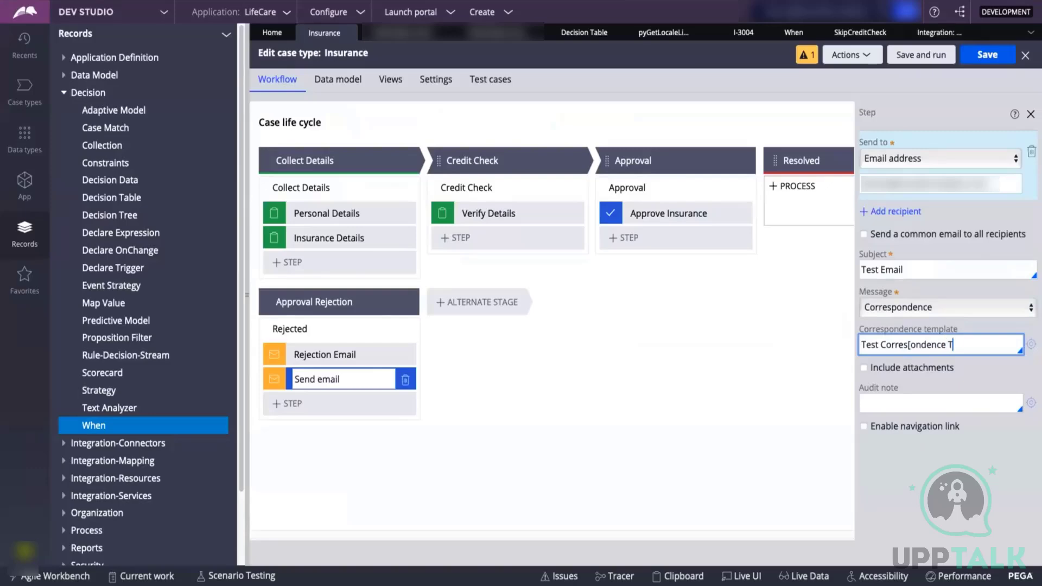
key(BackSpace)
key(BackSpace)
text(ule)
key(Left)
key(Left)
key(Left)
text(r)
key(Left)
key(Left)
key(Left)
key(Left)
key(Left)
key(Left)
key(Left)
key(BackSpace)
click(1025, 343)
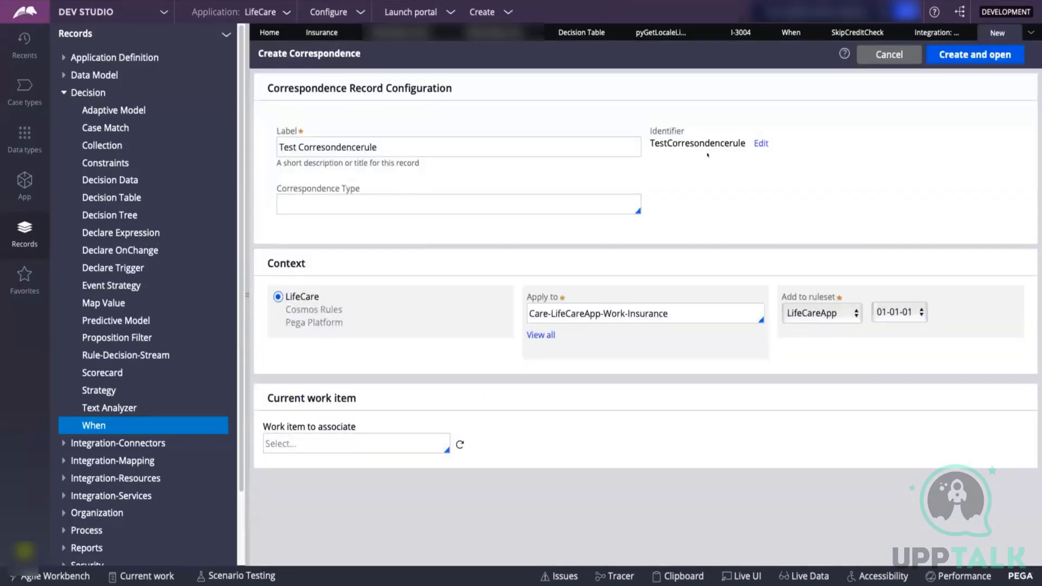
Create the correspondence rule with type Email, applied to Care-LifeCareApp-Work-Insurance, and open it for editing
click(324, 201)
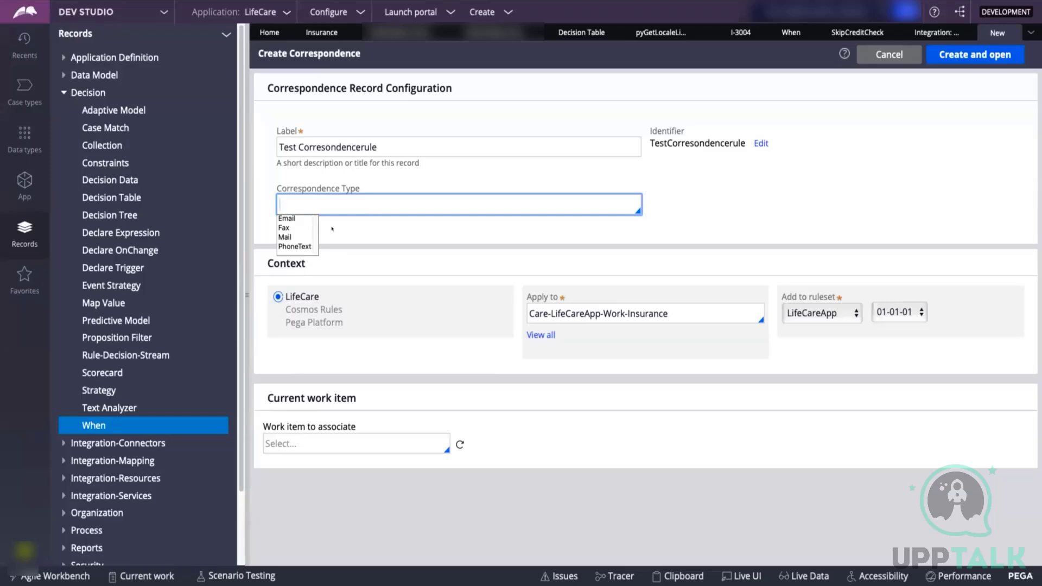
click(297, 218)
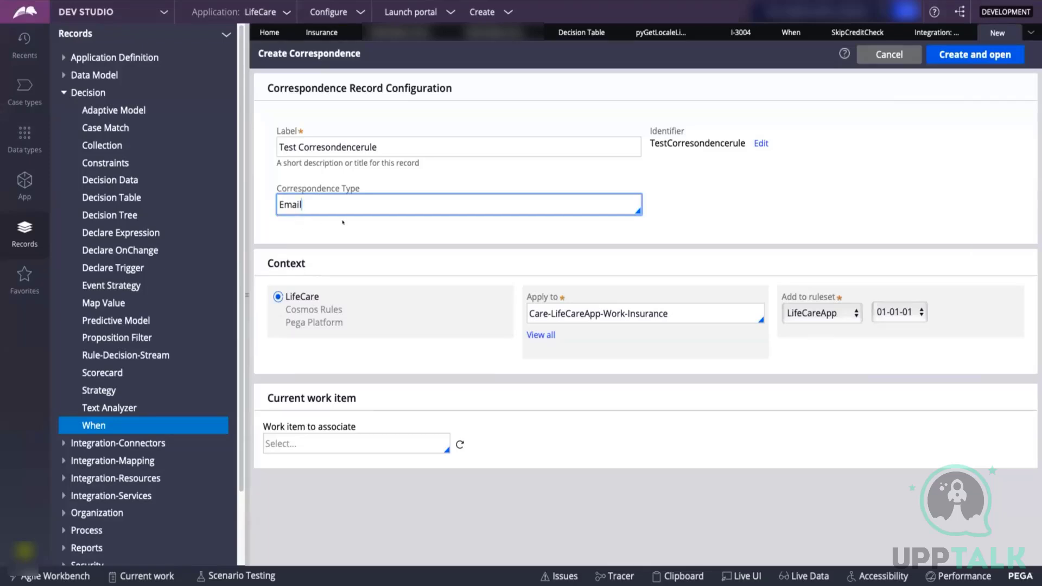
double_click(637, 314)
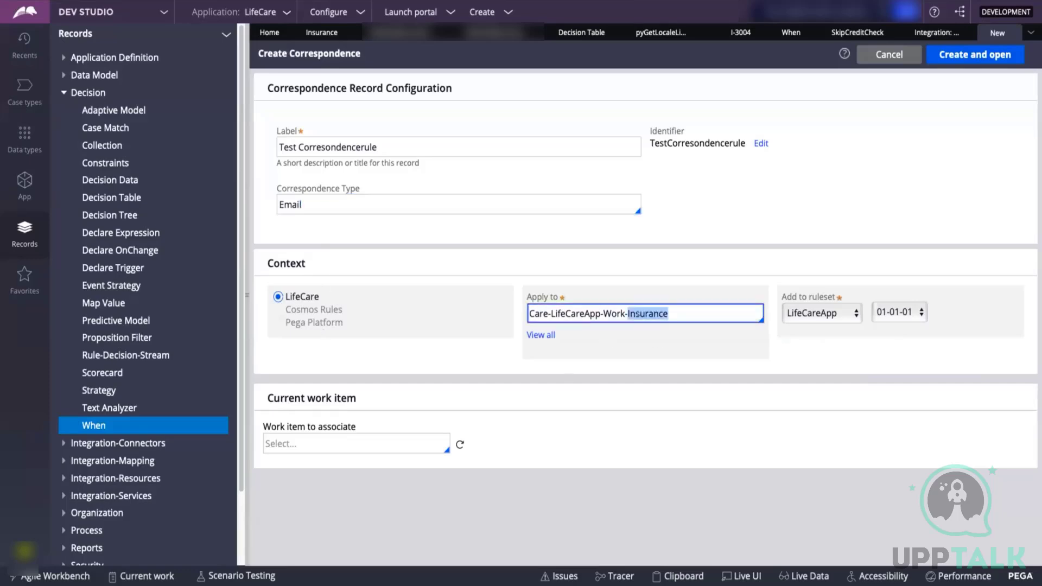
click(683, 314)
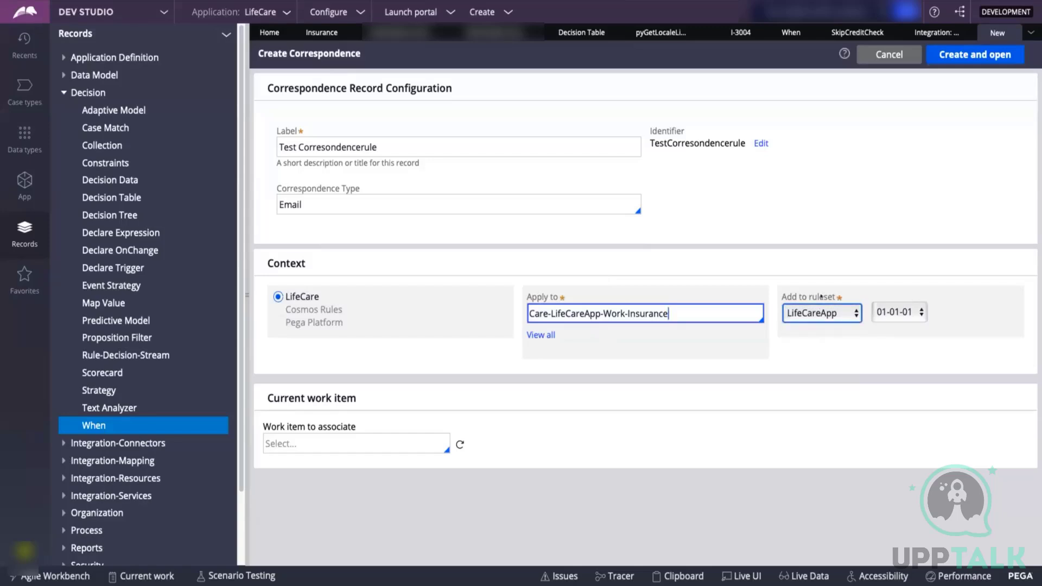
click(959, 55)
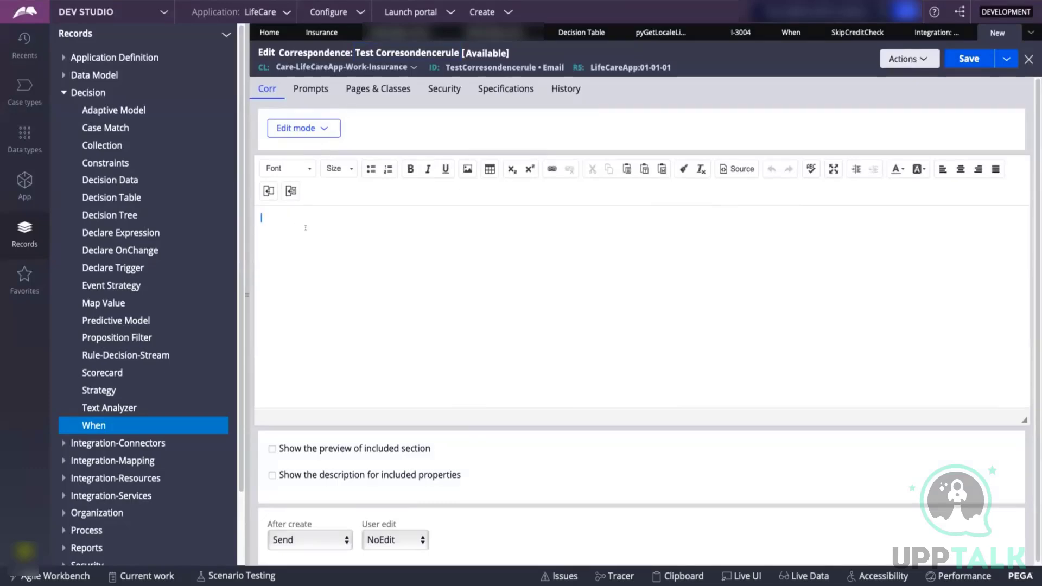
Draft a greeting line and "Having a good day" below it in the correspondence, clearing the hardcoded greeting
text(HI Francis,)
key(Return)
text(Having a good day)
double_click(274, 218)
key(BackSpace)
key(BackSpace)
key(BackSpace)
key(BackSpace)
Examine the First Name and Last Name fields on an Insurance case's Personal Details form and return to the correspondence rule
click(317, 32)
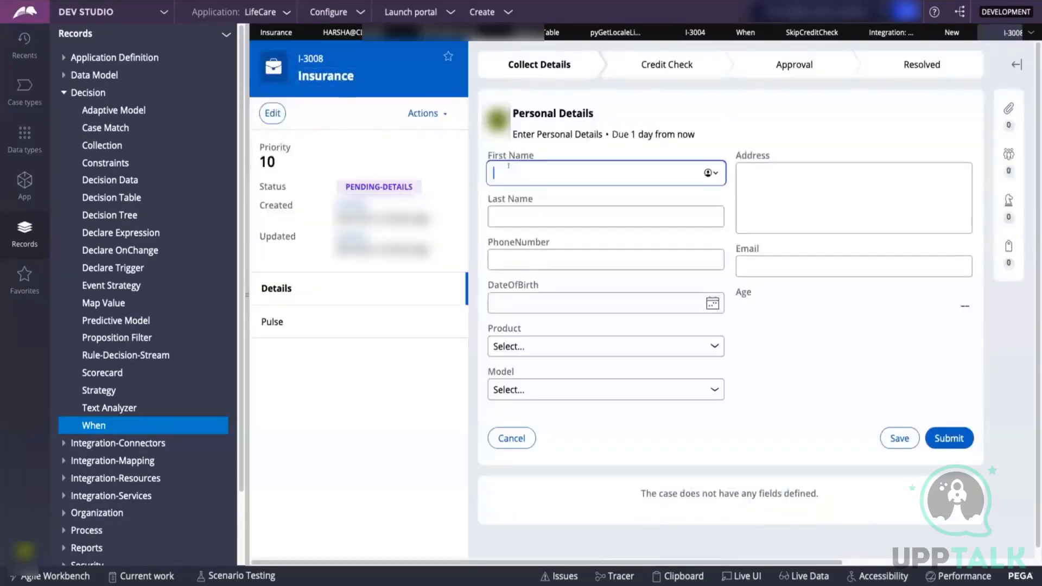
click(509, 210)
click(507, 167)
click(507, 214)
click(506, 172)
click(952, 33)
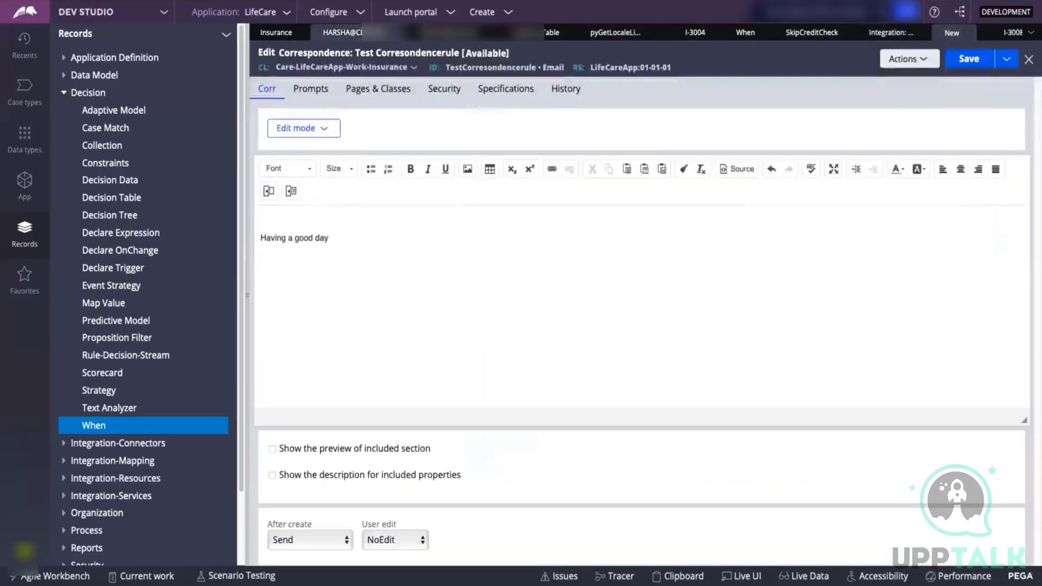
Review the fields of the Insurance case type's Personal Details view and return to the correspondence rule
click(276, 33)
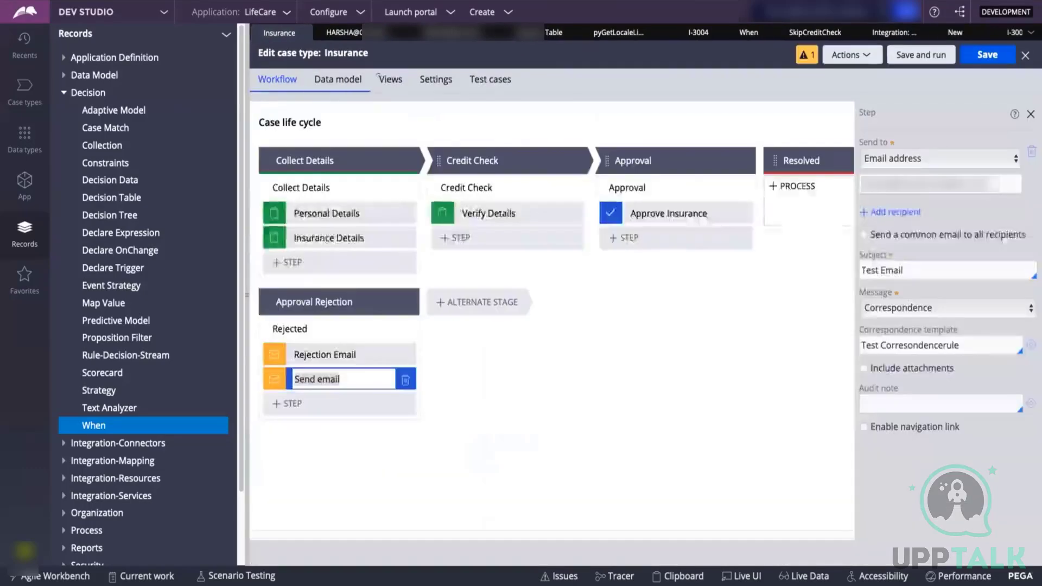
click(390, 79)
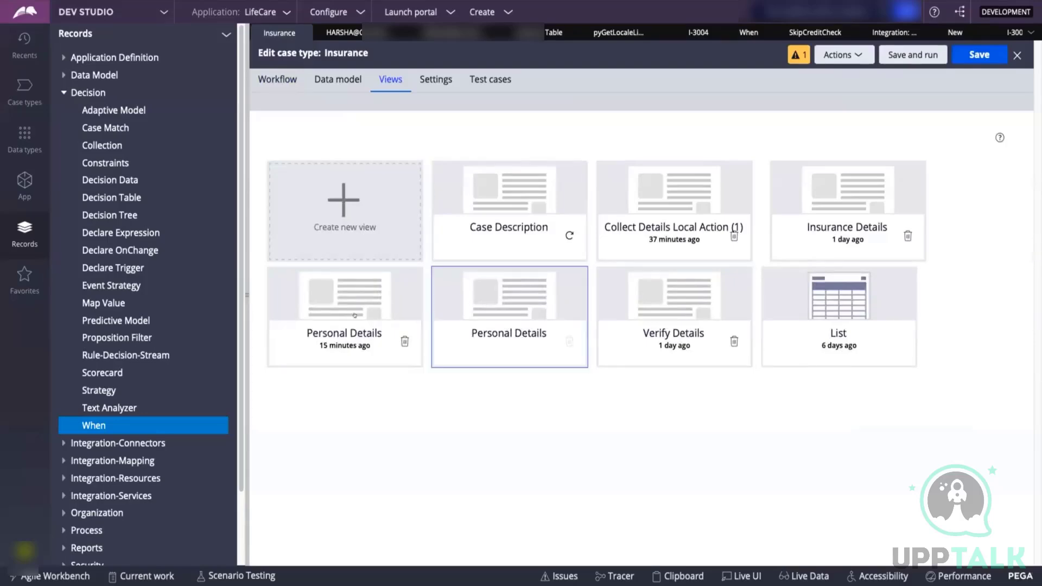
click(513, 304)
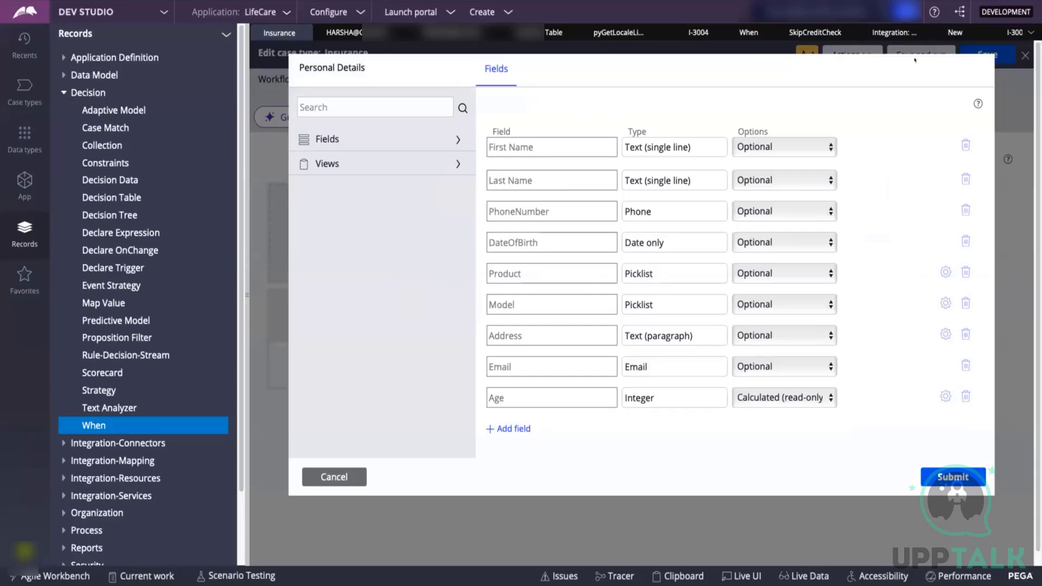
click(935, 33)
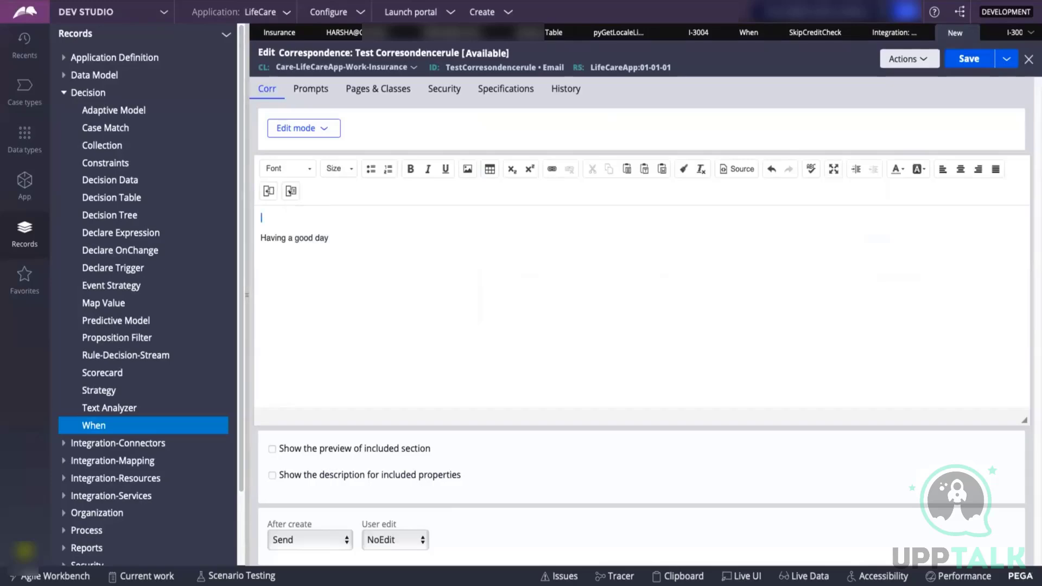
Insert the .FirstName property with the Text format on the correspondence's first line
click(266, 191)
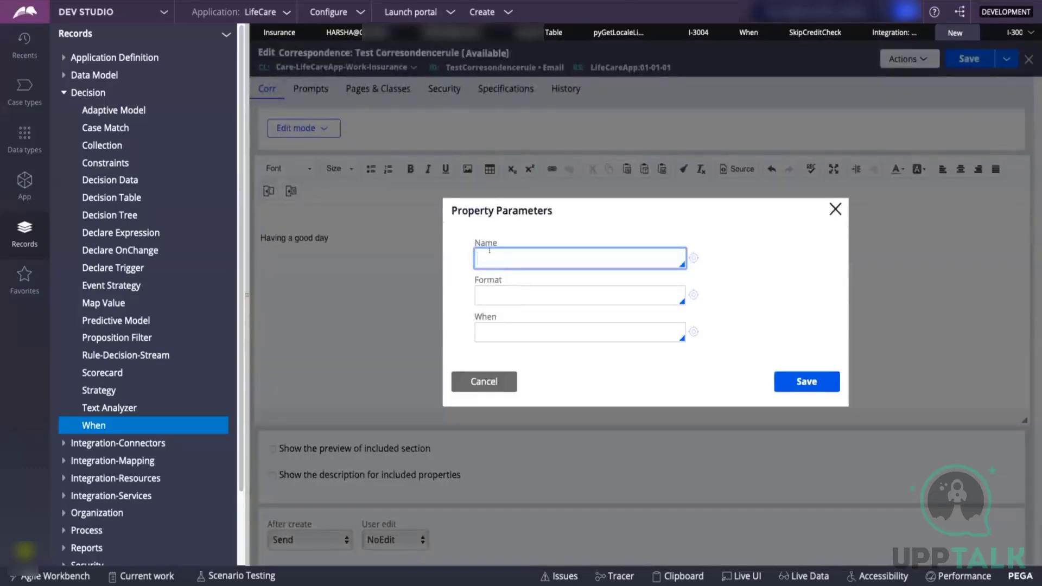
text(.)
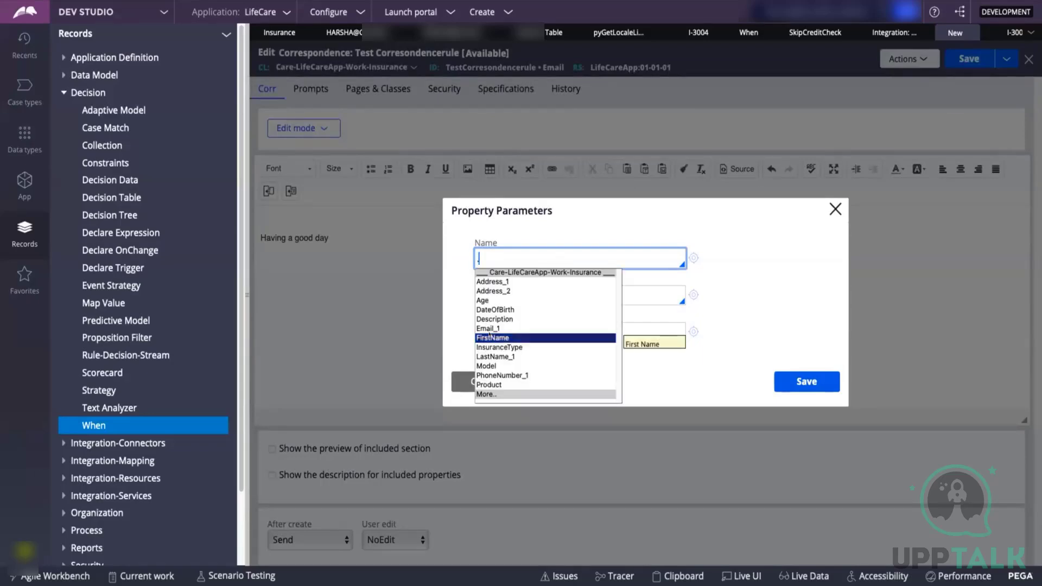
click(490, 337)
click(490, 285)
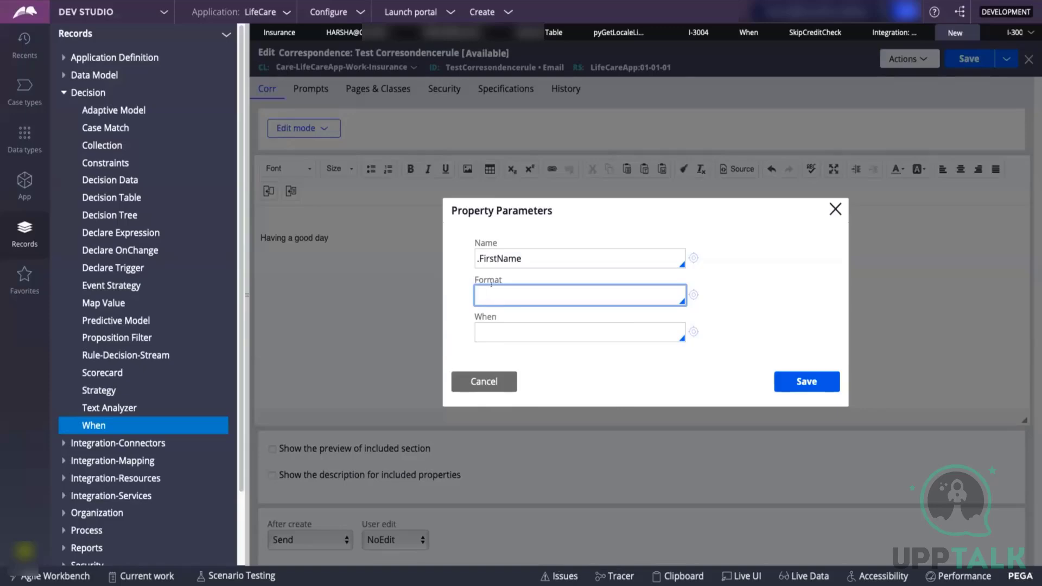
text(Text)
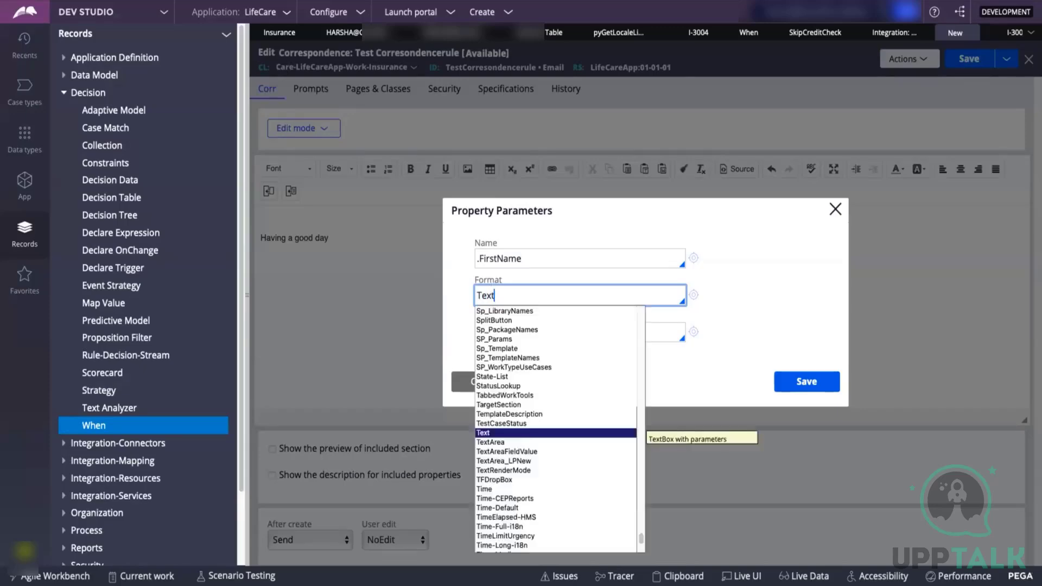
click(497, 435)
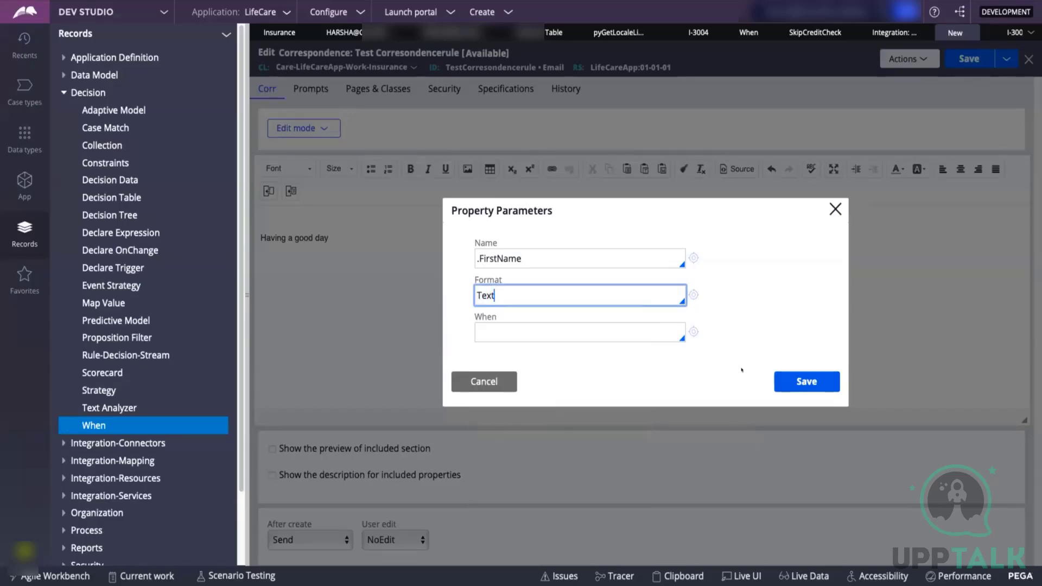
click(793, 374)
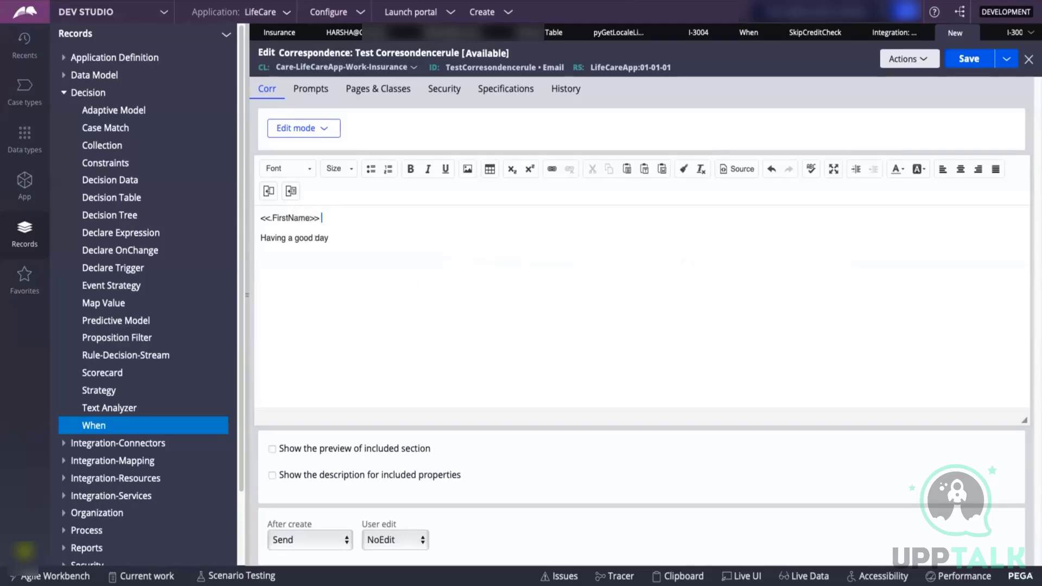
Replace the "Having a good day" line with an included Rule-HTML-Paragraph rule named LogoSample
drag(329, 238, 260, 238)
key(BackSpace)
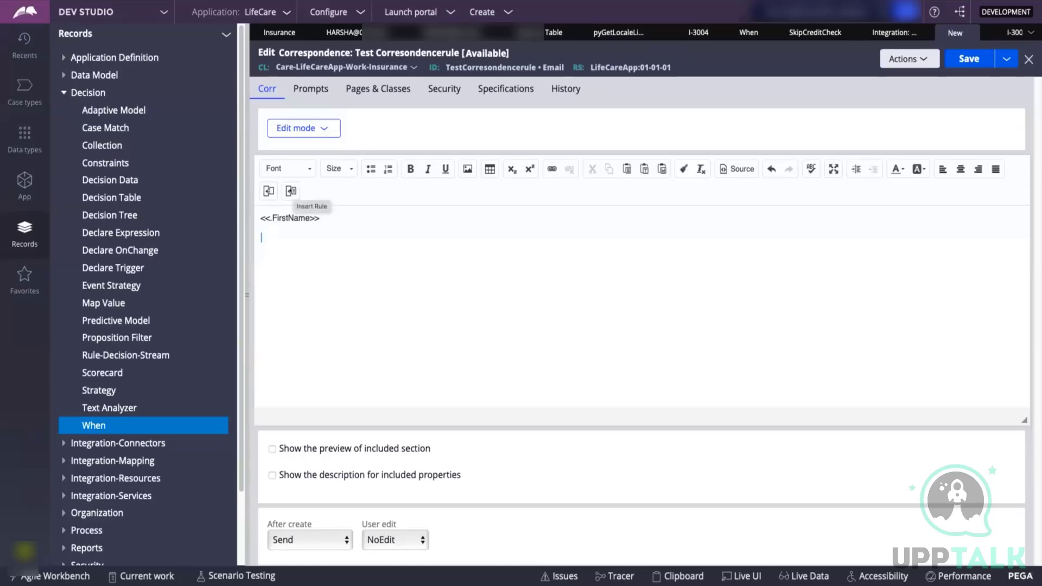
click(291, 192)
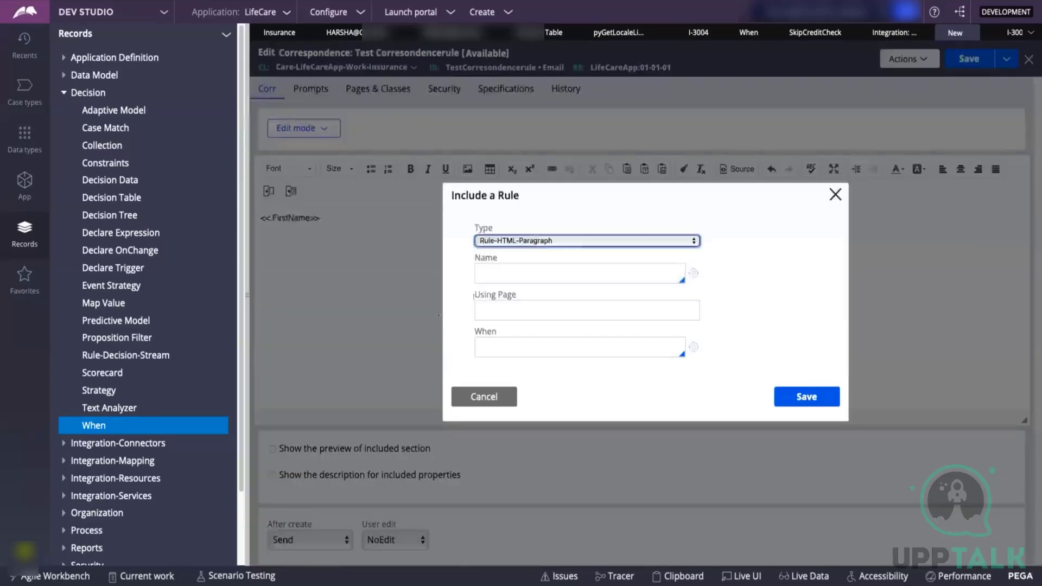
click(487, 275)
key(Down)
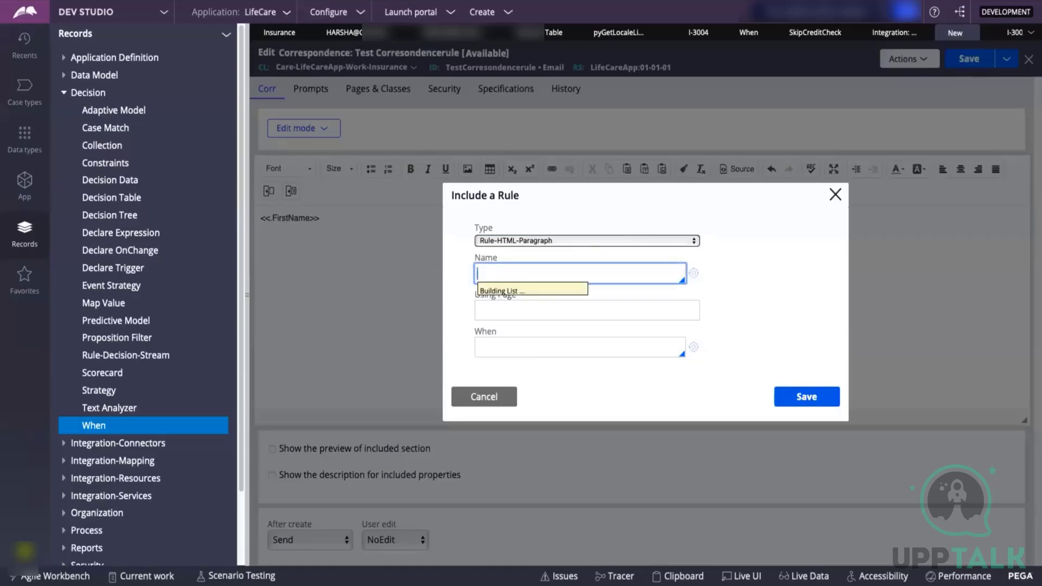
scroll(506, 390, down, 3)
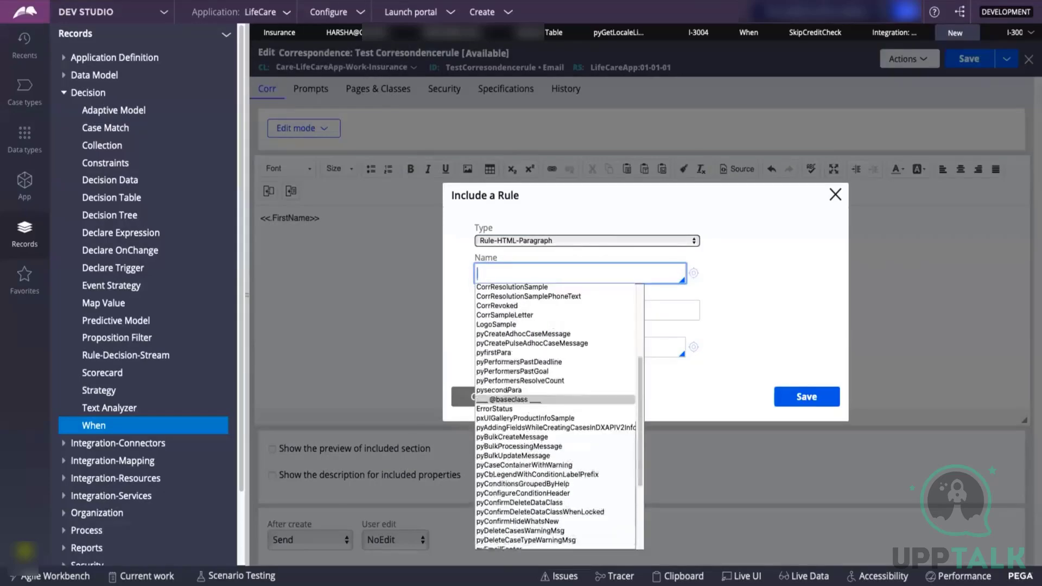
scroll(506, 390, up, 5)
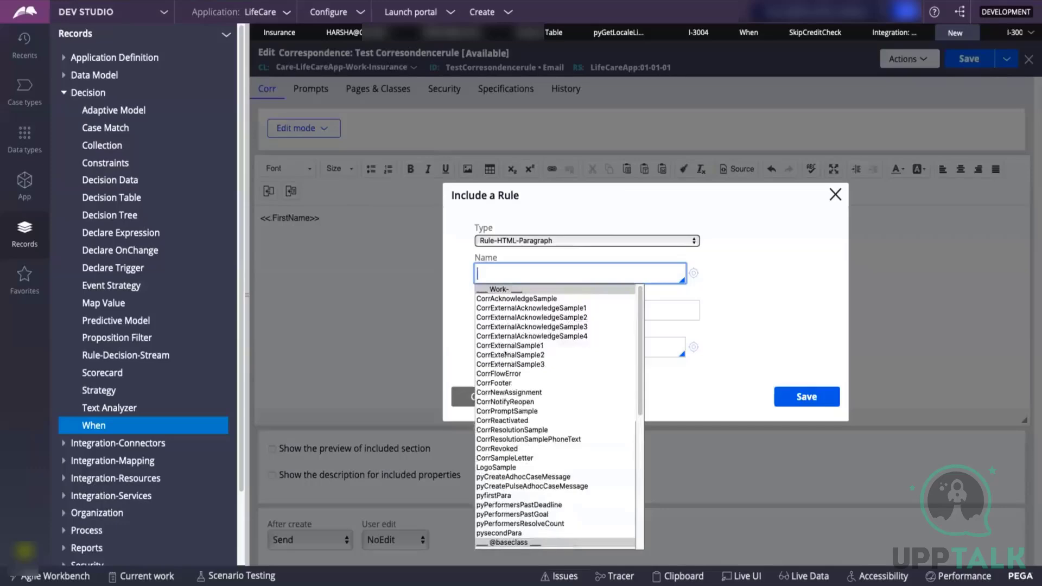
scroll(506, 353, down, 10)
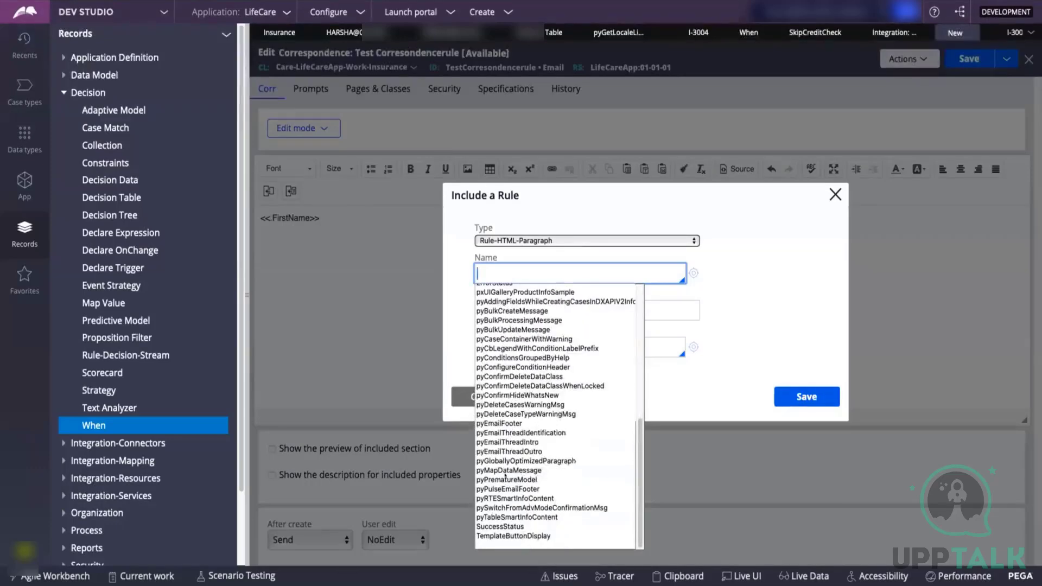
scroll(506, 477, up, 5)
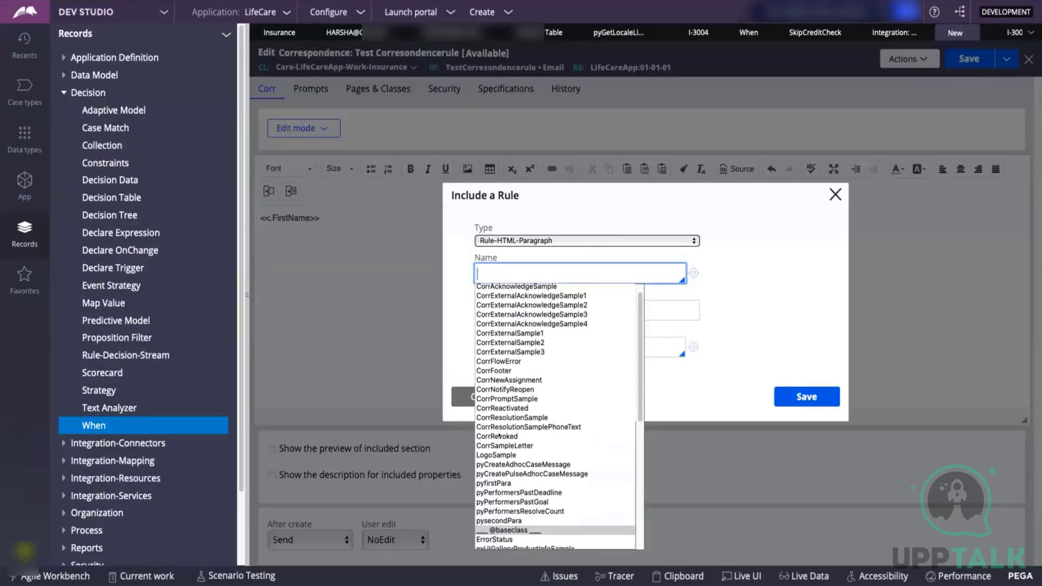
click(491, 449)
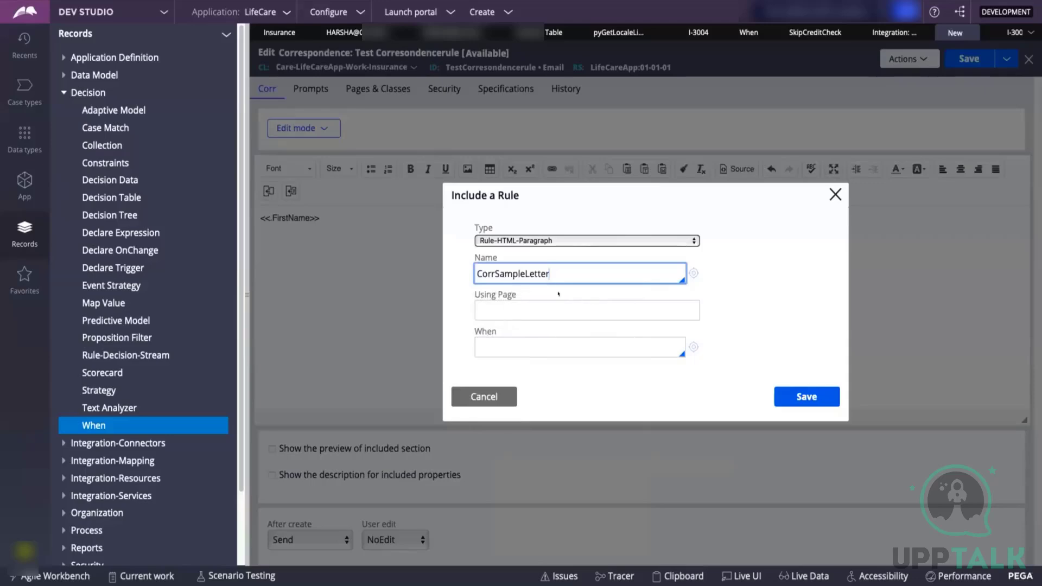
click(549, 273)
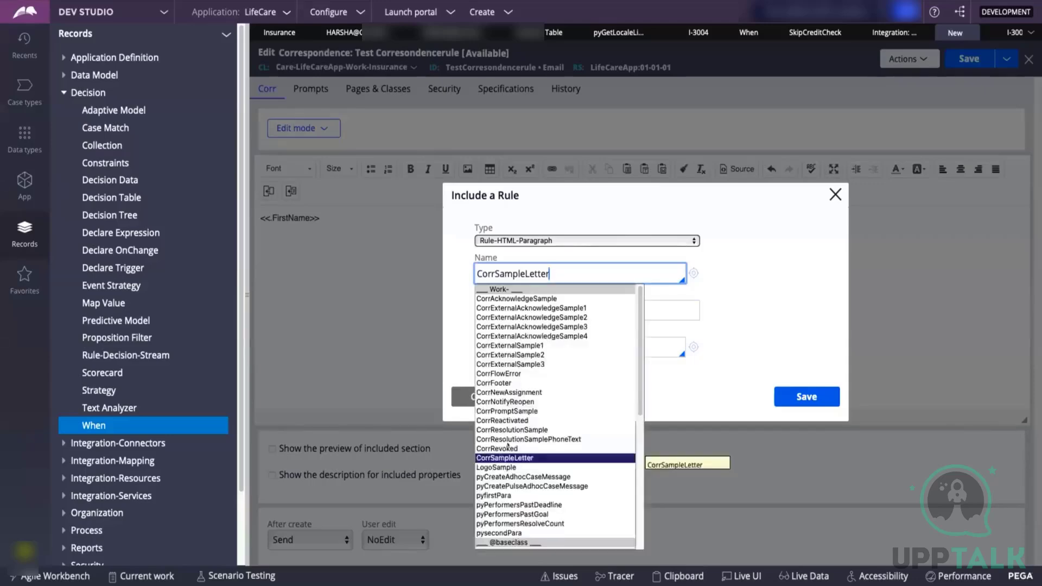
click(496, 467)
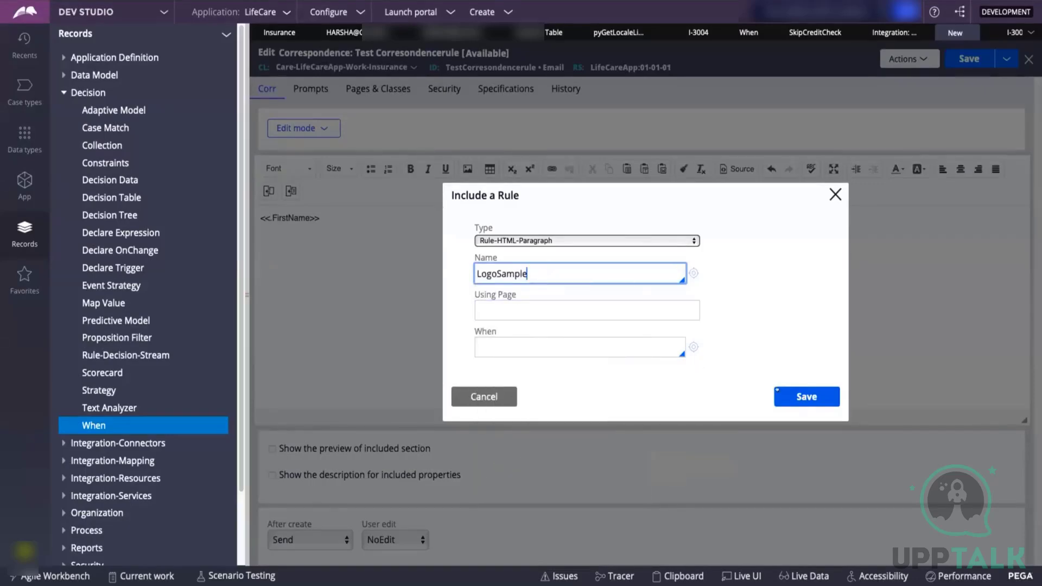
click(777, 390)
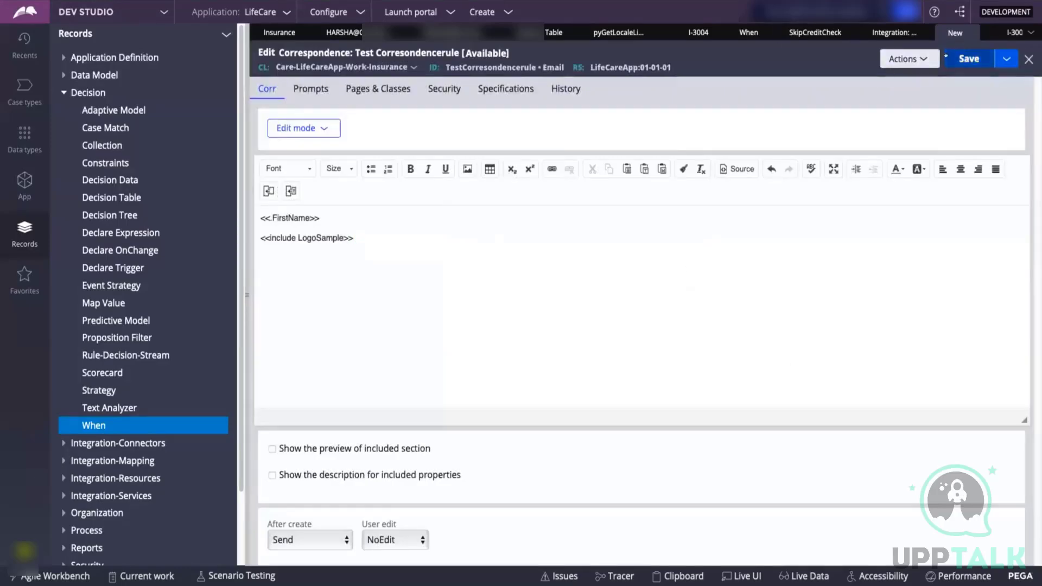
Save the Test Corresondencerule correspondence rule and preview it
click(947, 56)
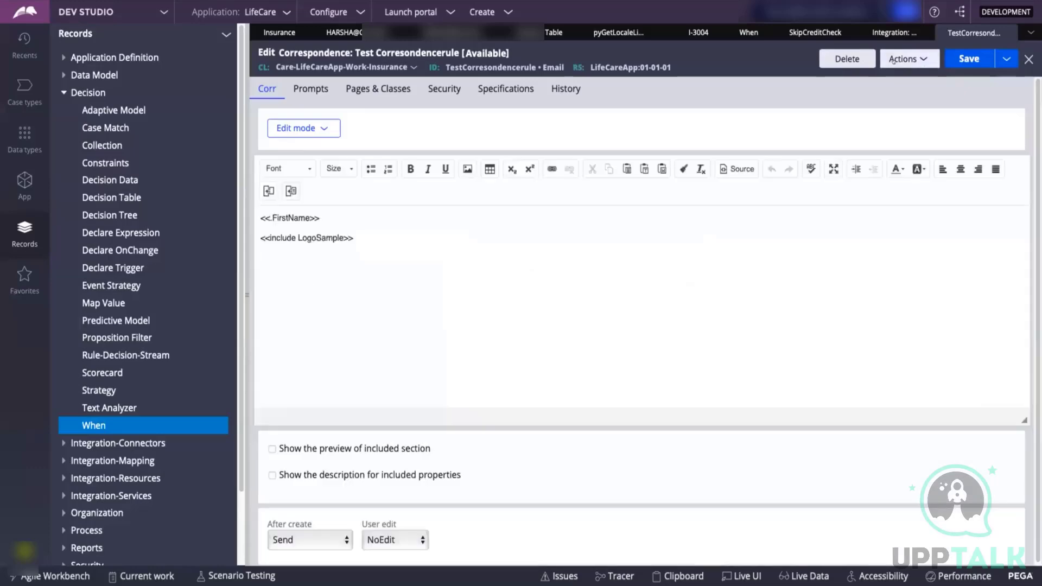
click(916, 61)
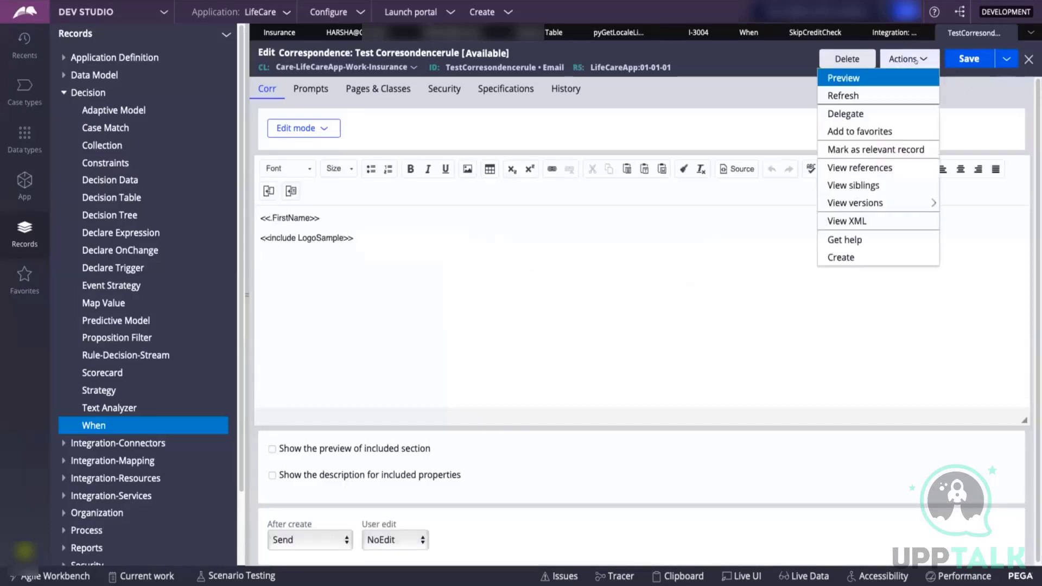
click(876, 76)
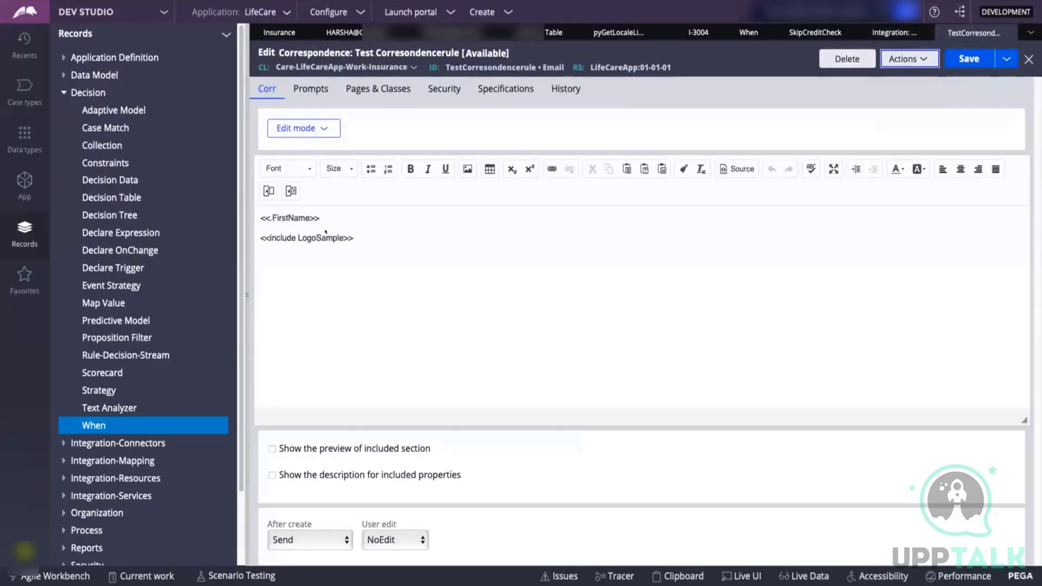
In the property parameters of the first-line .FirstName reference, replace the property name with .pyID
scroll(278, 342, down, 1)
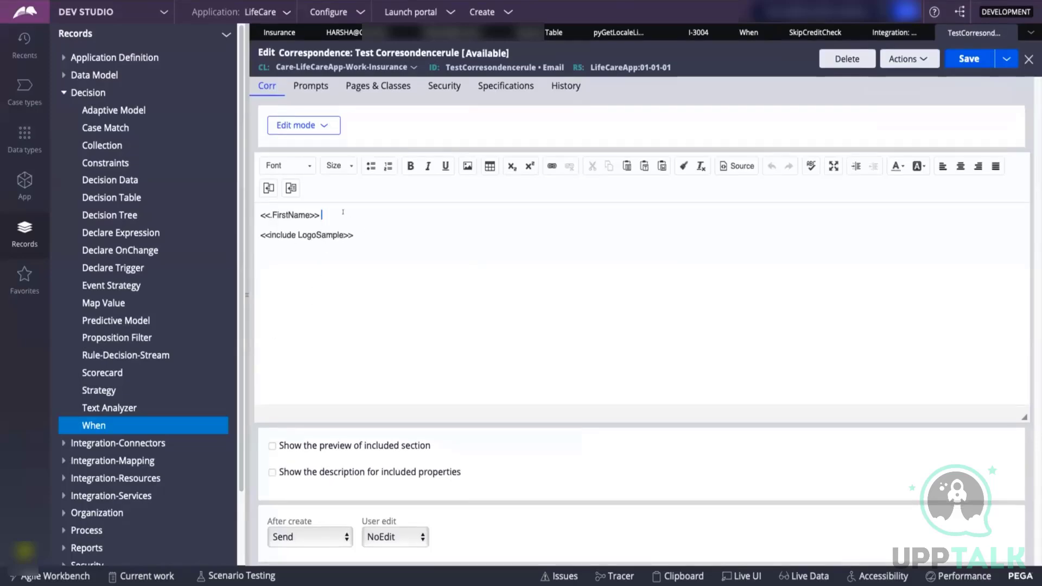
click(291, 213)
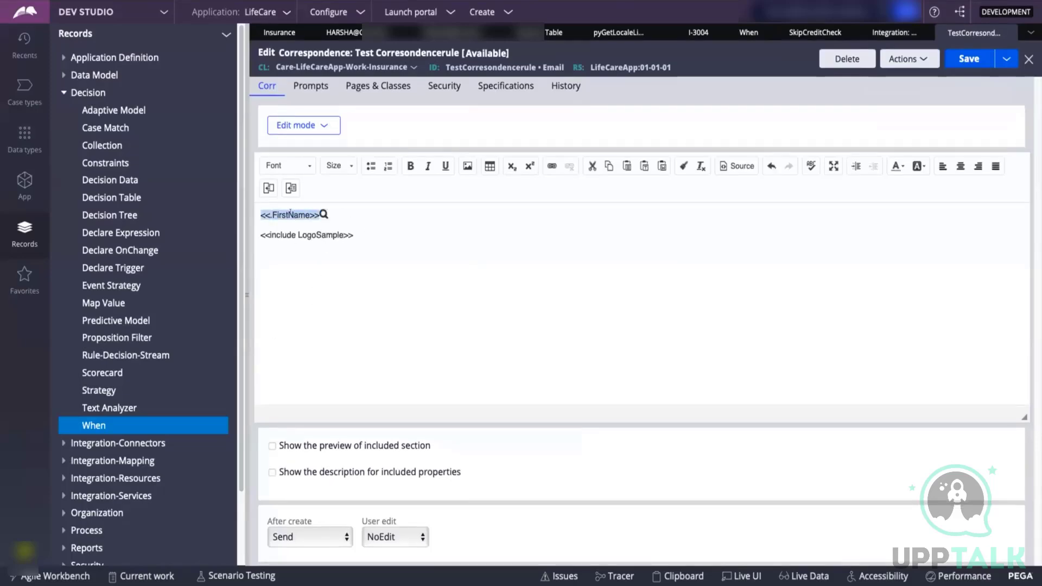
click(323, 214)
double_click(503, 259)
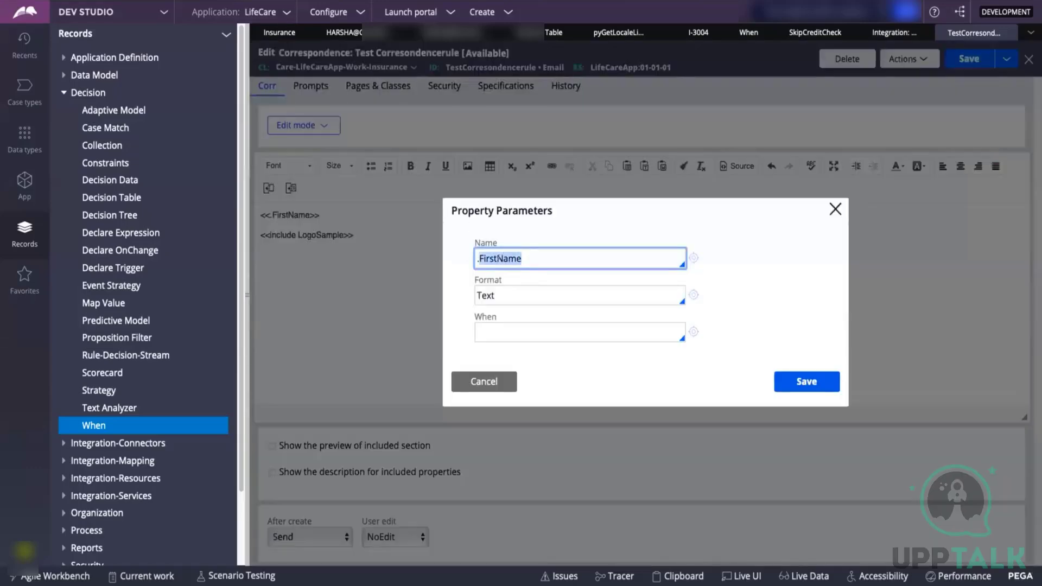
key(BackSpace)
text(pyID)
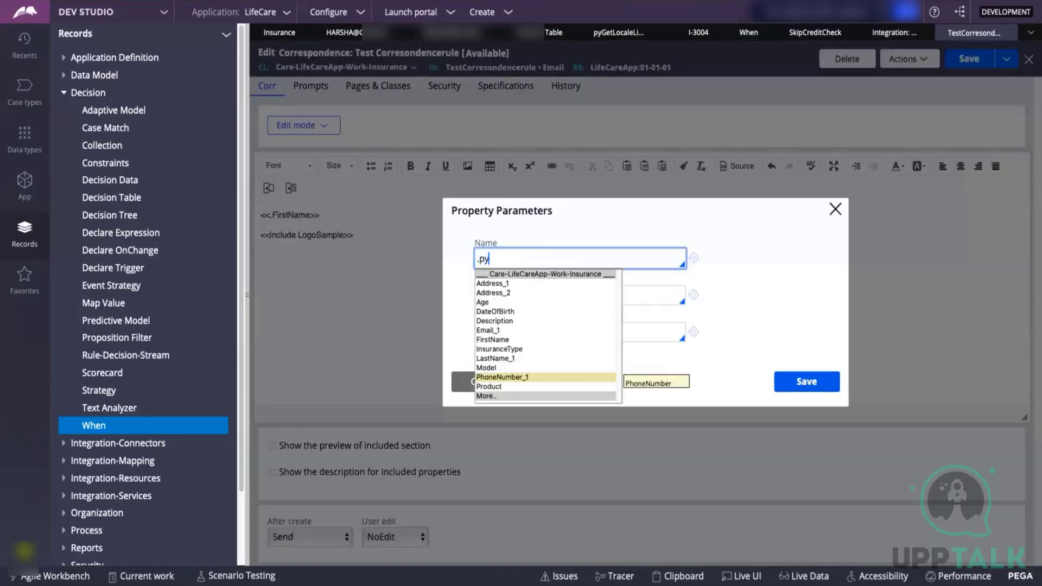
click(482, 396)
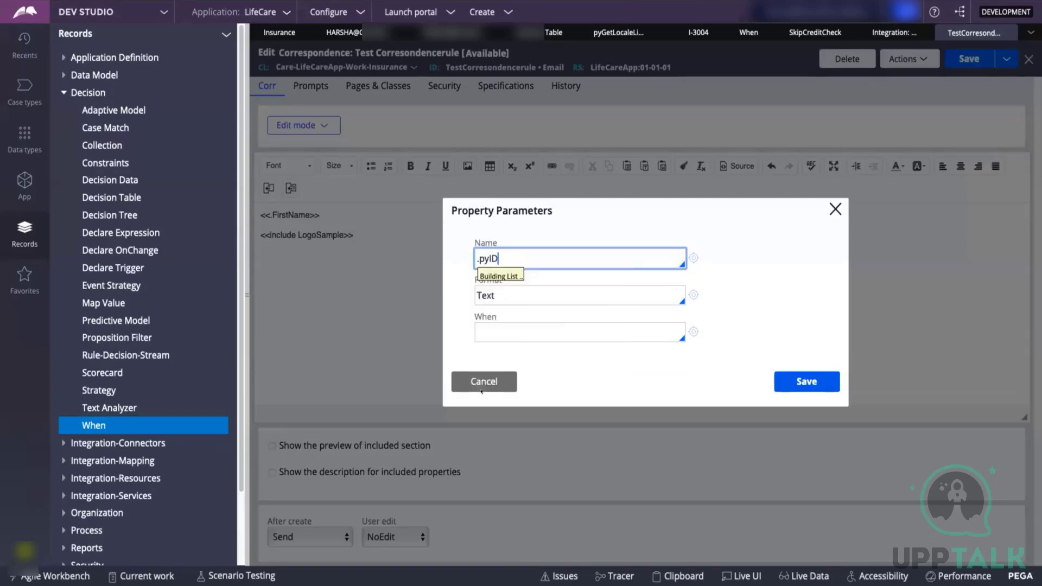
click(488, 416)
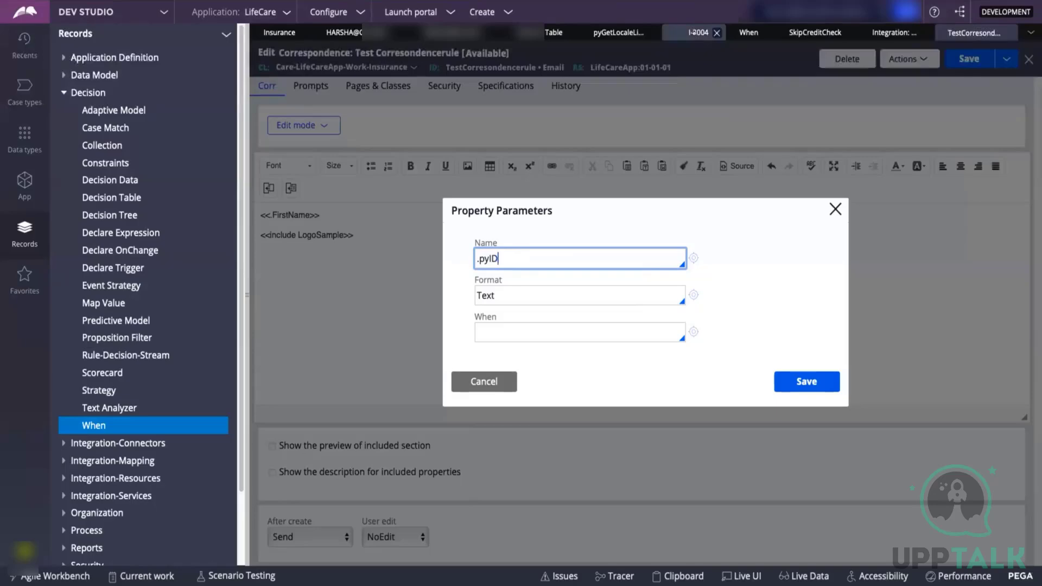
Examine the case ID in the header of the open Insurance case
click(692, 32)
drag(298, 58, 331, 53)
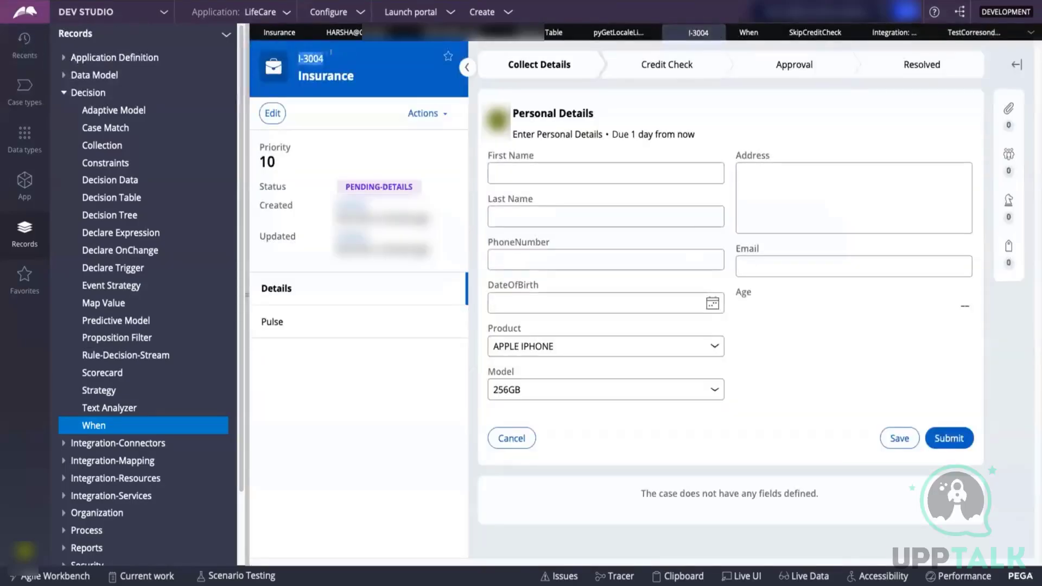